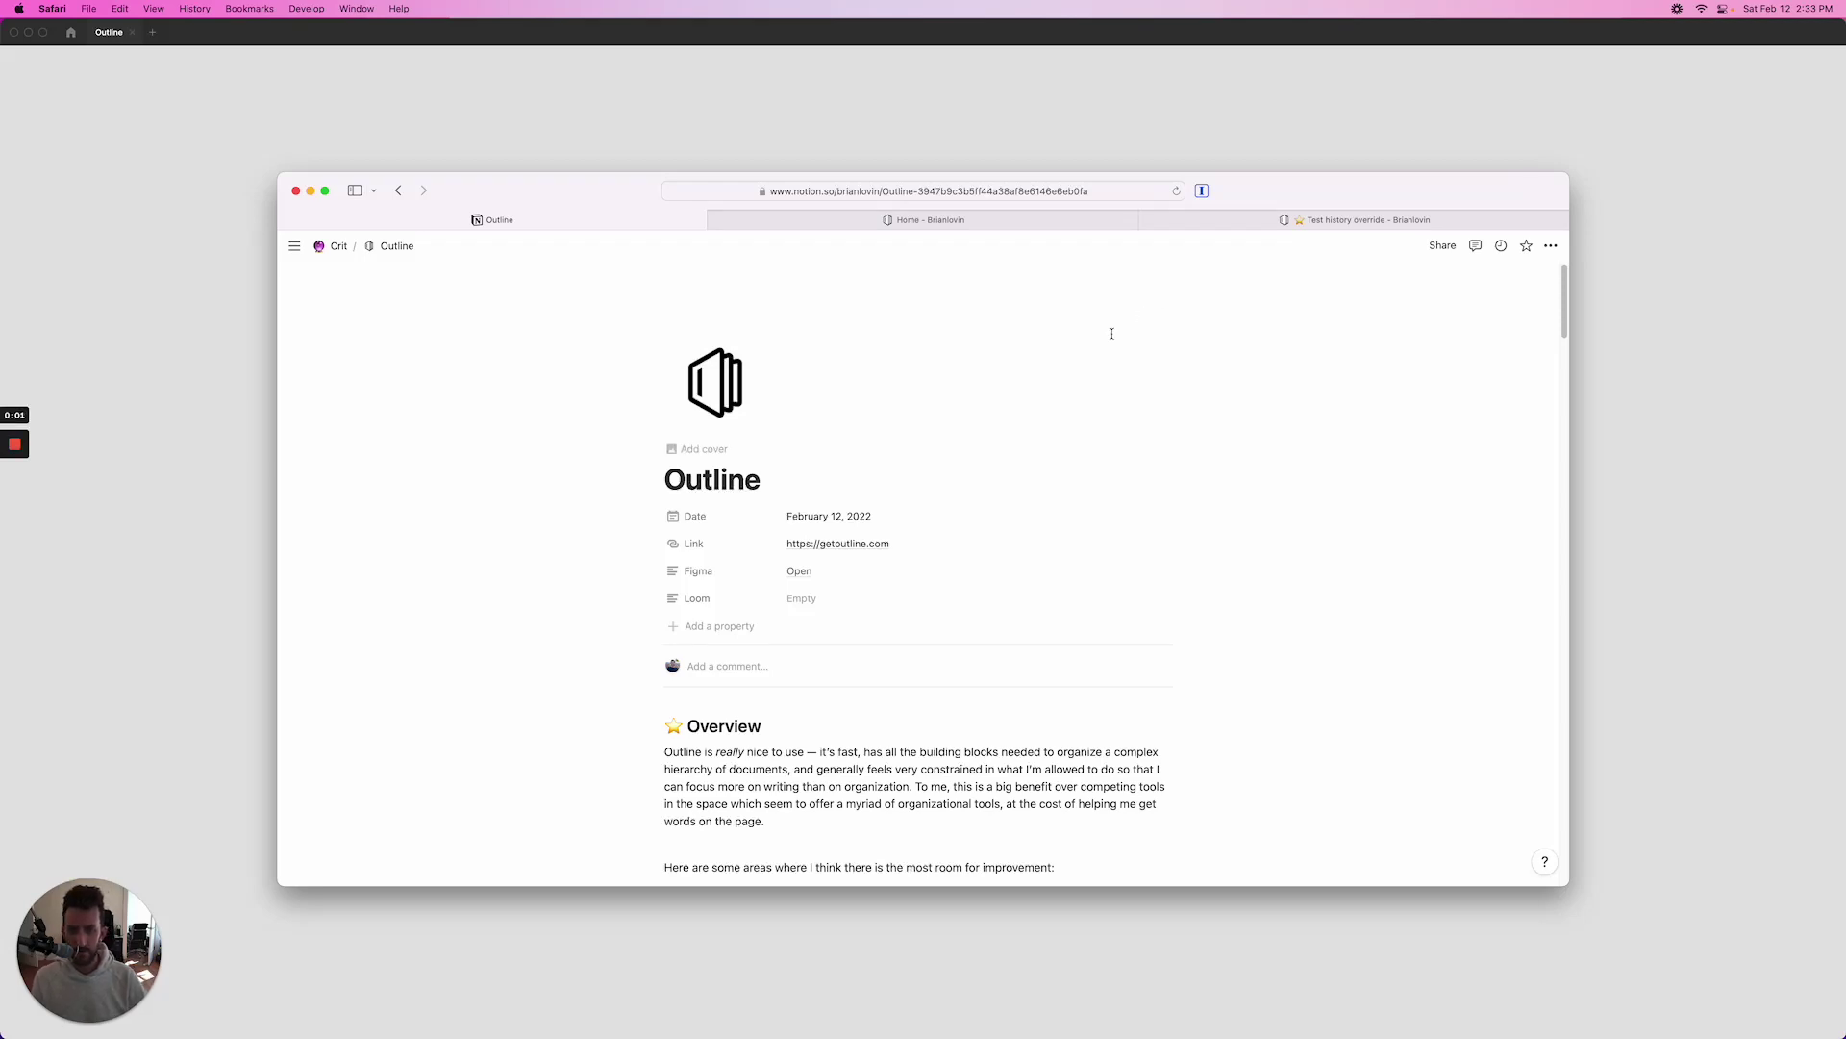
# Scroll the Notion crit past sections 1 and 2 to section 3, on dialogs breaking spatial awareness.
pyautogui.scroll(-5, 988, 332)
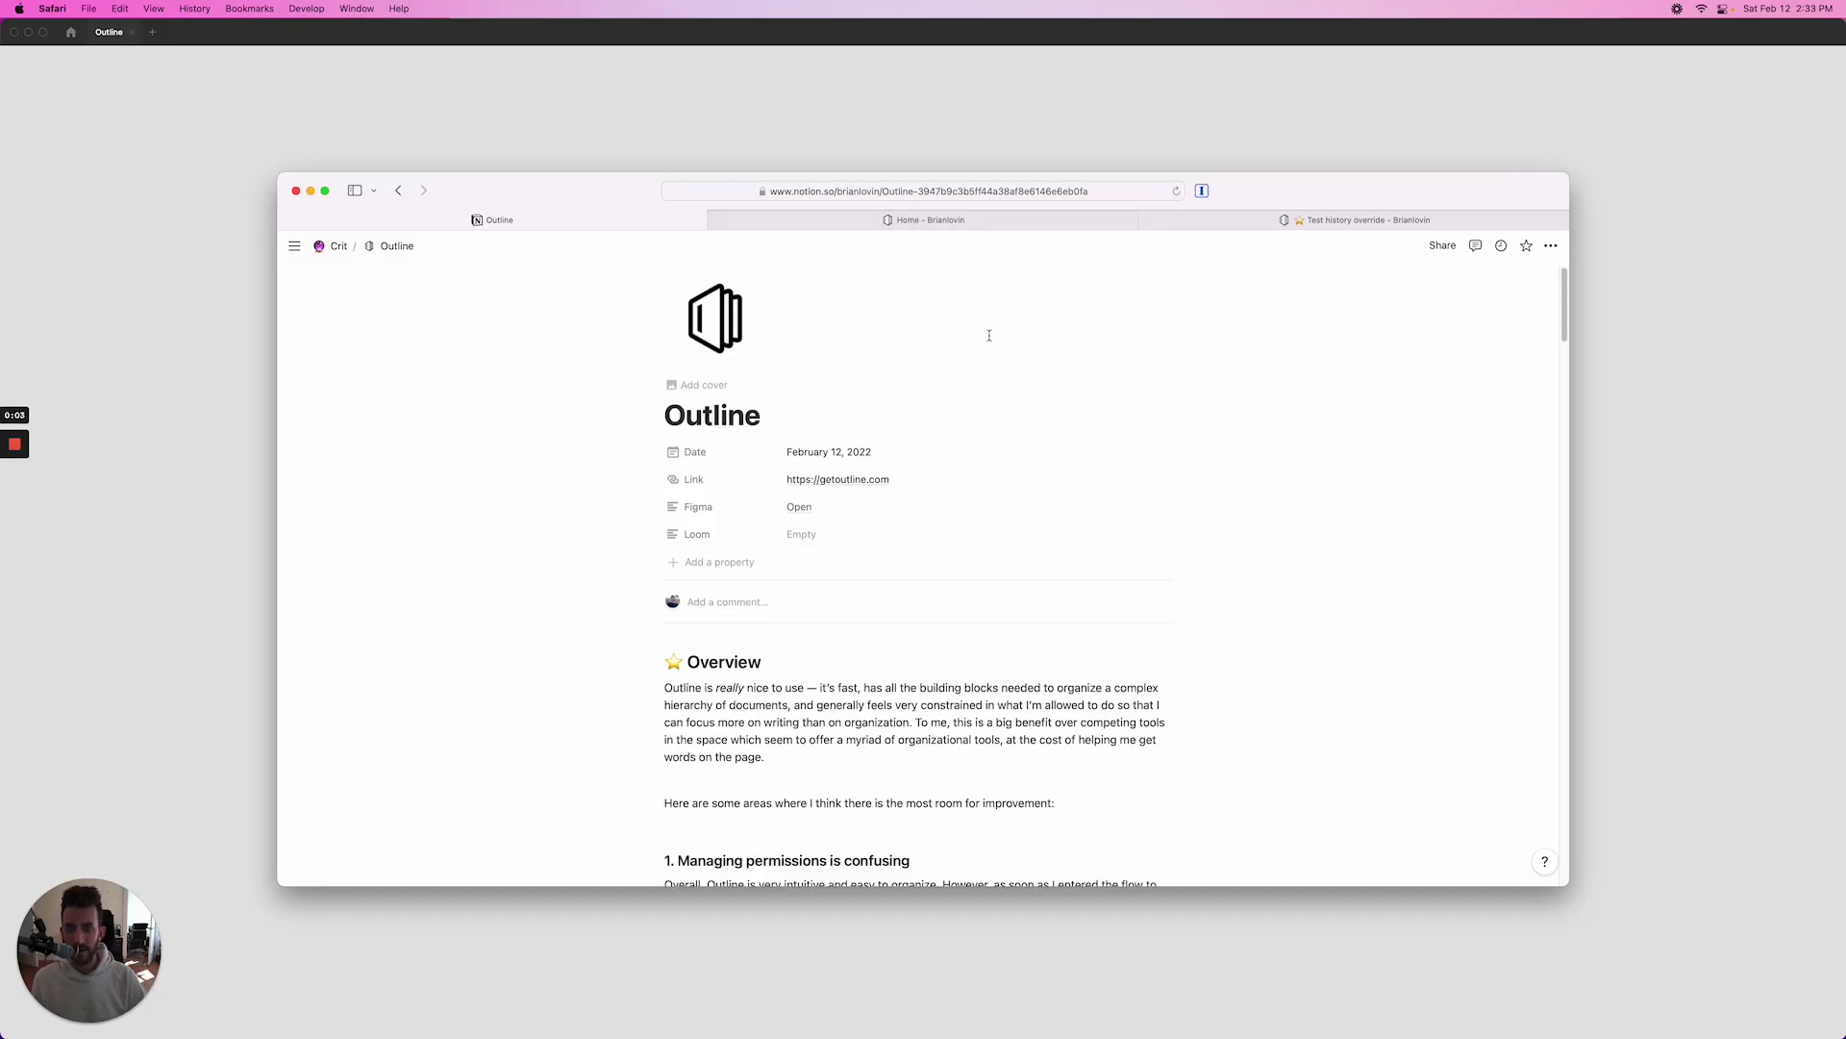
pyautogui.scroll(-2, 938, 540)
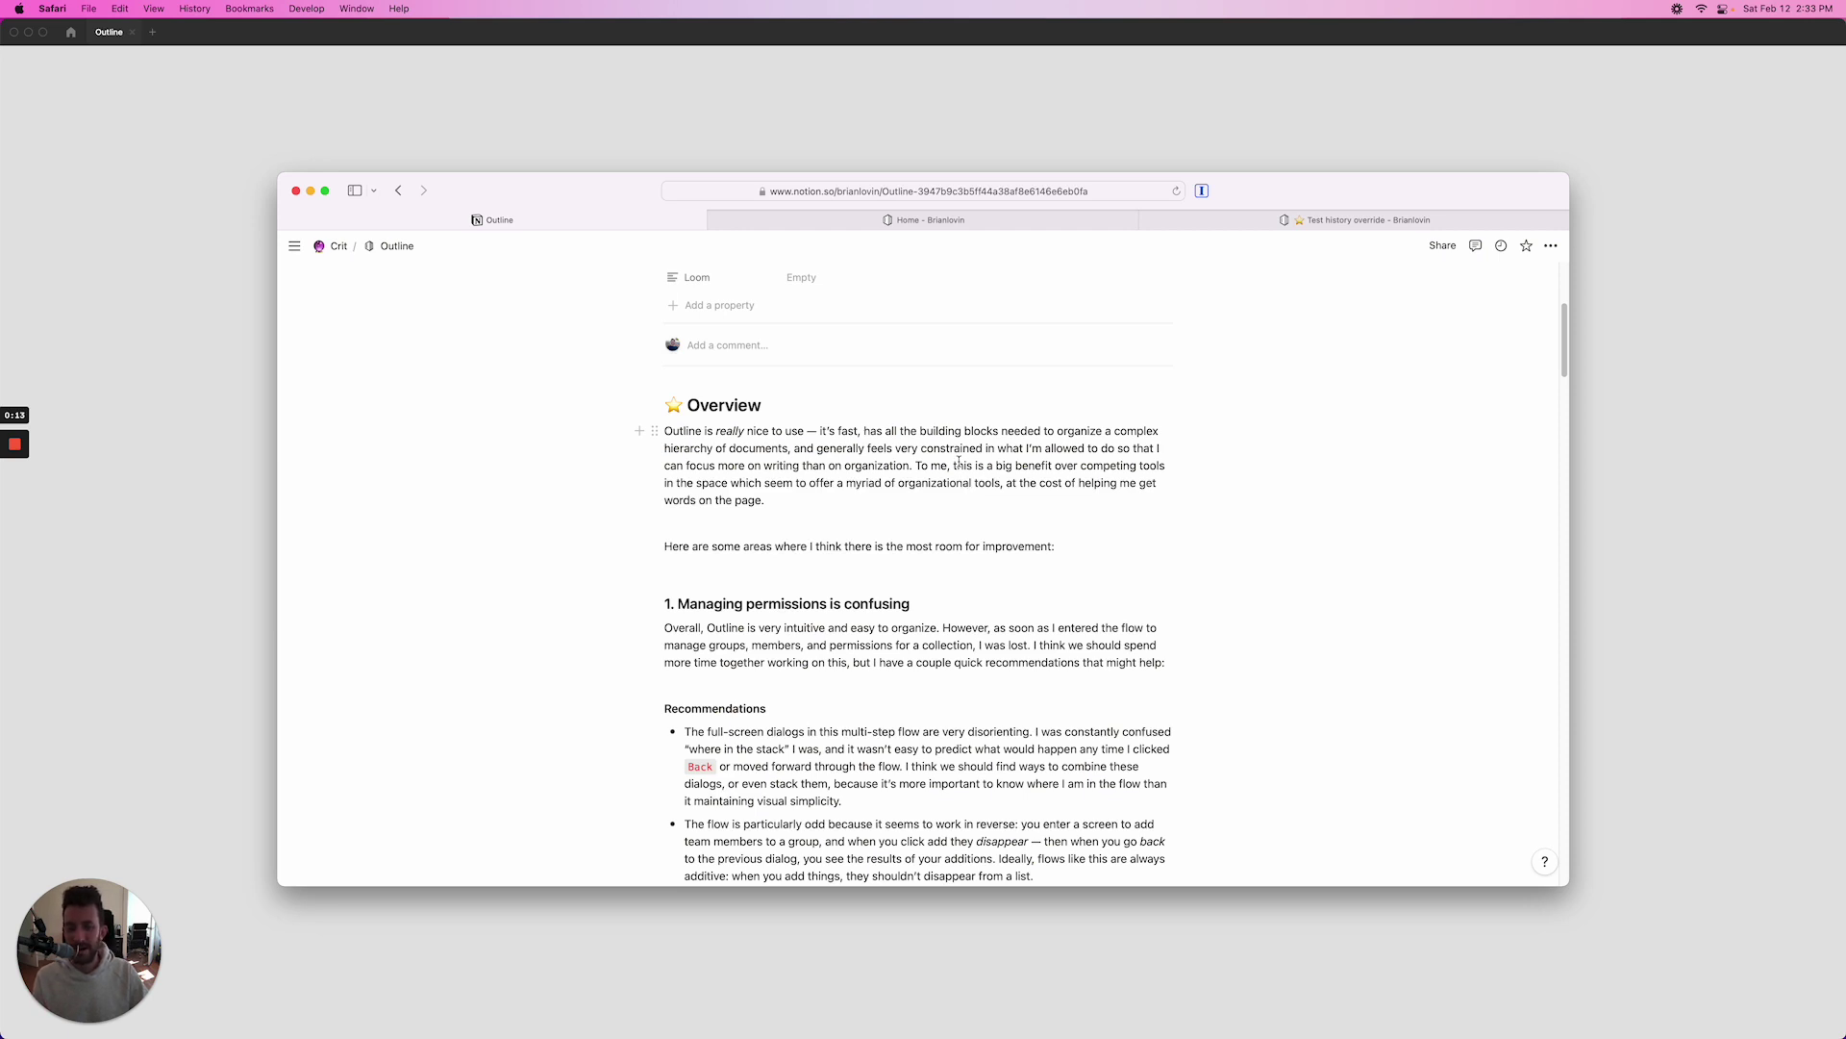
pyautogui.scroll(-7, 958, 462)
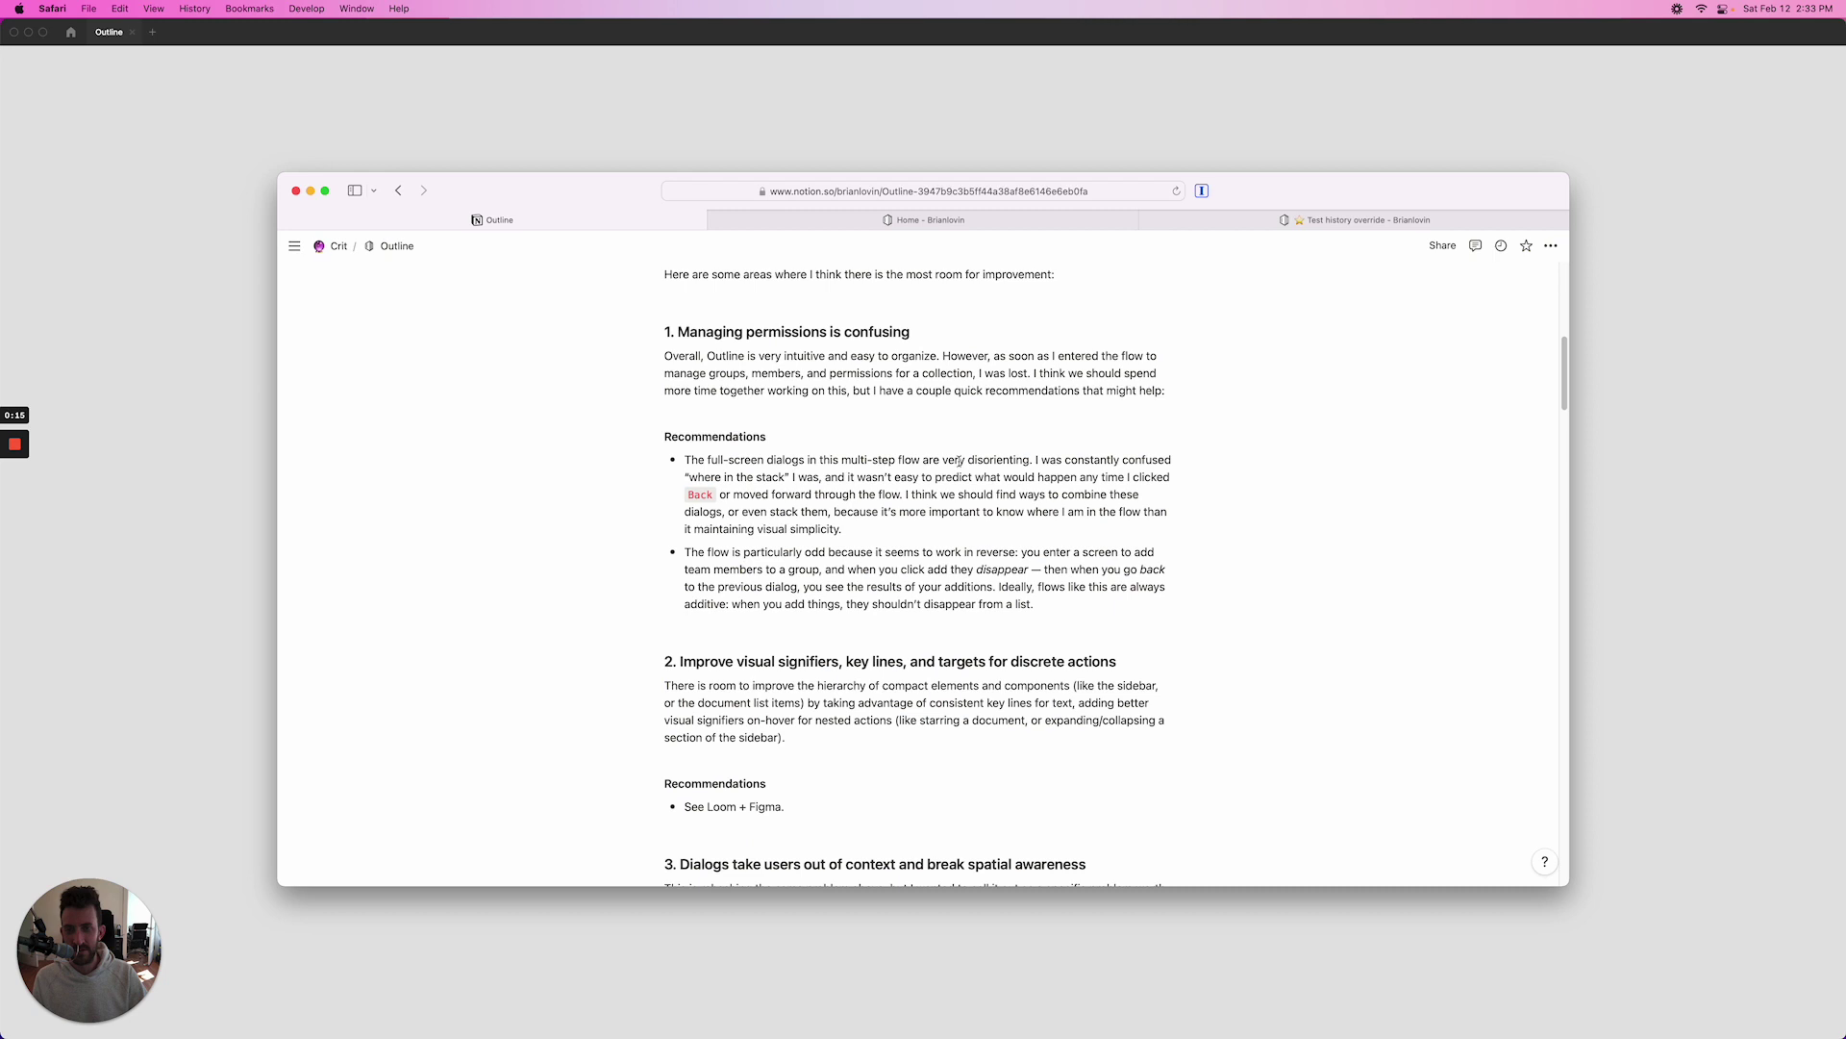
pyautogui.scroll(1, 958, 461)
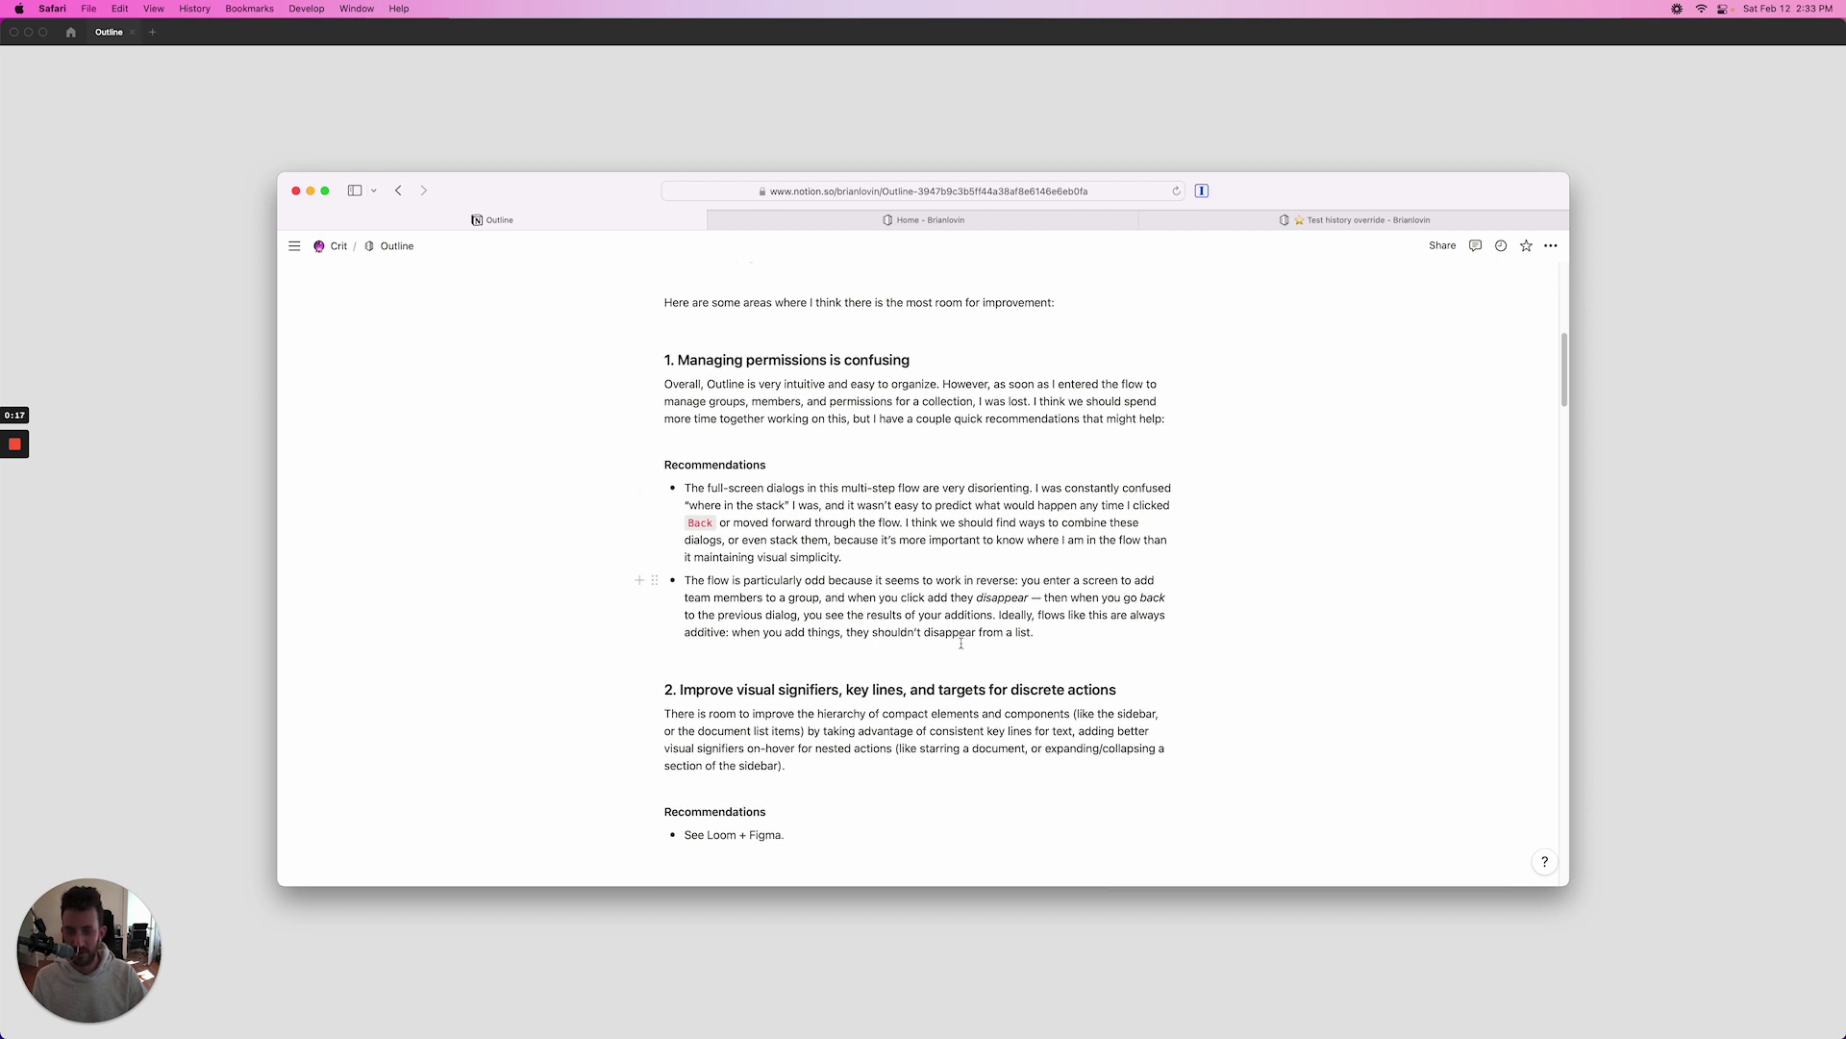
pyautogui.scroll(-3, 961, 644)
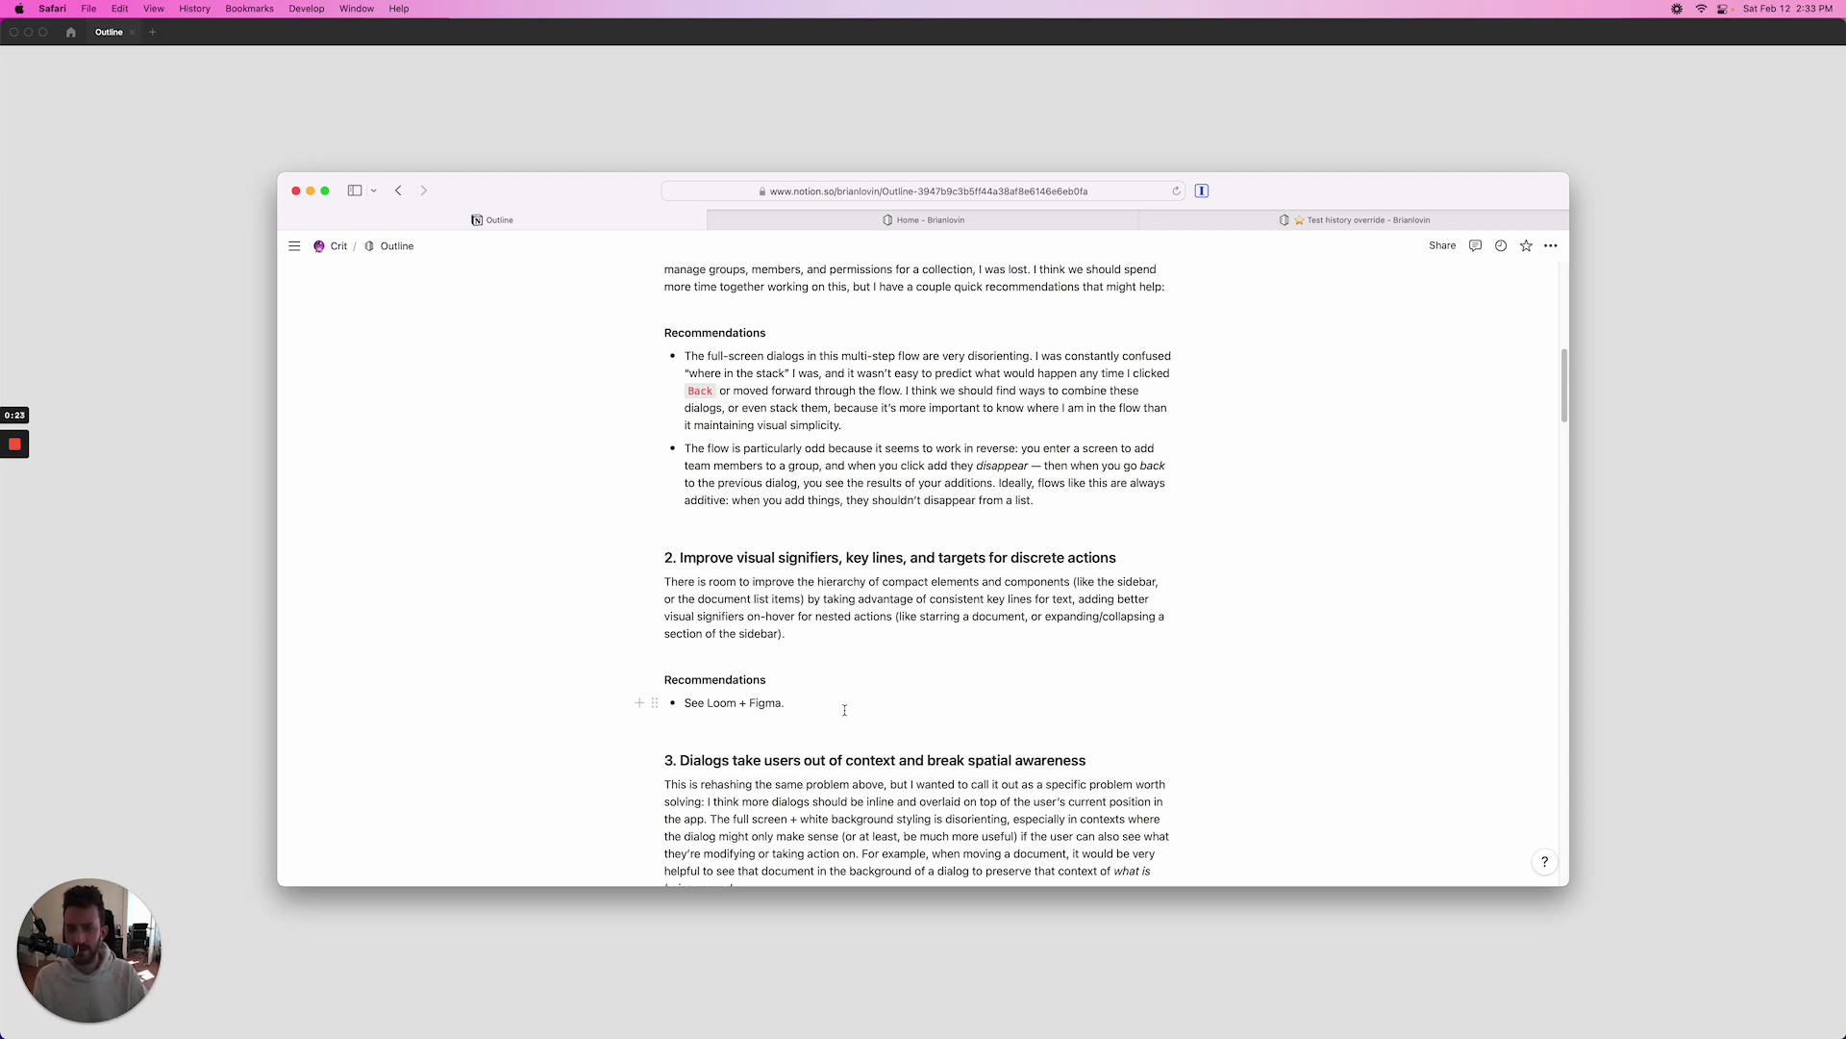
pyautogui.scroll(-5, 845, 709)
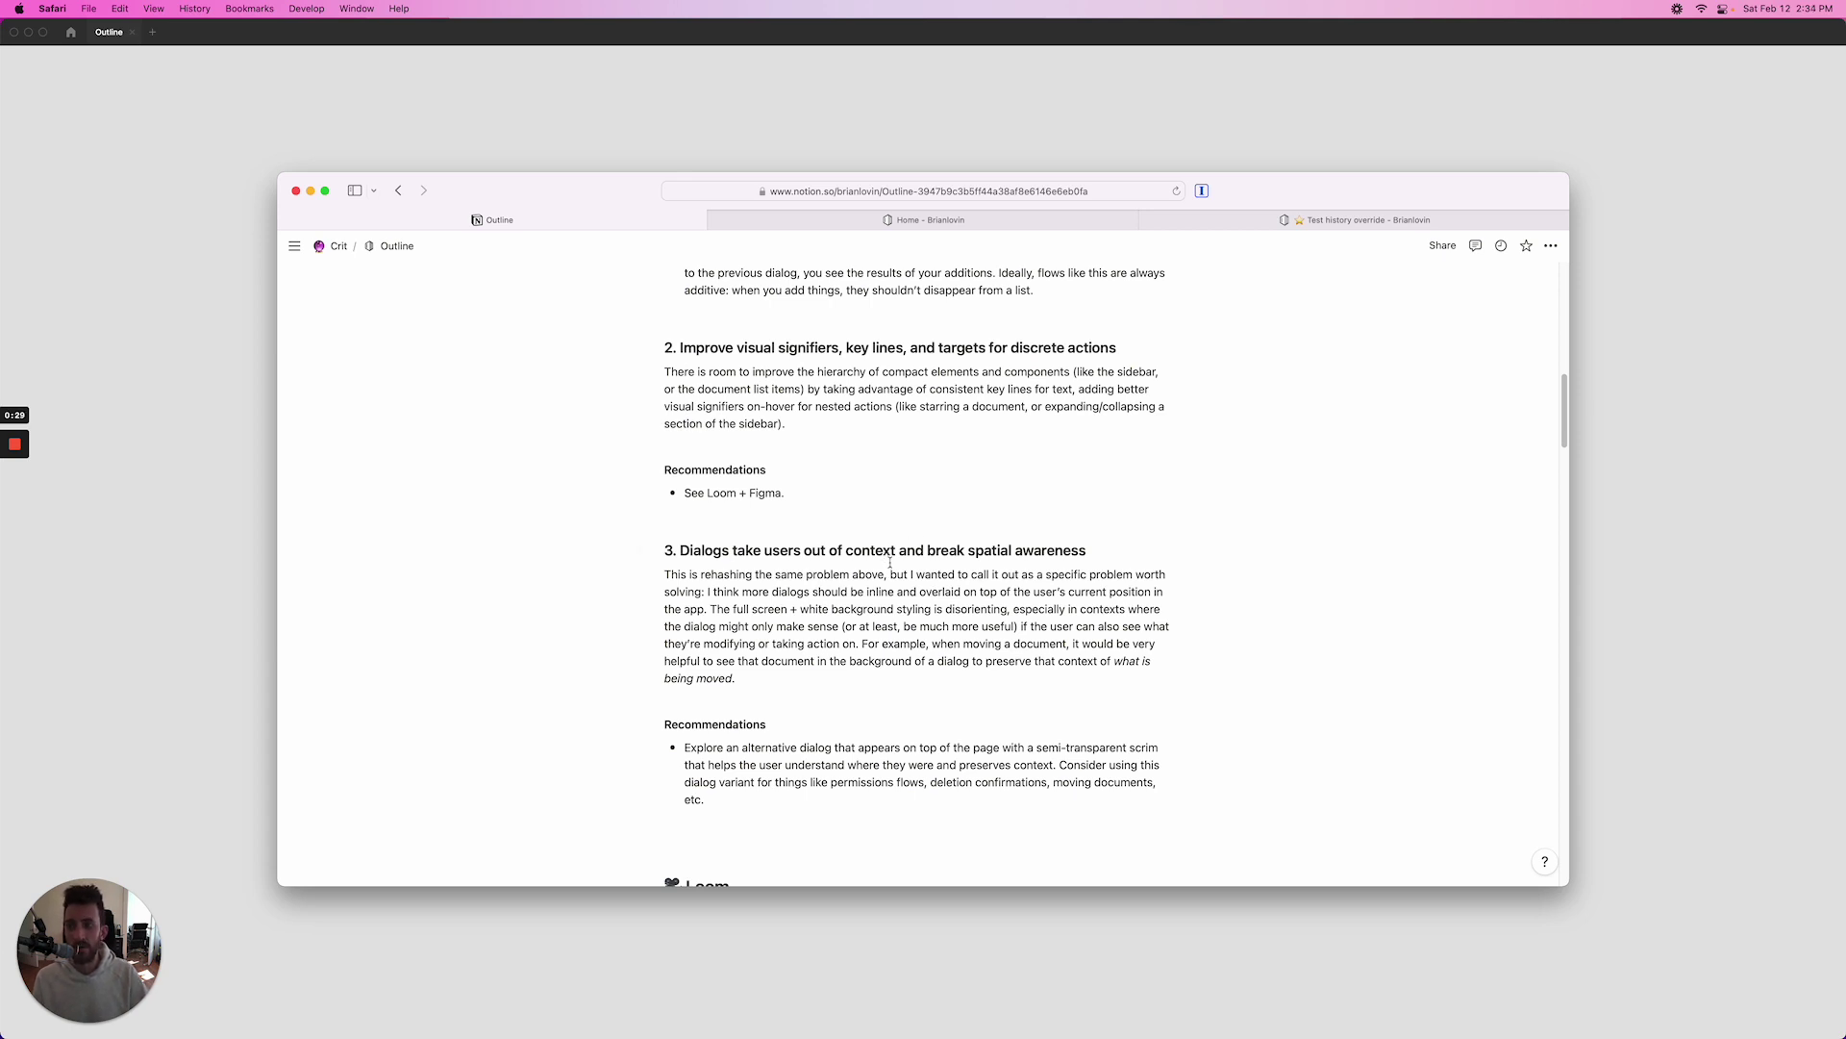
pyautogui.scroll(-1, 890, 563)
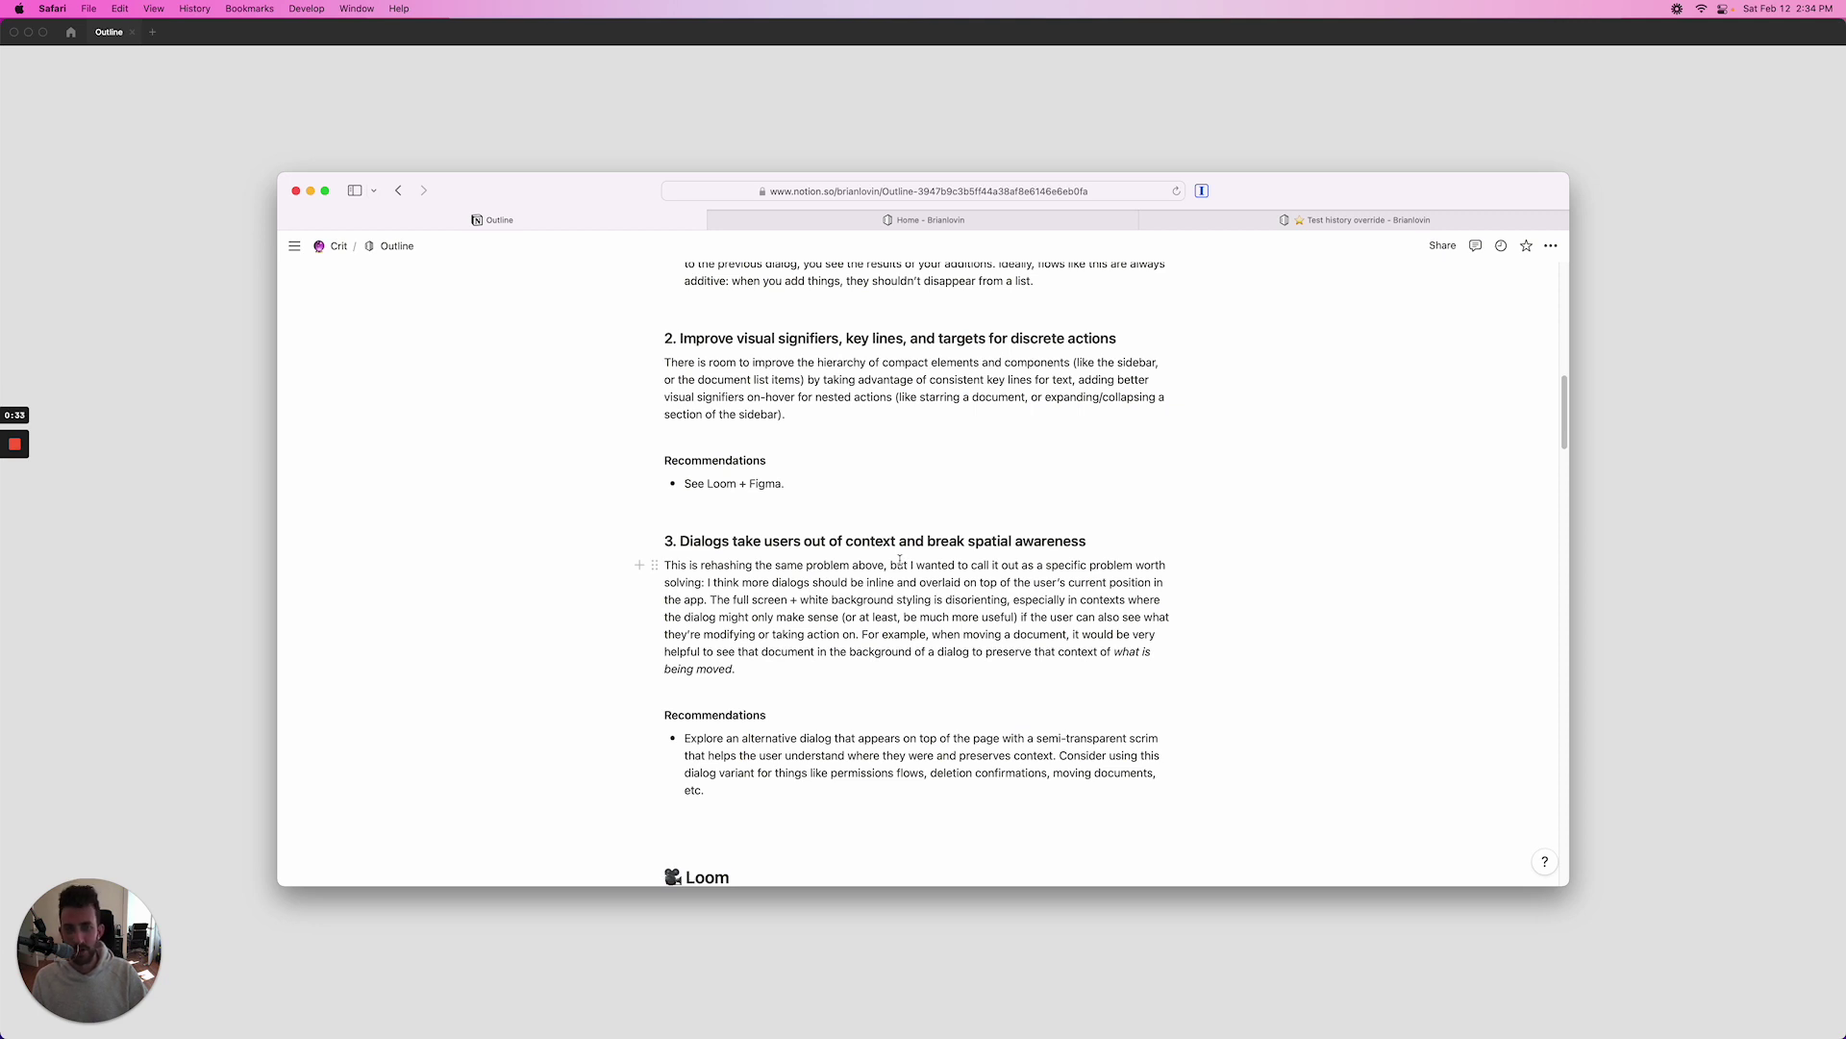
# Read through the Figma embed and the Other Feedback sections on bugs and templates.
pyautogui.scroll(-5, 900, 560)
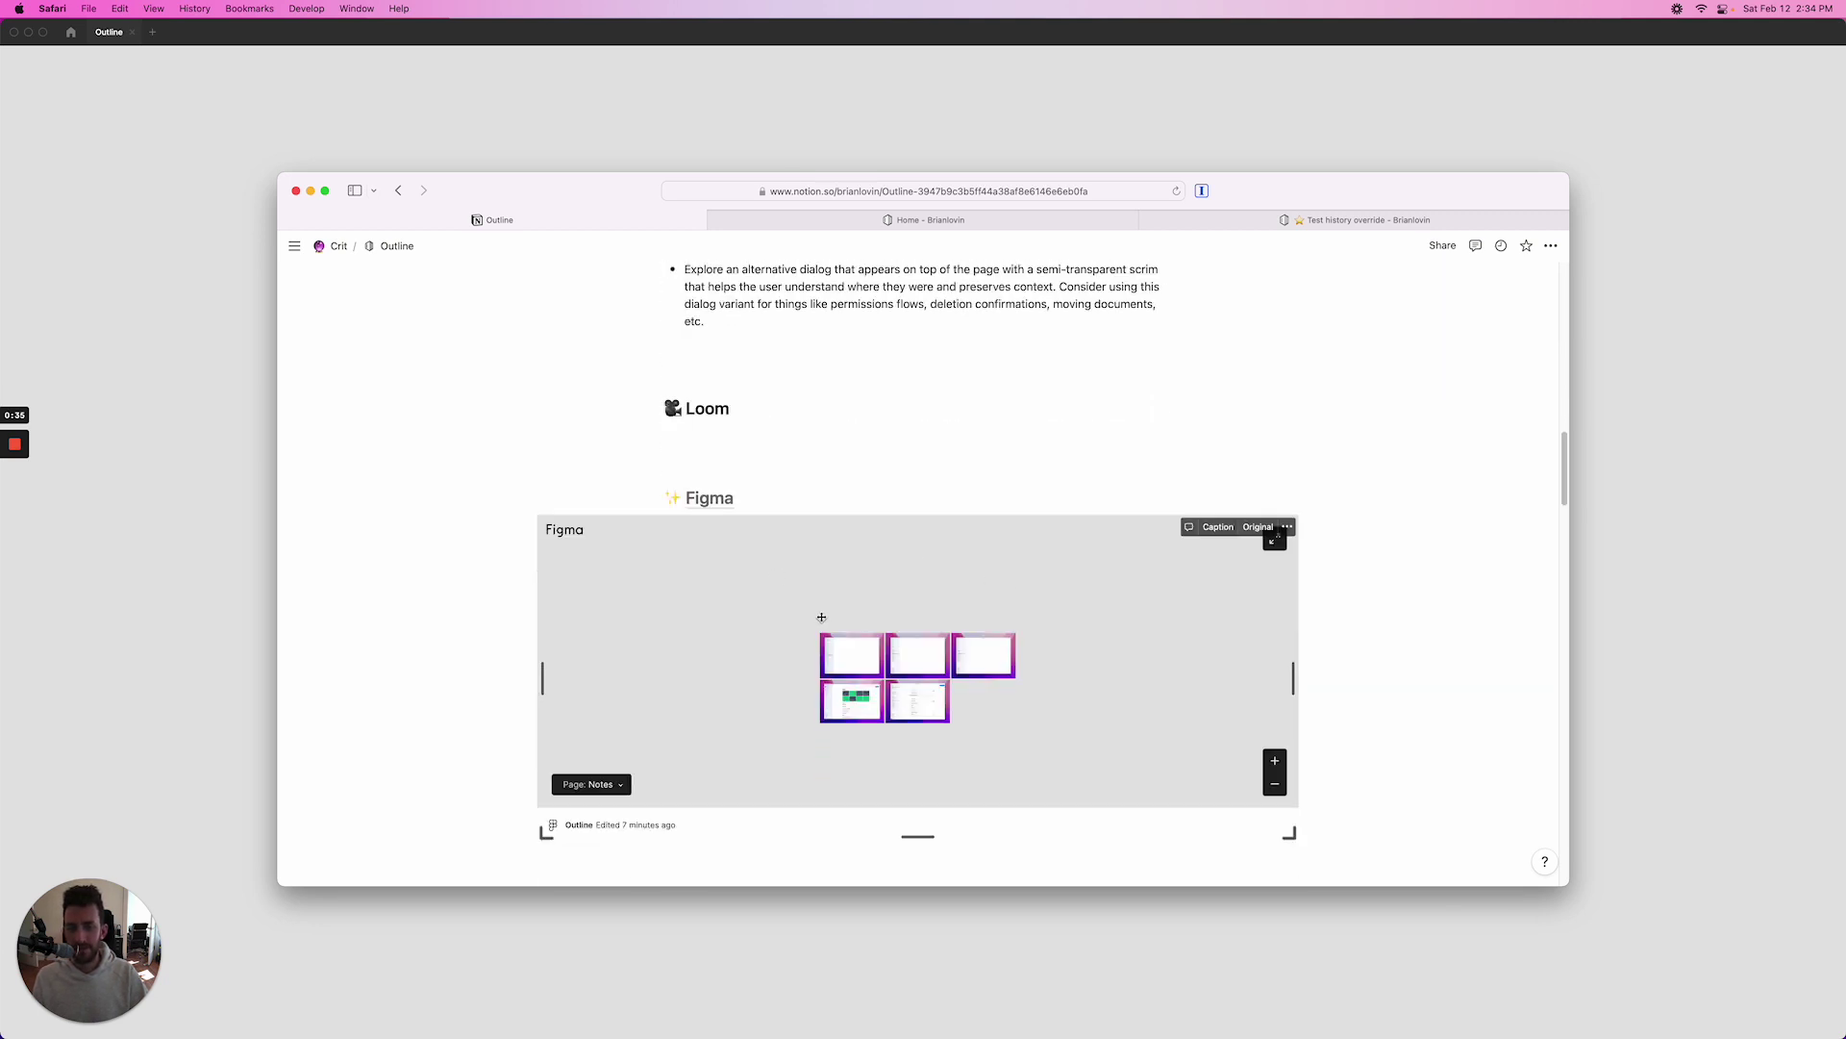
pyautogui.scroll(-1, 487, 630)
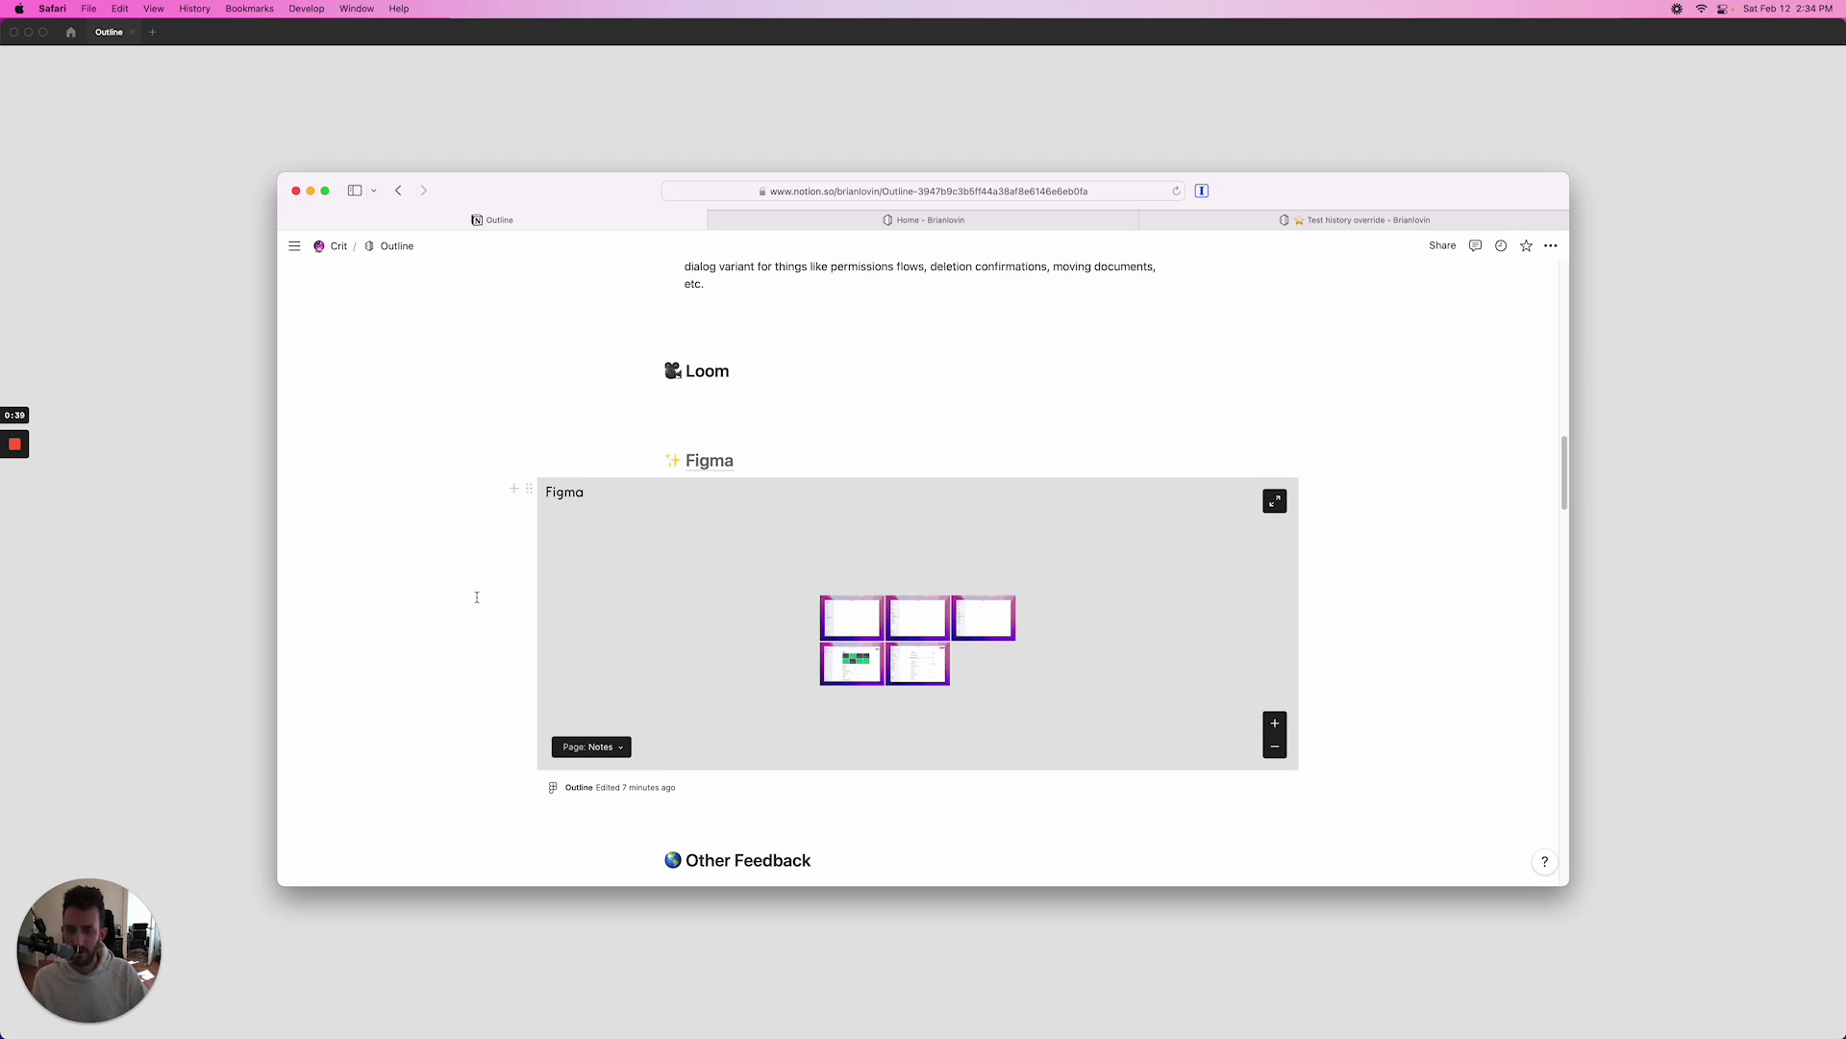
pyautogui.scroll(-1, 477, 597)
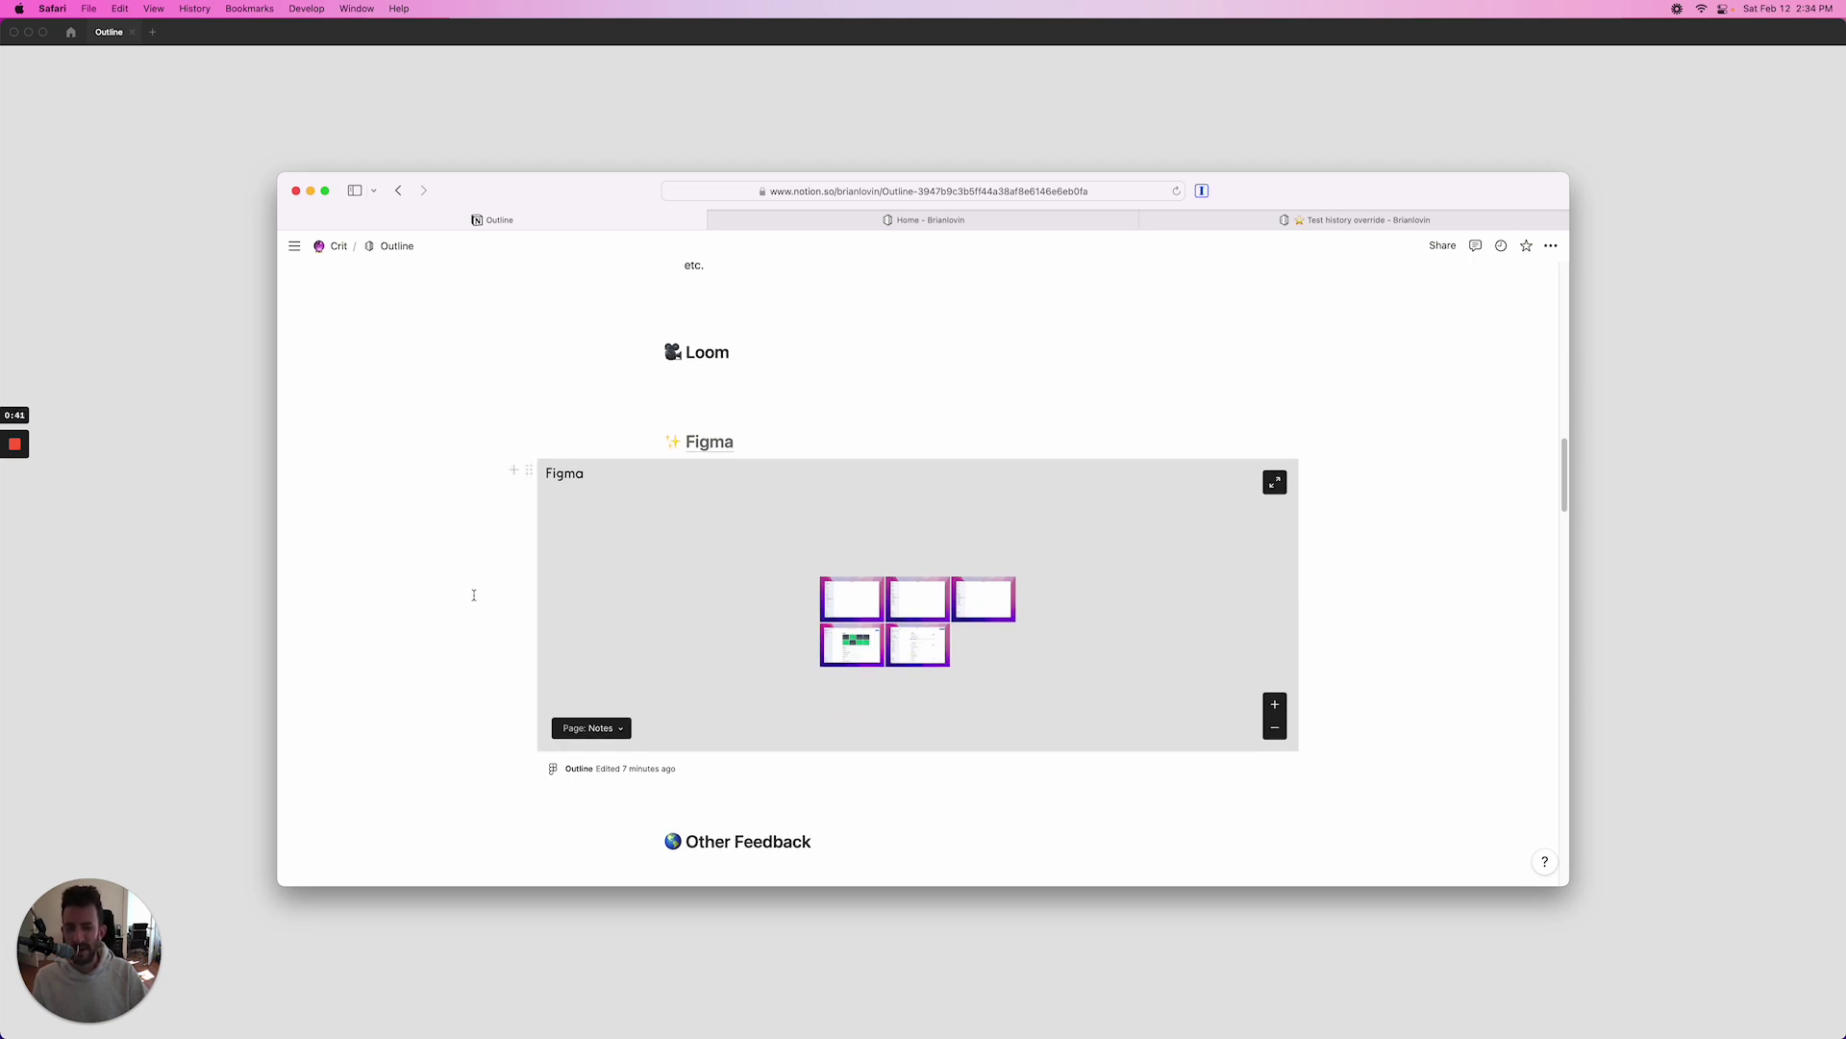
pyautogui.scroll(-10, 474, 595)
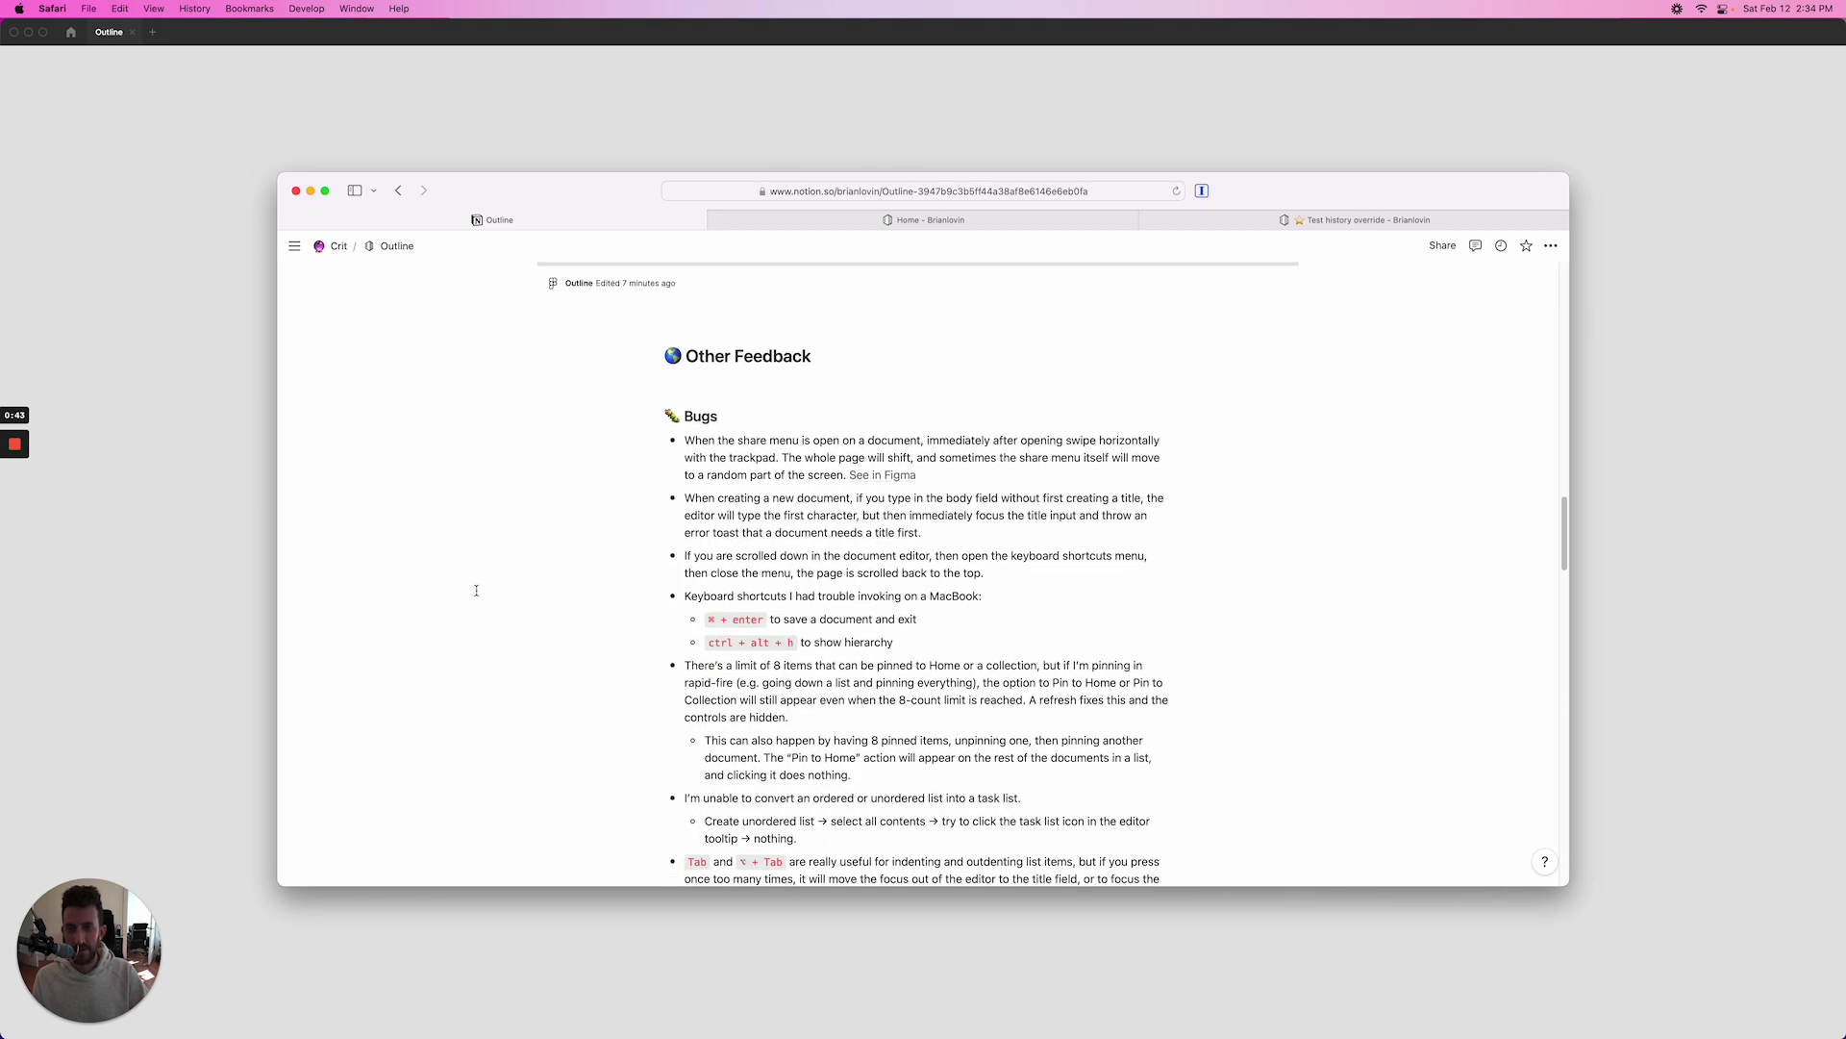
pyautogui.scroll(-20, 476, 590)
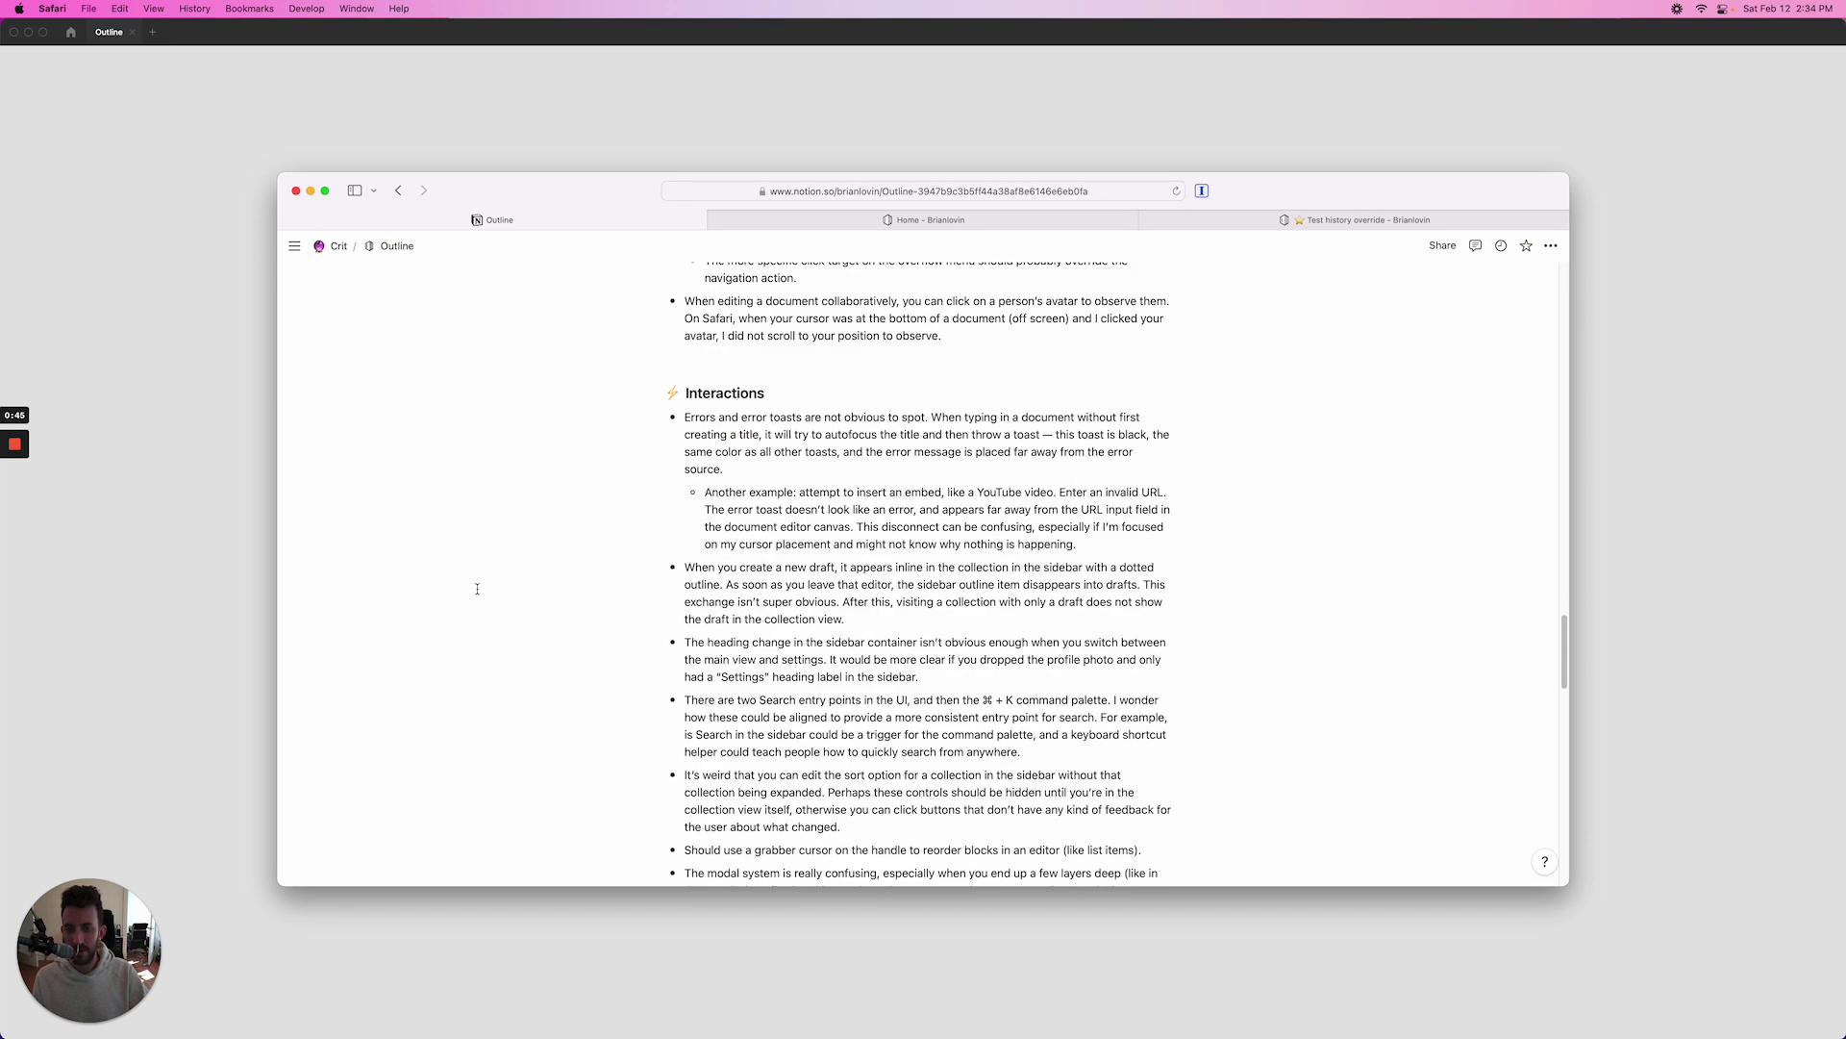
pyautogui.scroll(-15, 477, 588)
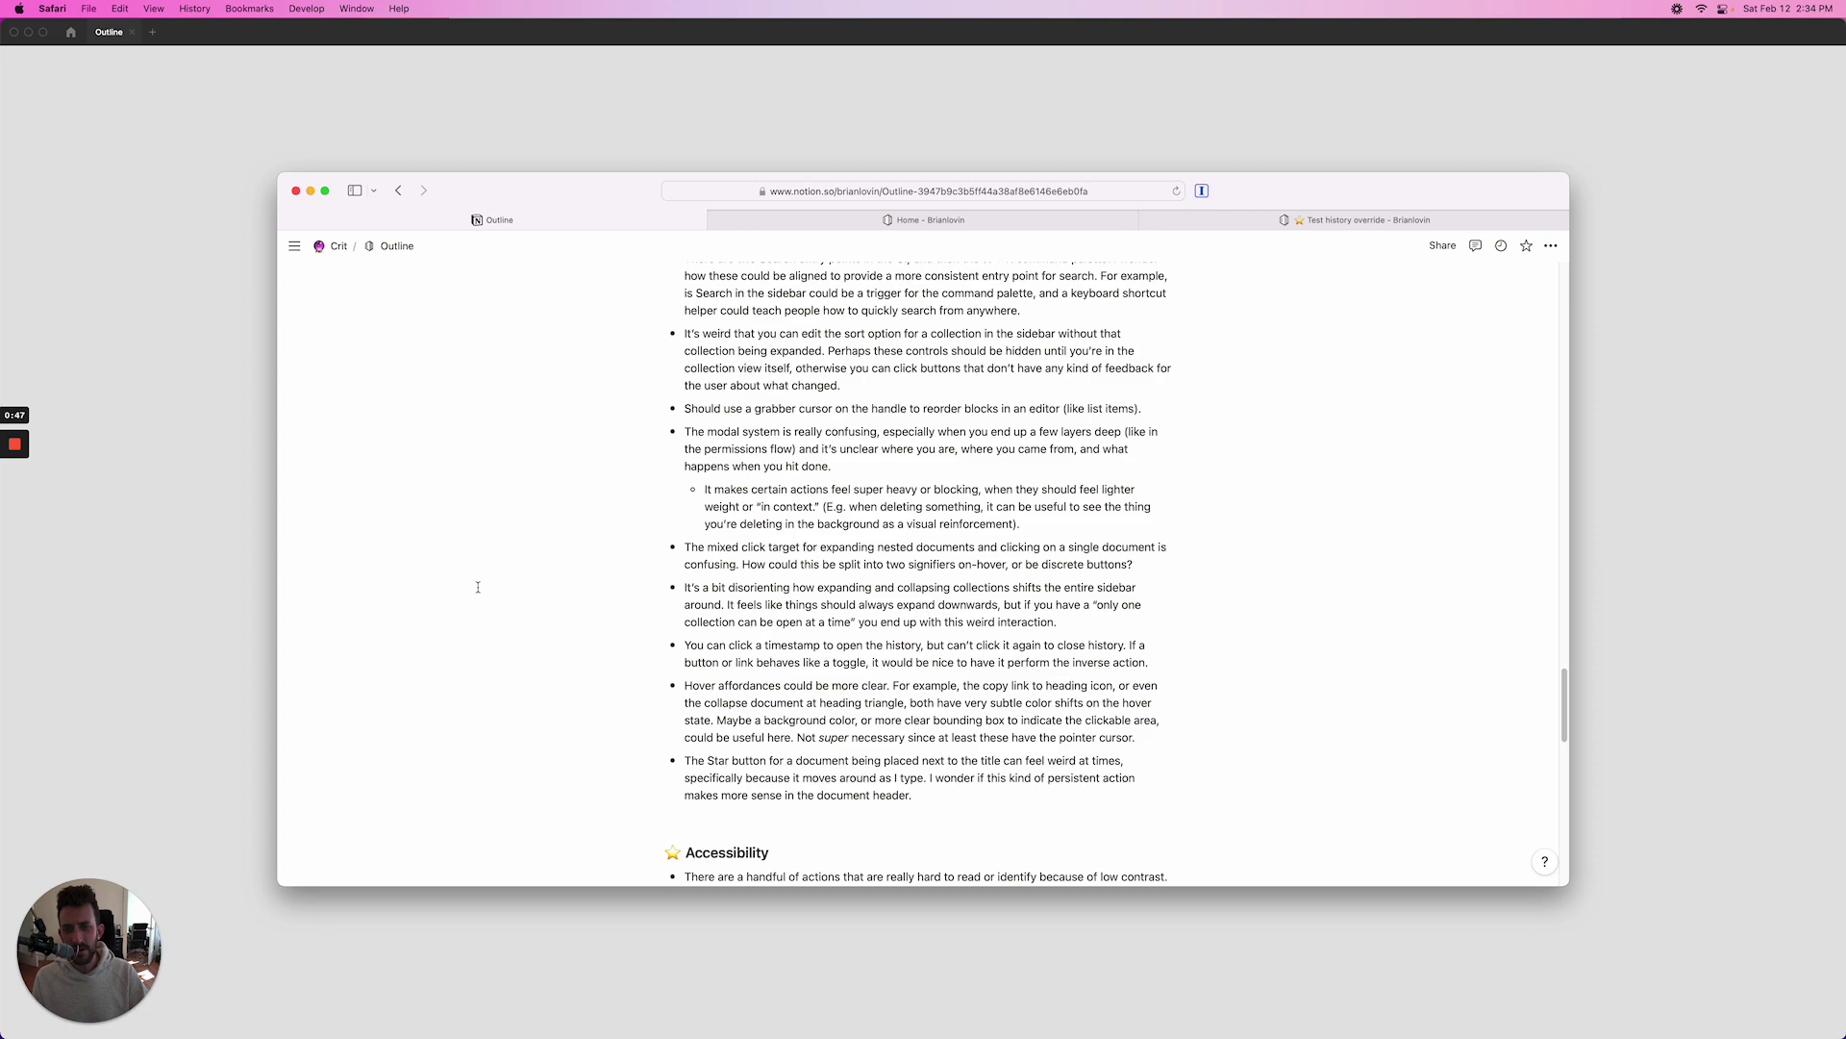
pyautogui.scroll(15, 478, 586)
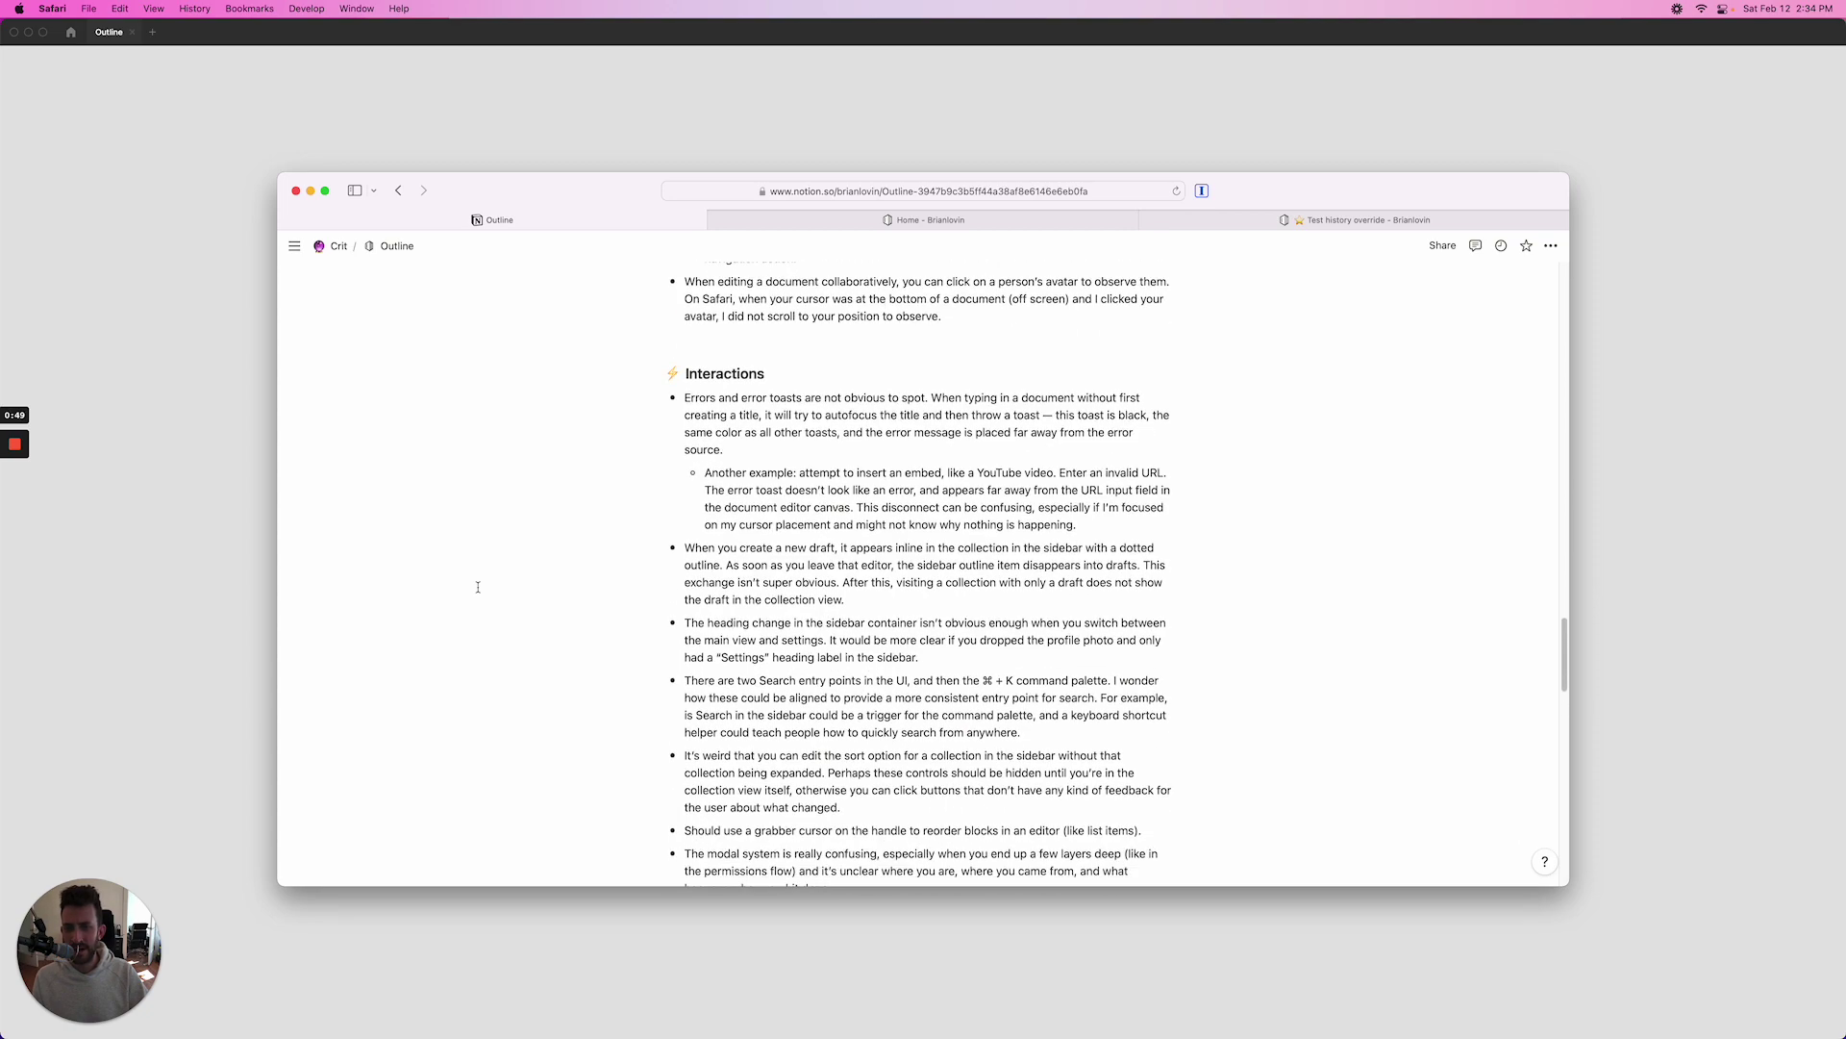
pyautogui.scroll(-8, 1011, 810)
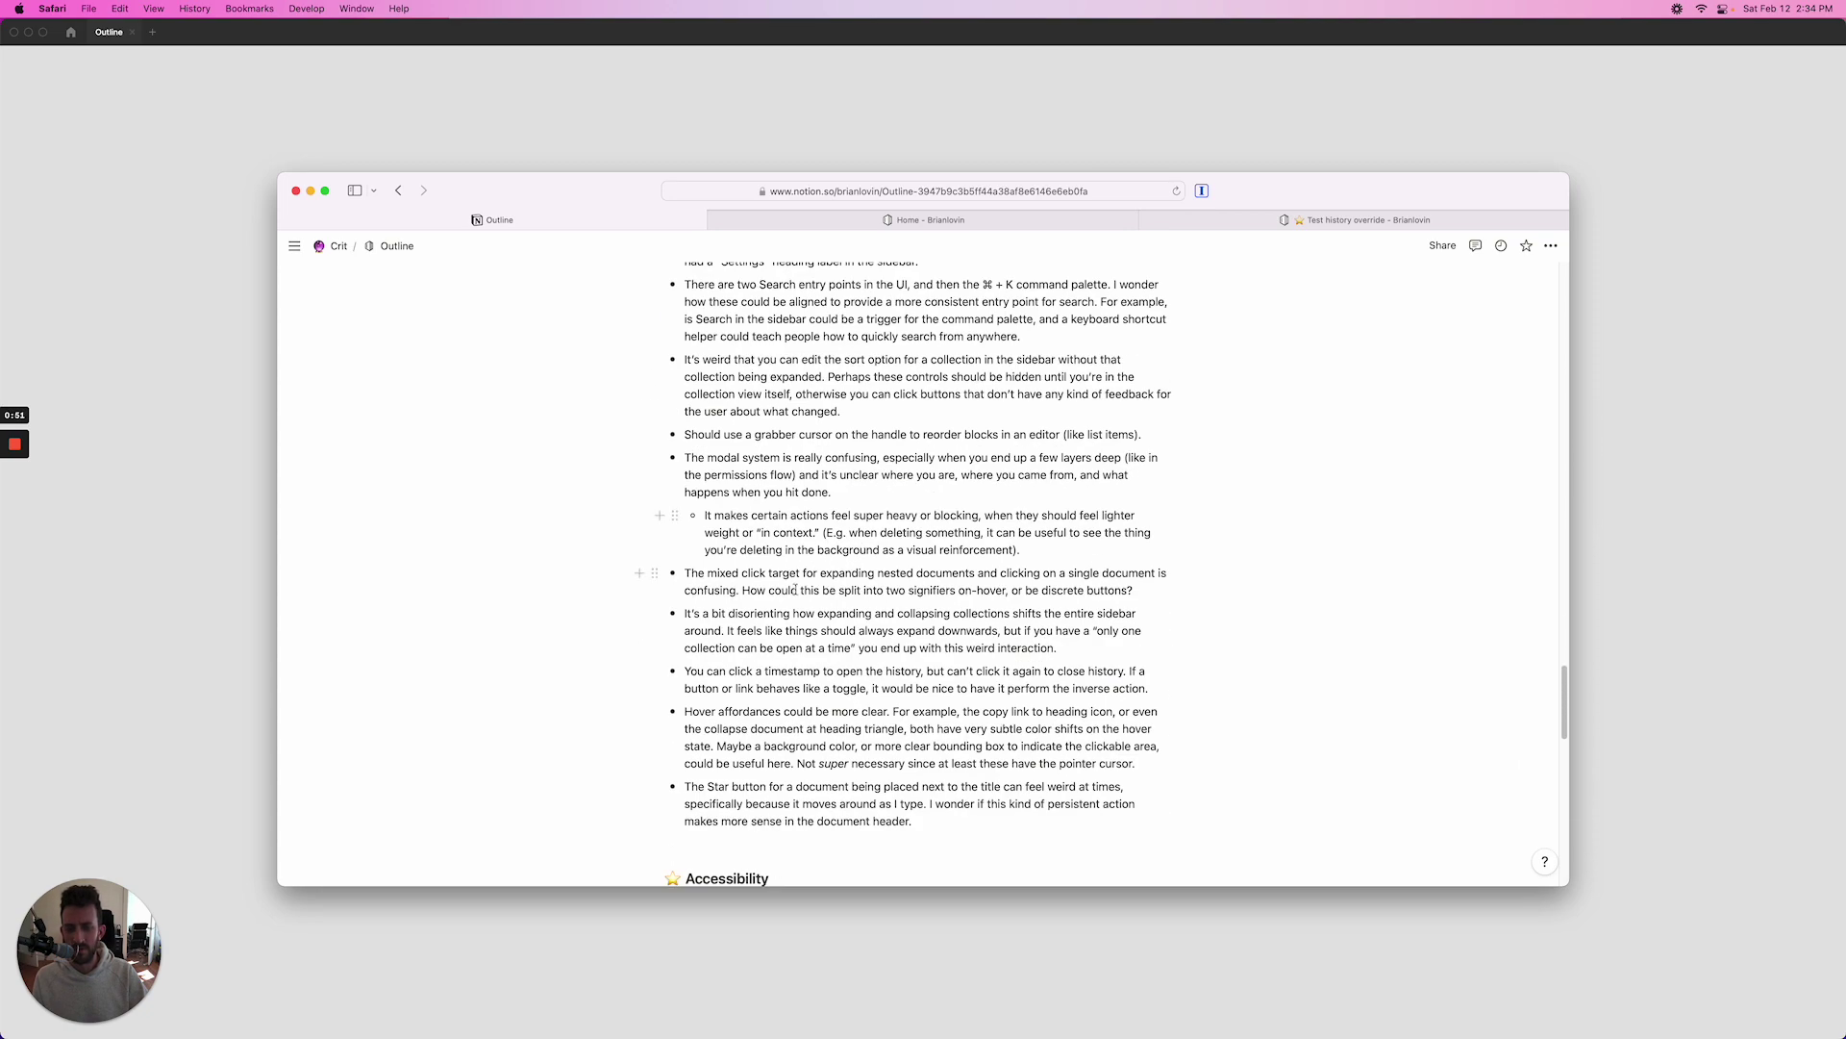
pyautogui.scroll(-8, 827, 582)
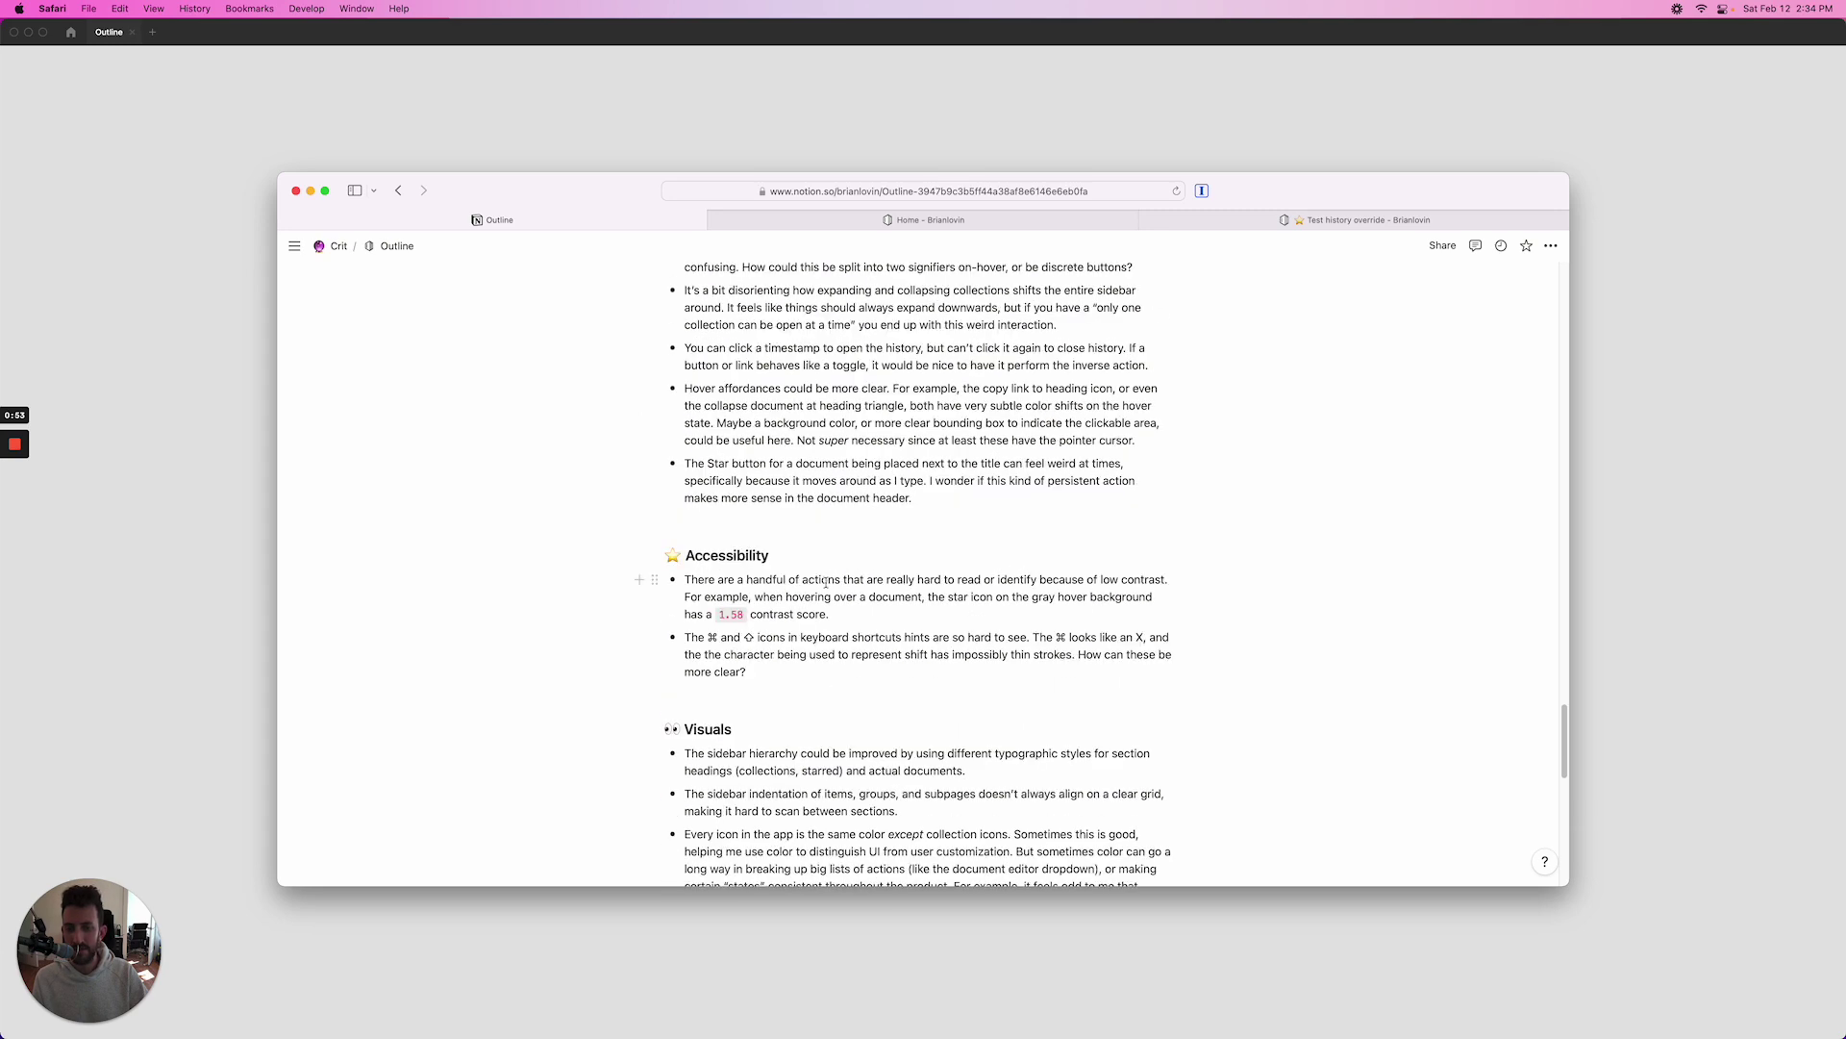
pyautogui.scroll(-10, 698, 636)
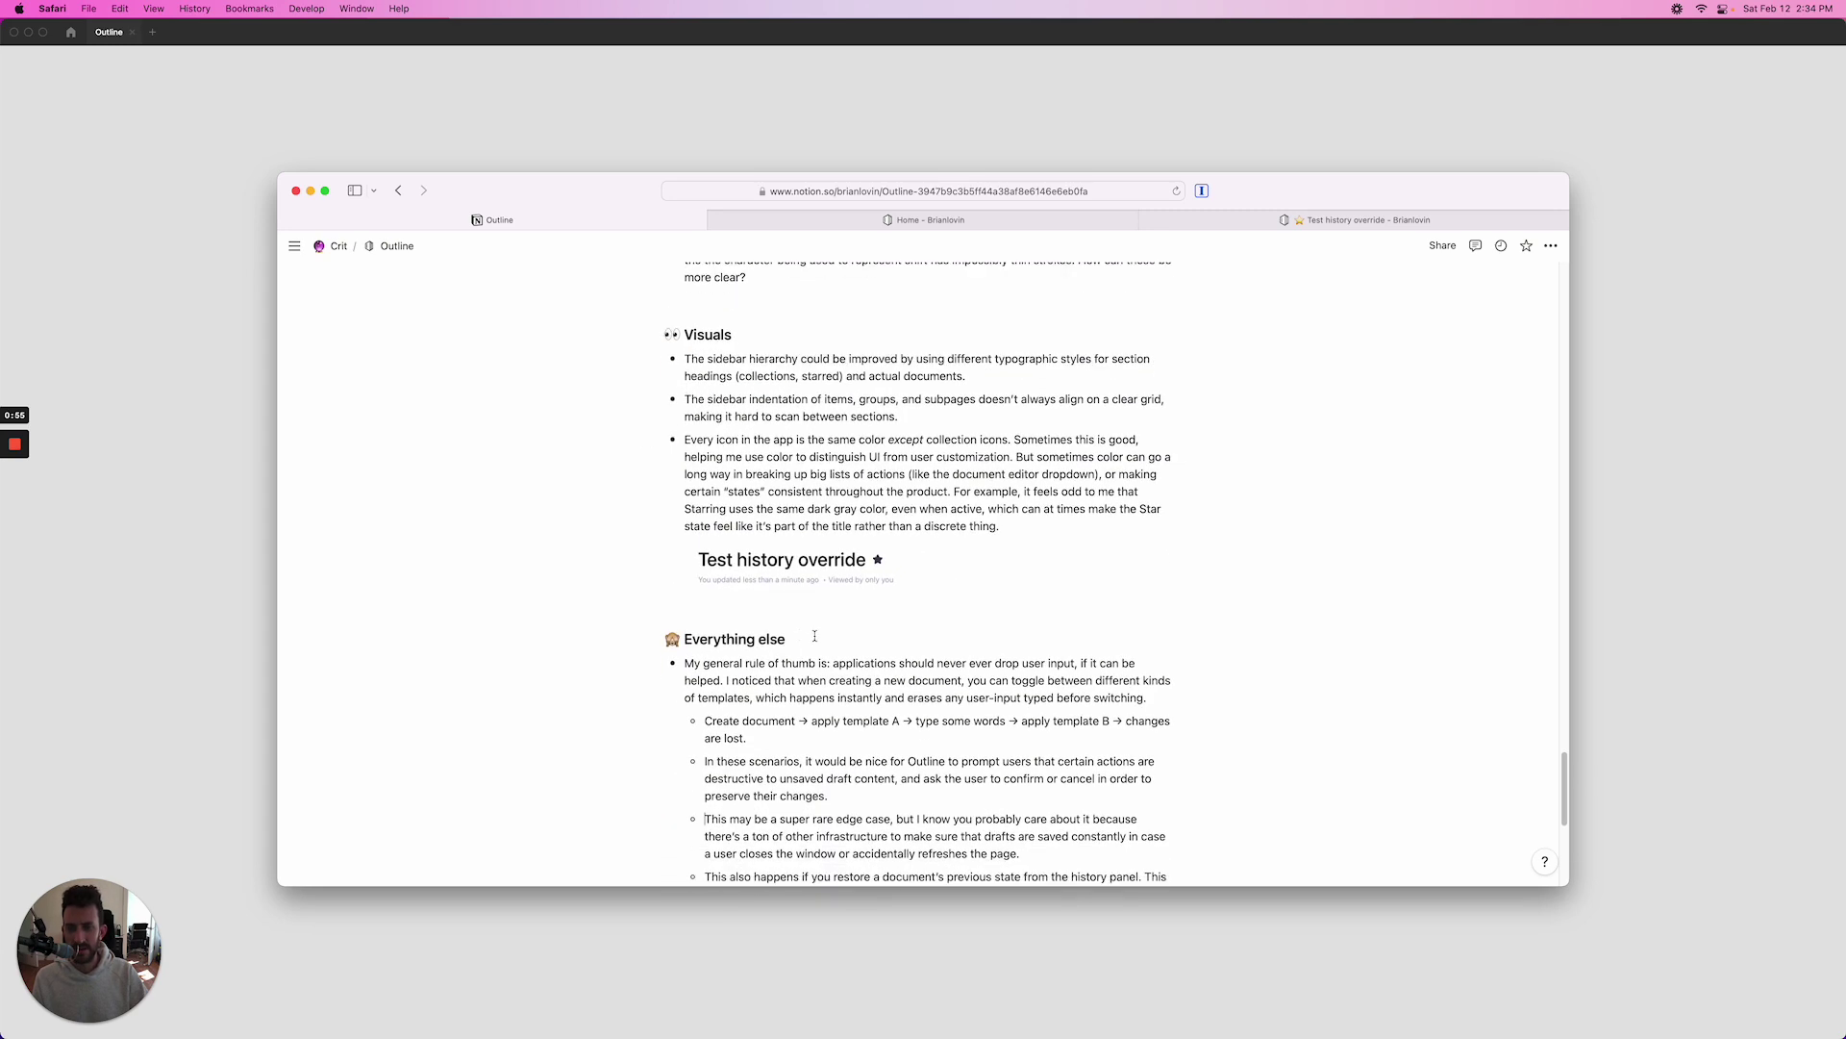
pyautogui.scroll(-6, 874, 613)
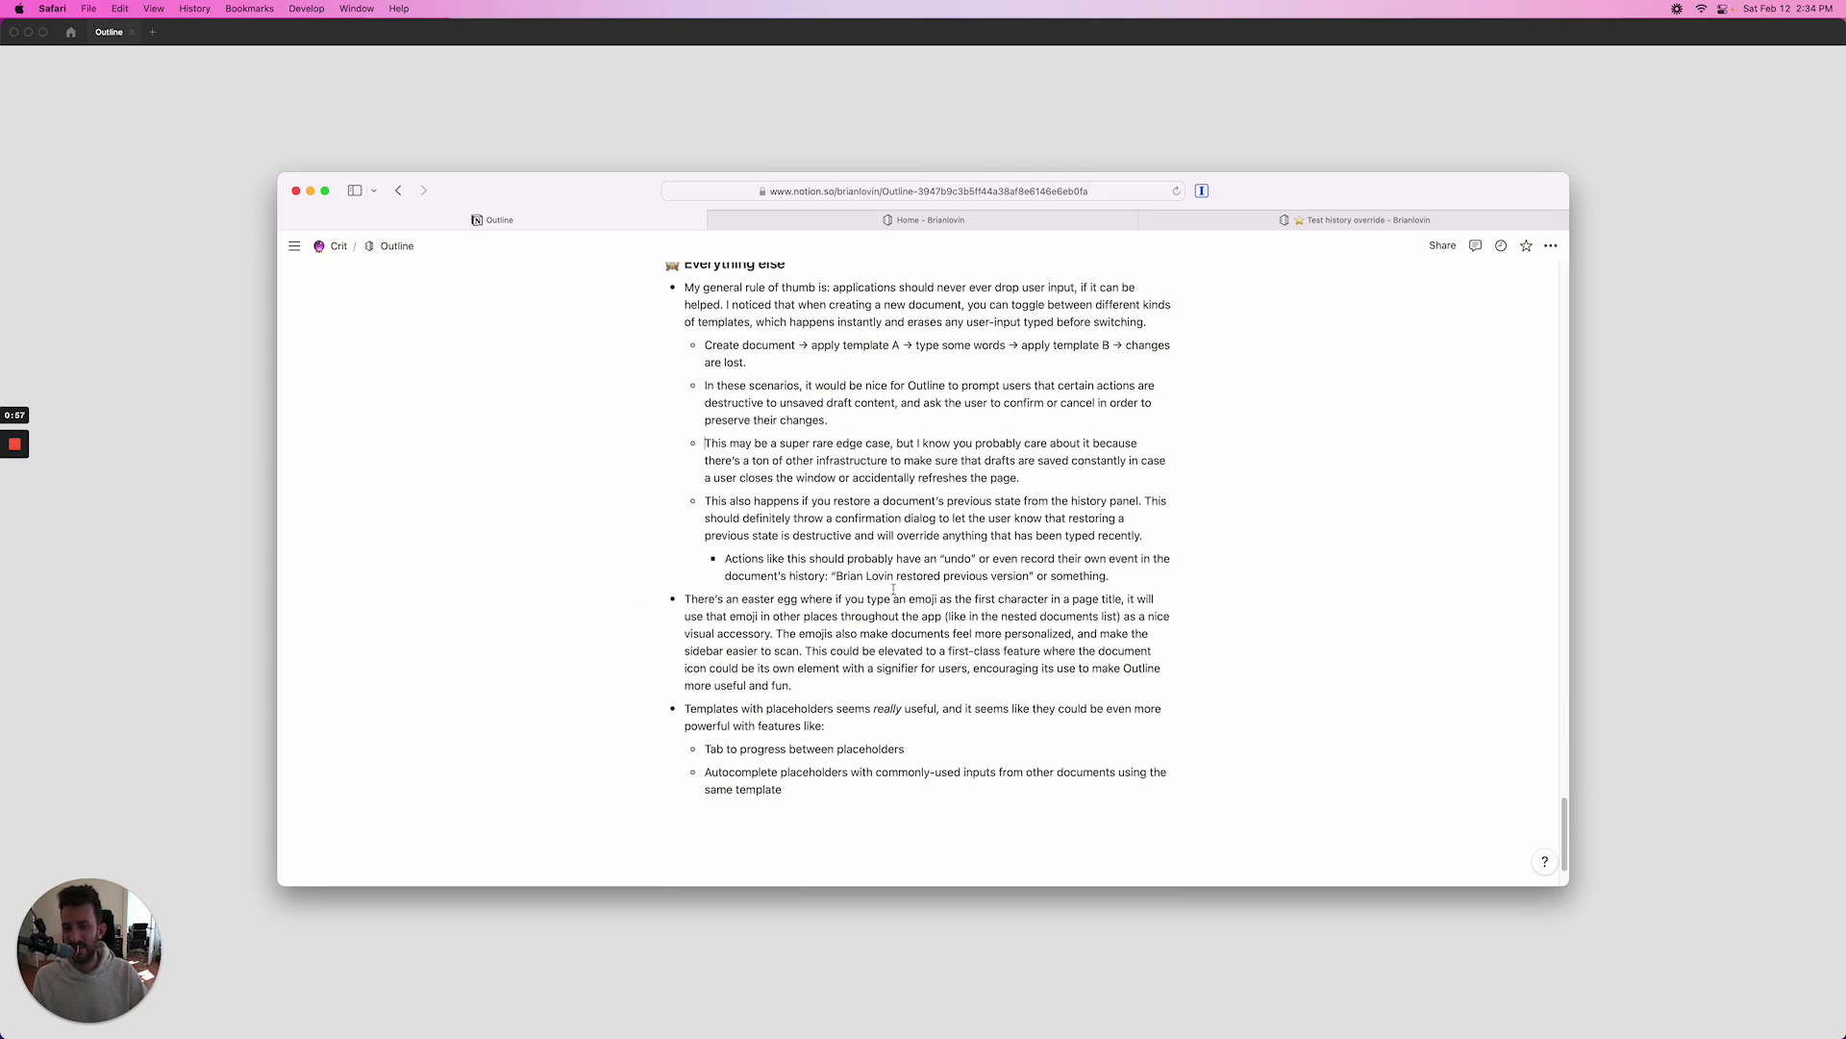
# Scroll back up to section 1, 'Managing permissions is confusing'.
pyautogui.scroll(15, 844, 582)
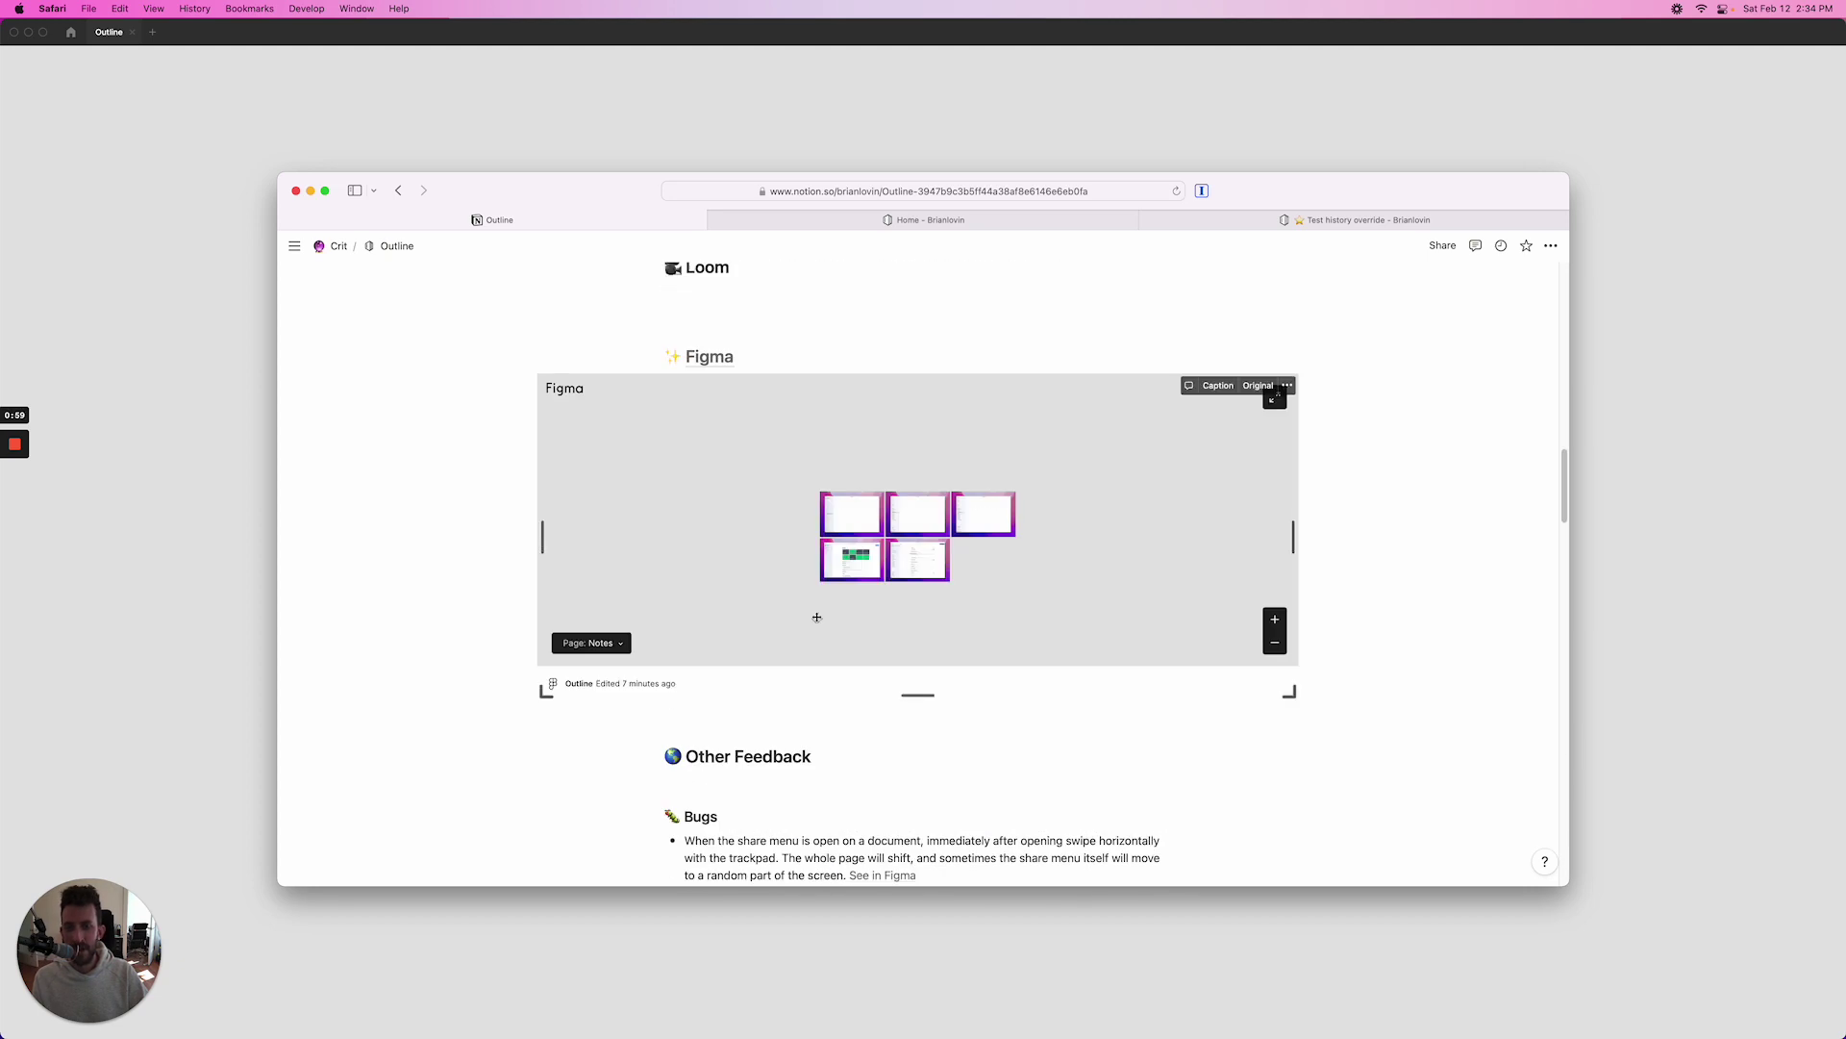
pyautogui.scroll(10, 1236, 308)
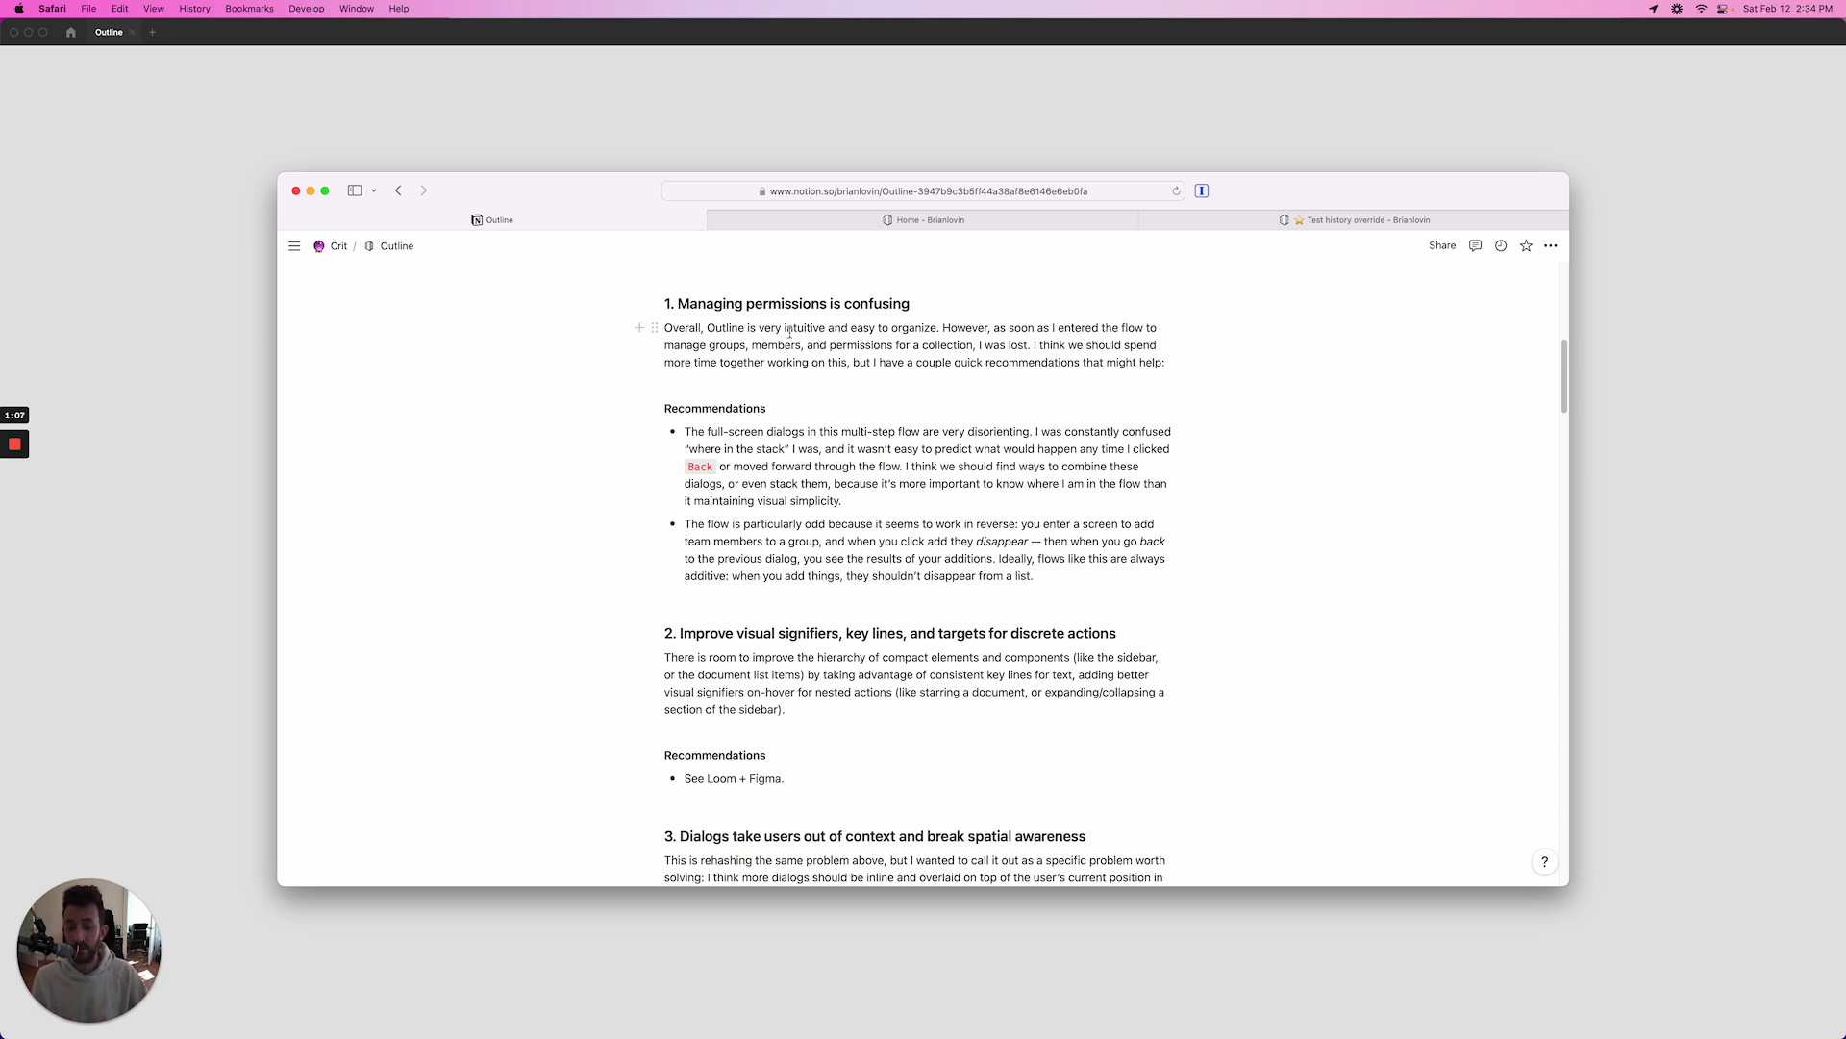
pyautogui.moveTo(827, 220)
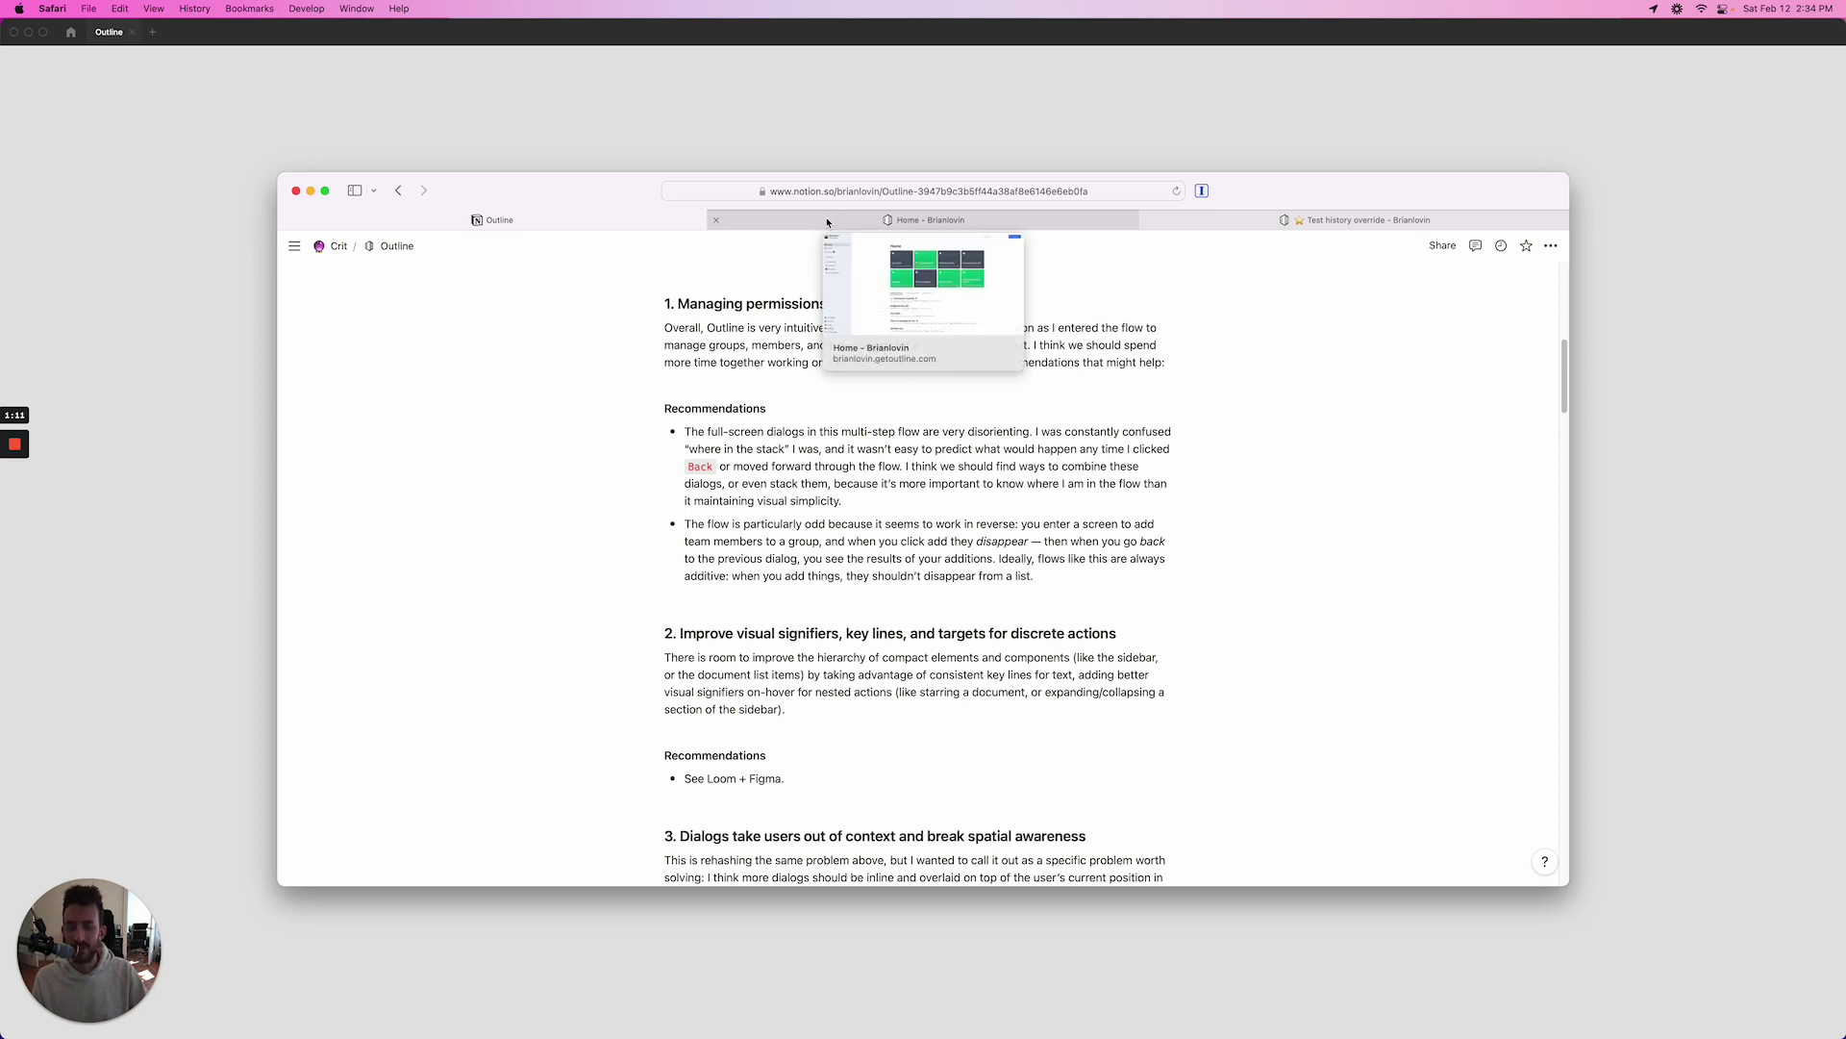
# From the Outline home page, create a new collection named 'Test collection'.
pyautogui.click(827, 222)
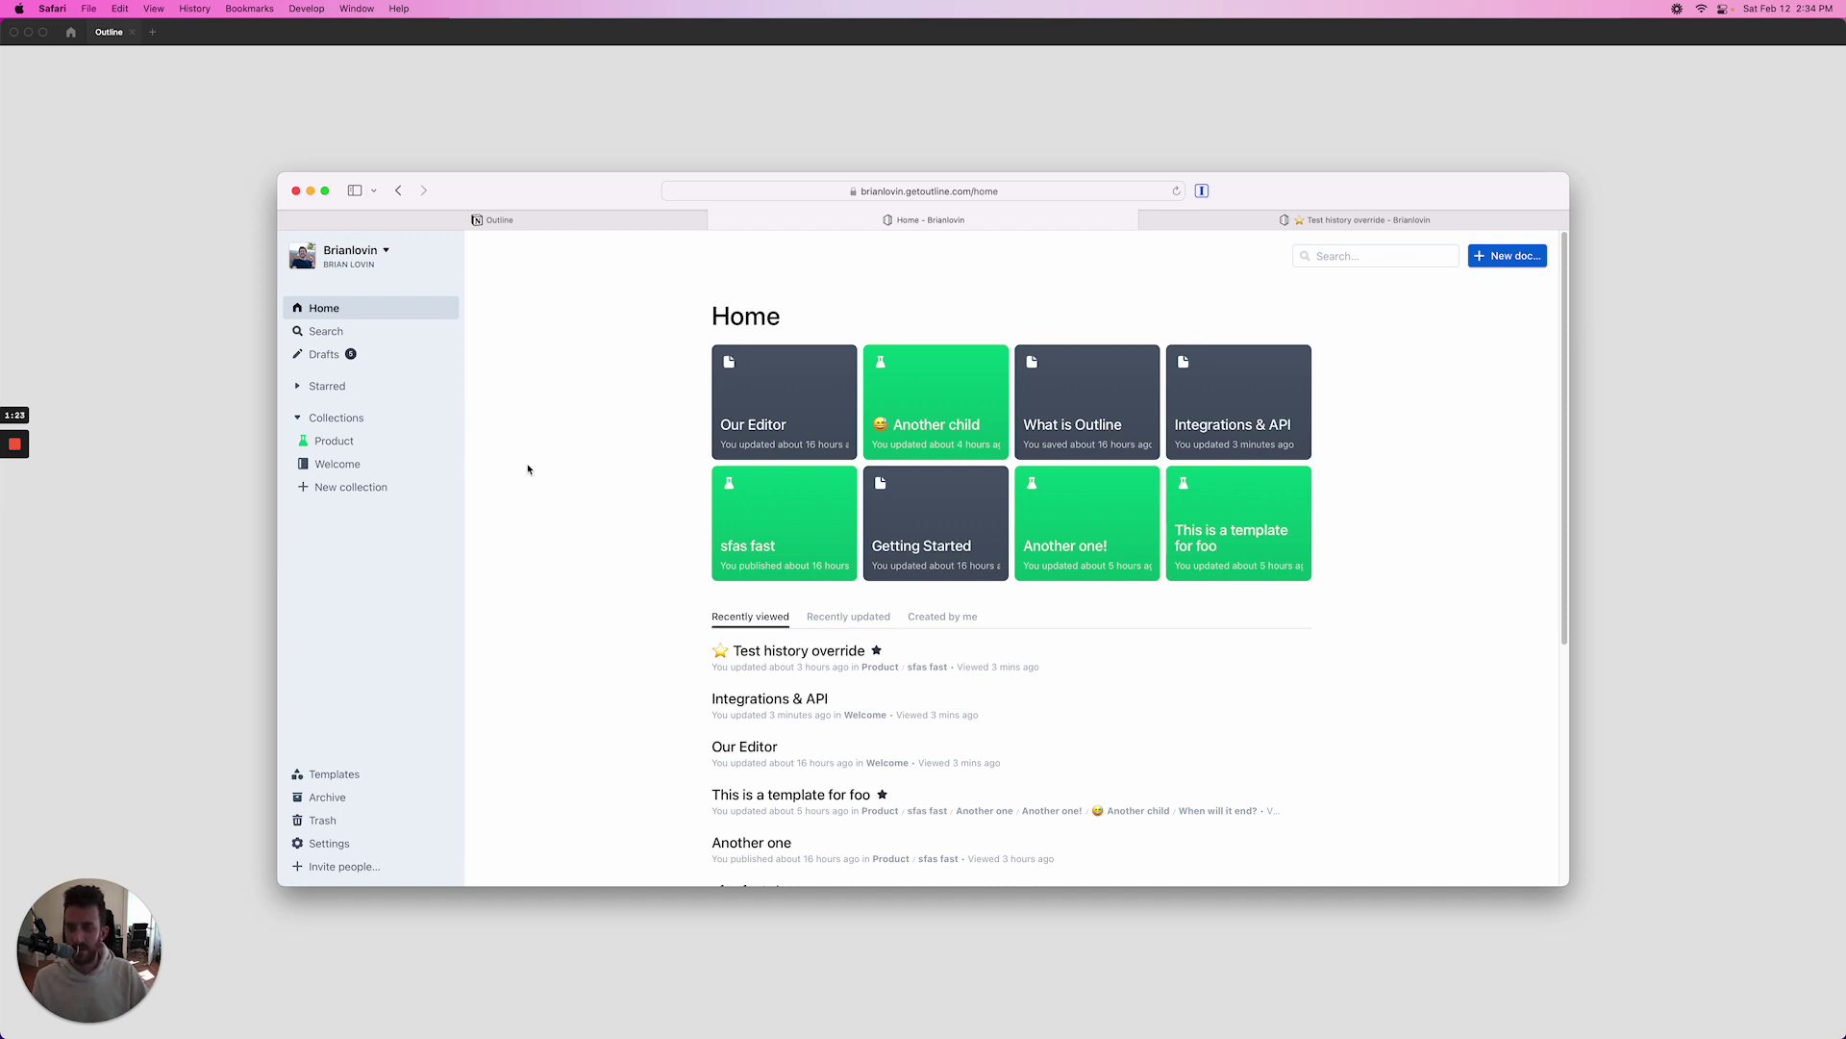
pyautogui.click(356, 490)
pyautogui.write('T')
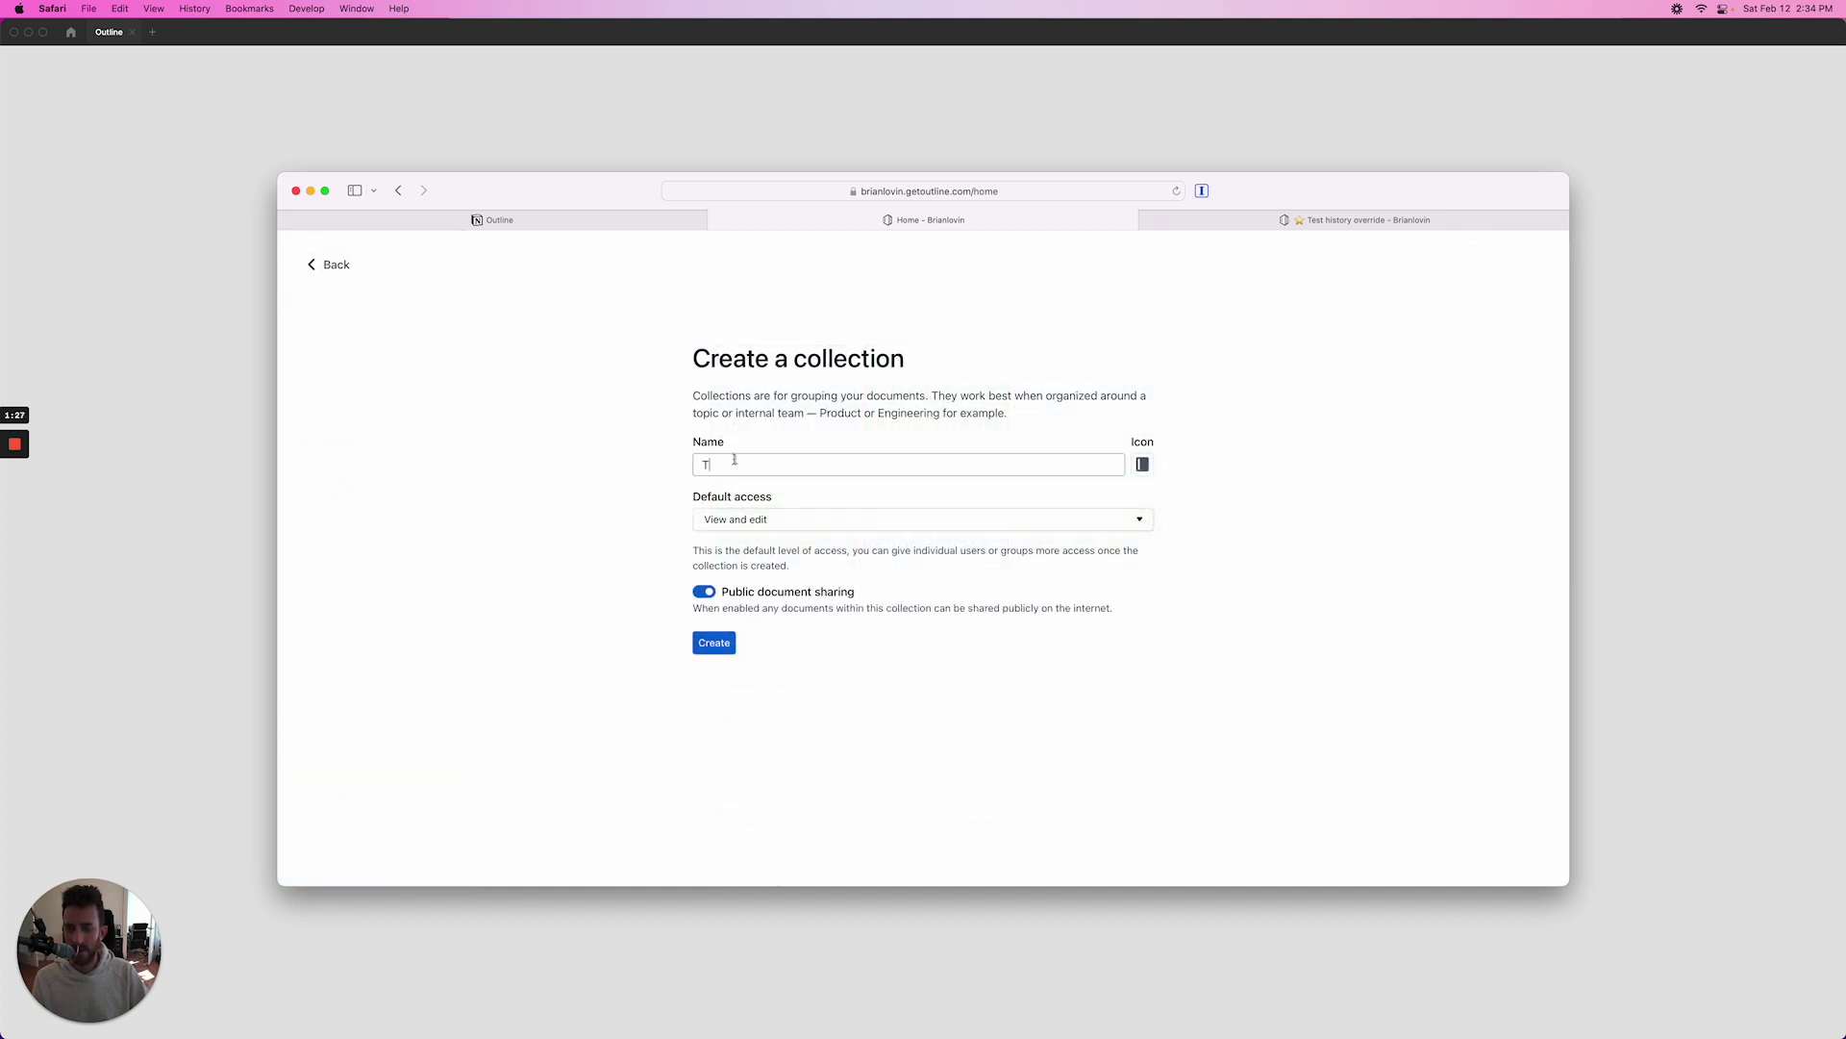
pyautogui.write('est collection')
pyautogui.click(720, 644)
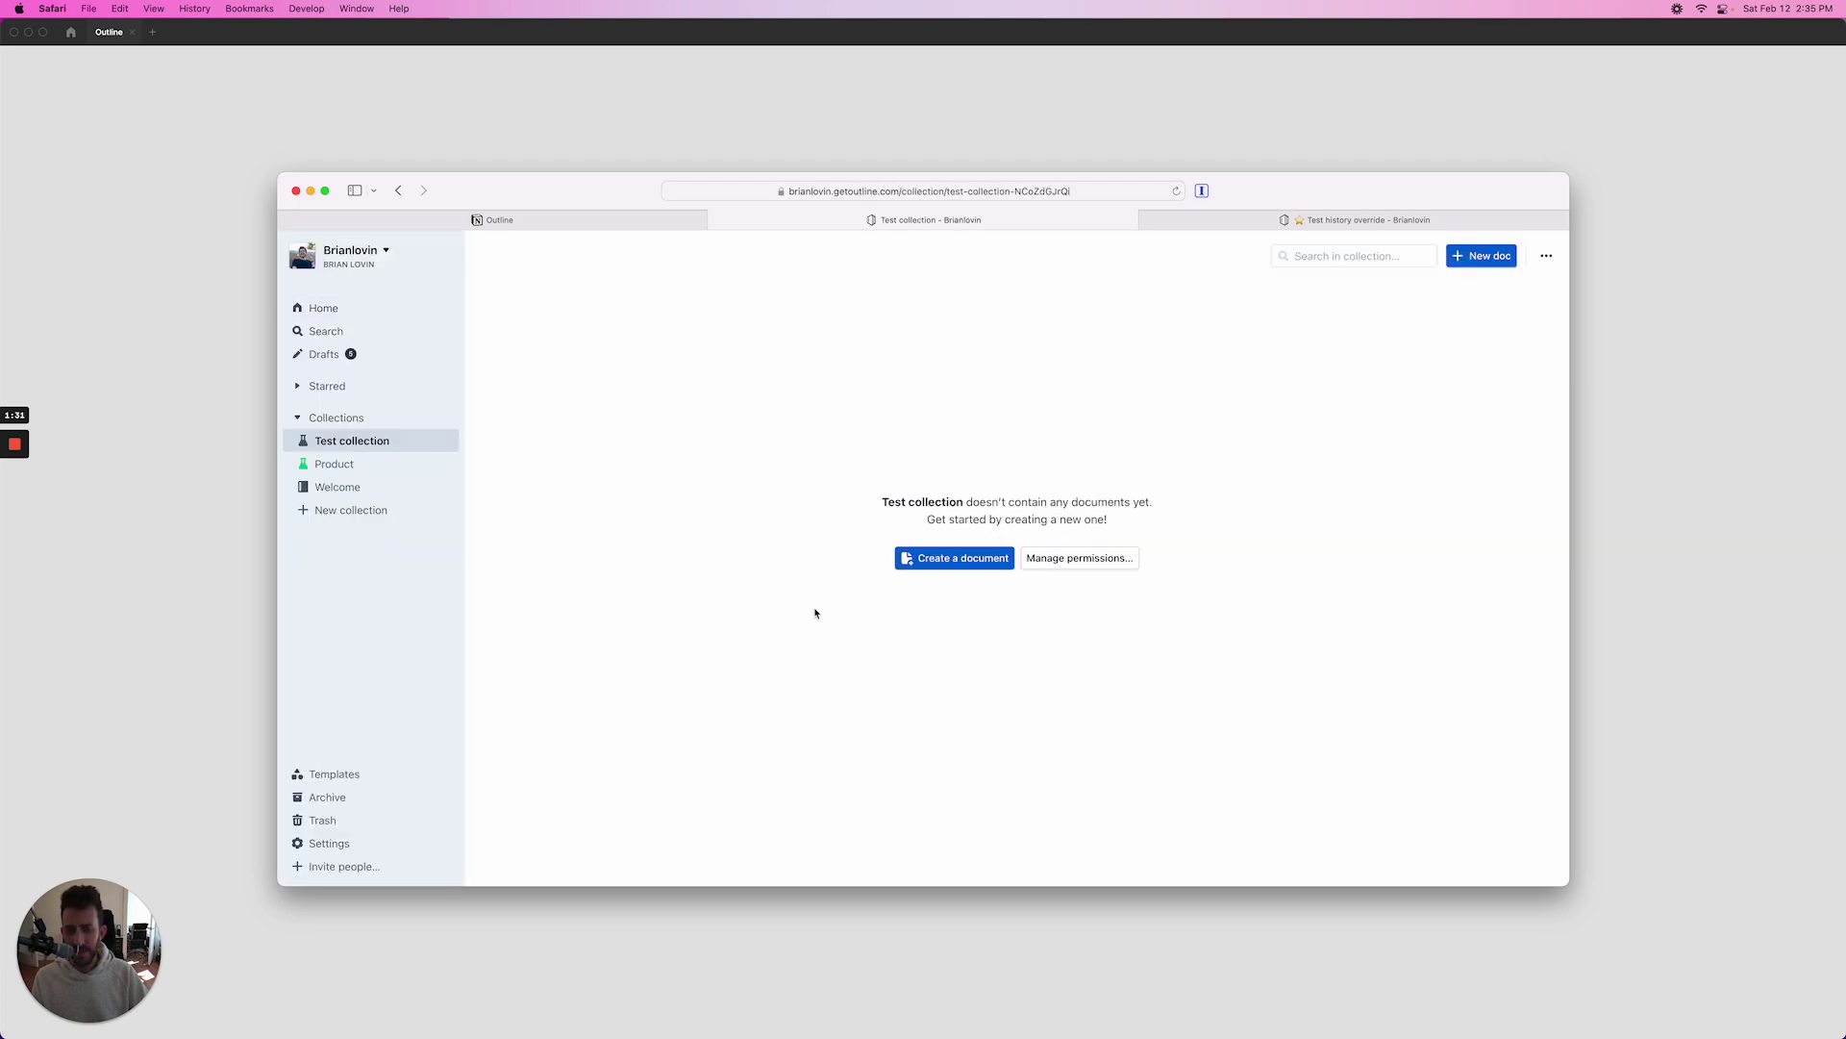
pyautogui.click(1094, 561)
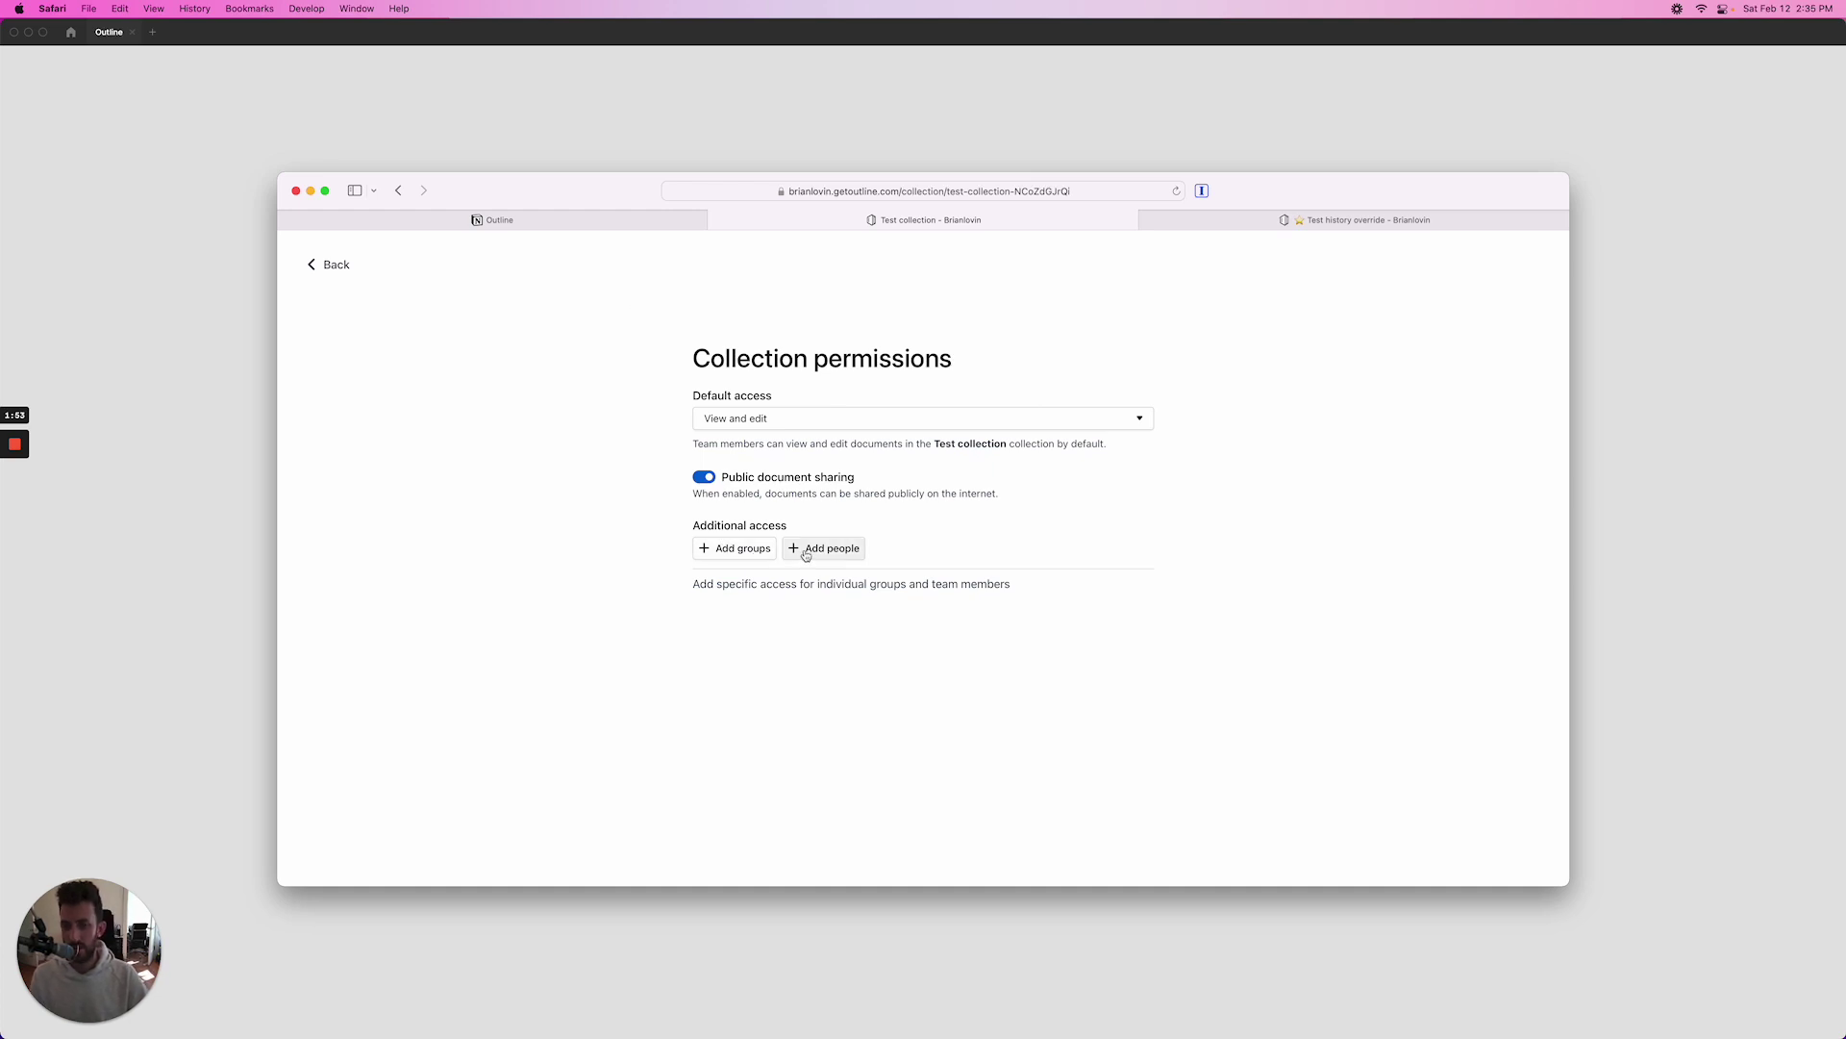
pyautogui.moveTo(694, 585); pyautogui.dragTo(1018, 590)
pyautogui.click(691, 589)
pyautogui.click(1038, 592)
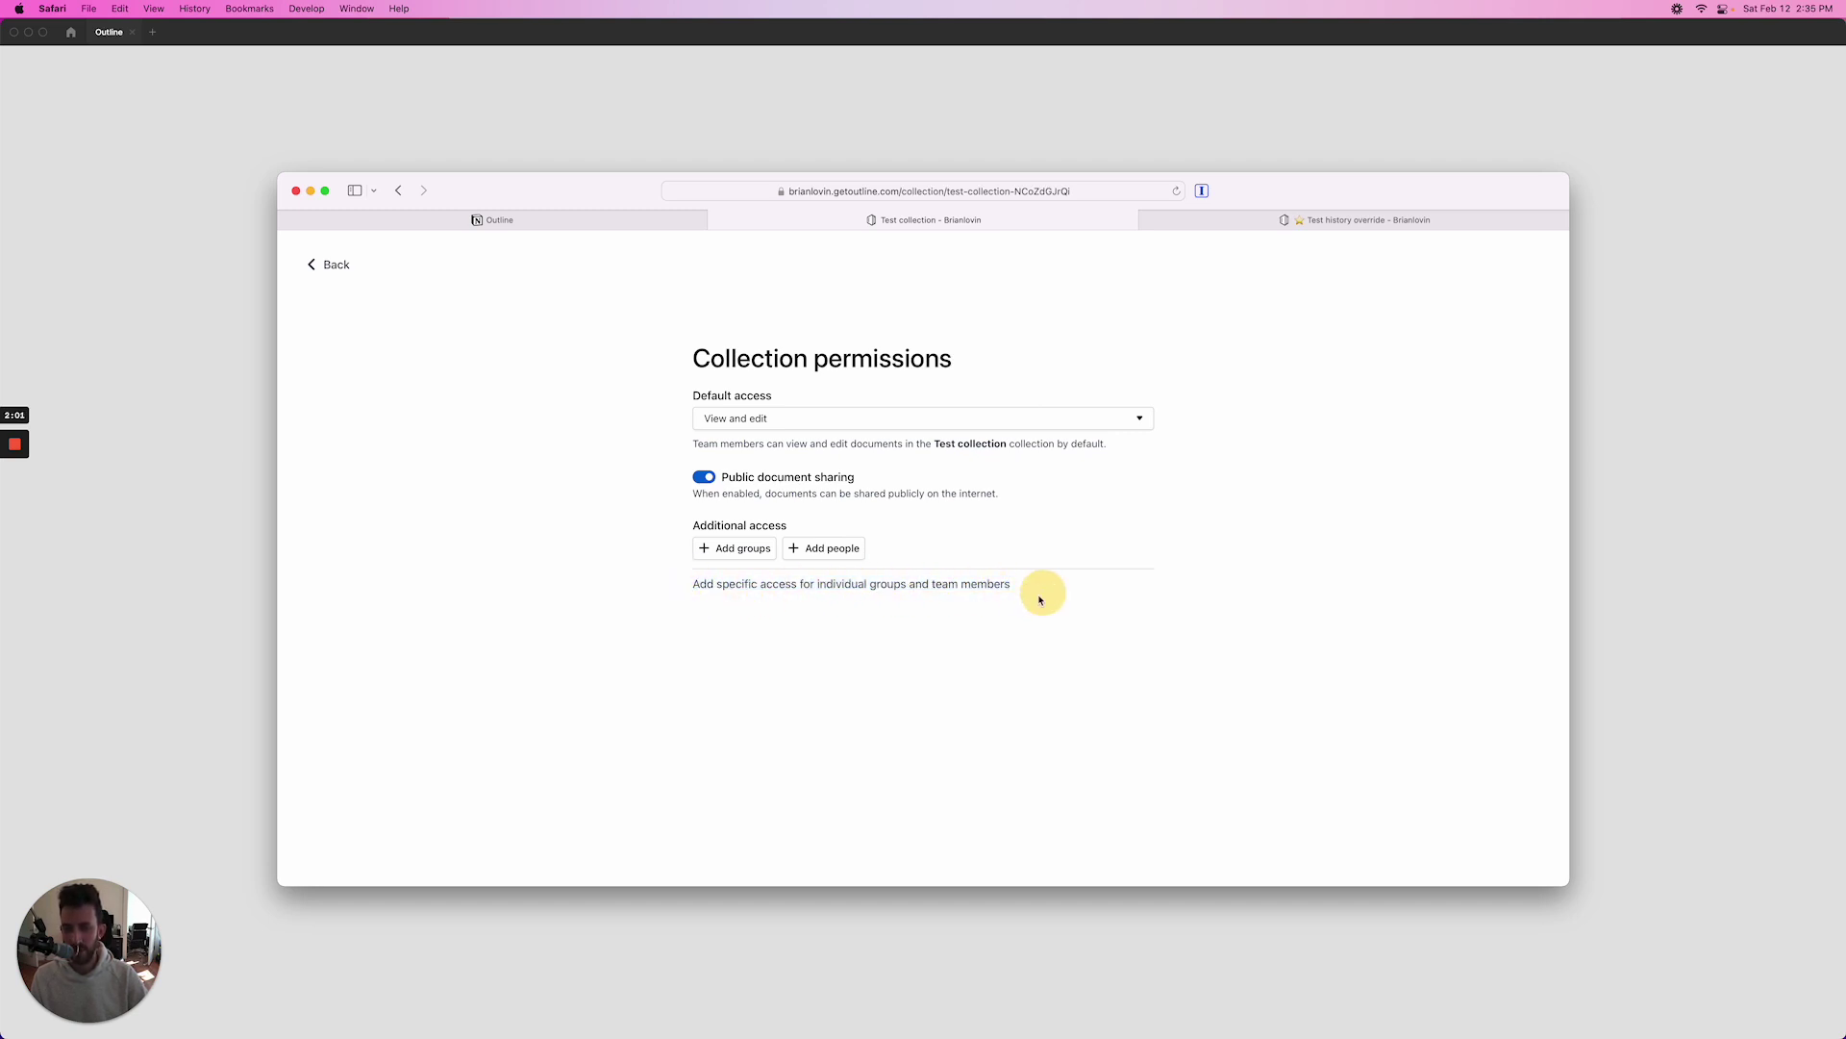
# Begin adding groups to Test collection and start creating a new group.
pyautogui.click(713, 551)
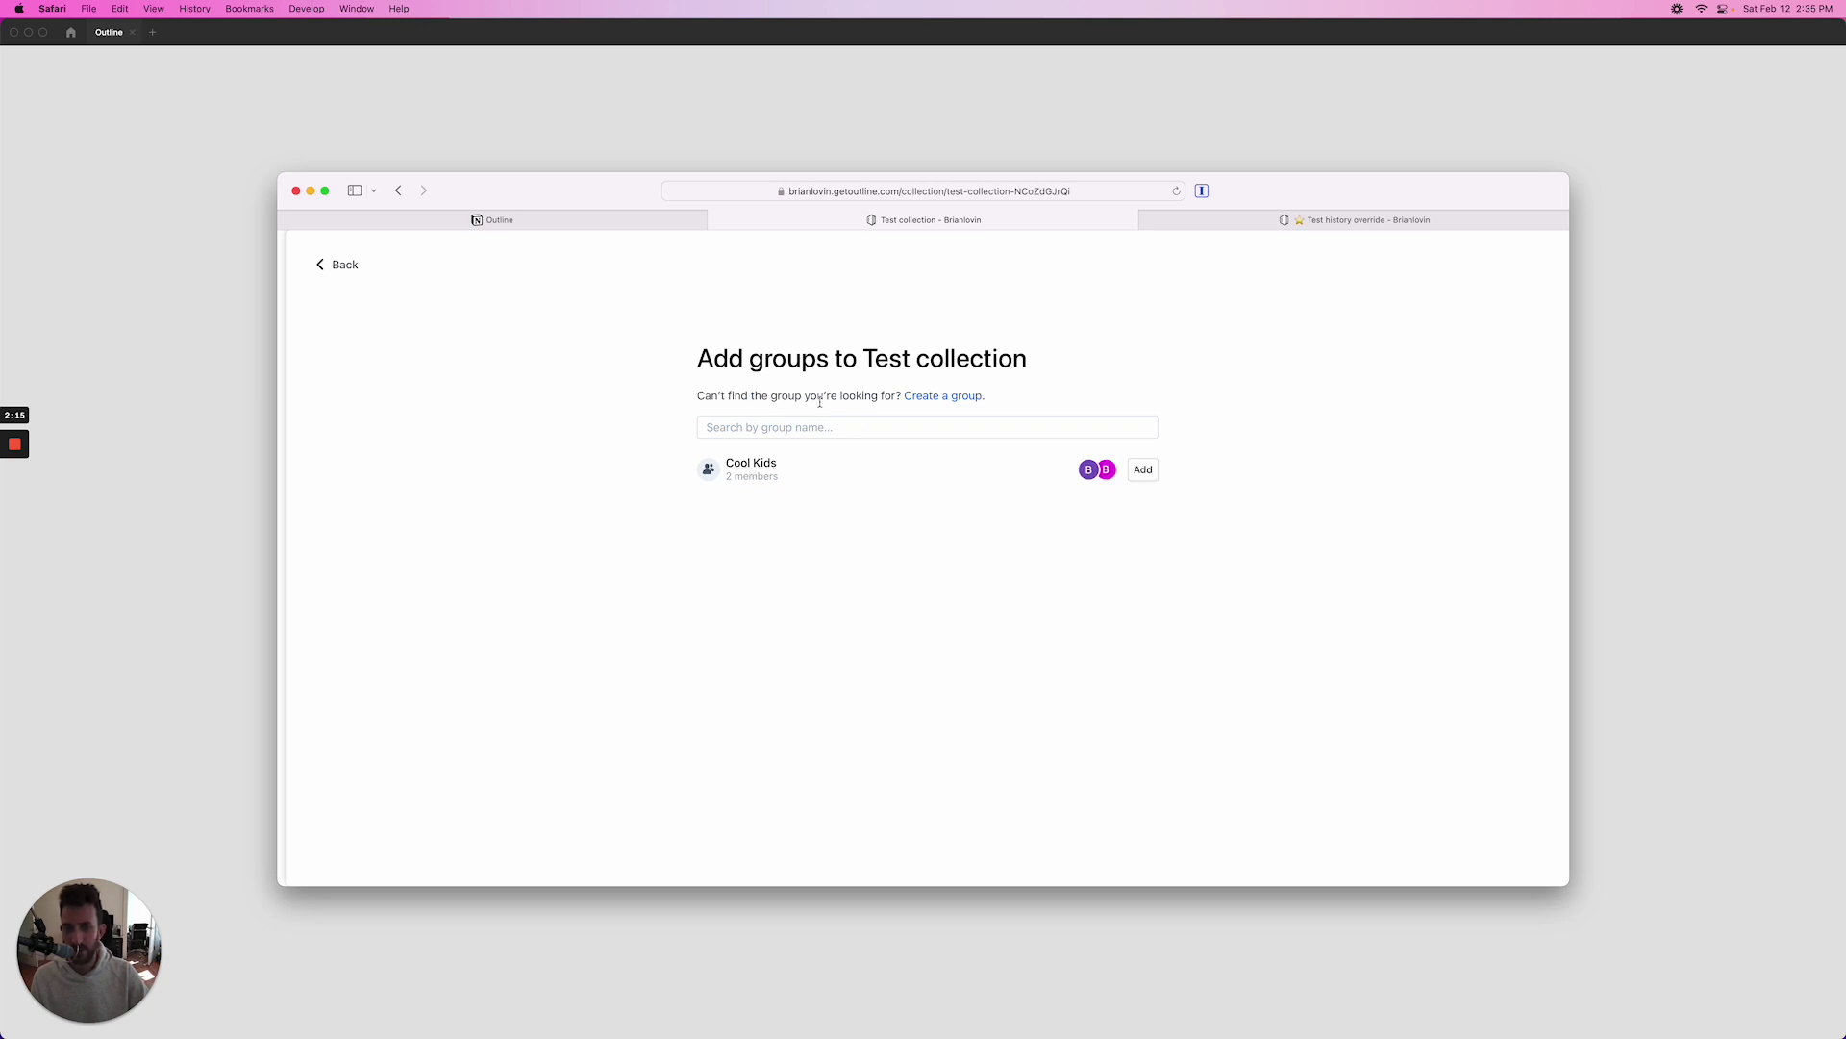
pyautogui.click(940, 402)
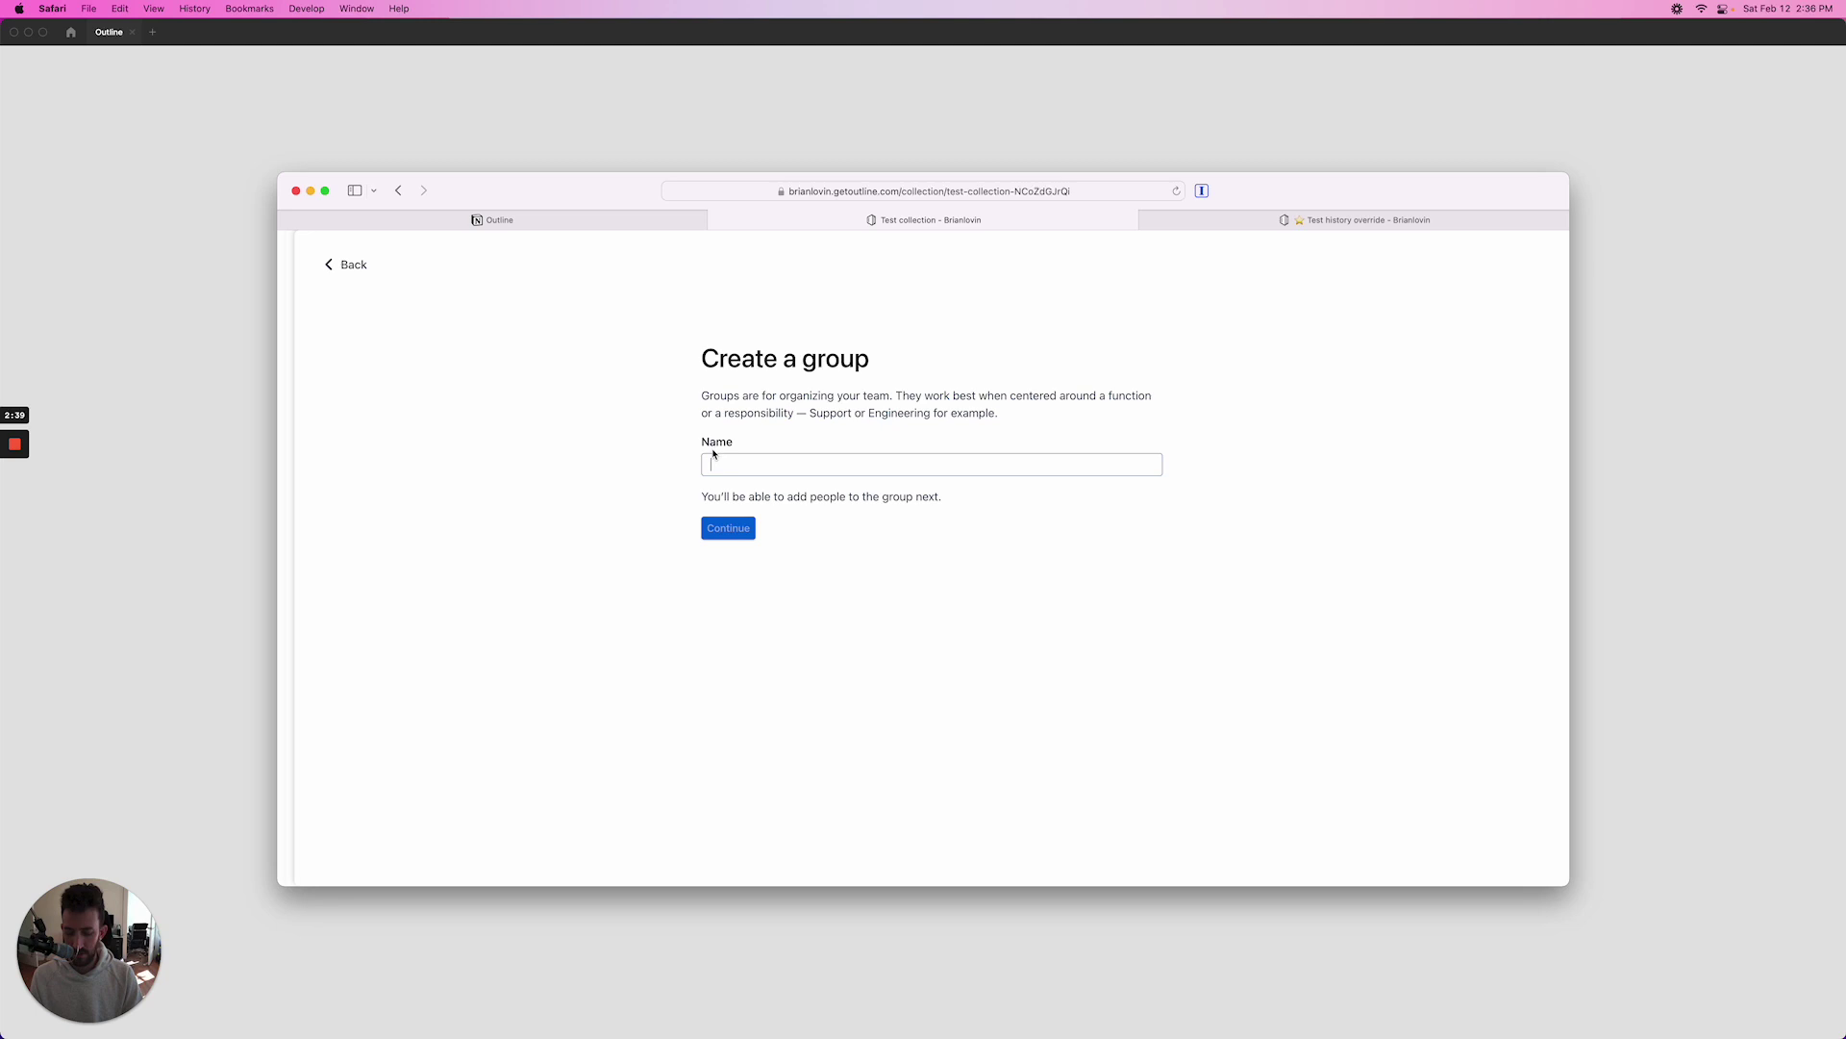
# Save the new group as 'Test Group' and add both remaining people to it.
pyautogui.write('Test Group')
pyautogui.click(749, 535)
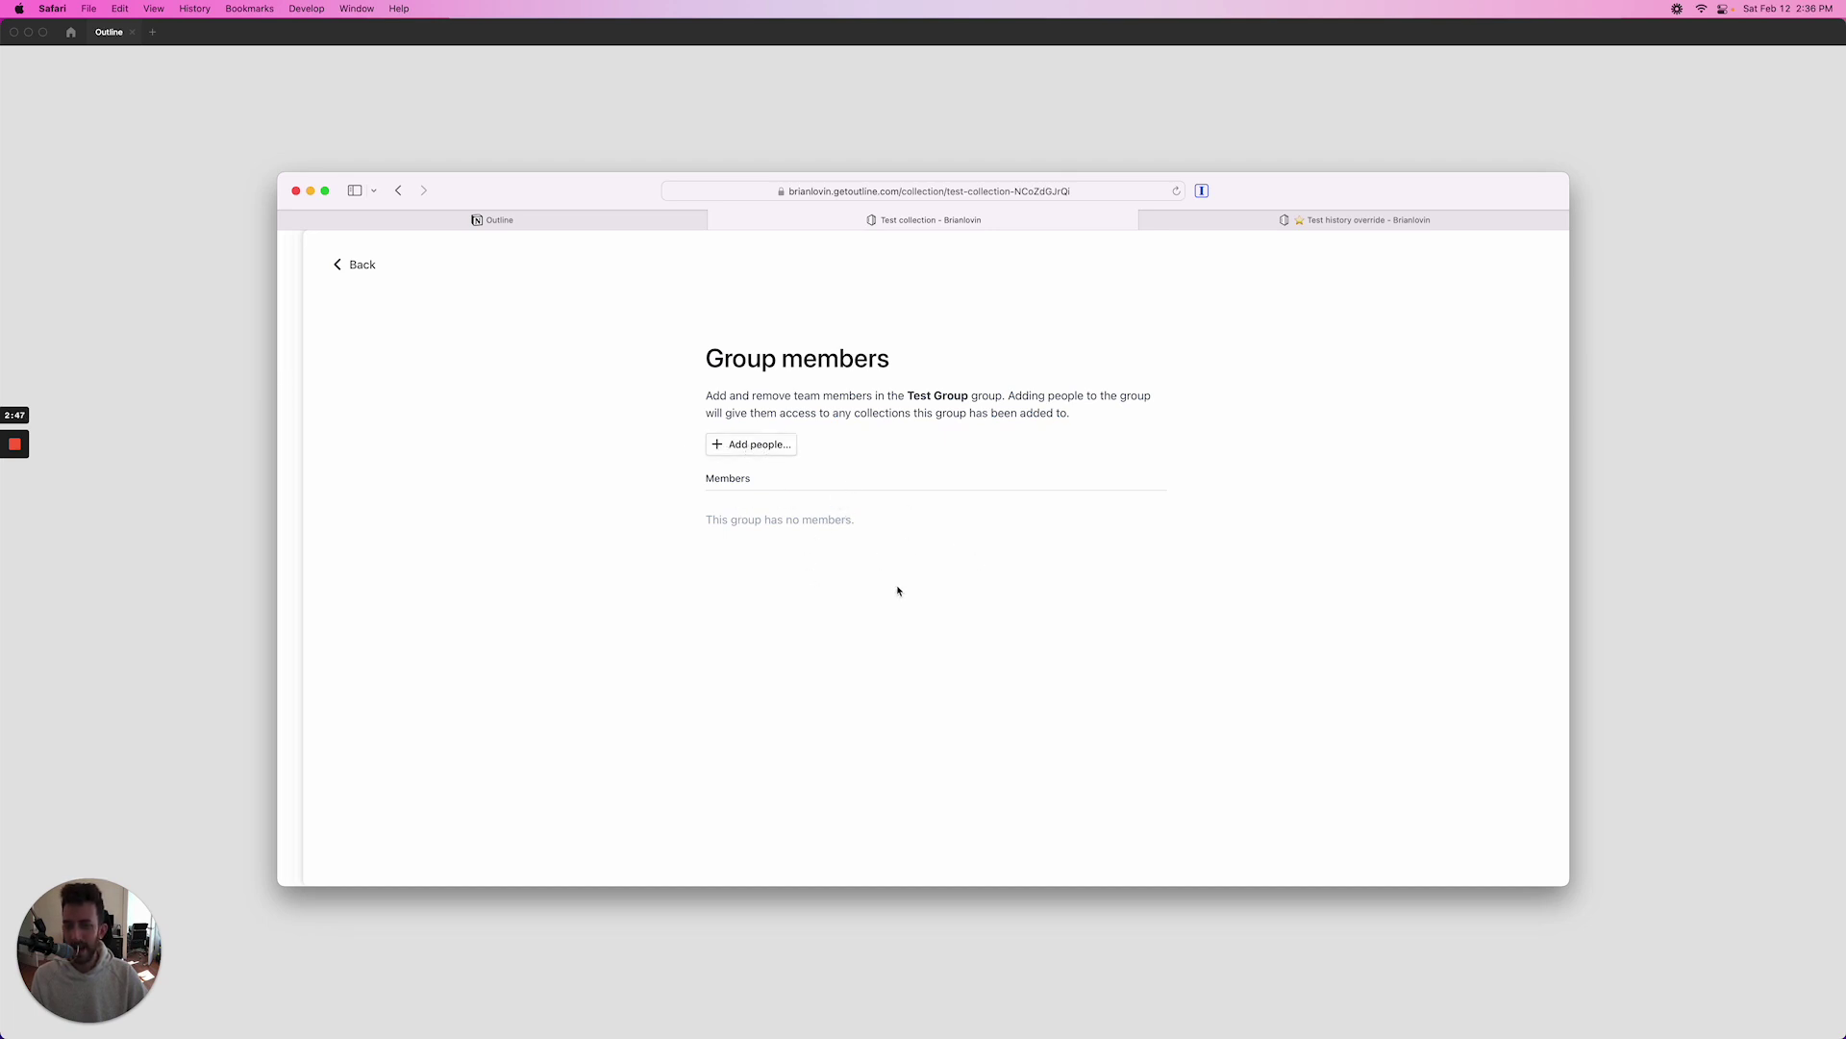
pyautogui.click(765, 446)
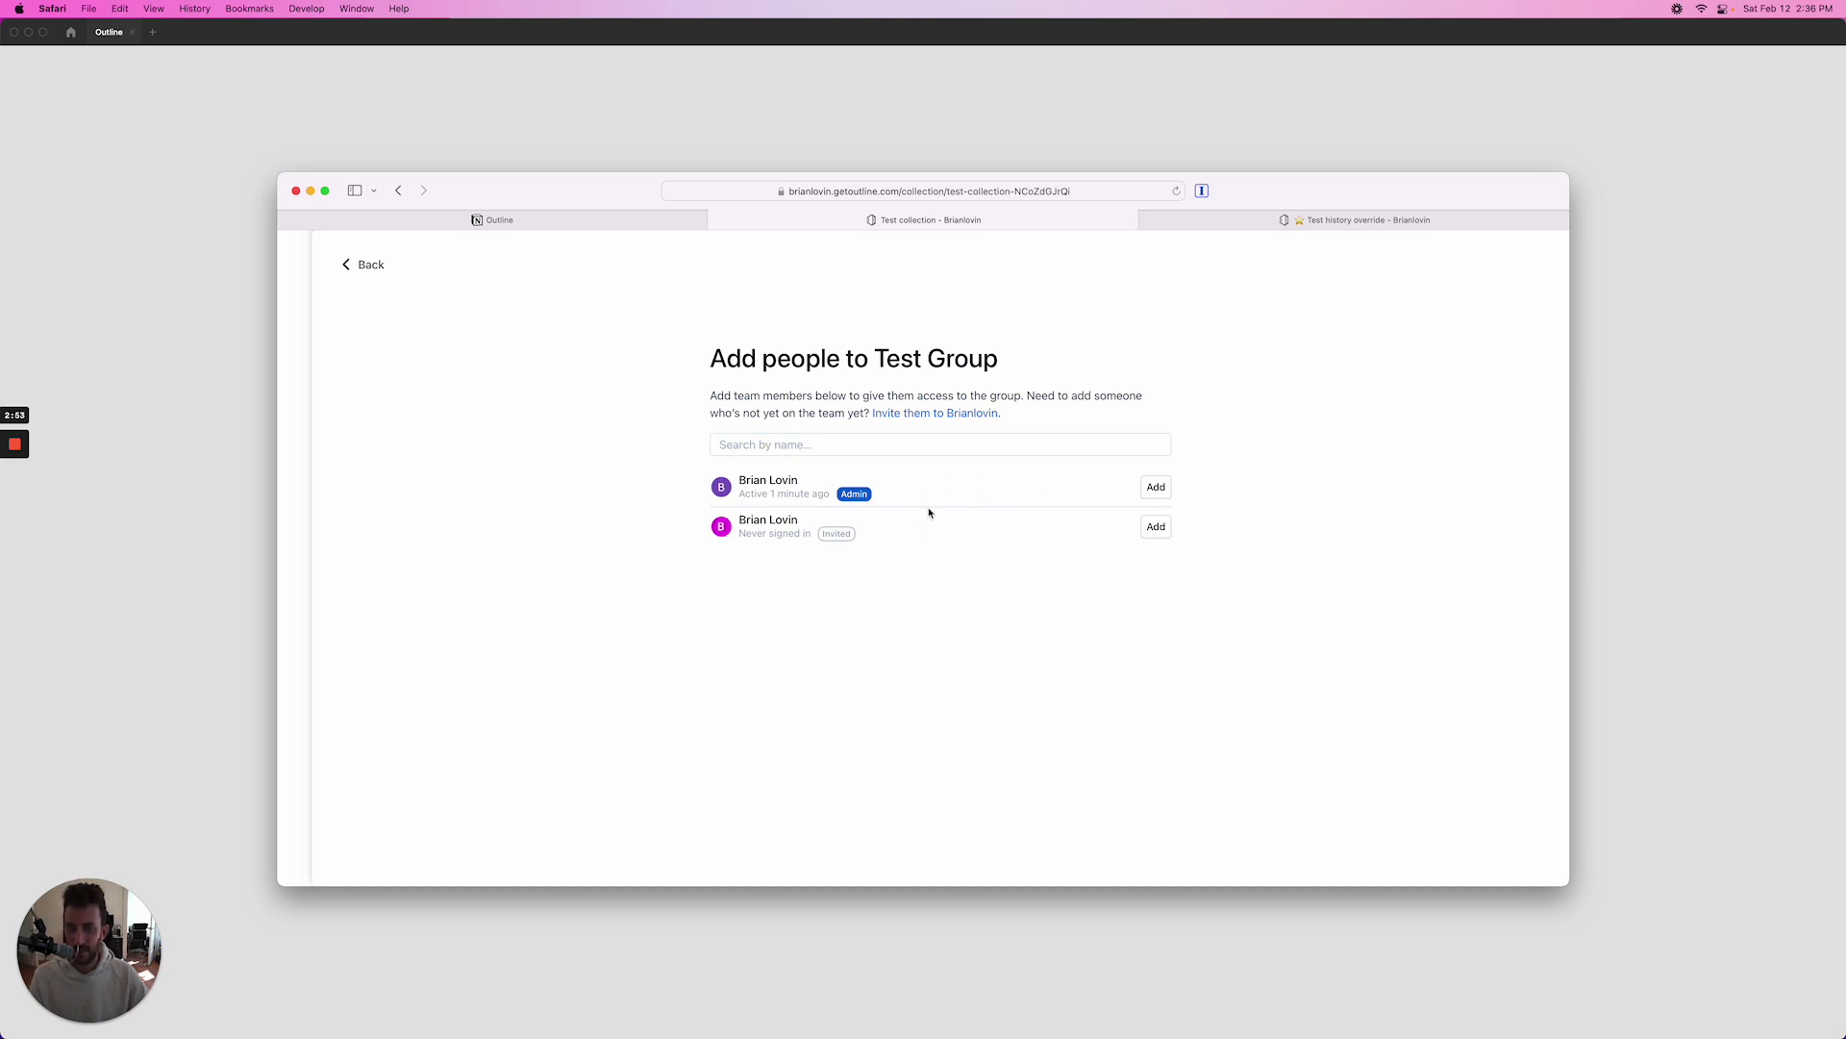
pyautogui.click(1154, 487)
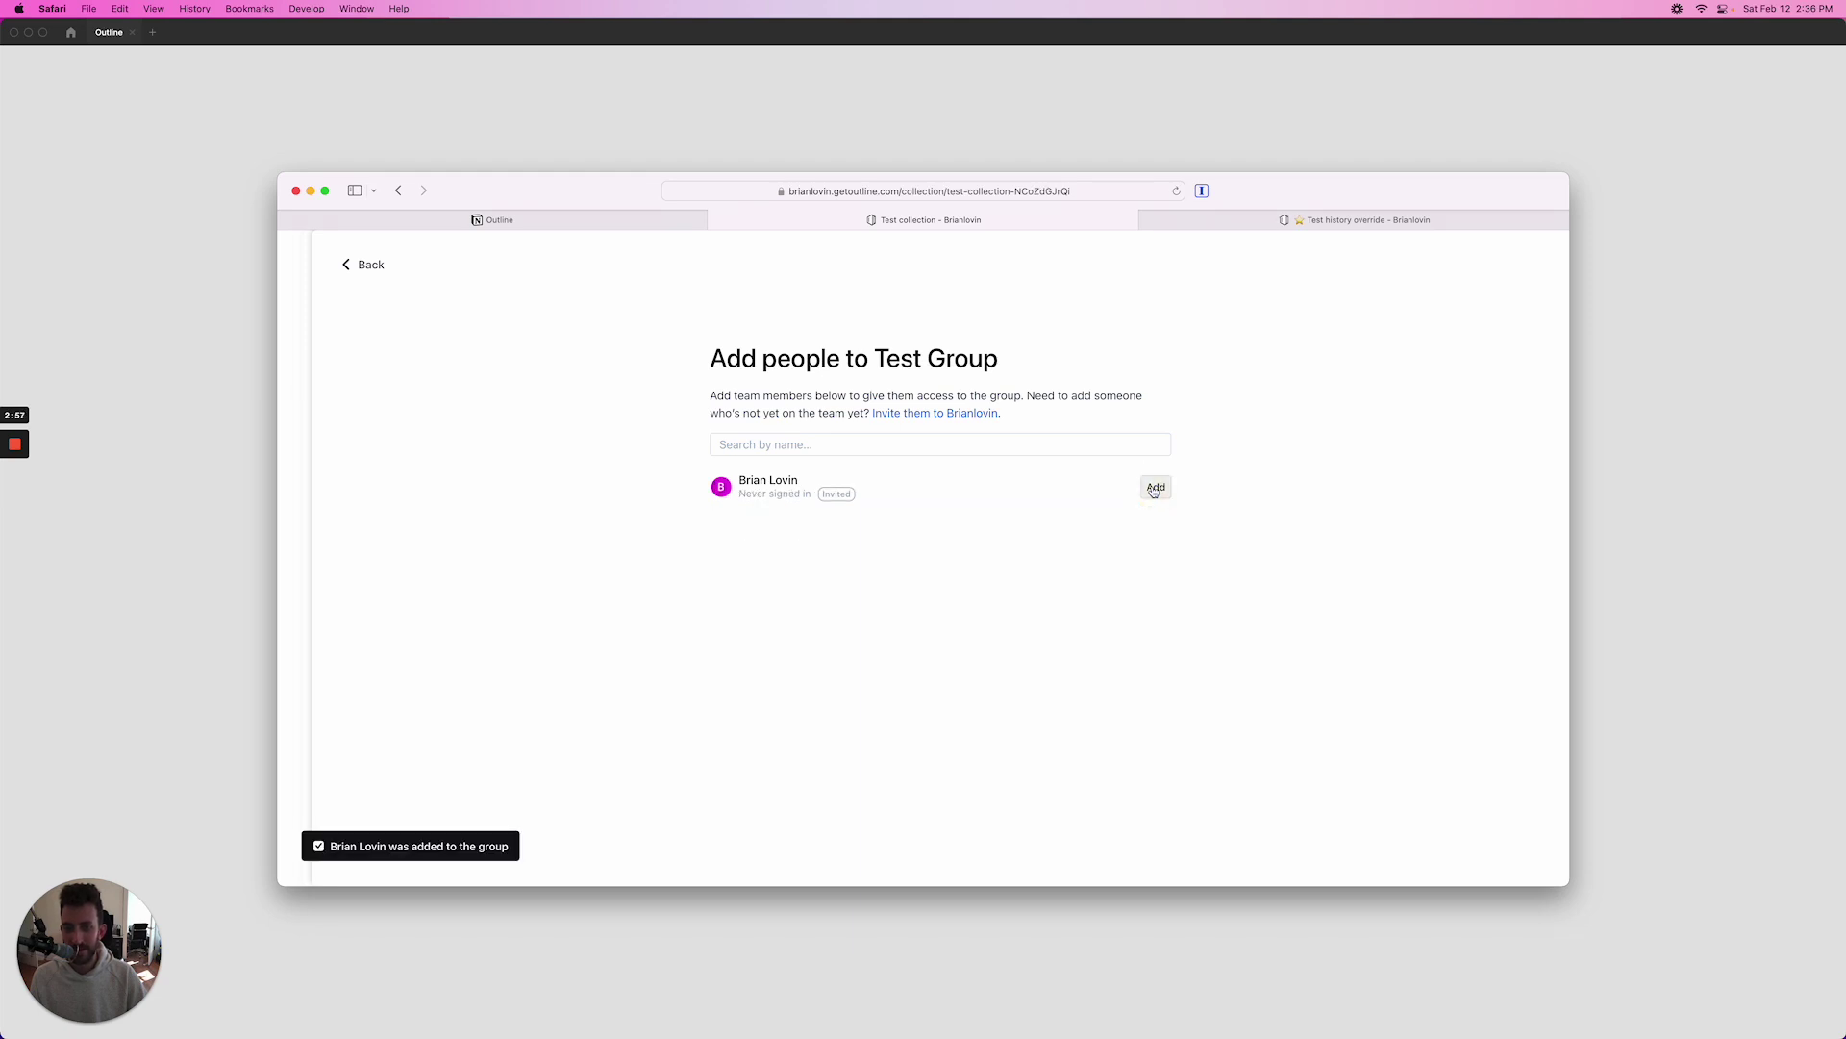
pyautogui.click(1155, 487)
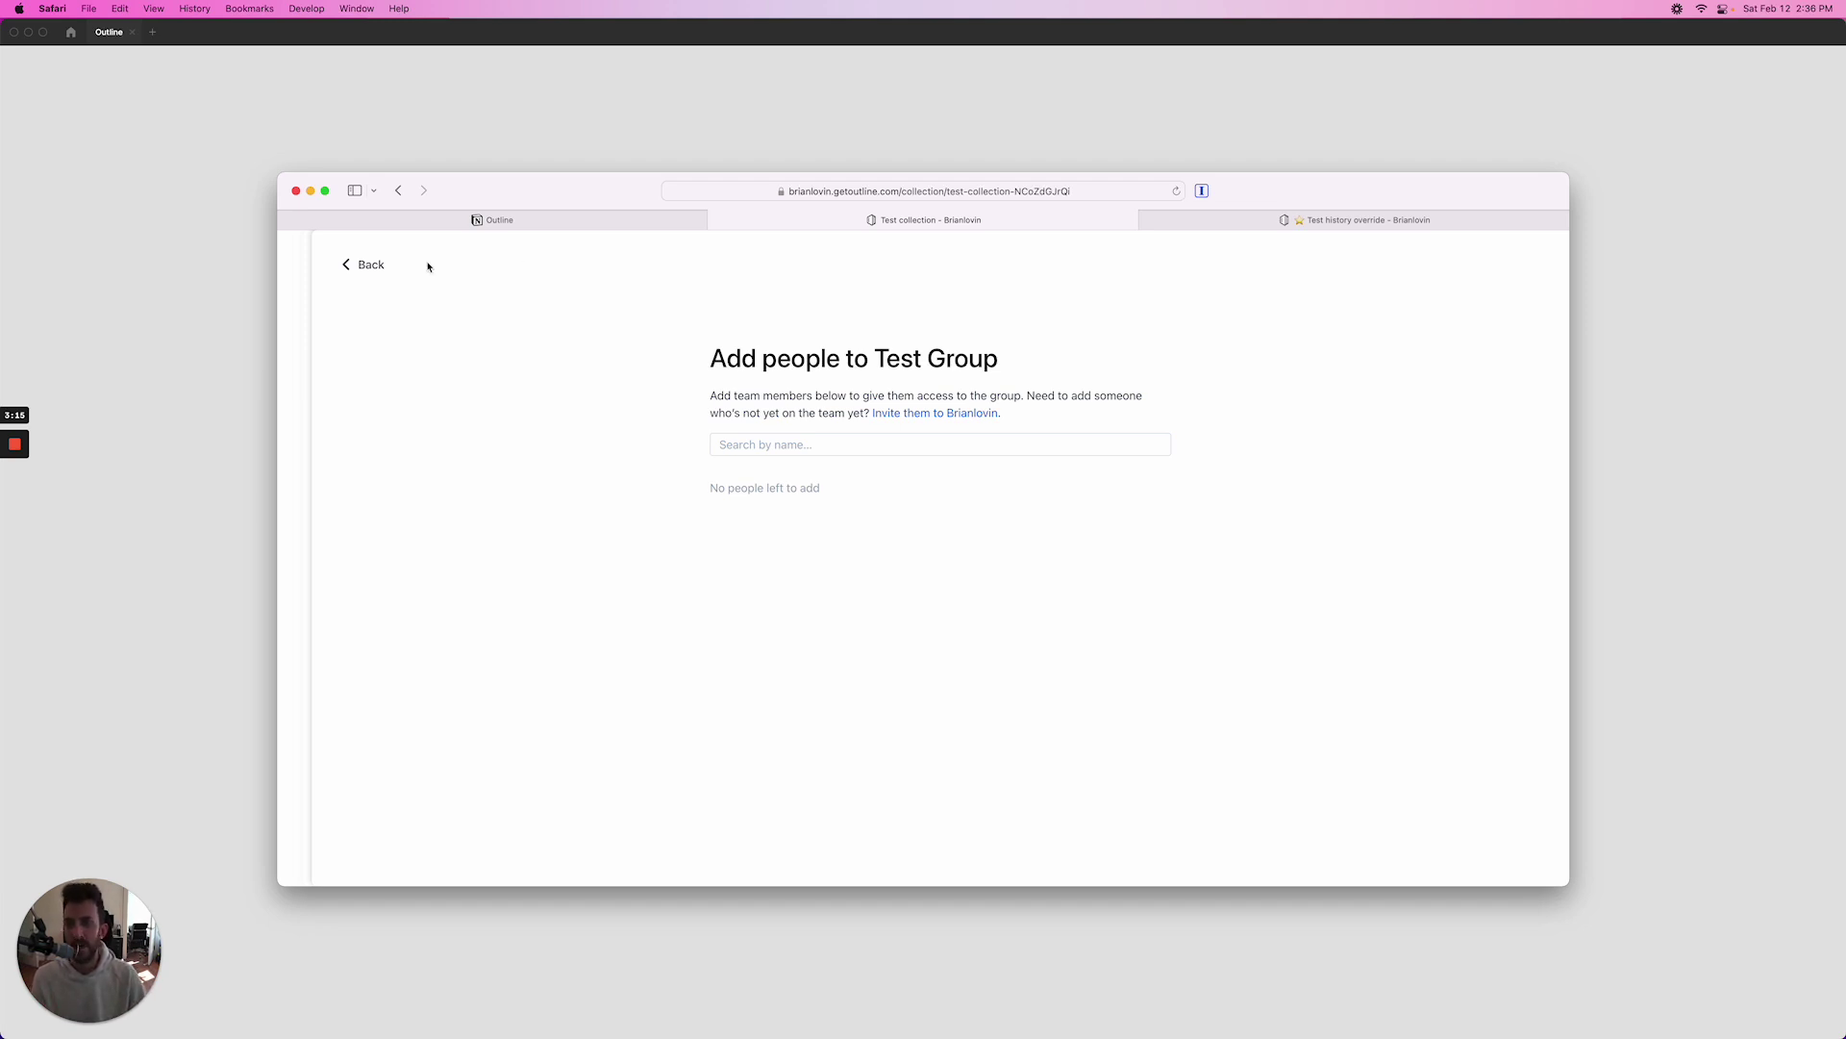
# Grant Test Group access to Test collection, then go back to the collection page.
pyautogui.click(371, 265)
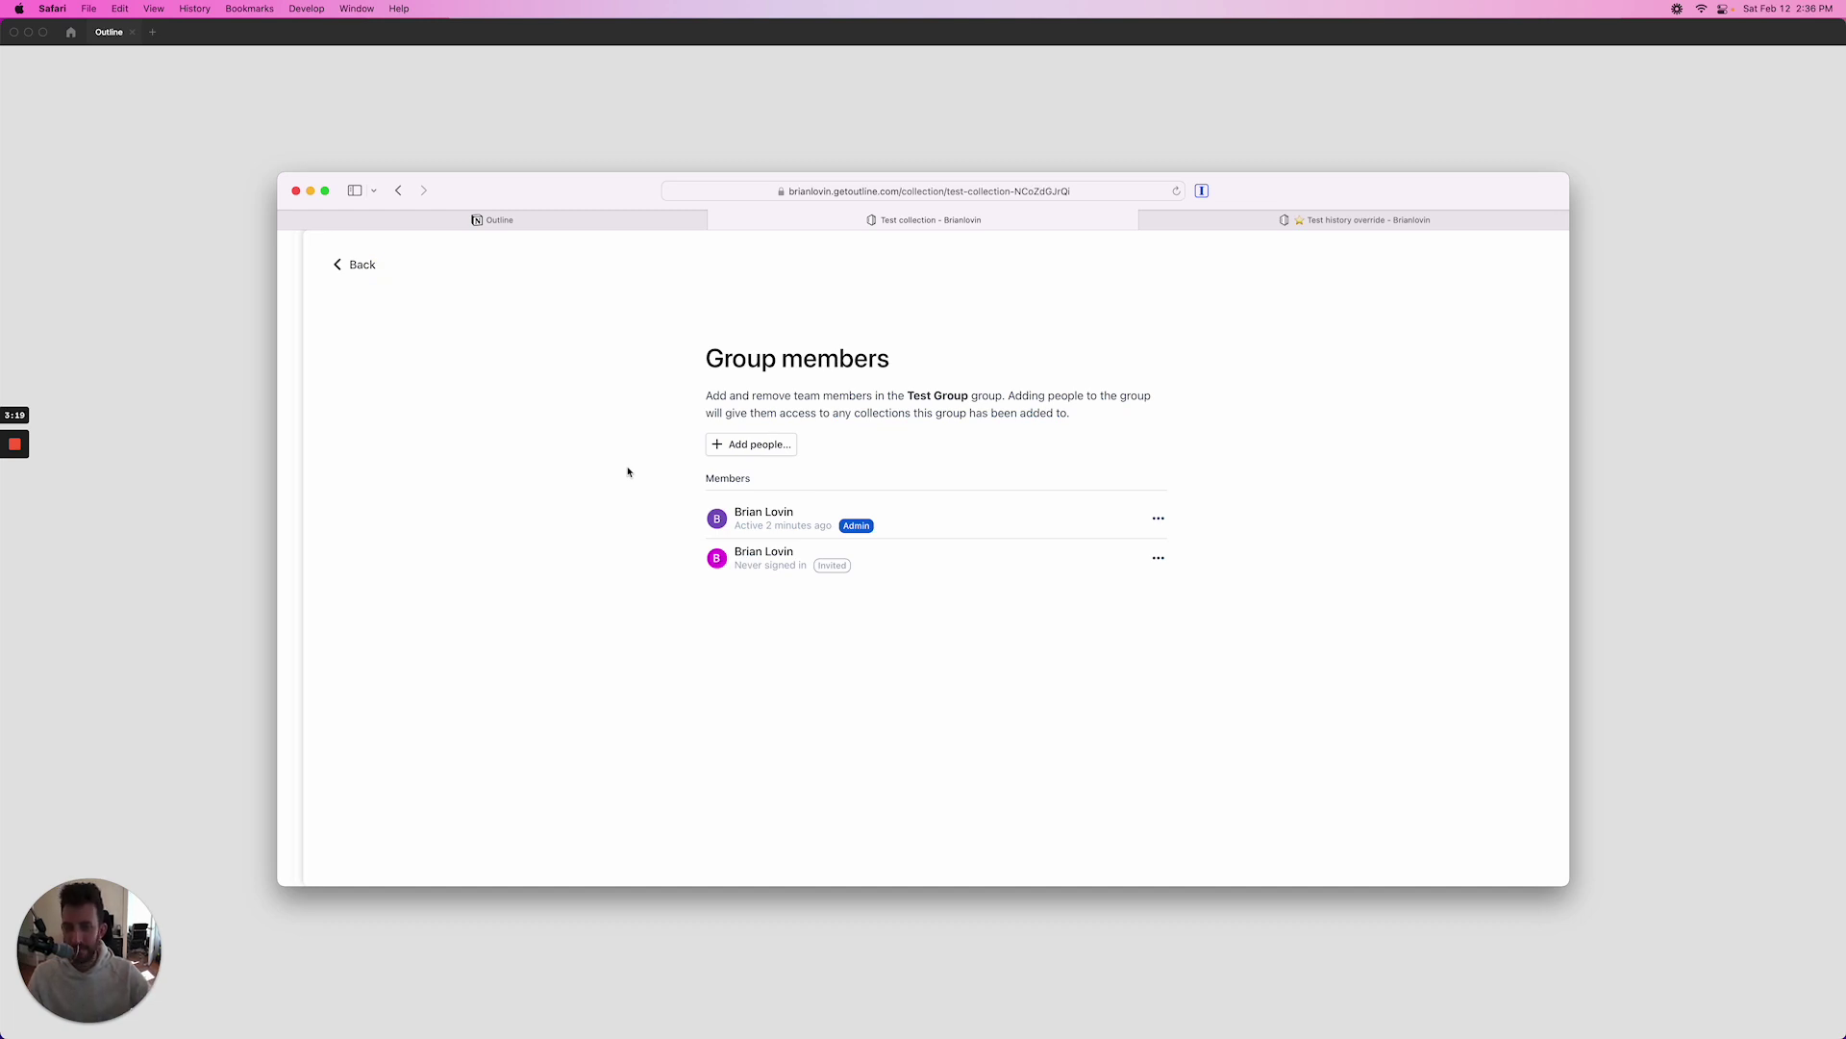
pyautogui.click(362, 269)
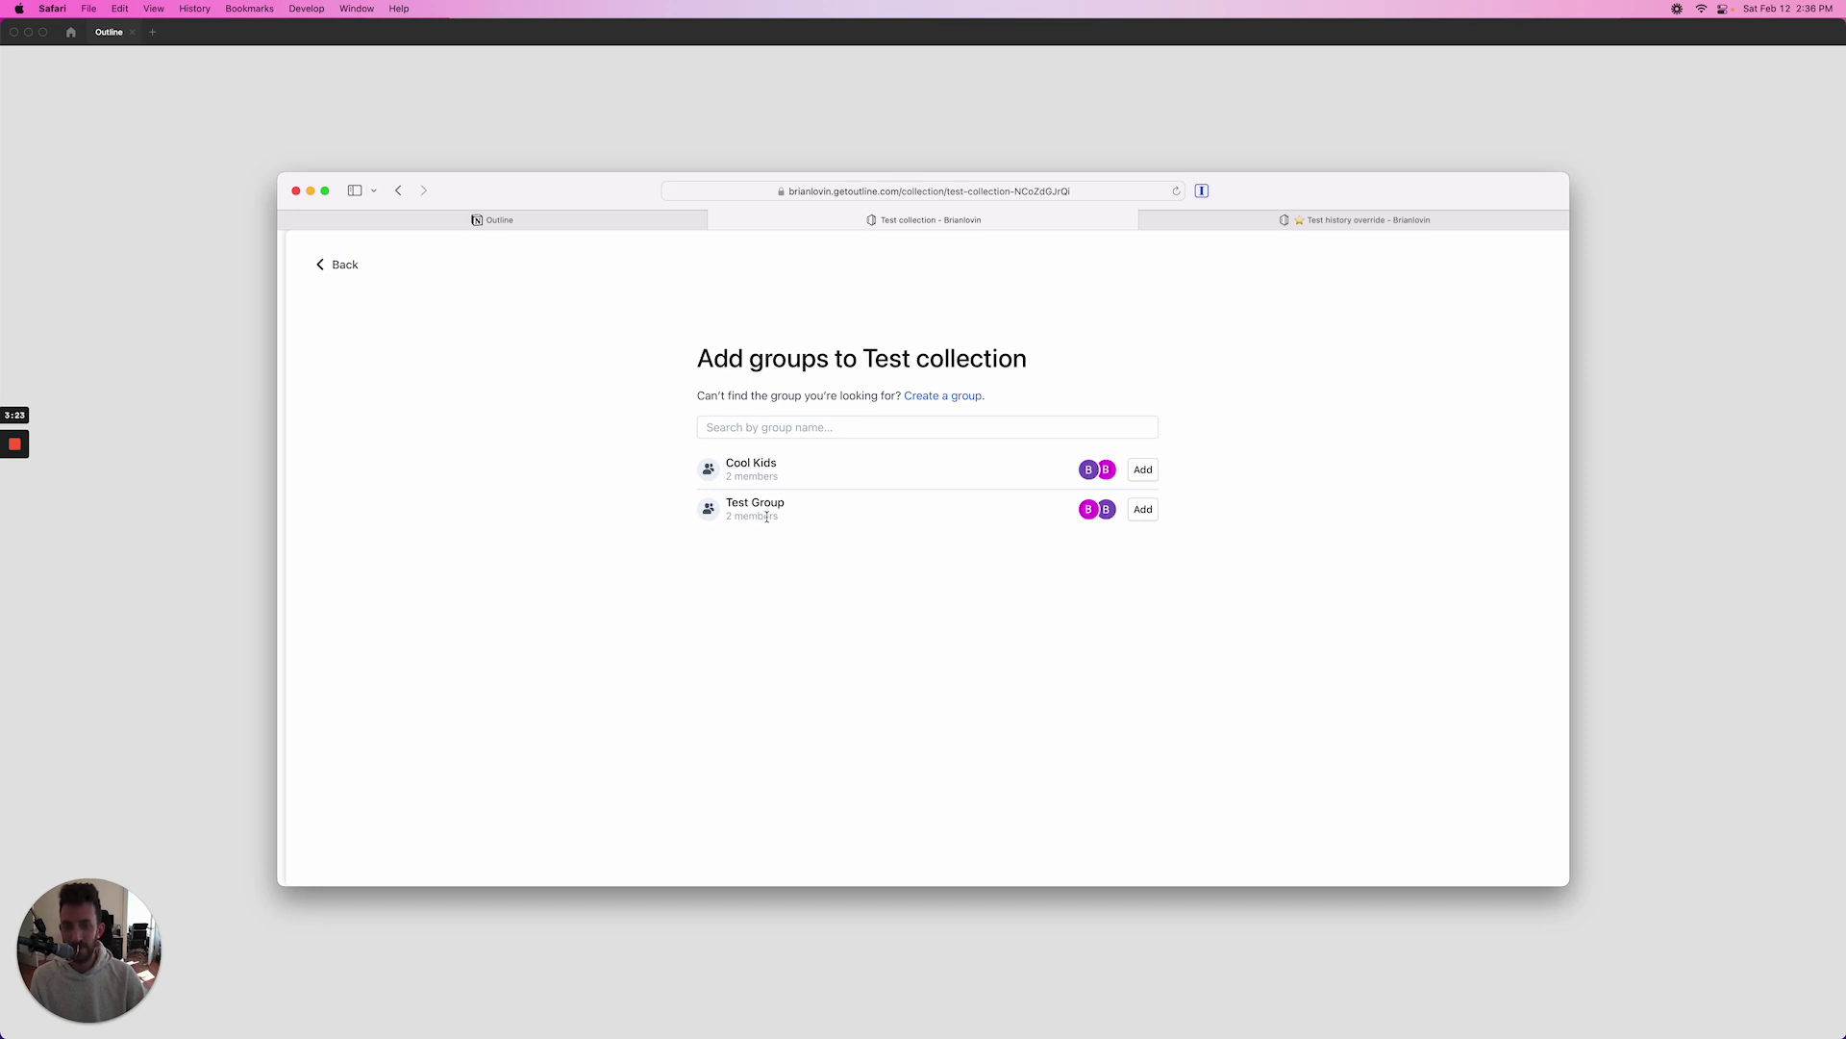
pyautogui.click(1144, 509)
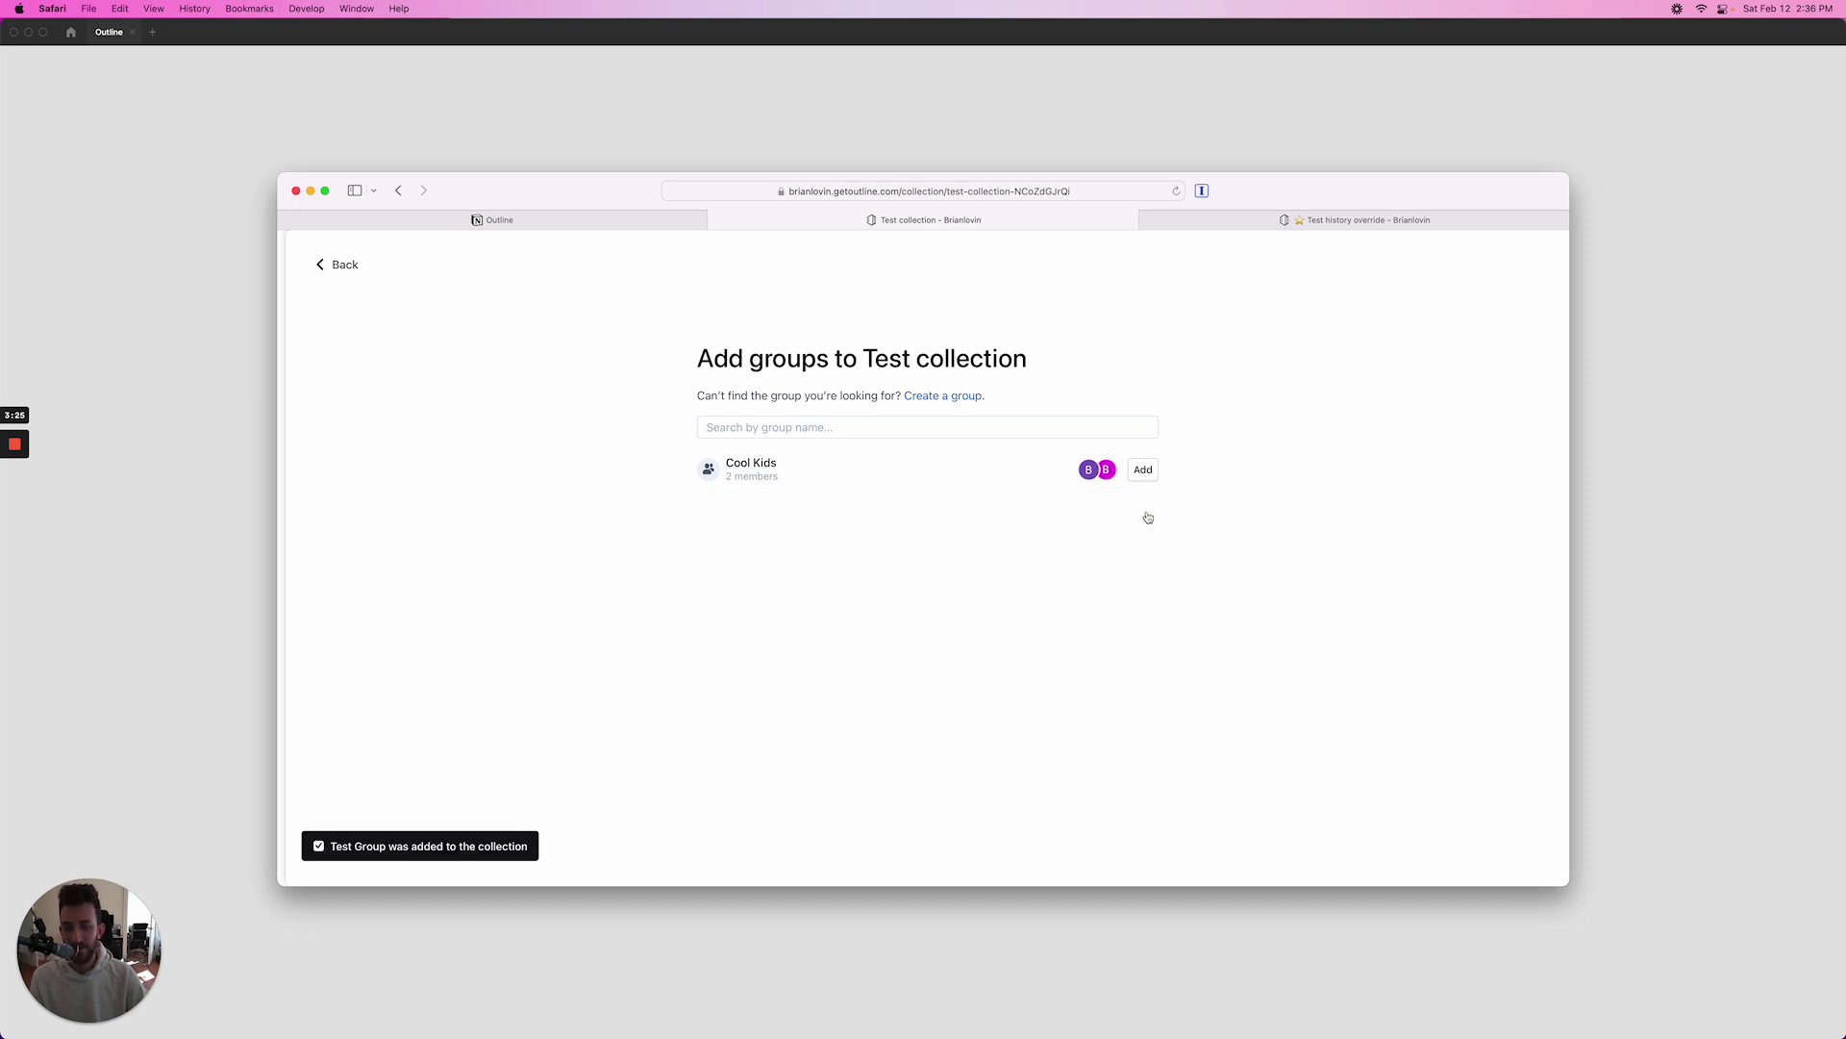
pyautogui.click(336, 270)
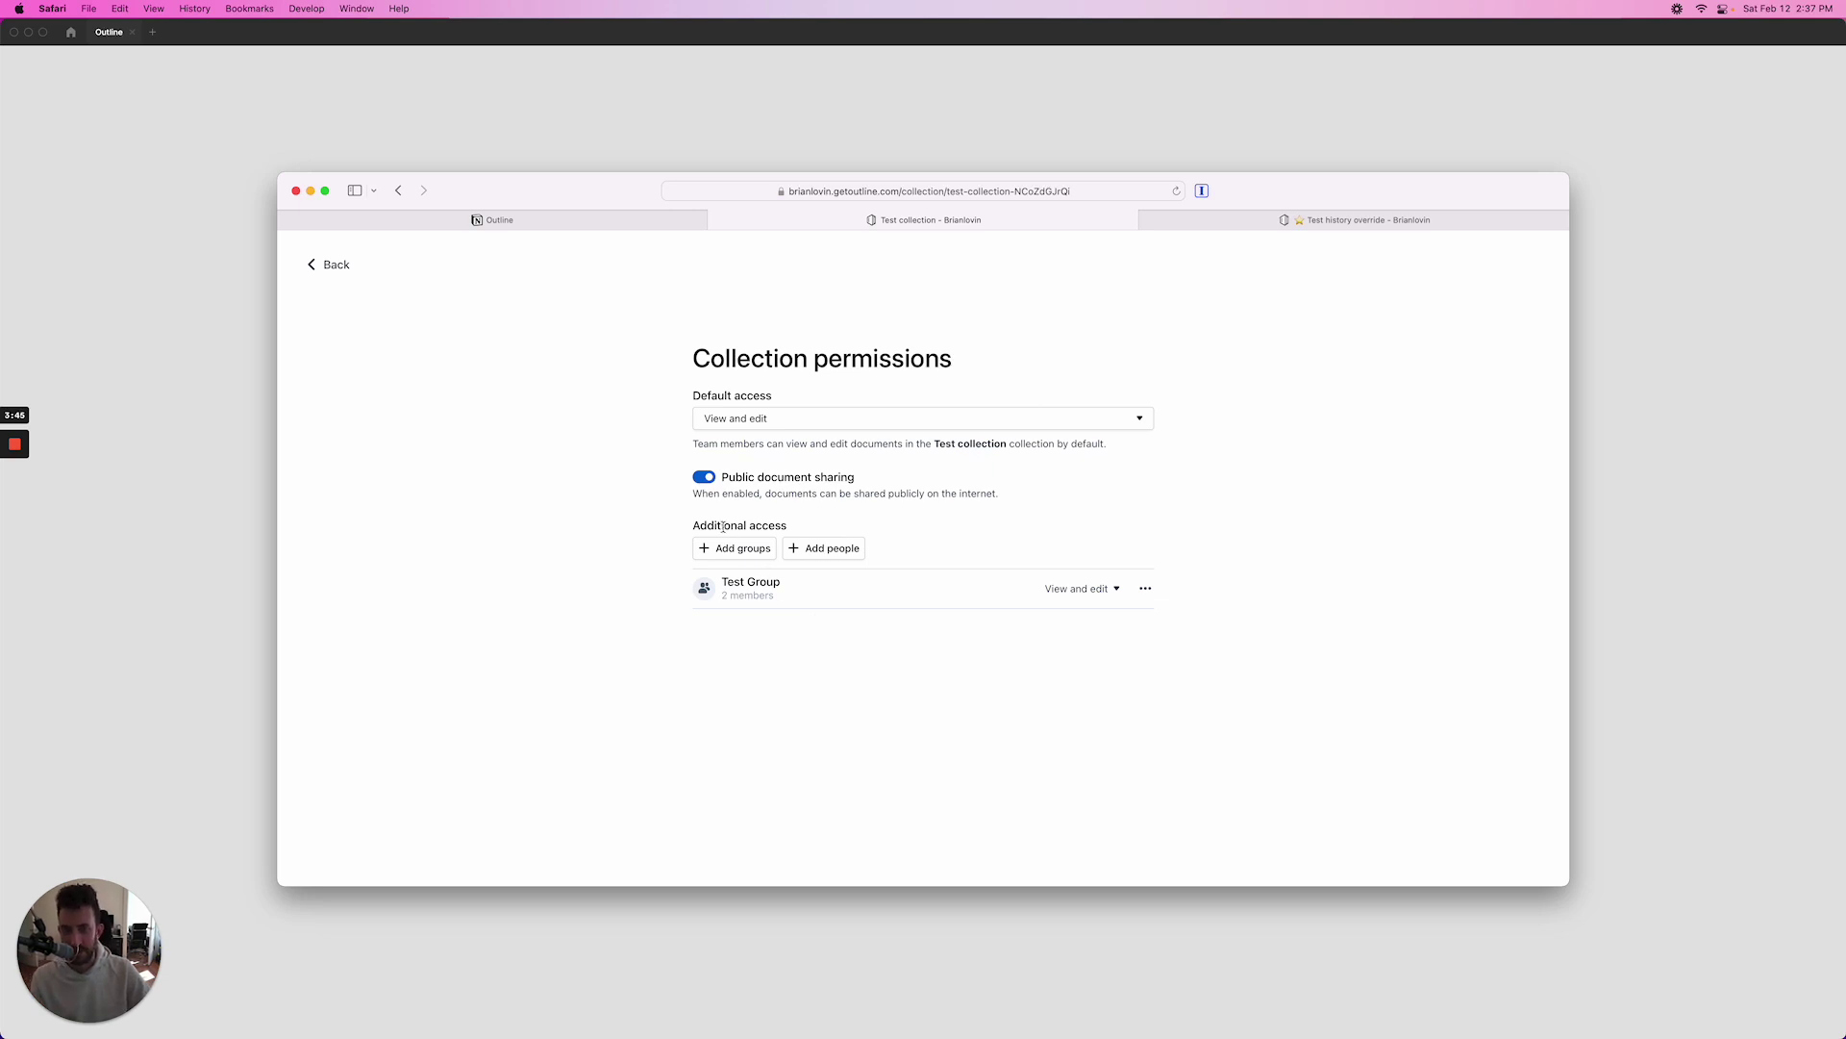
pyautogui.click(337, 264)
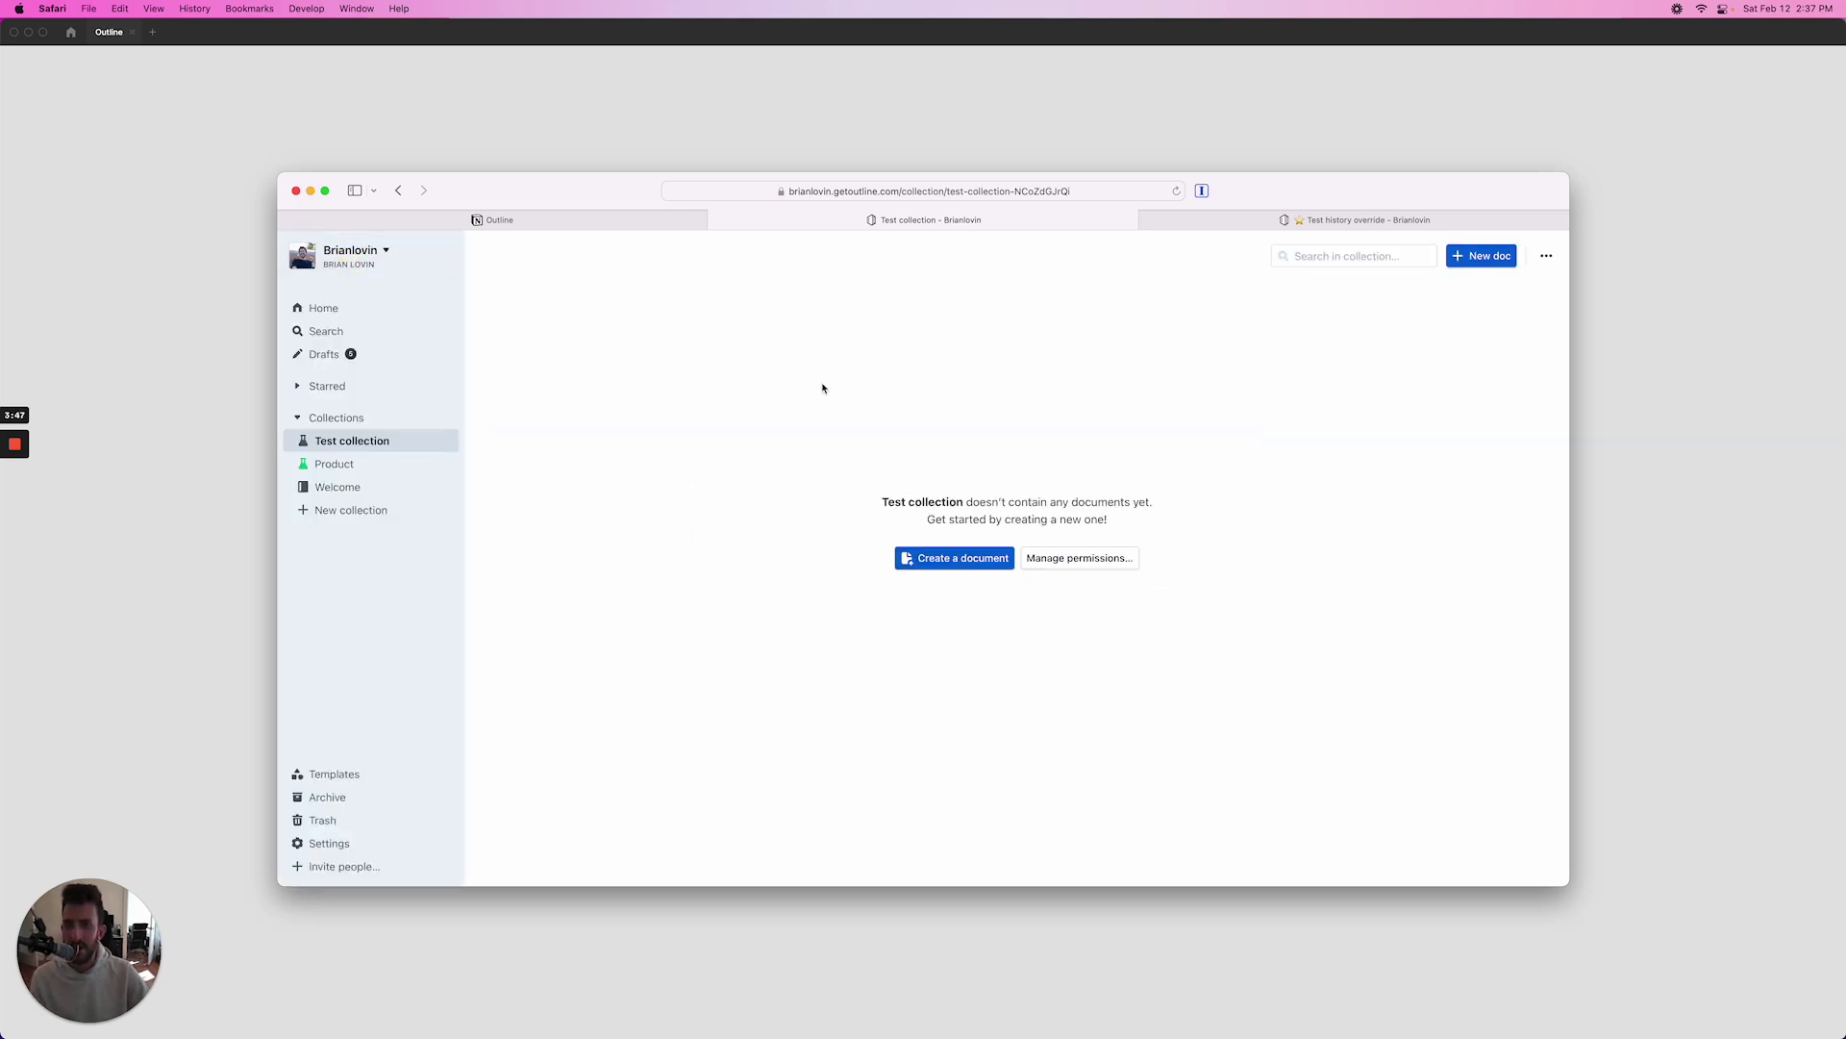
pyautogui.click(630, 221)
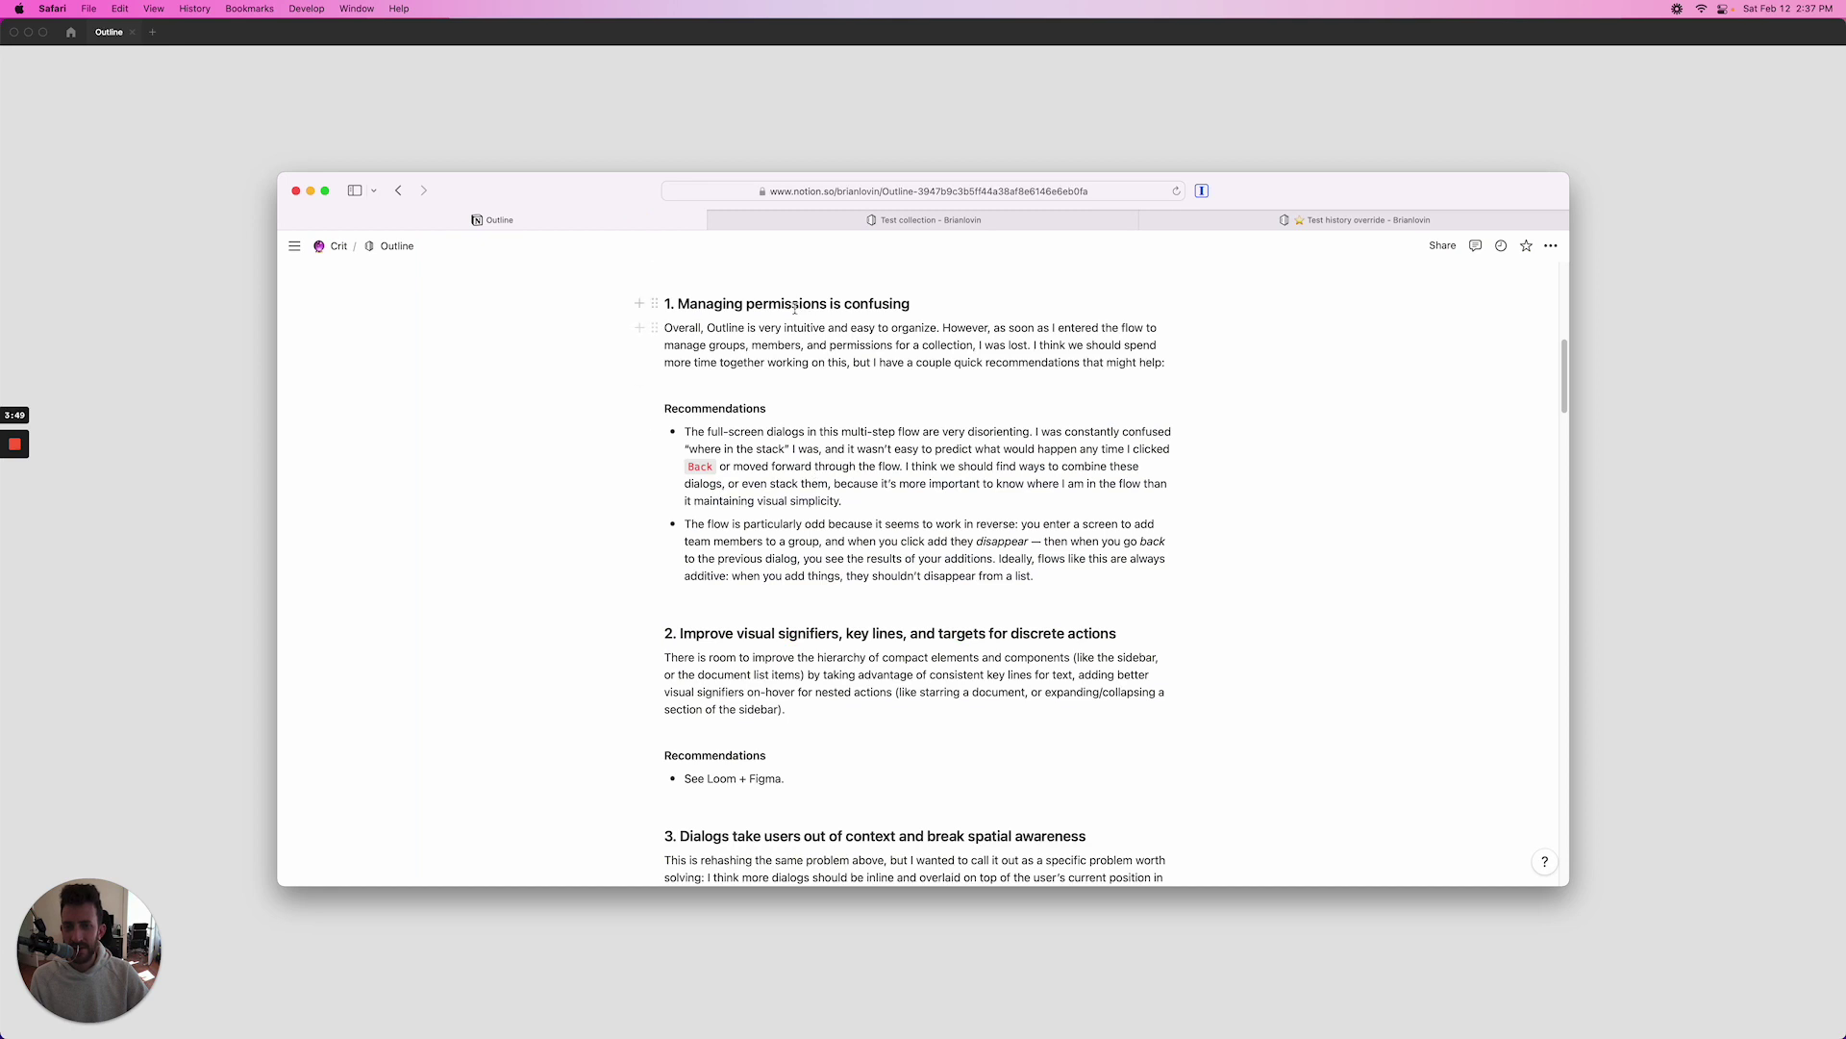
pyautogui.moveTo(794, 308); pyautogui.dragTo(754, 565)
pyautogui.click(754, 564)
pyautogui.scroll(-5, 822, 558)
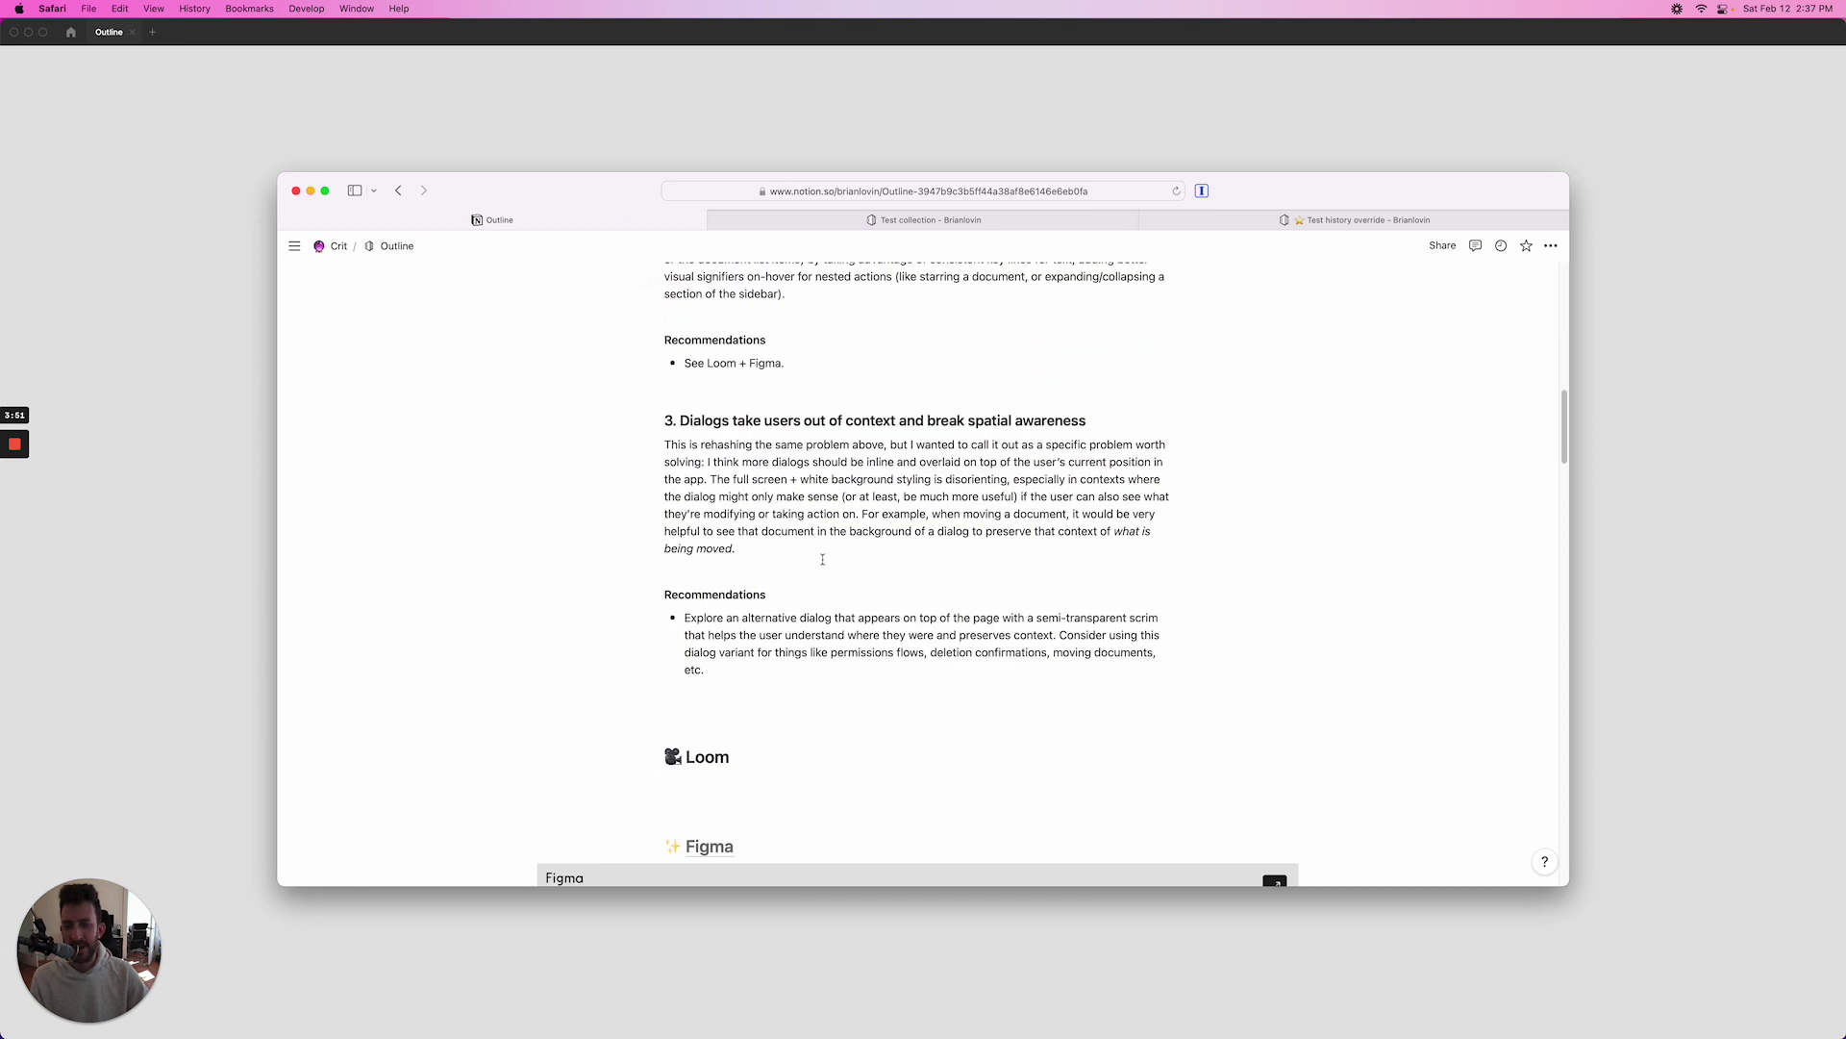
pyautogui.moveTo(800, 419); pyautogui.dragTo(821, 546)
pyautogui.click(820, 546)
pyautogui.scroll(2, 822, 548)
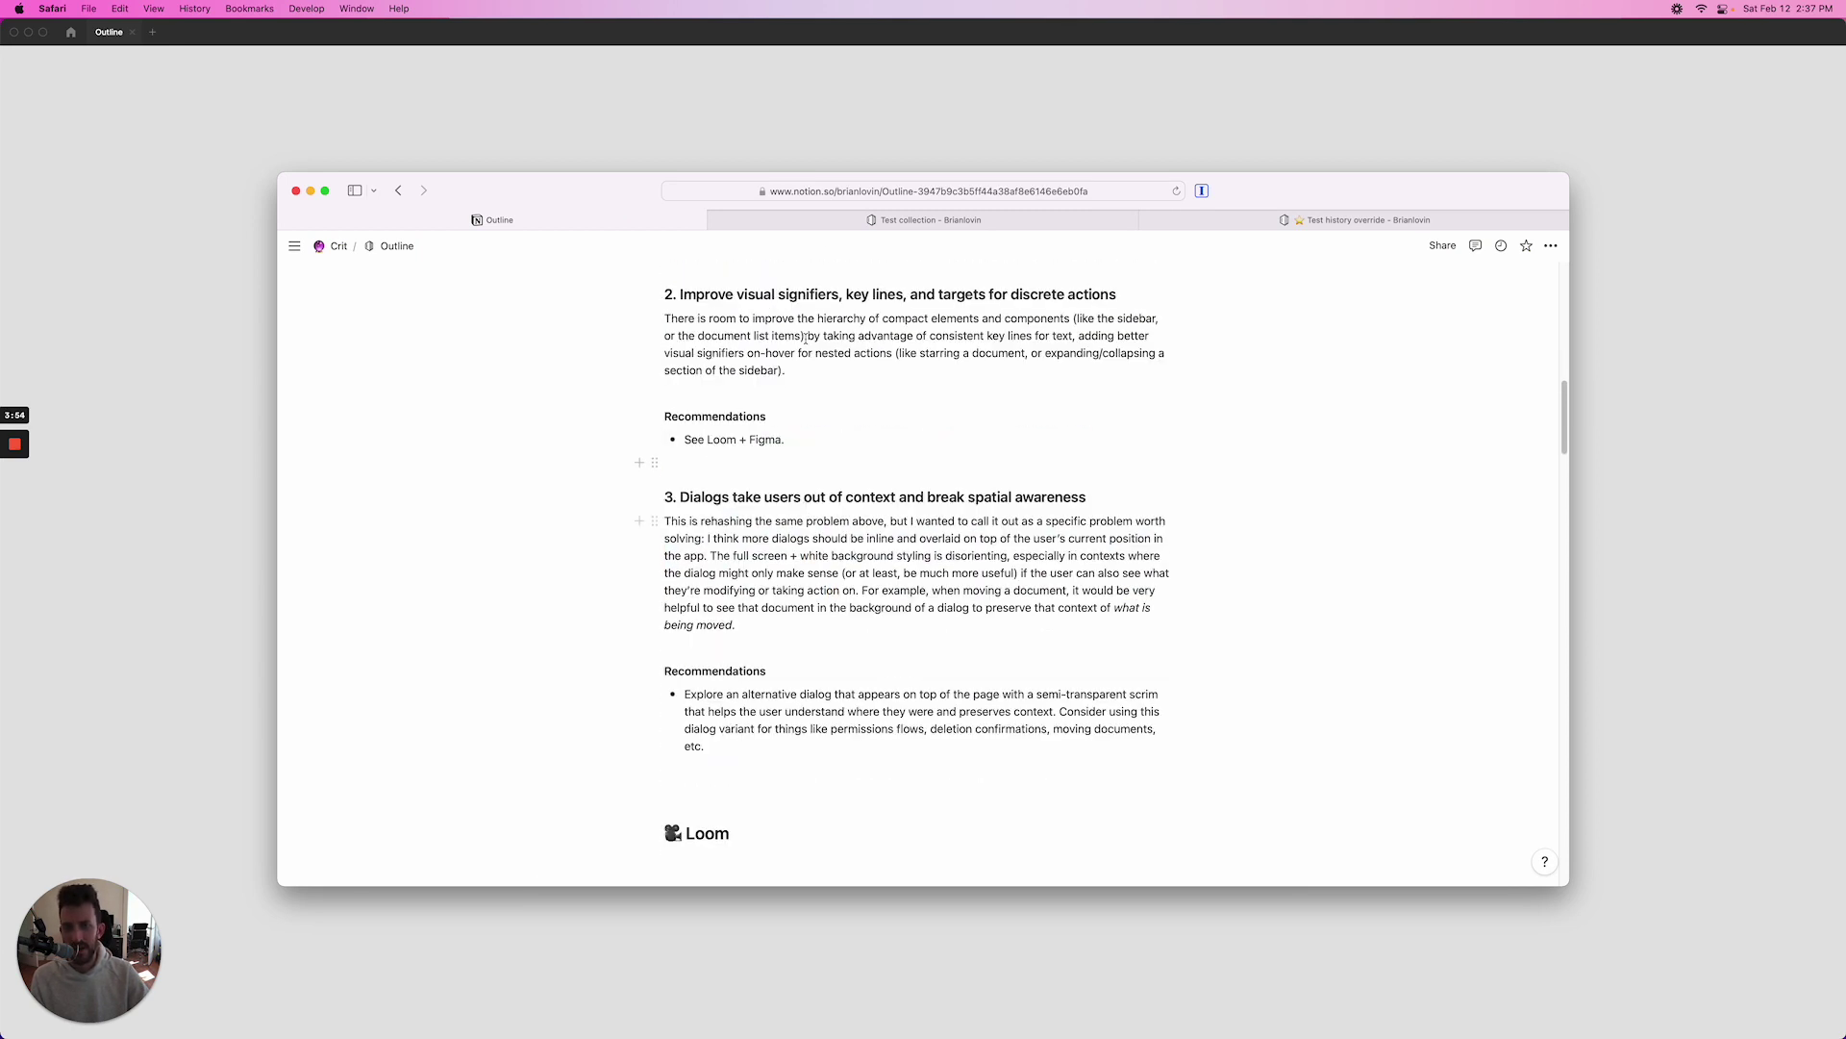
pyautogui.click(825, 223)
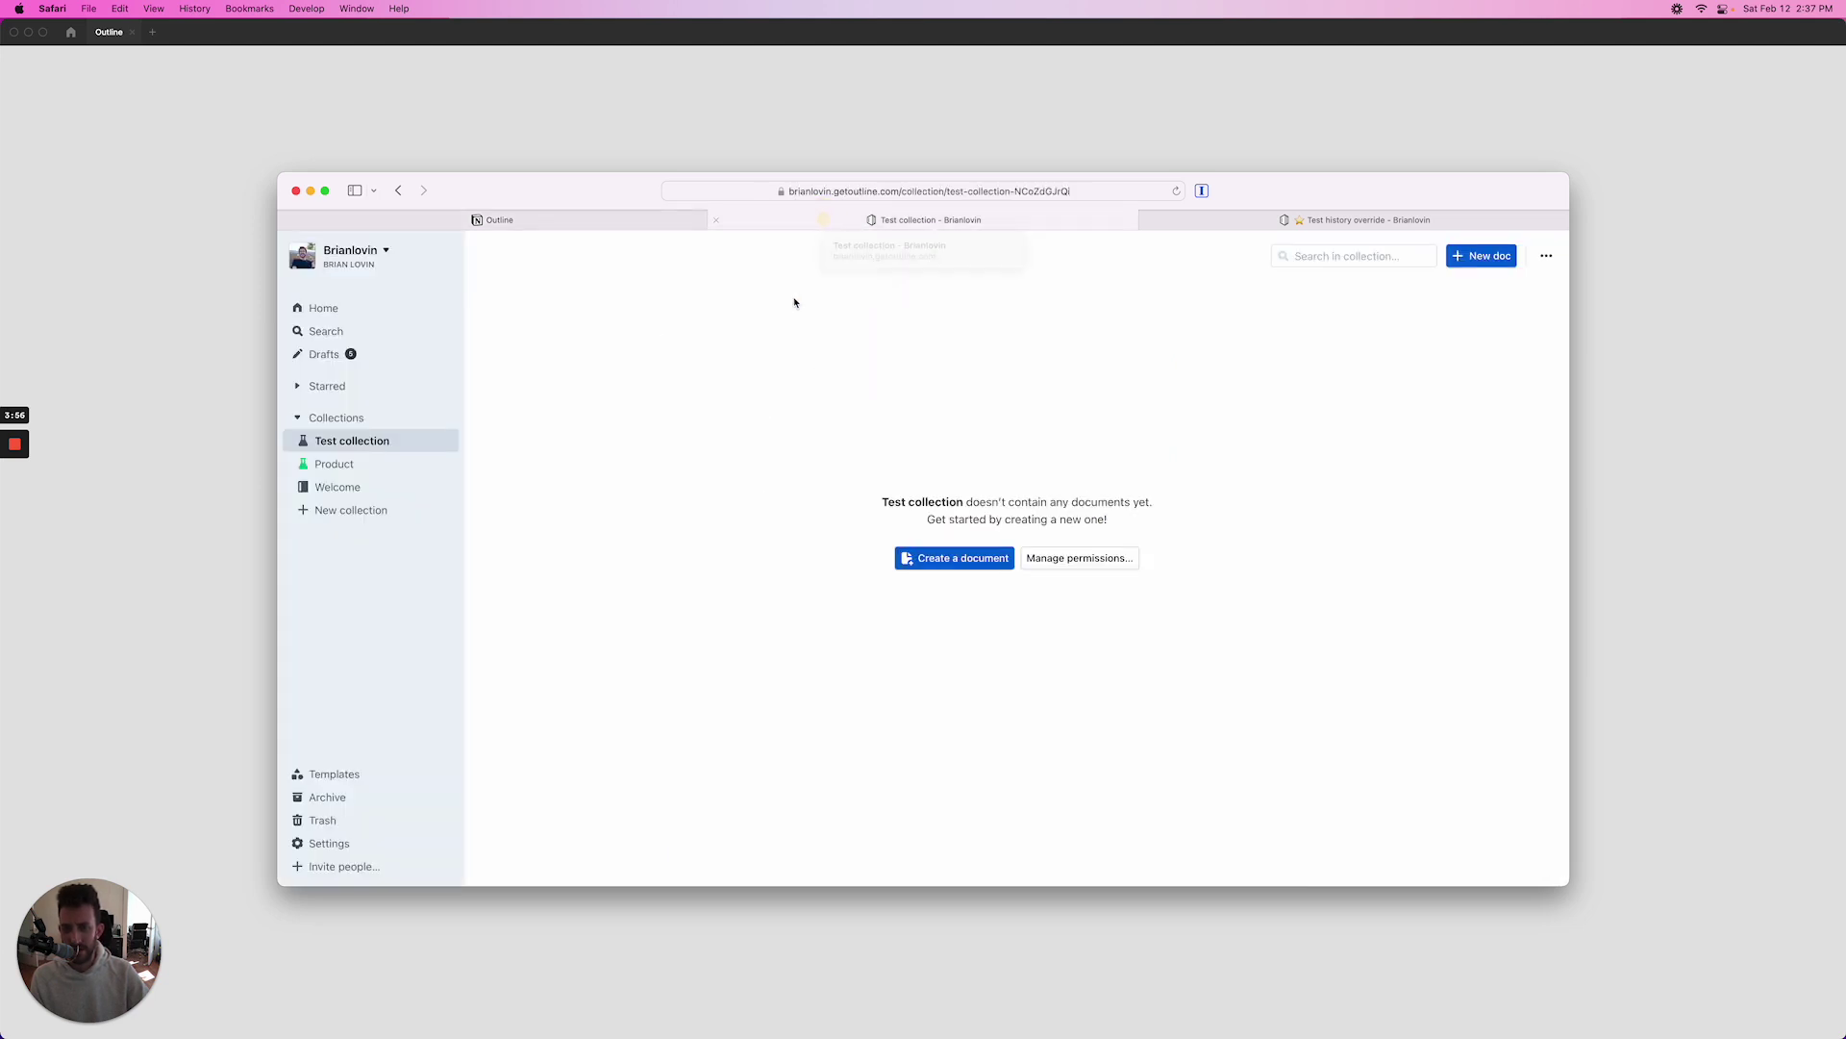
# Open 'sfas fast' in Product, view its delete confirmation, and back out without deleting.
pyautogui.click(333, 464)
pyautogui.click(338, 486)
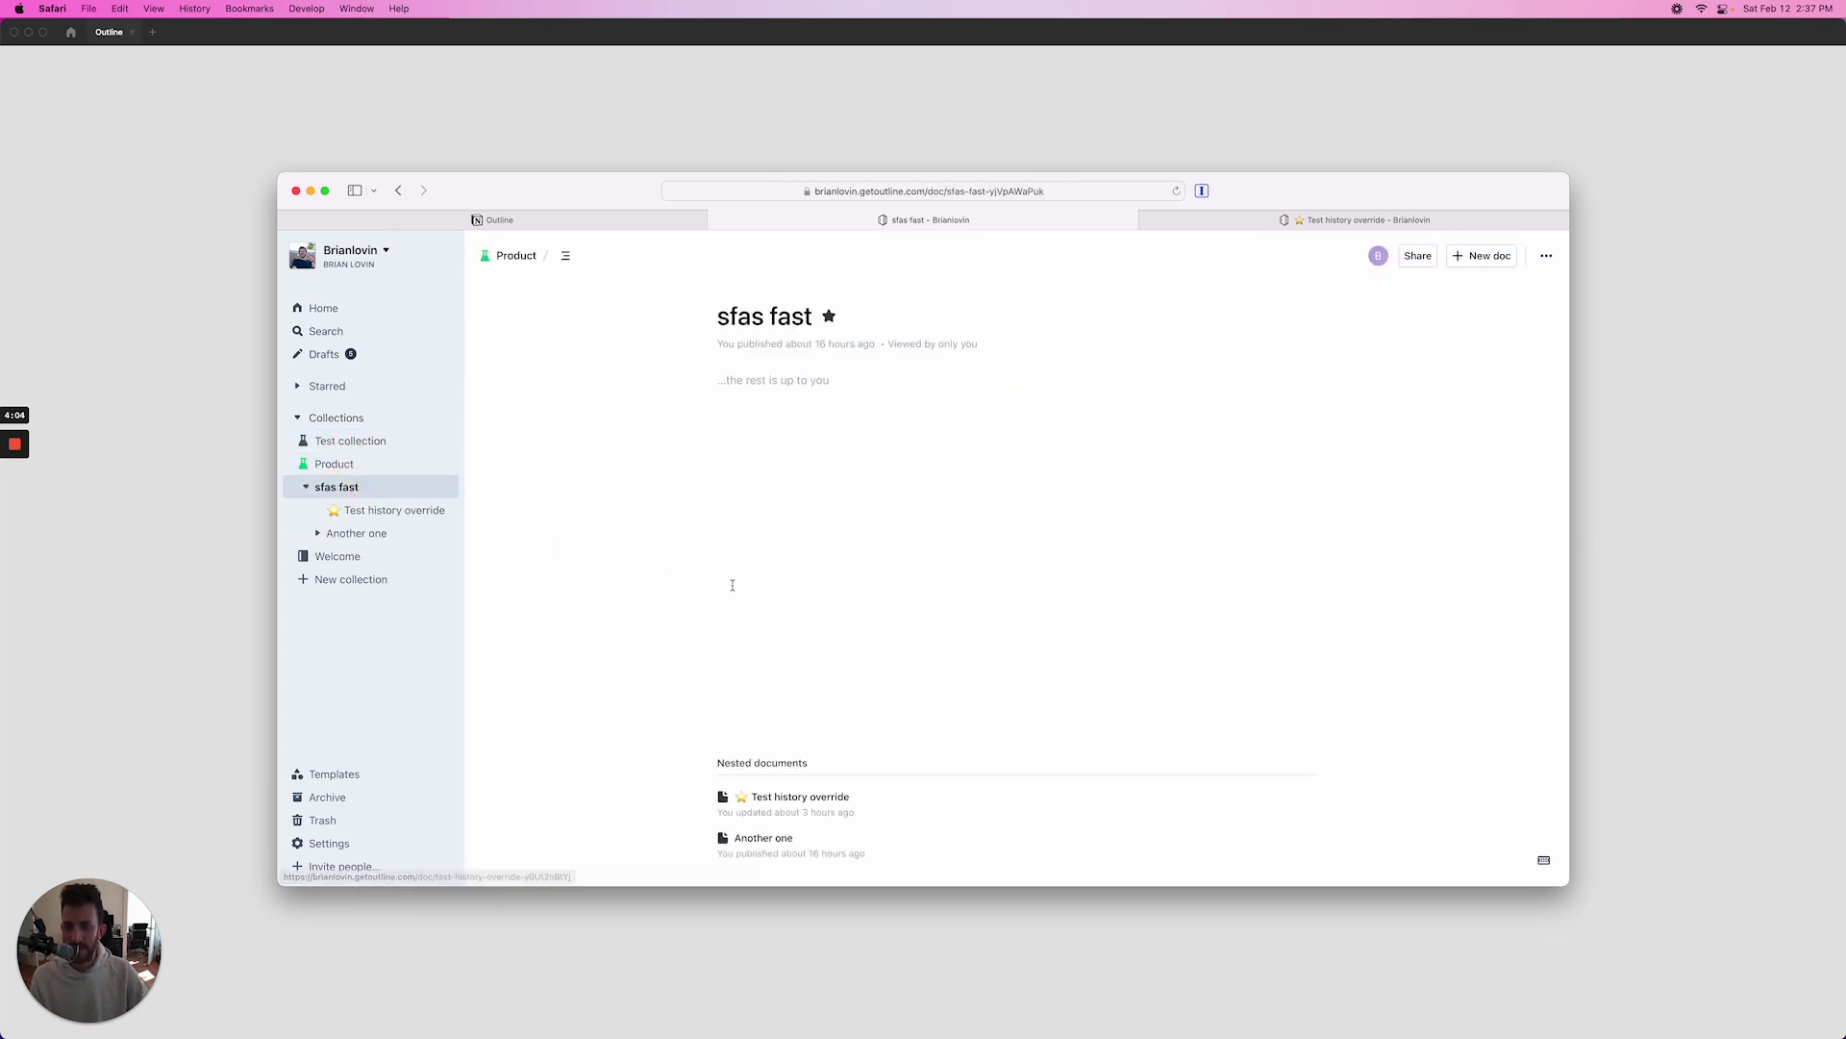
pyautogui.click(1546, 256)
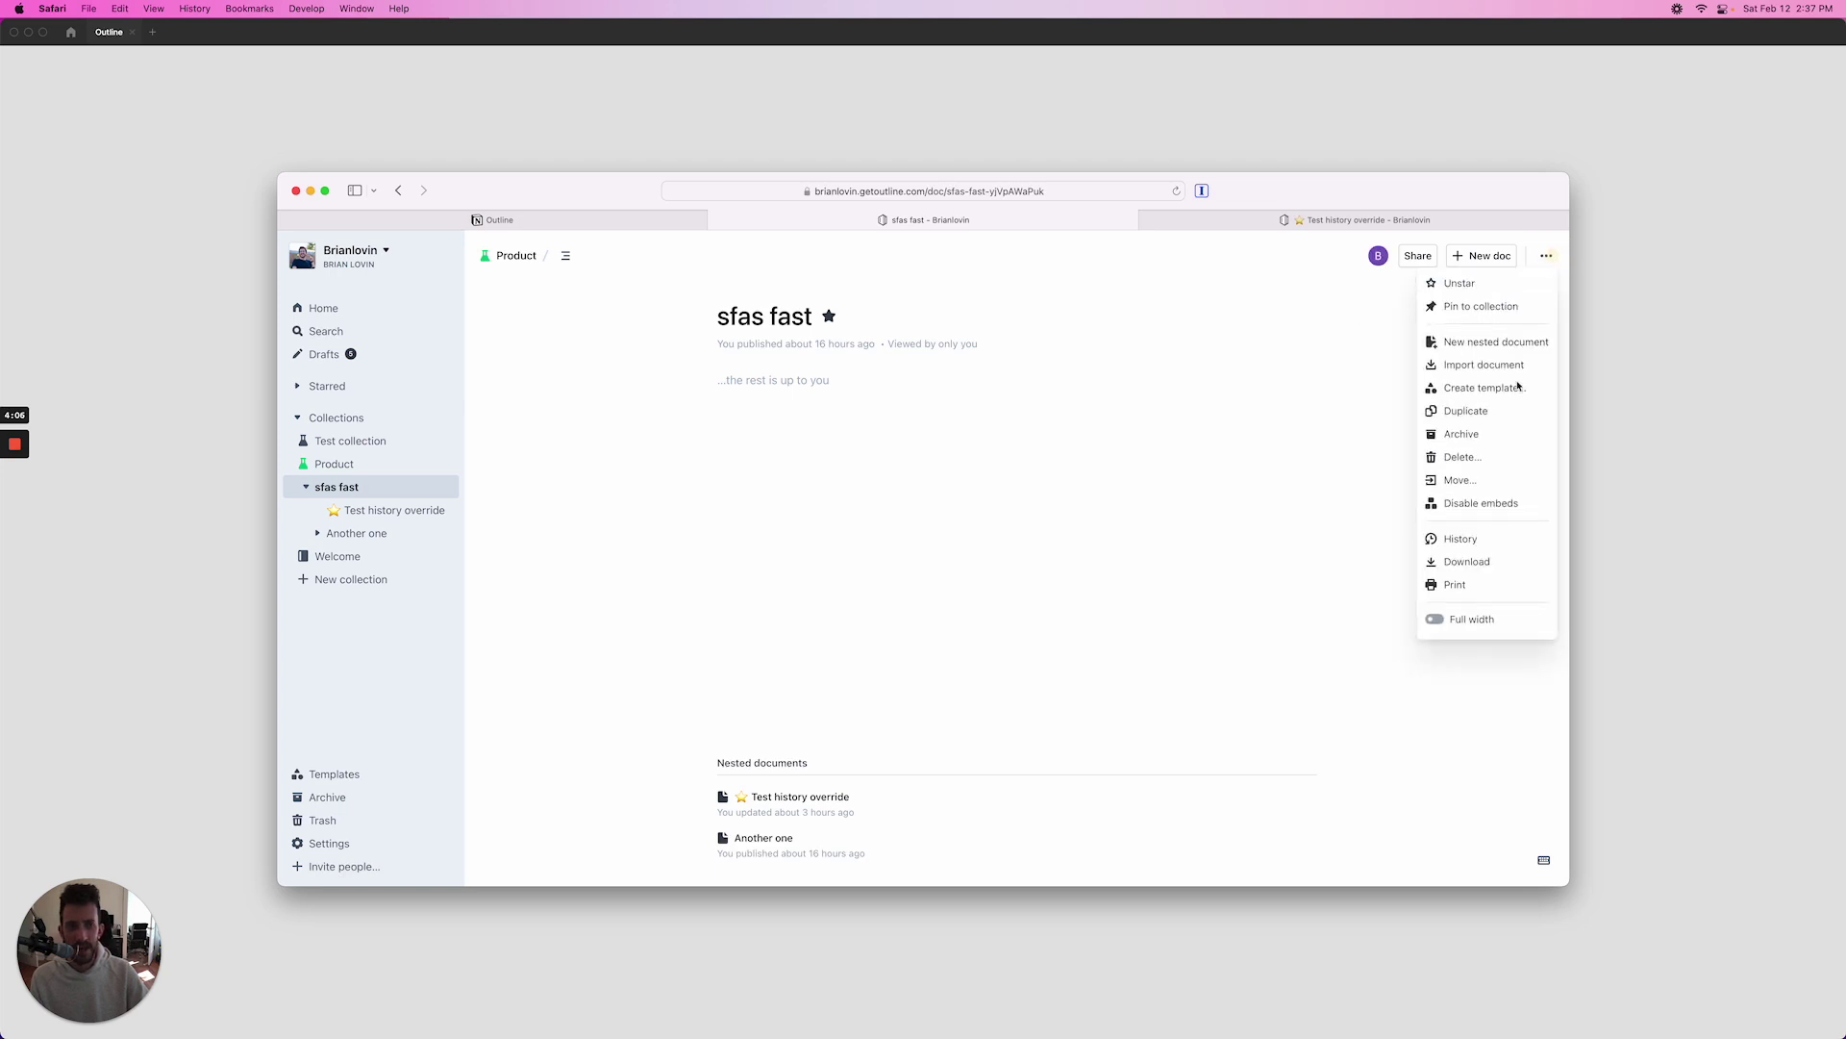
pyautogui.click(1462, 458)
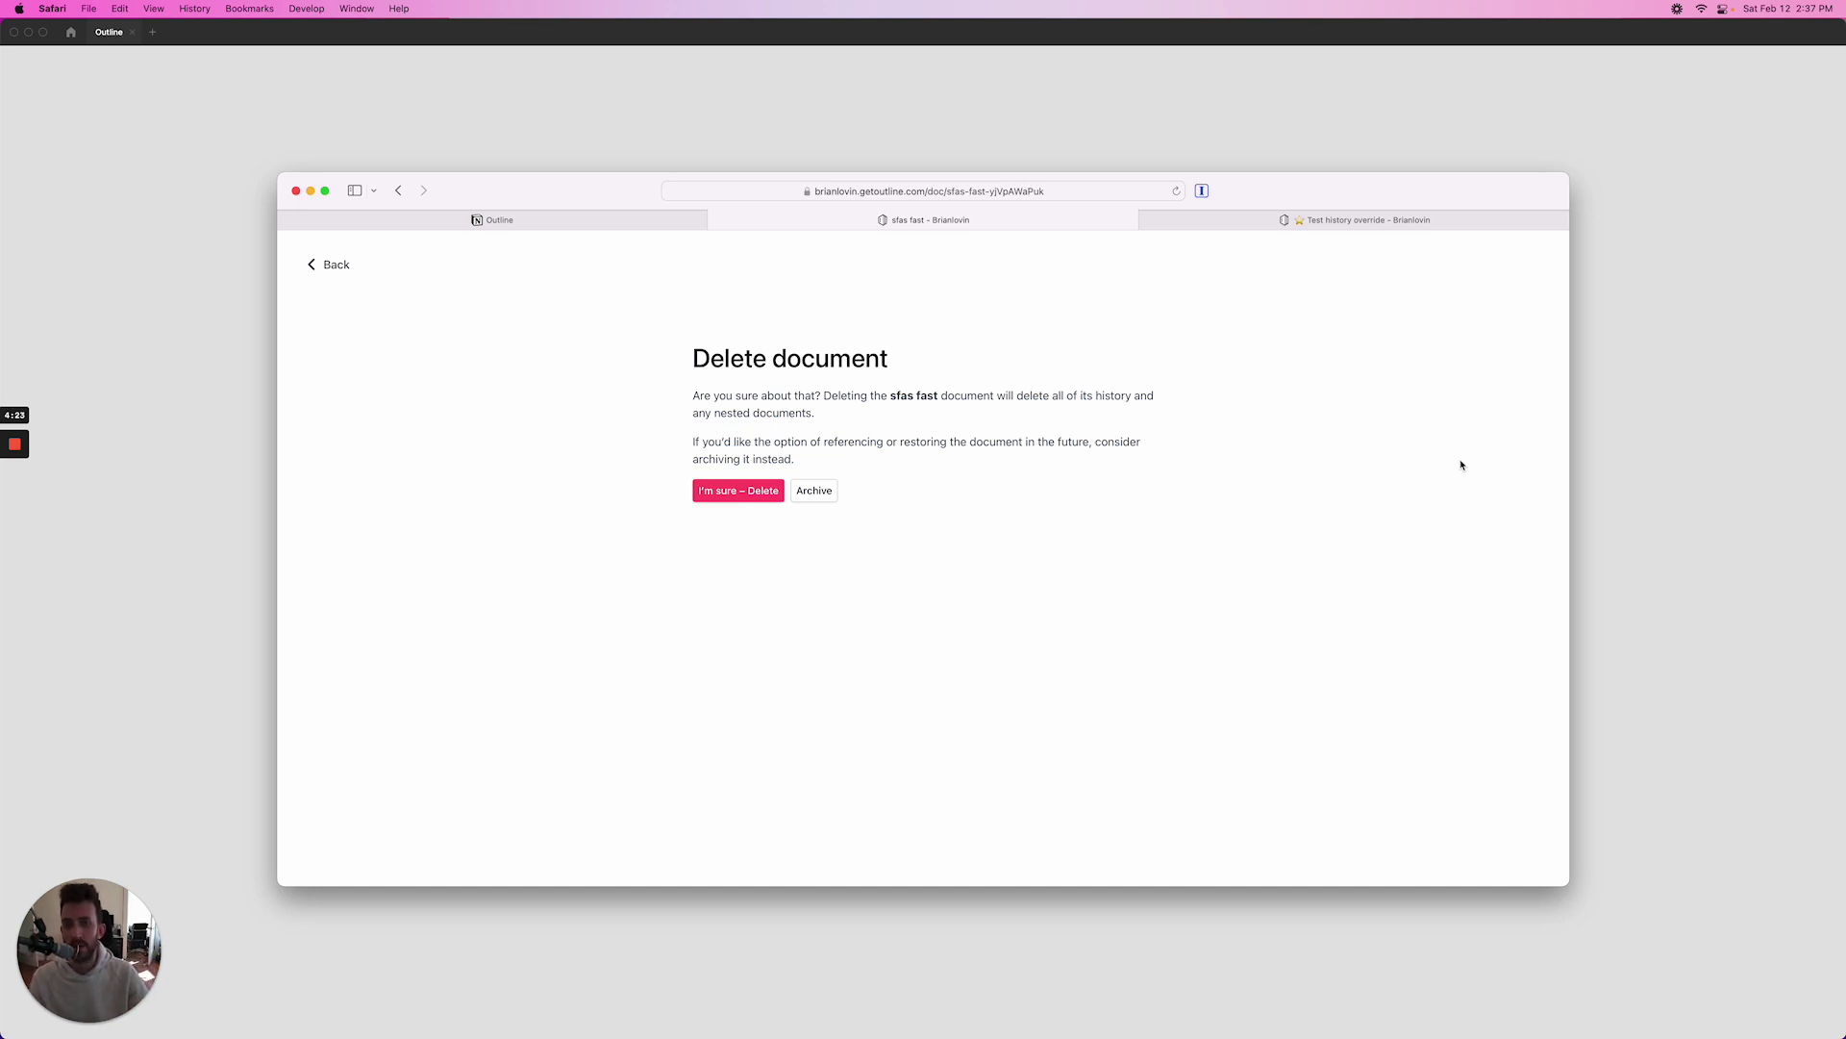
pyautogui.moveTo(890, 395); pyautogui.dragTo(939, 395)
pyautogui.click(337, 271)
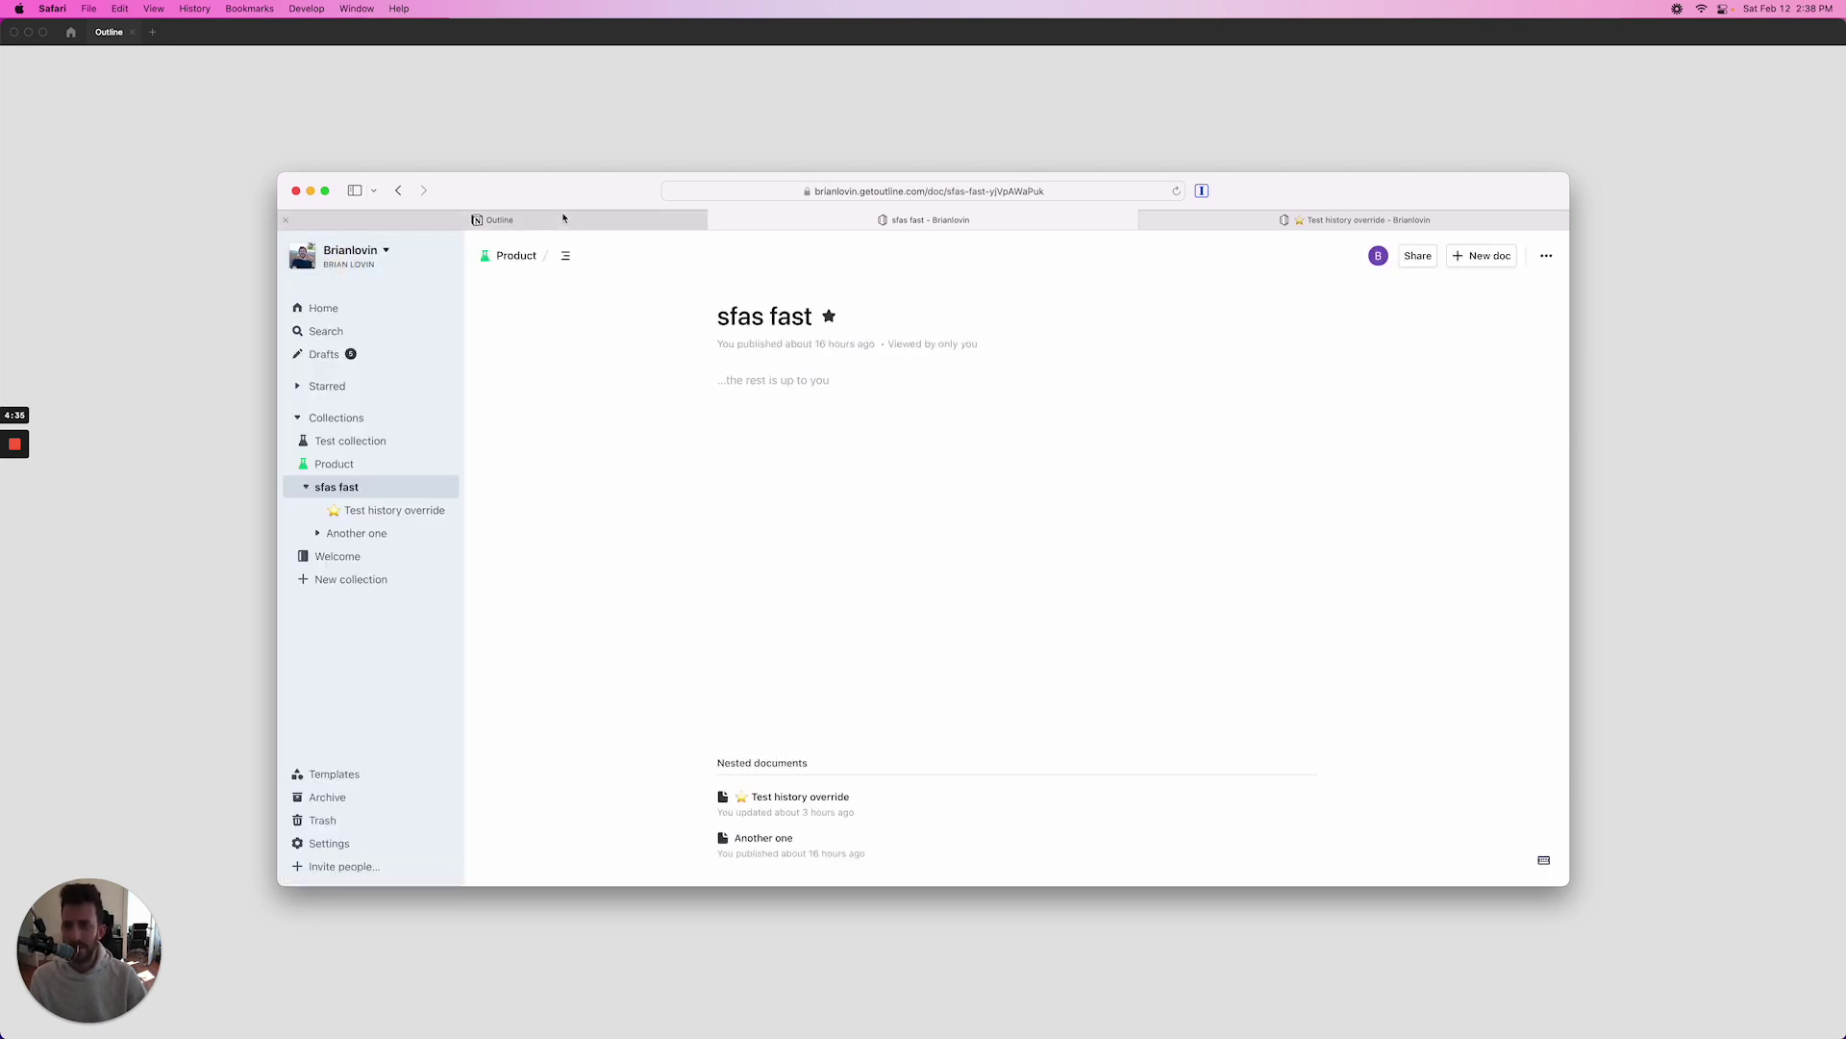
pyautogui.click(493, 220)
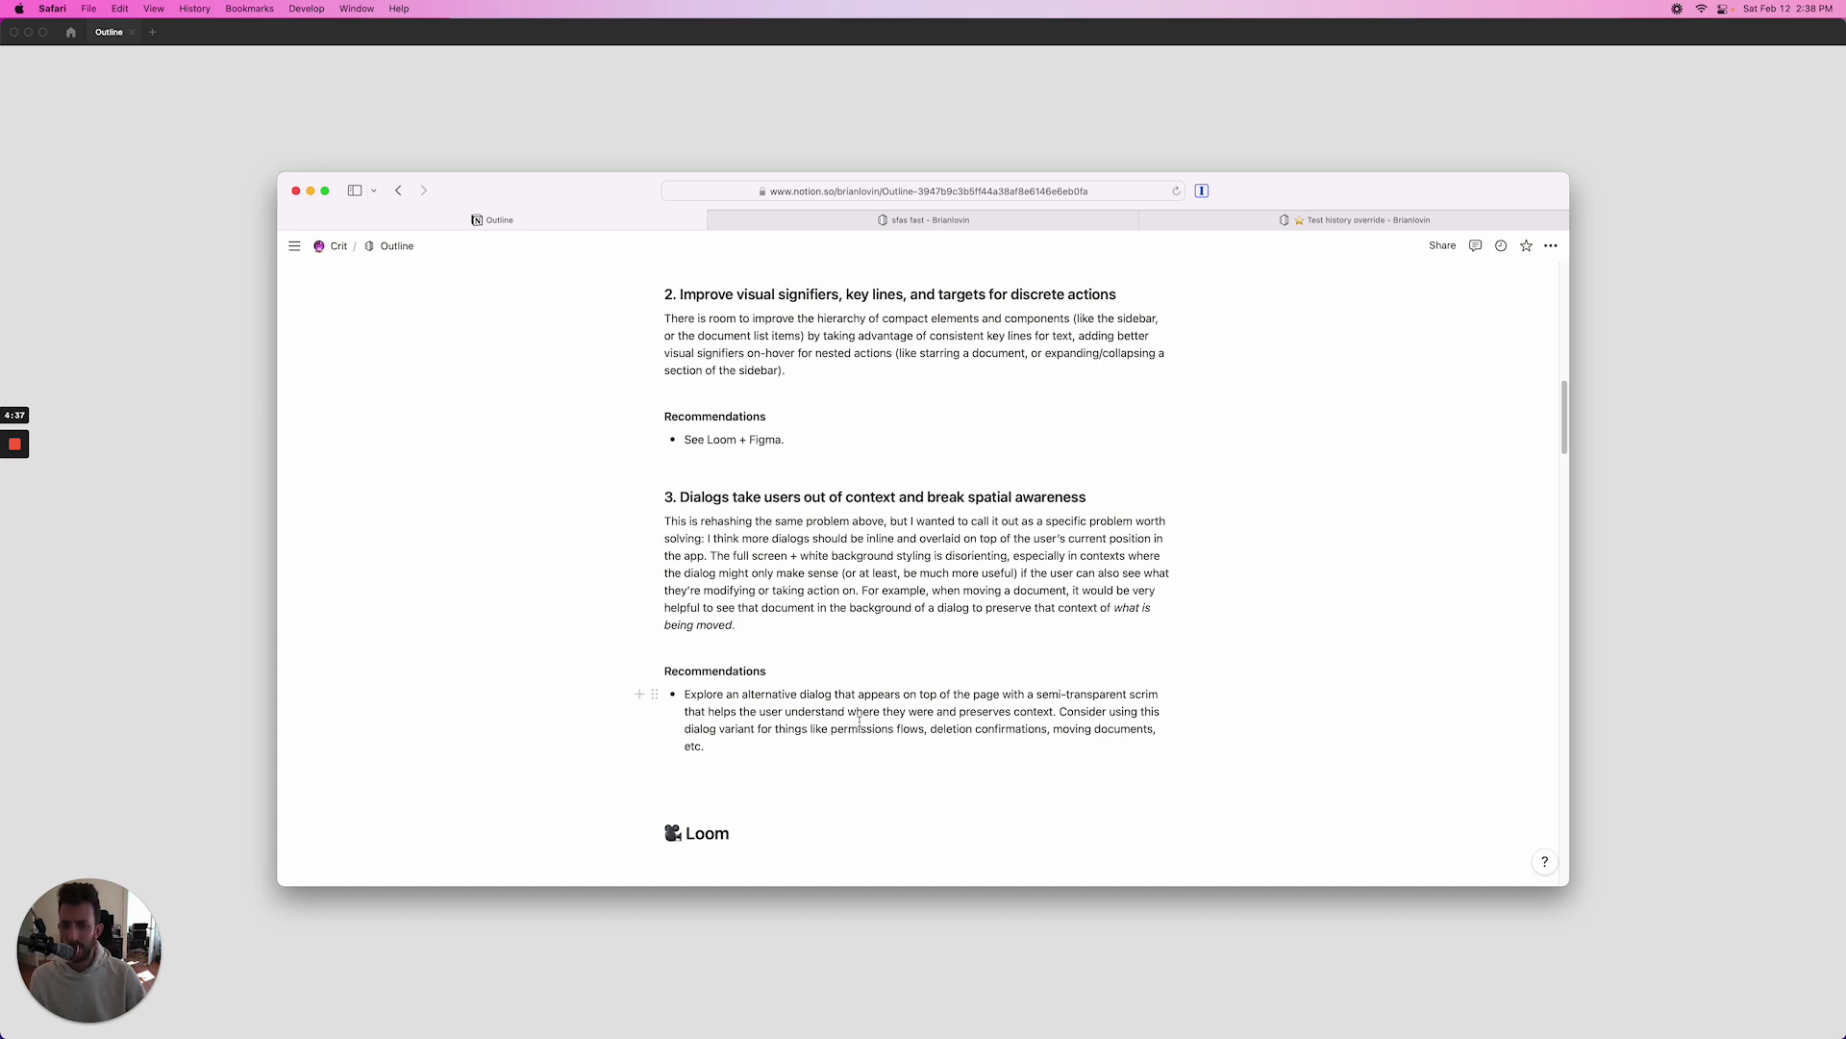
pyautogui.moveTo(858, 731); pyautogui.dragTo(898, 732)
pyautogui.click(898, 759)
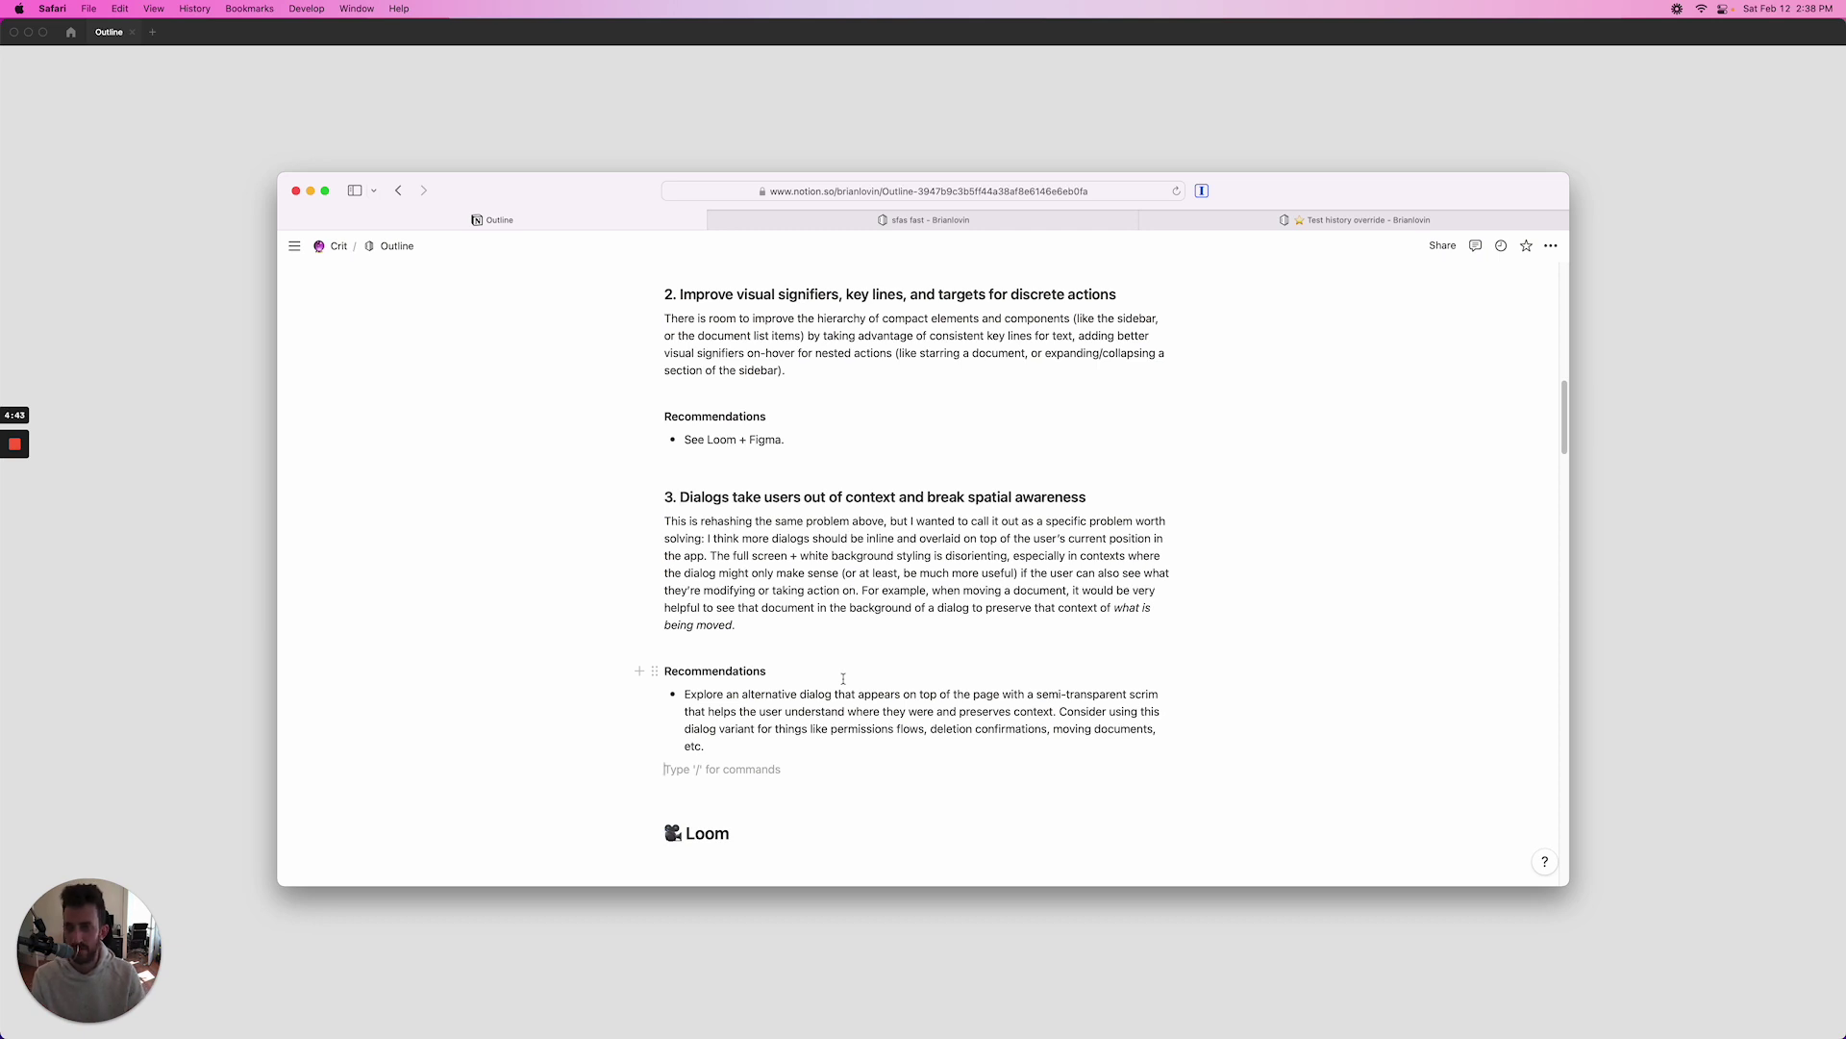
pyautogui.scroll(3, 844, 679)
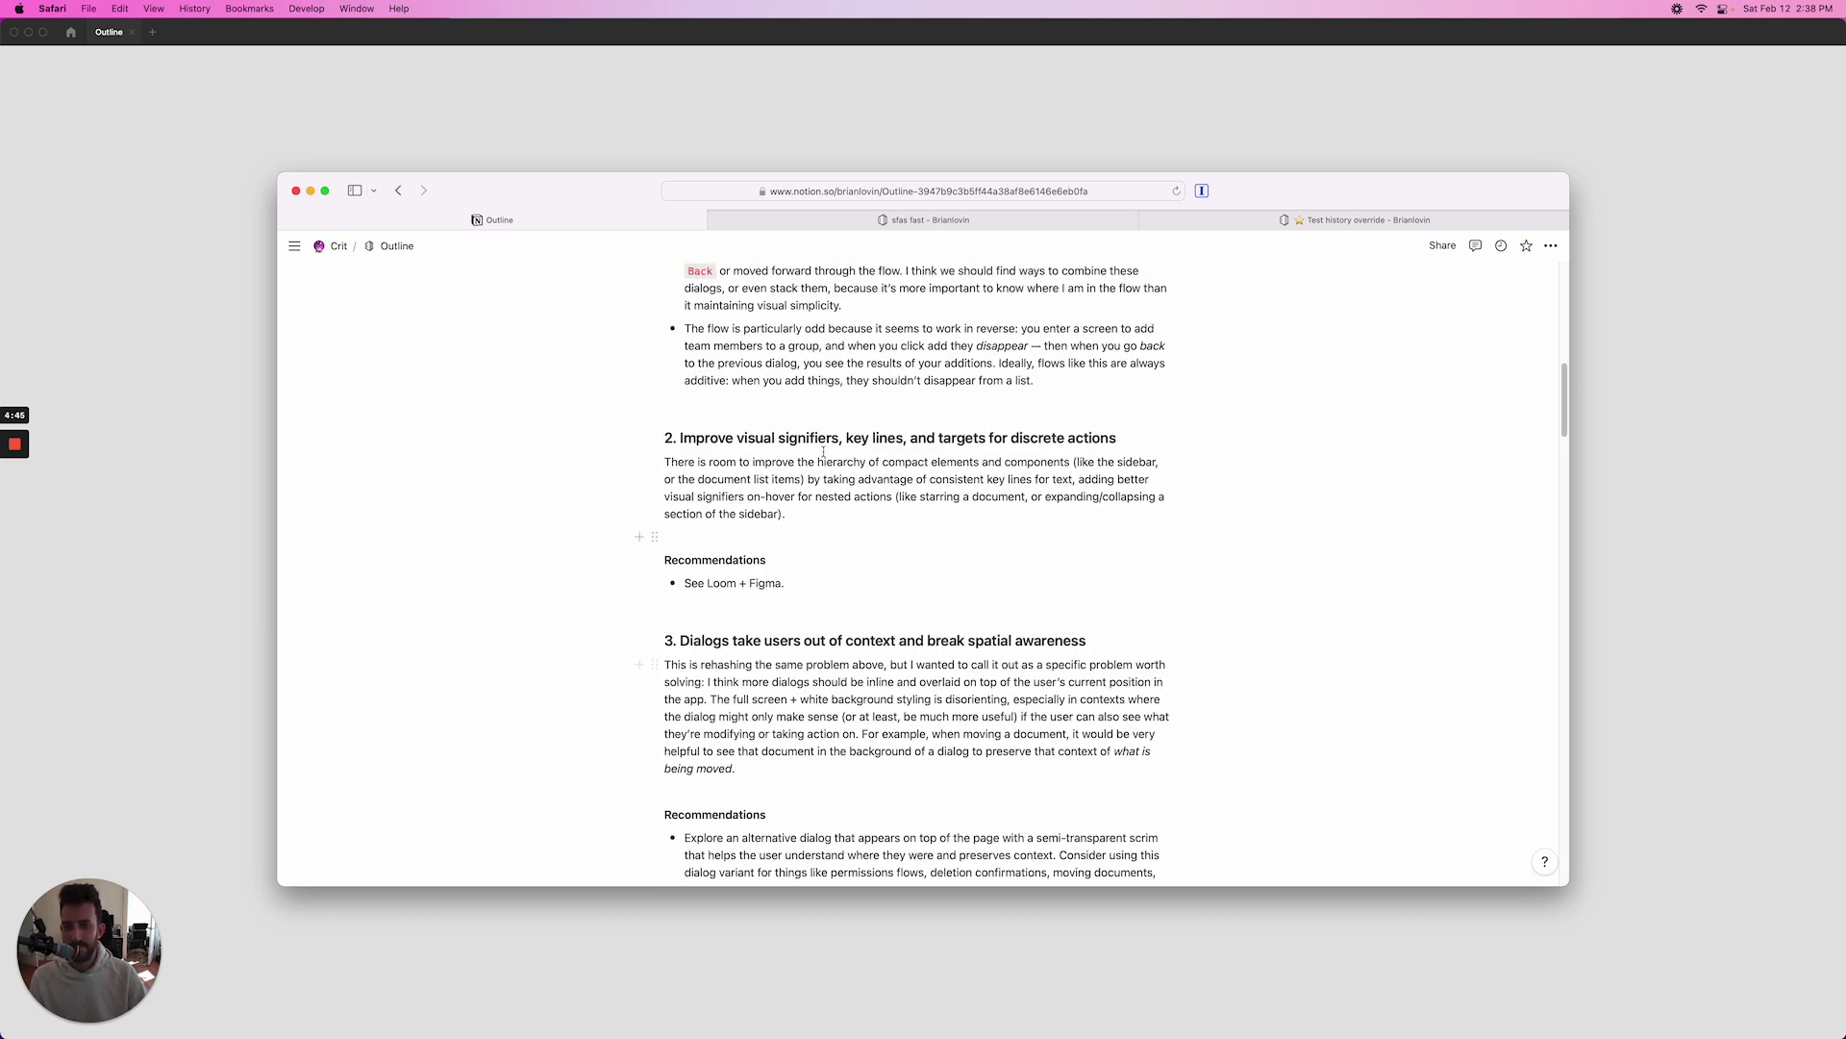
pyautogui.moveTo(720, 438); pyautogui.dragTo(807, 589)
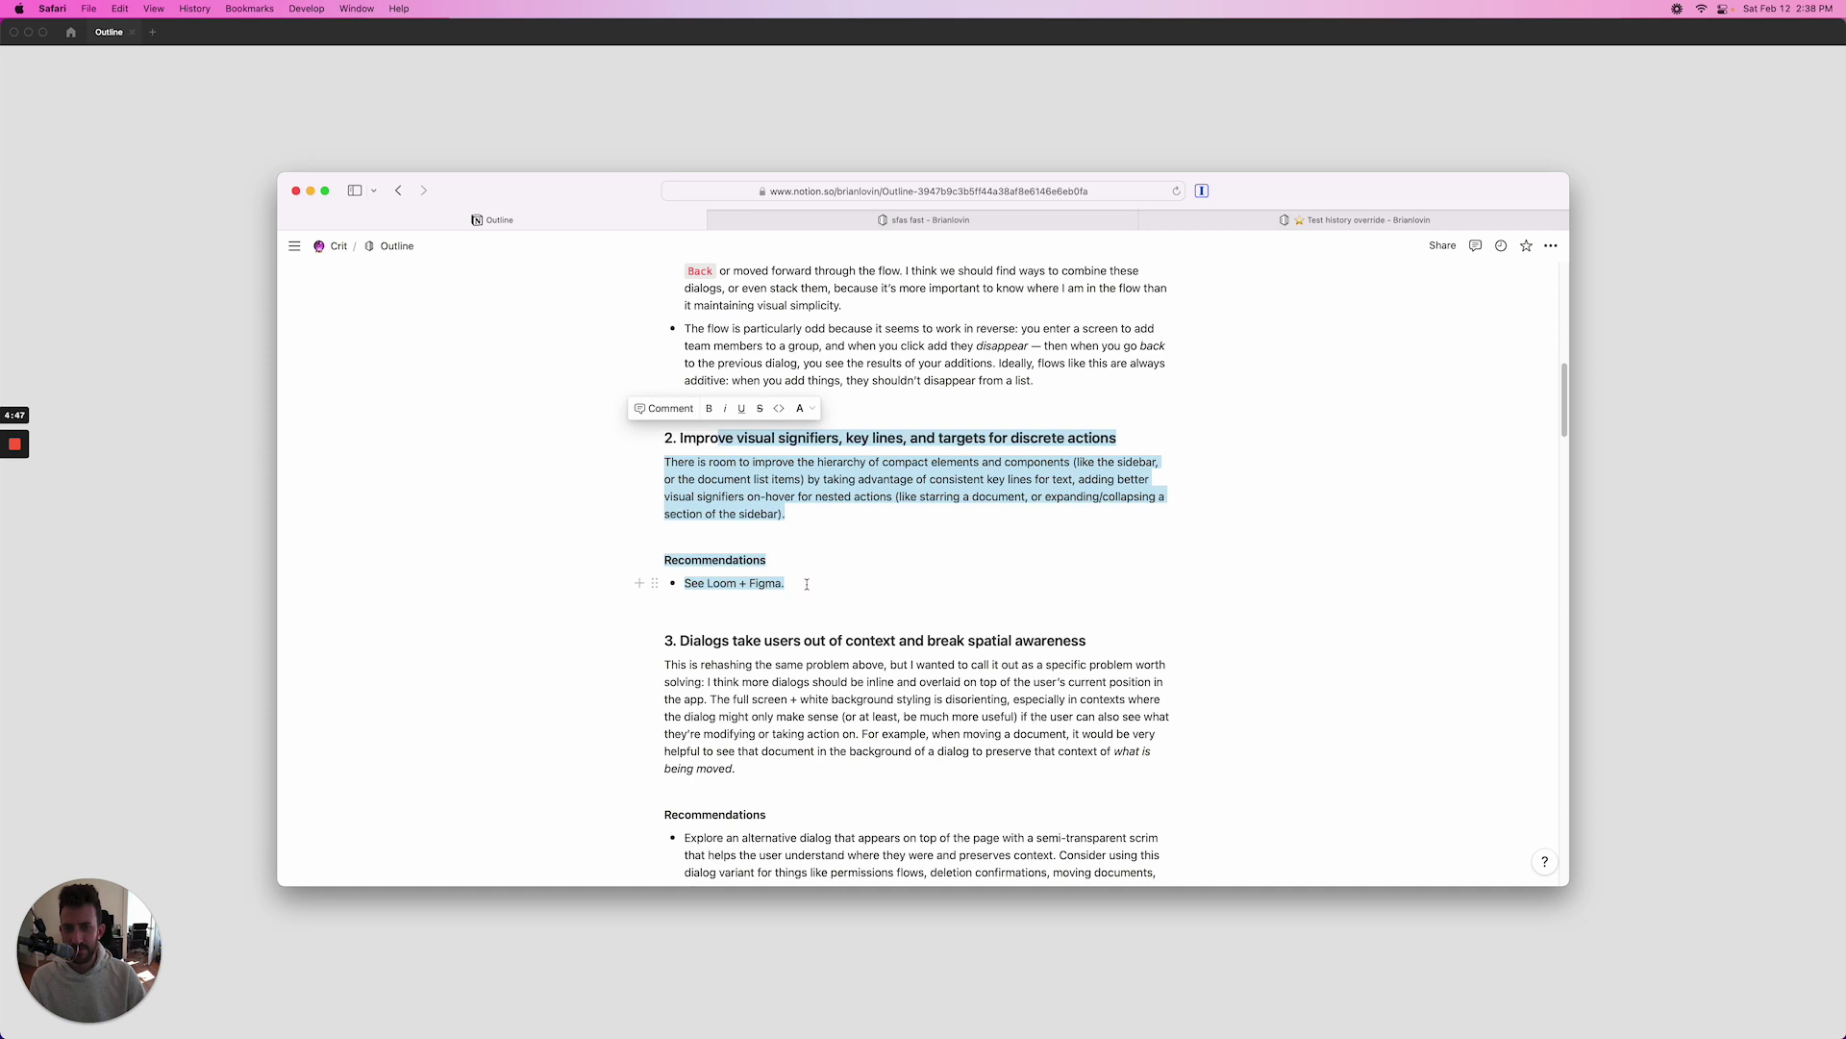
pyautogui.click(808, 579)
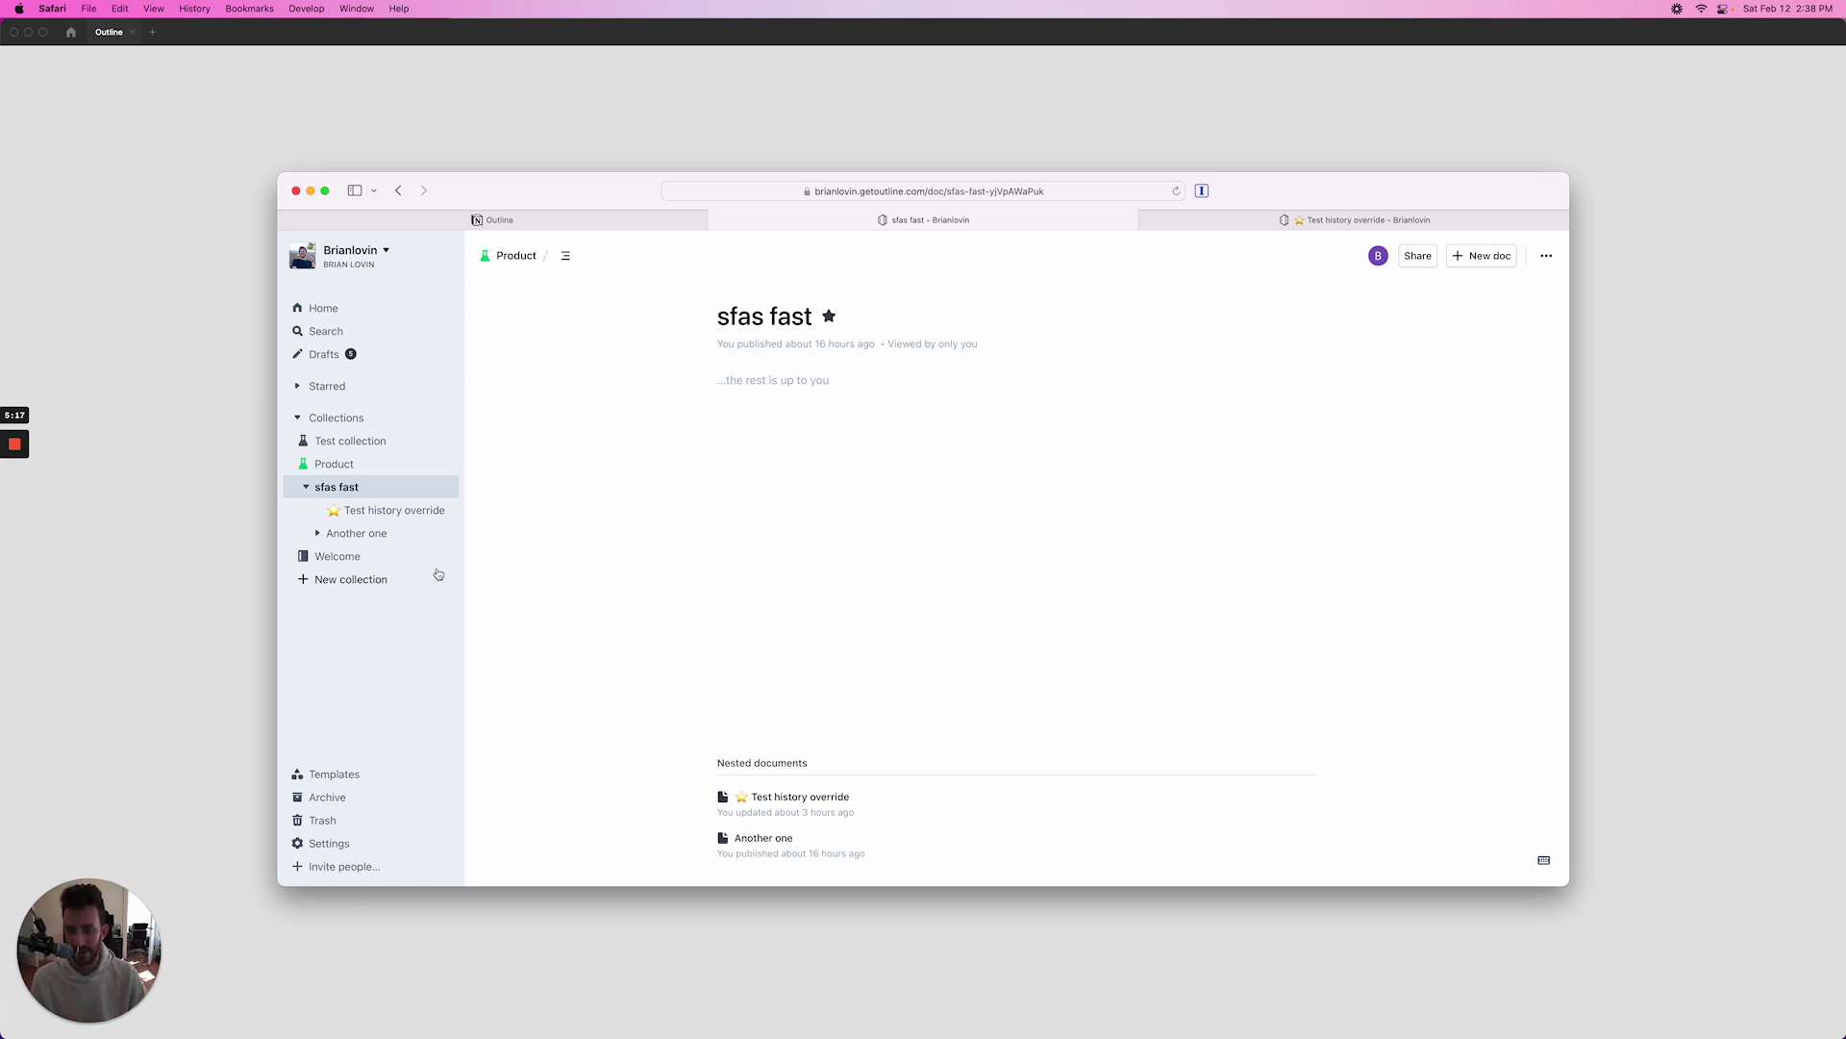
# Cancel a rename of 'sfas fast', then repeatedly toggle its nested documents in the sidebar tree.
pyautogui.doubleClick(340, 489)
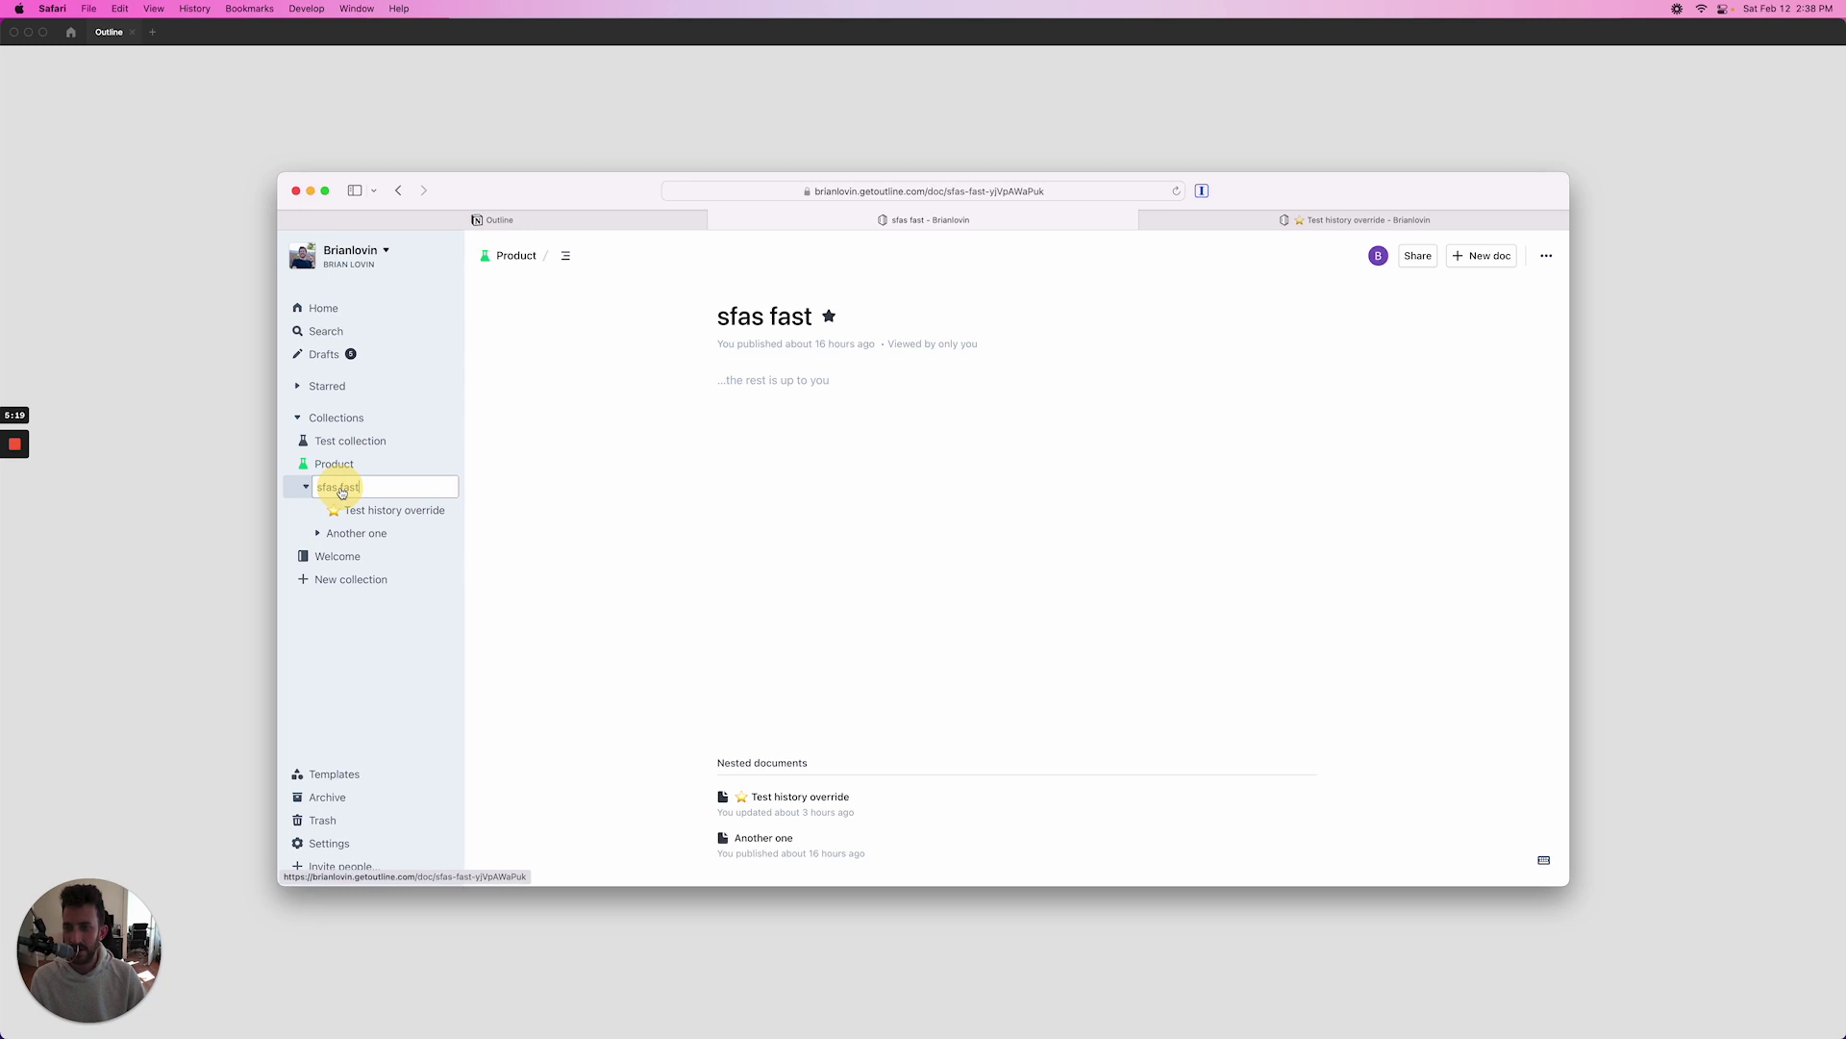
pyautogui.click(363, 489)
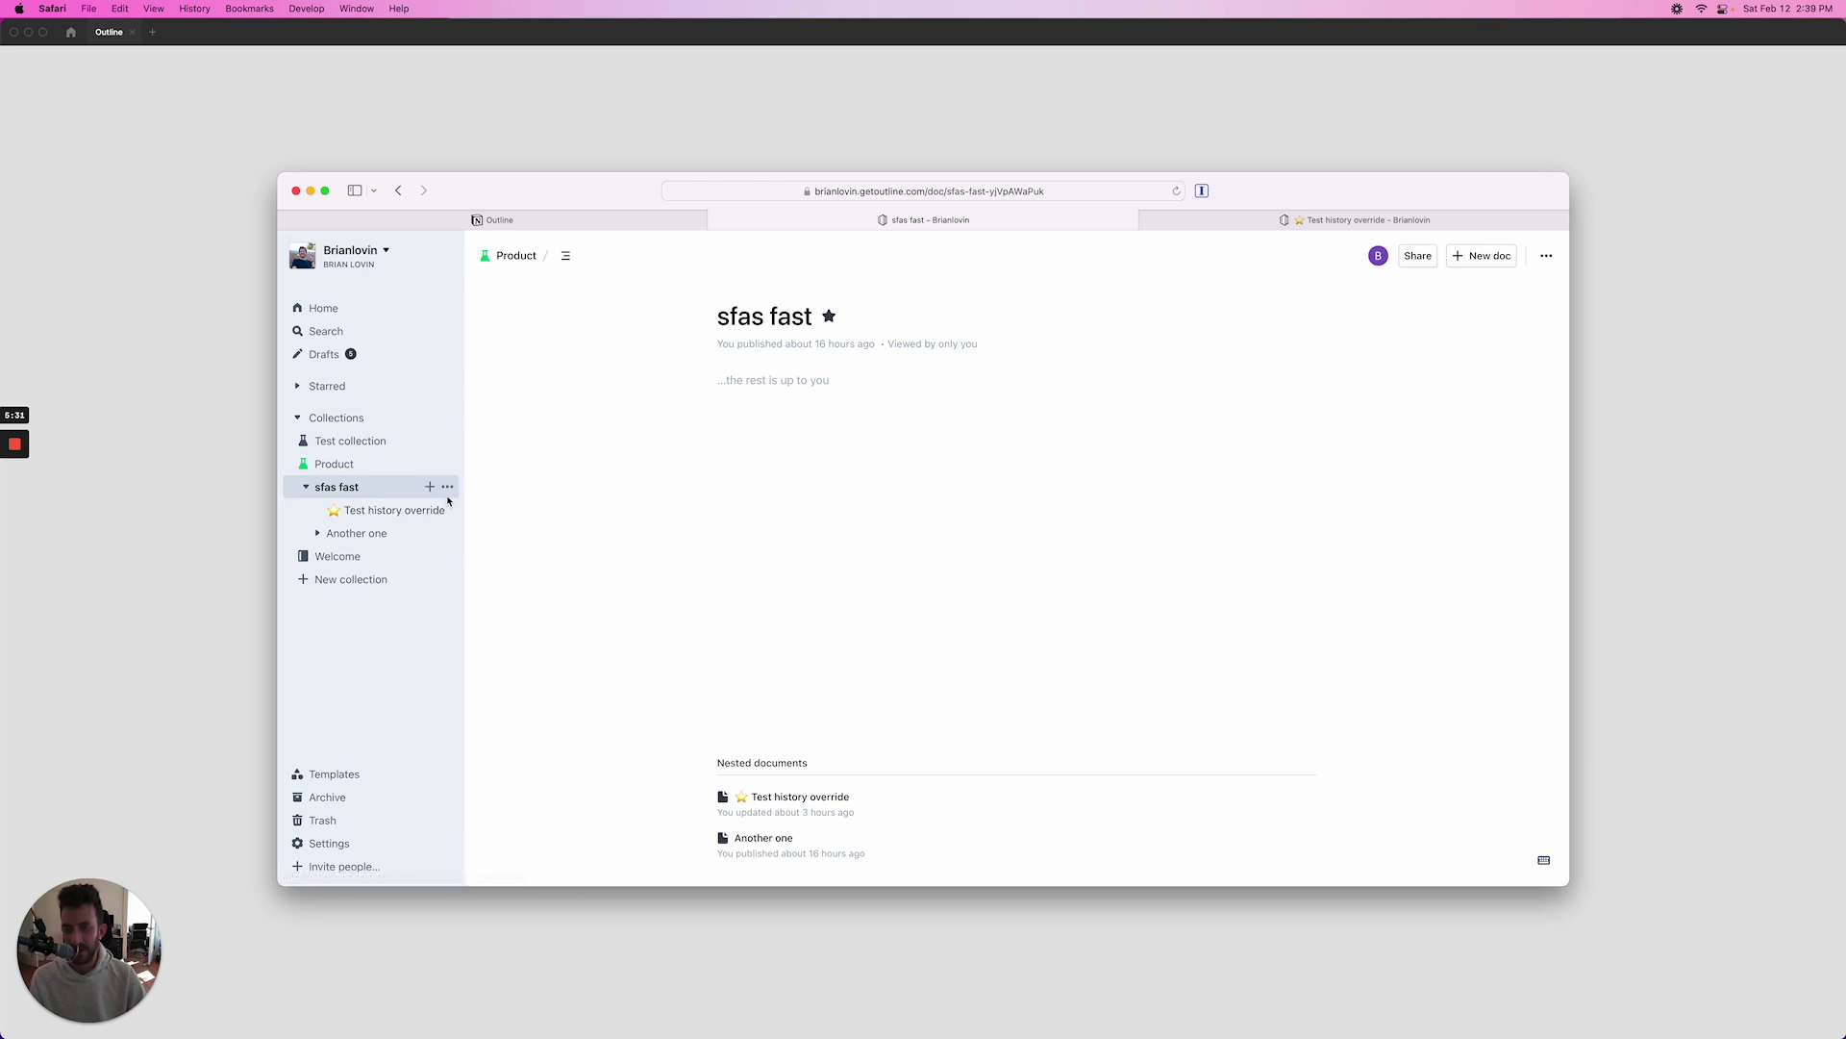
pyautogui.click(307, 487)
pyautogui.click(307, 488)
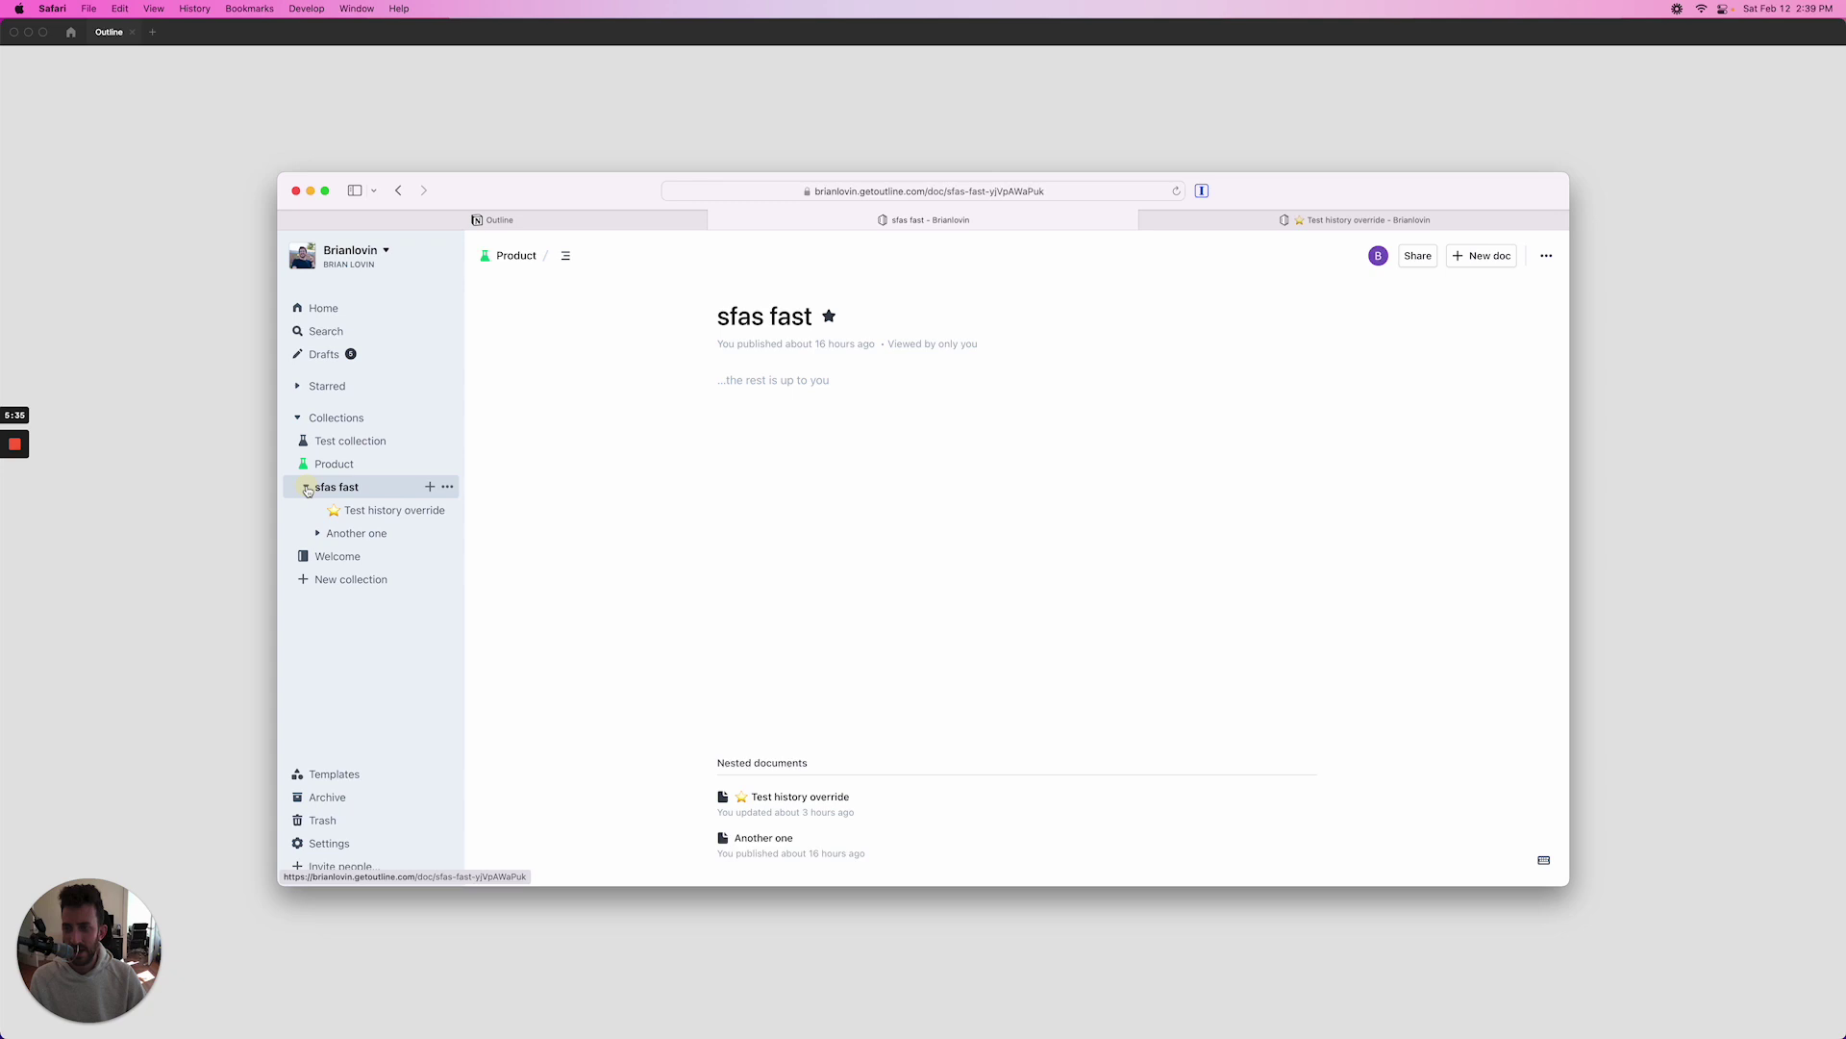
pyautogui.click(306, 487)
pyautogui.click(307, 488)
pyautogui.click(307, 487)
pyautogui.click(307, 487)
pyautogui.click(306, 487)
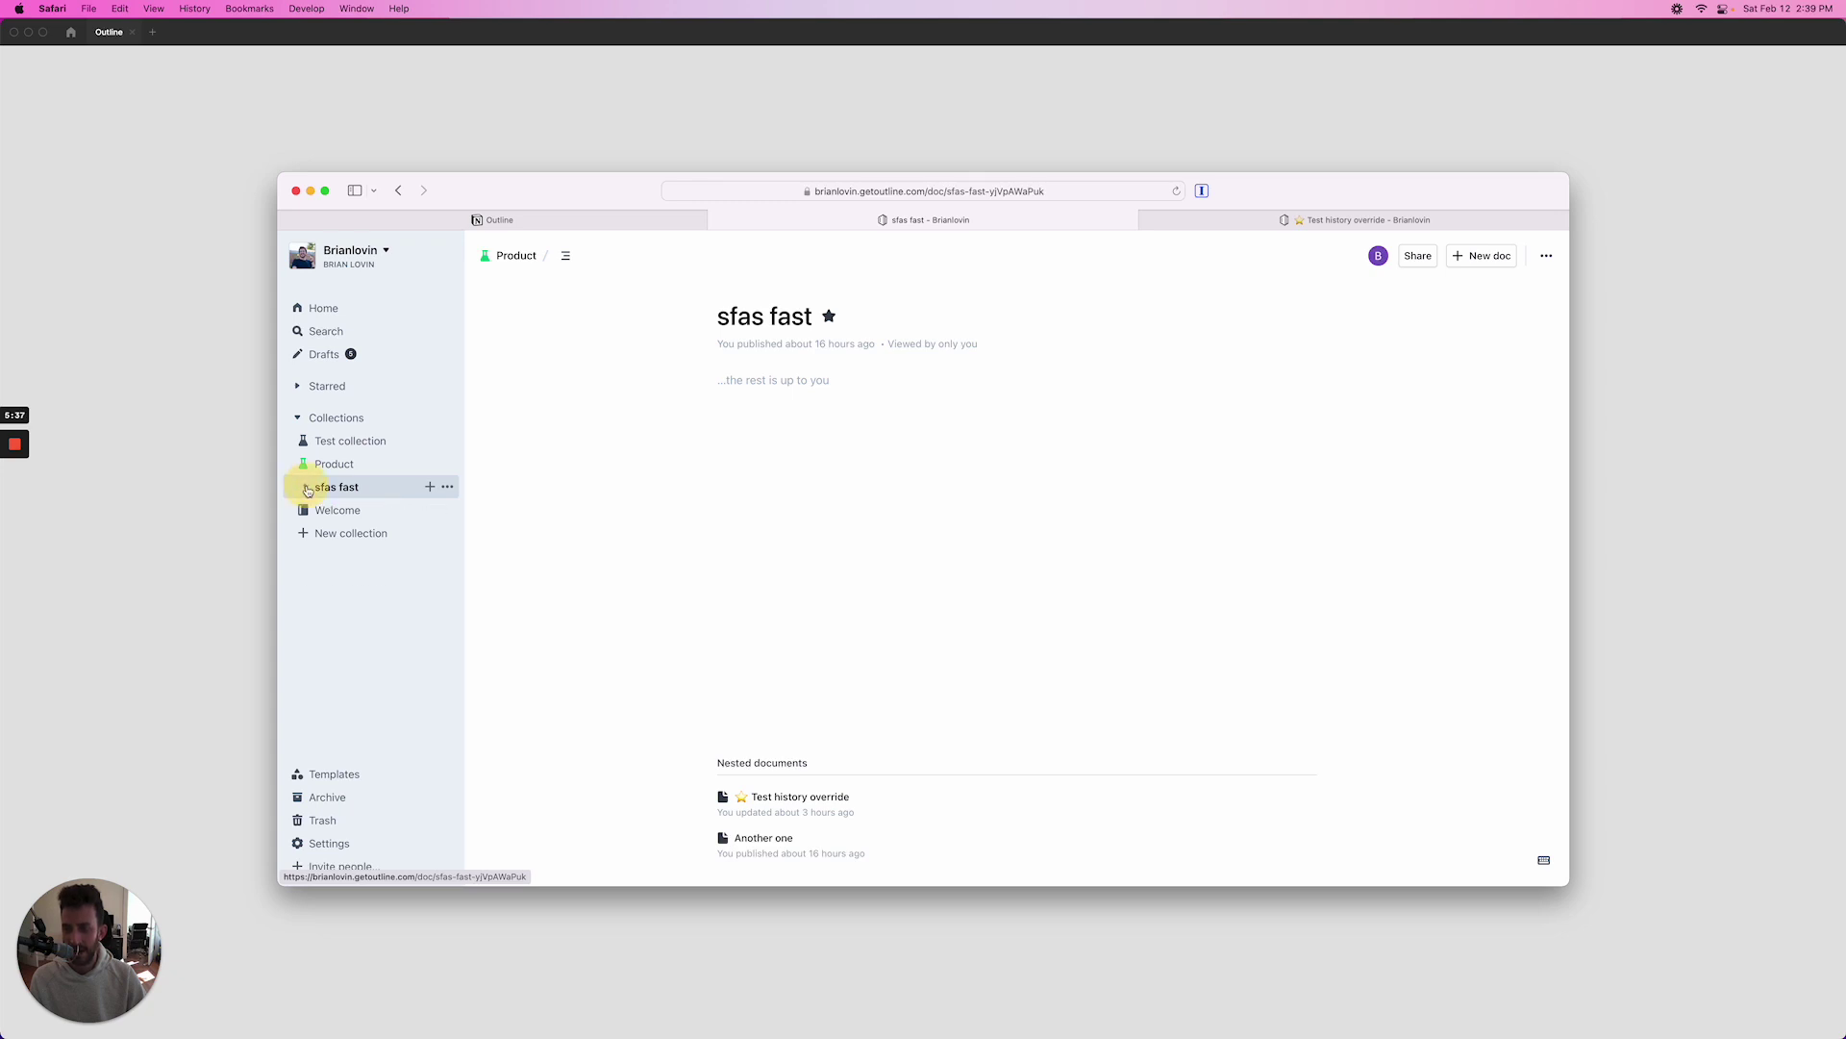
pyautogui.click(307, 488)
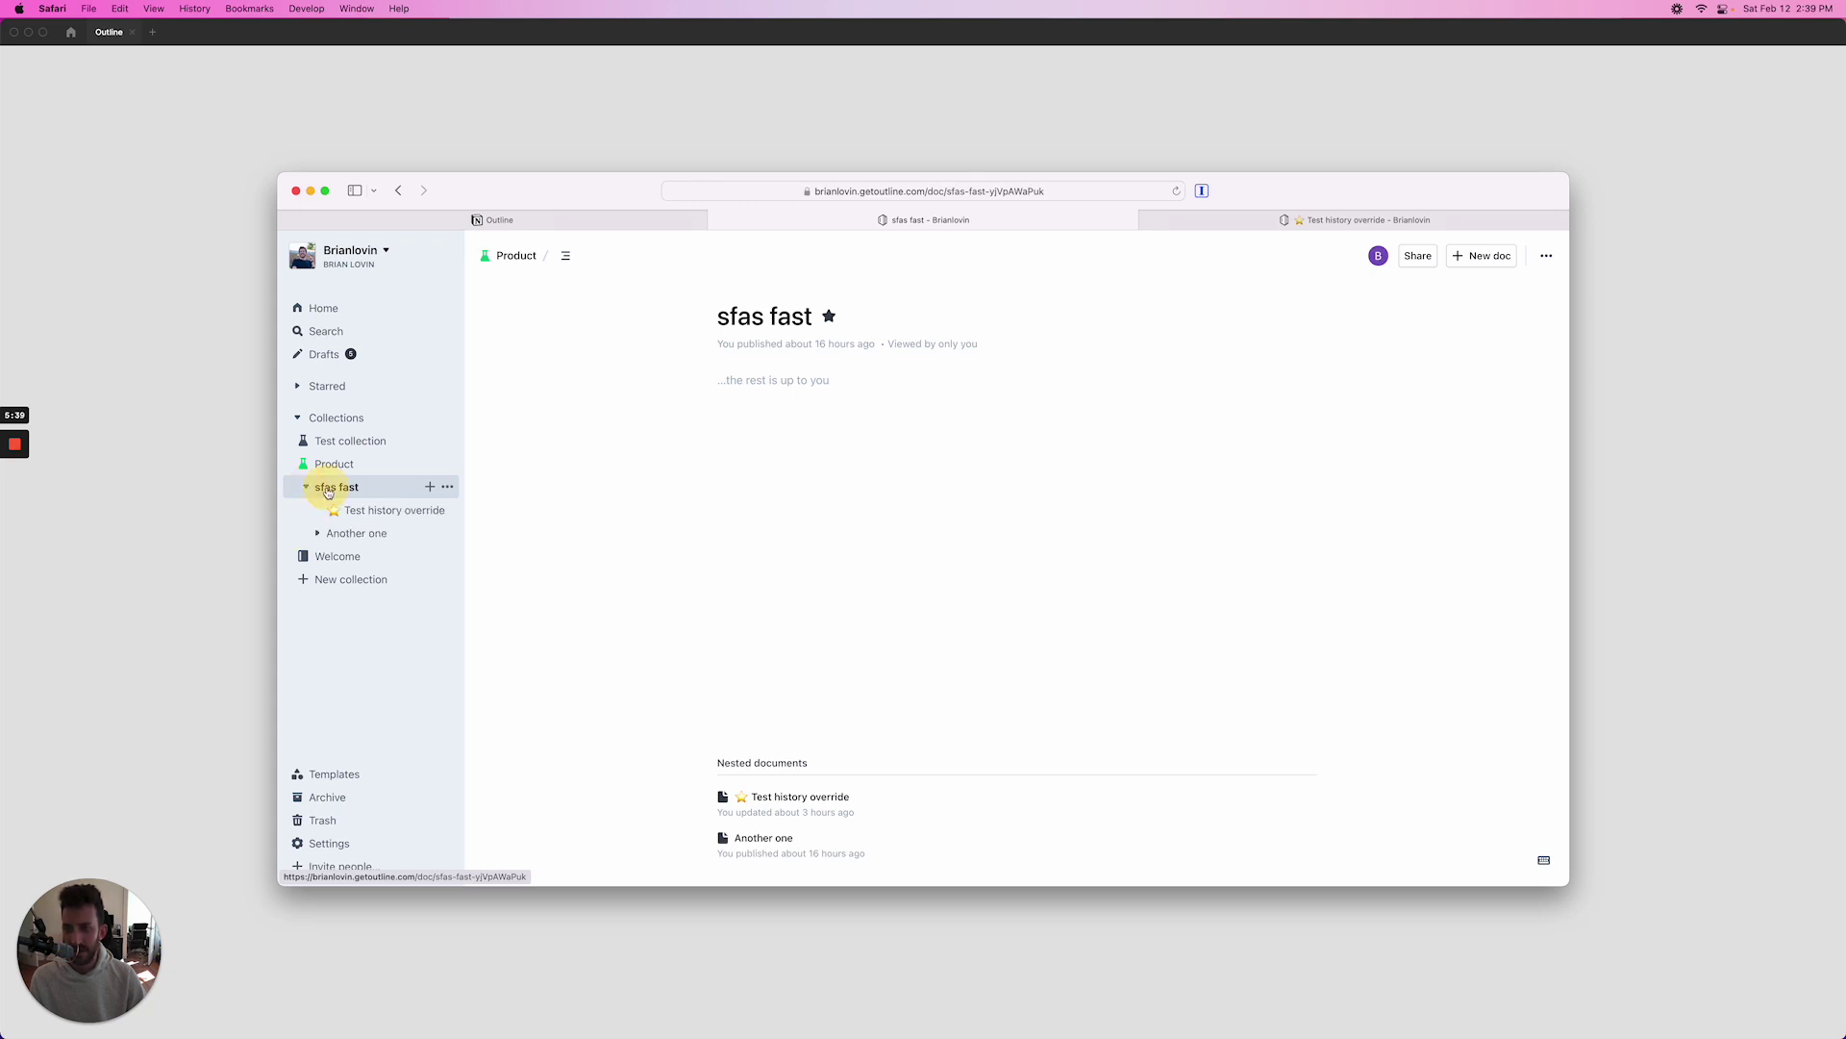
pyautogui.click(307, 488)
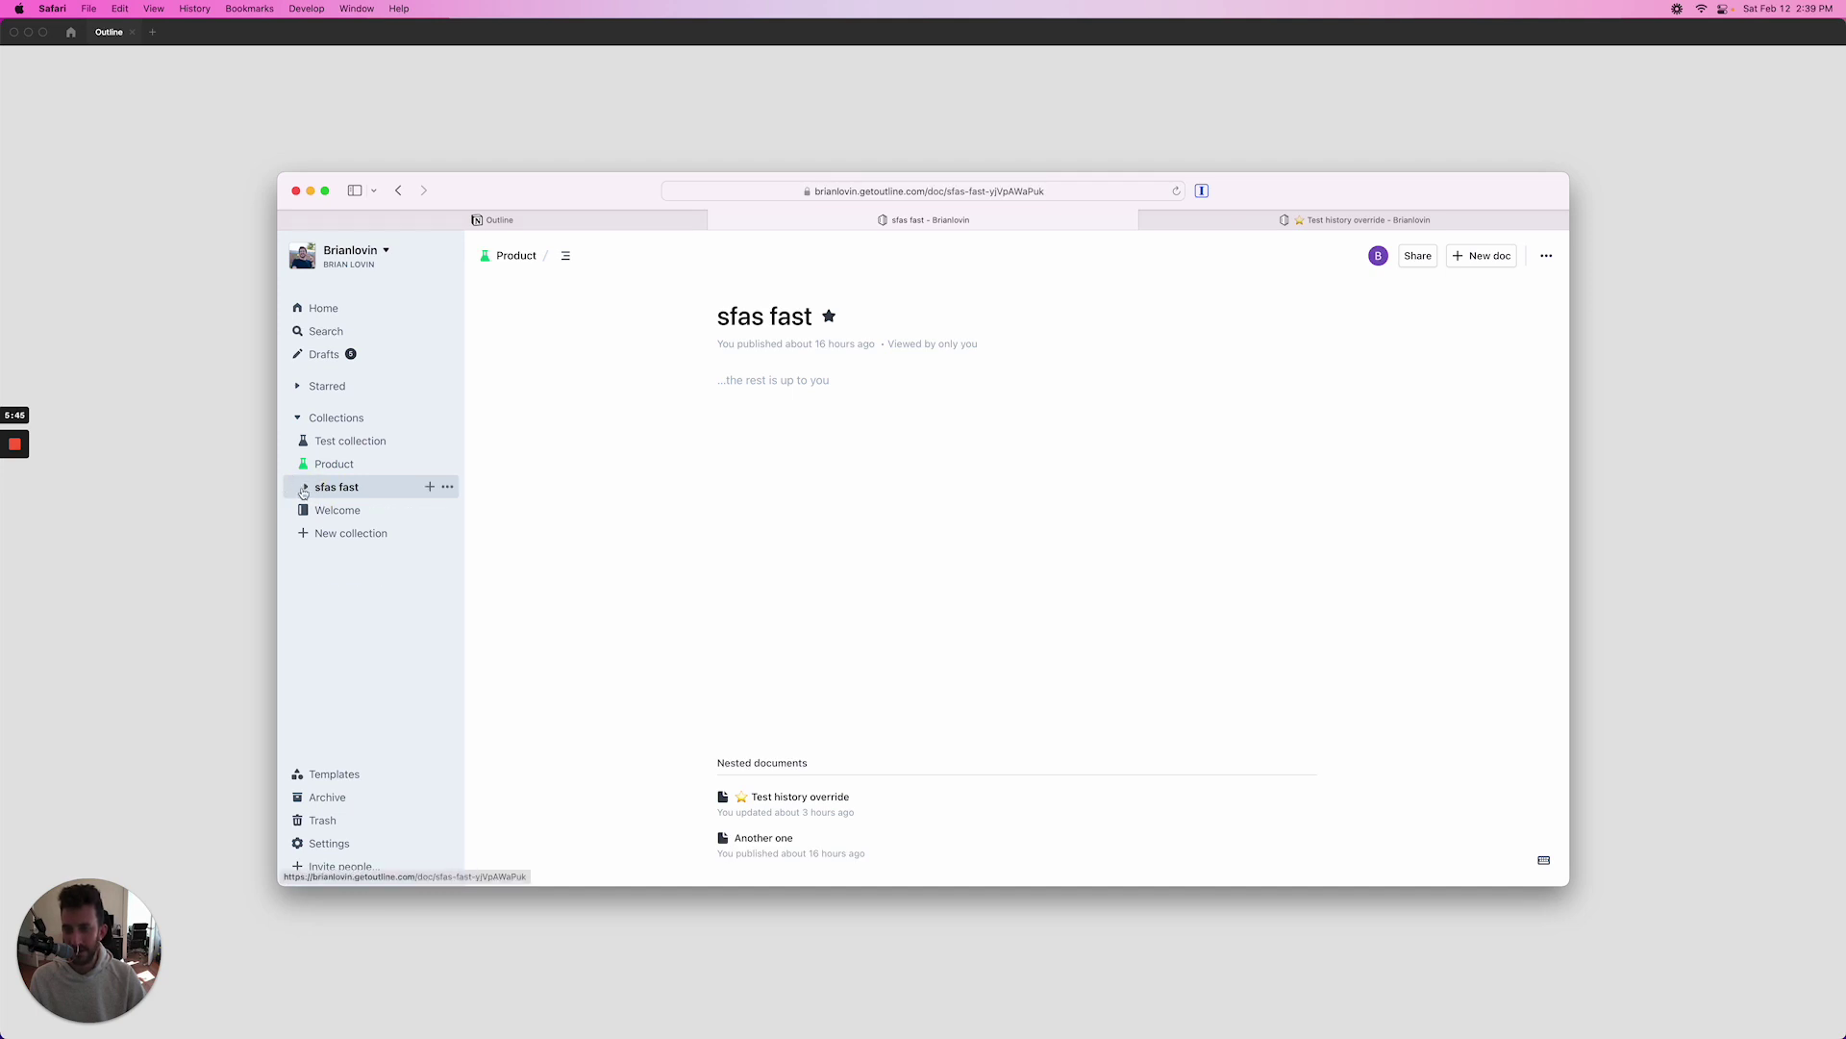
pyautogui.click(546, 222)
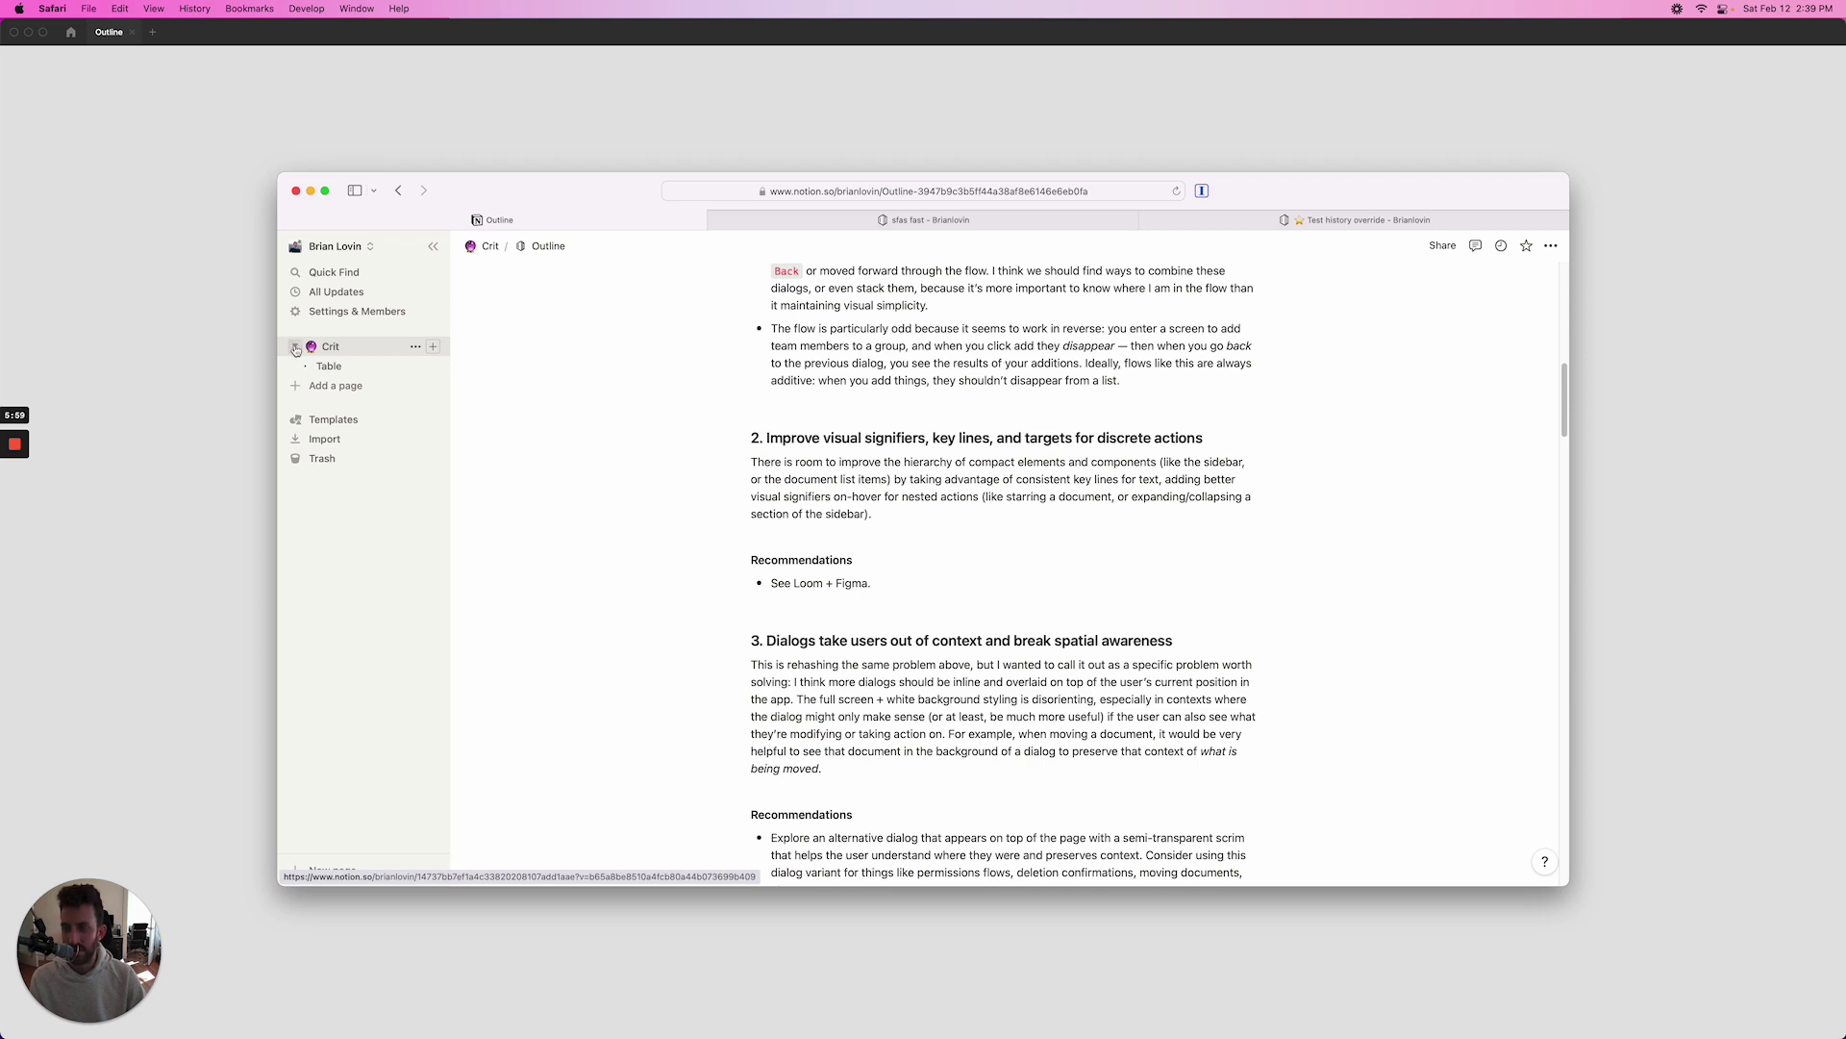
pyautogui.hotkey('ctrl', 'Tab')
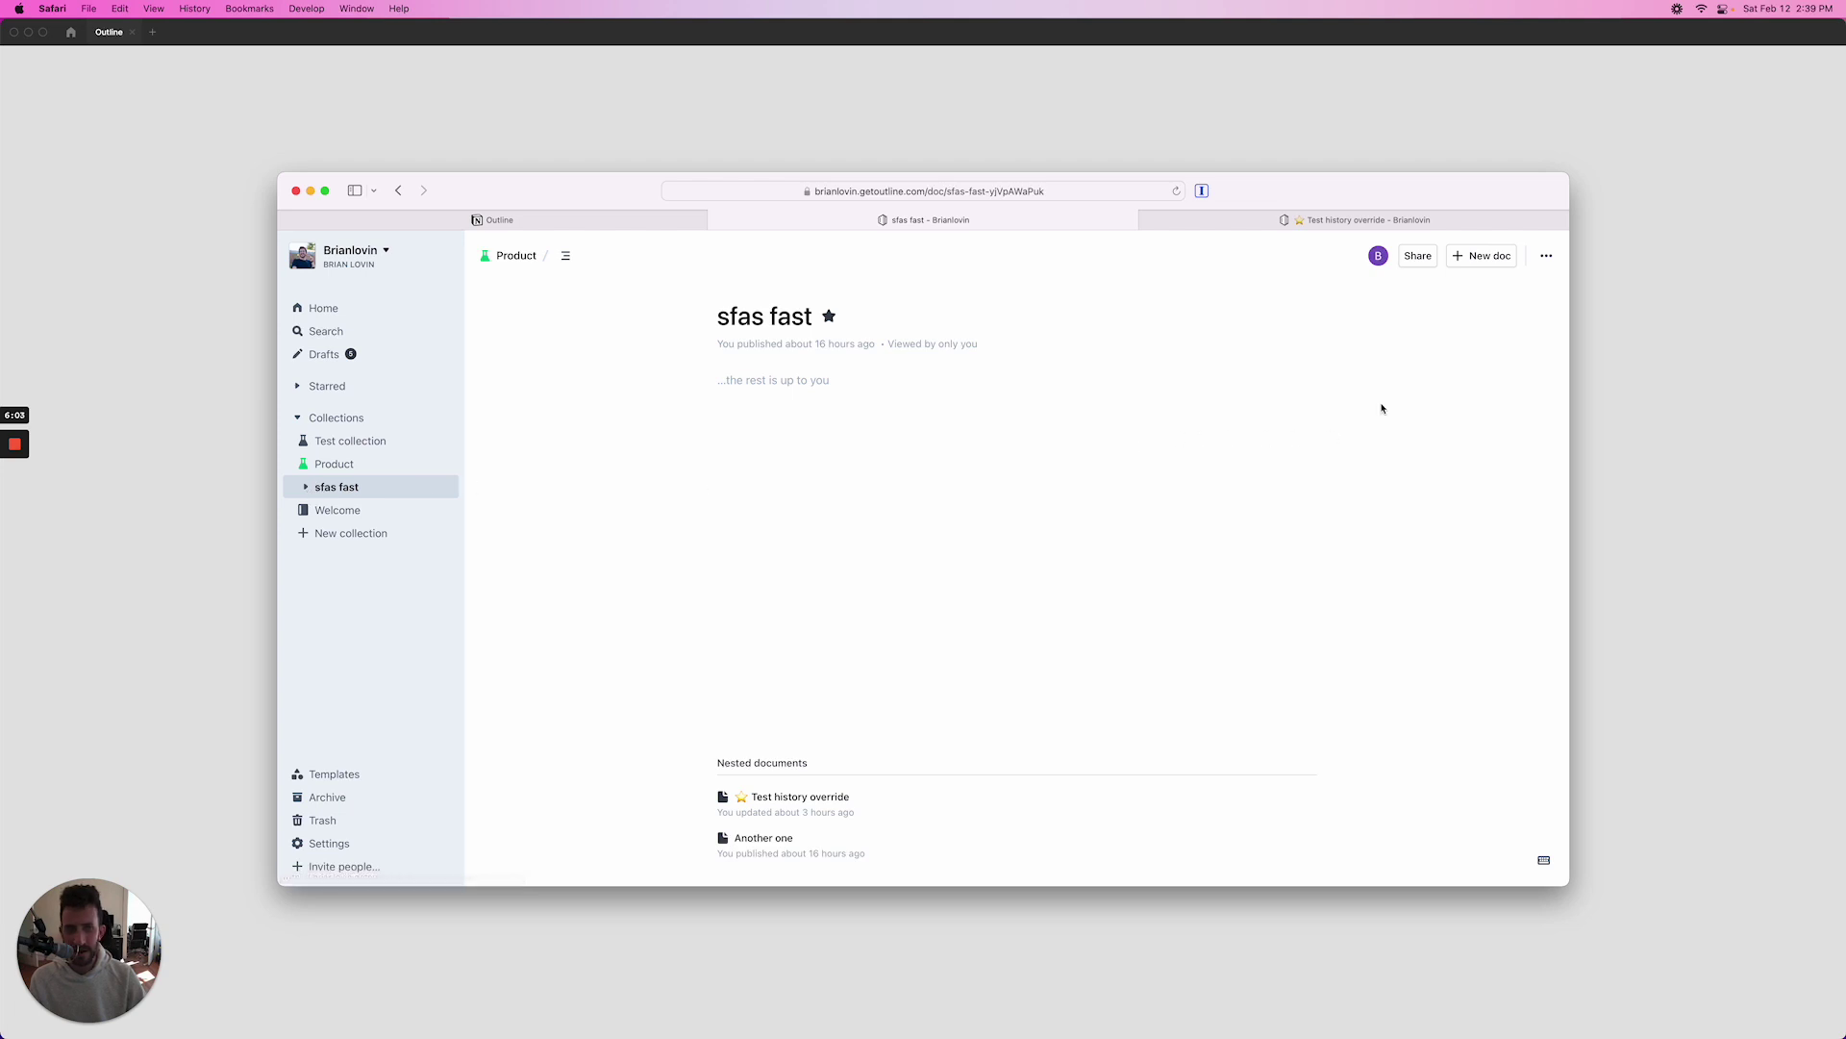
# Dismiss the sfas fast options menu and switch to the Test history override document.
pyautogui.click(1547, 257)
pyautogui.click(1546, 257)
pyautogui.hotkey('ctrl', 'Tab')
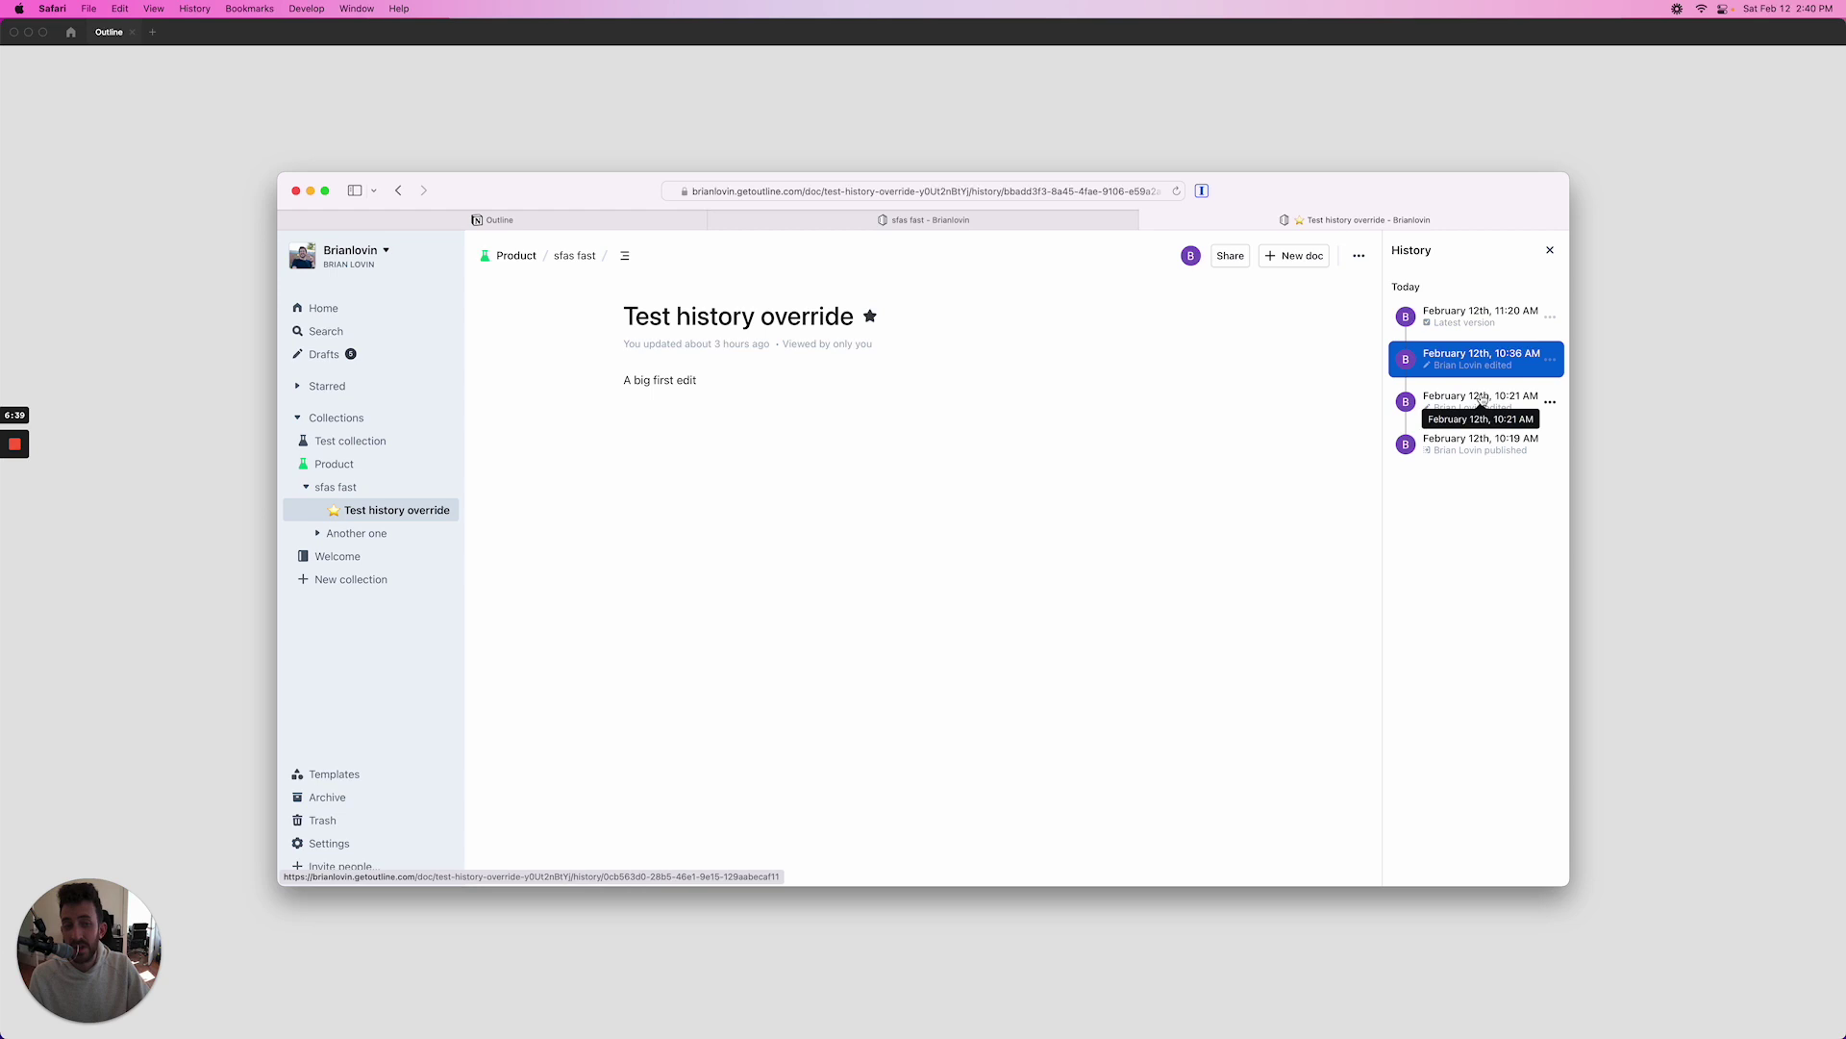
# Preview the 10:21 AM and 10:36 AM versions, then return to the latest version.
pyautogui.click(1474, 401)
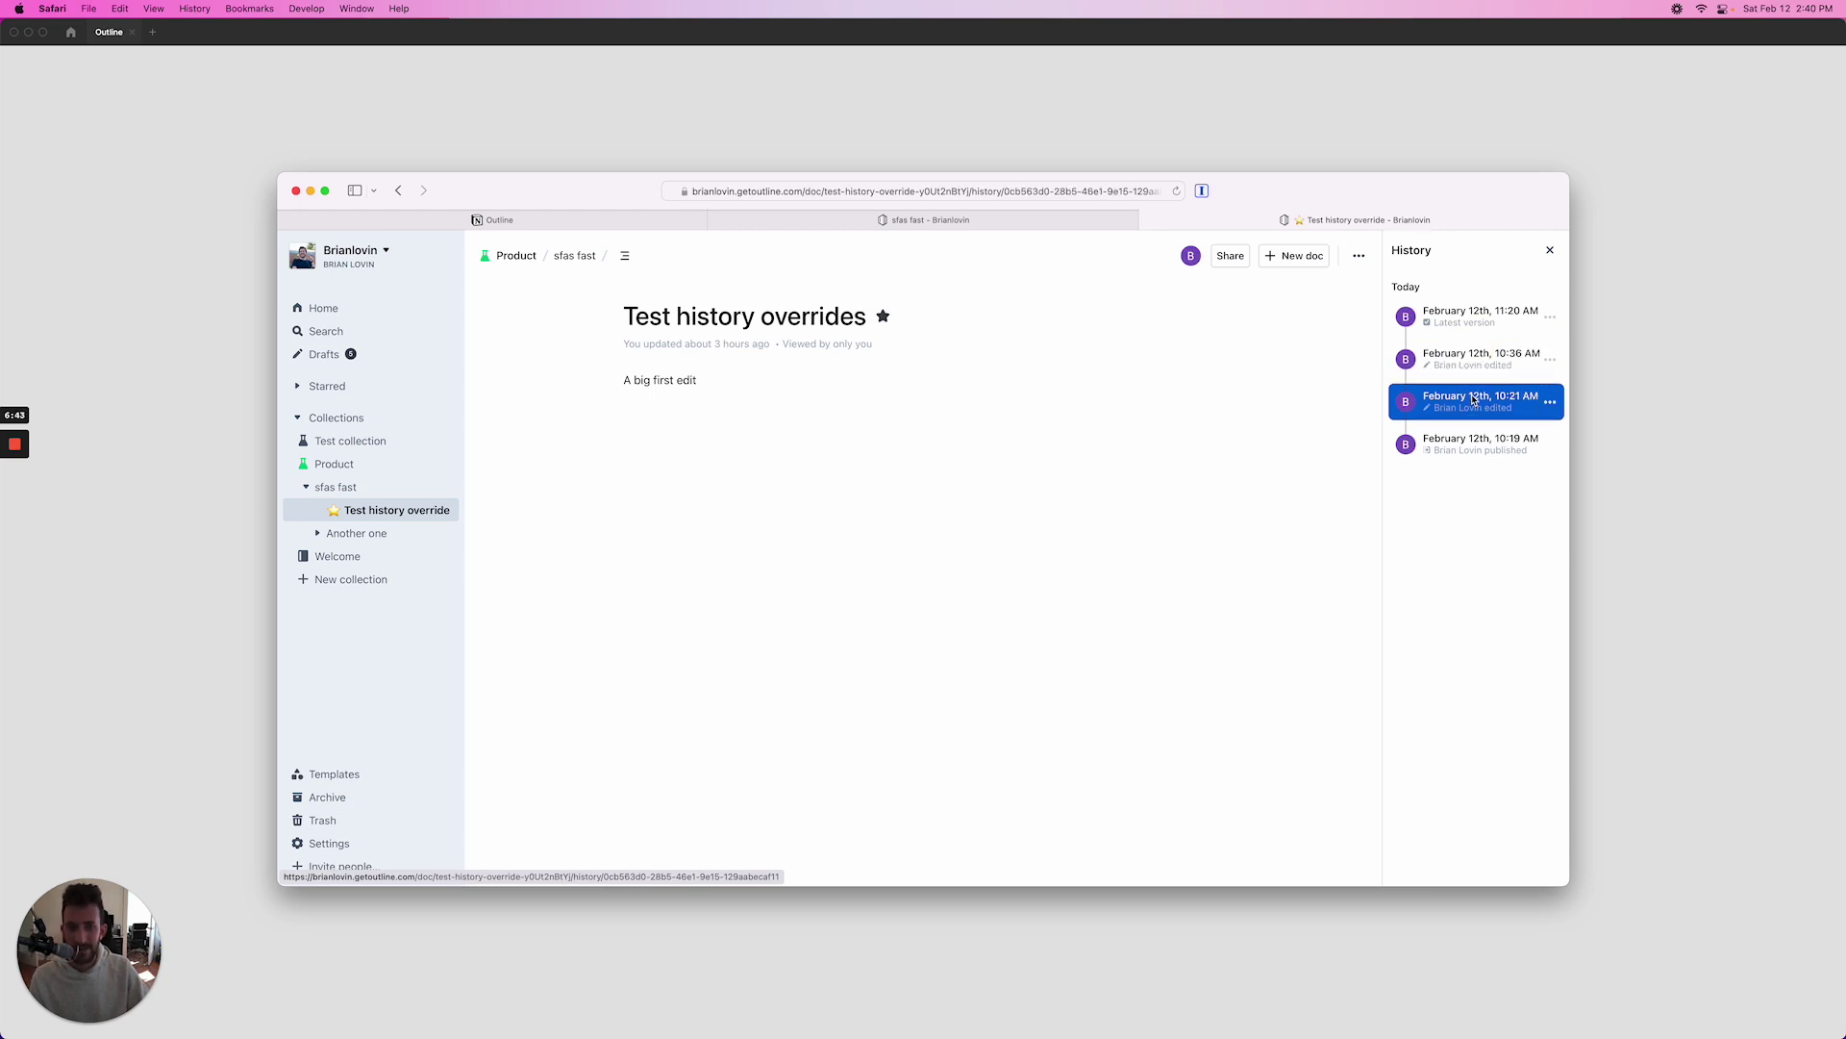
pyautogui.click(1551, 361)
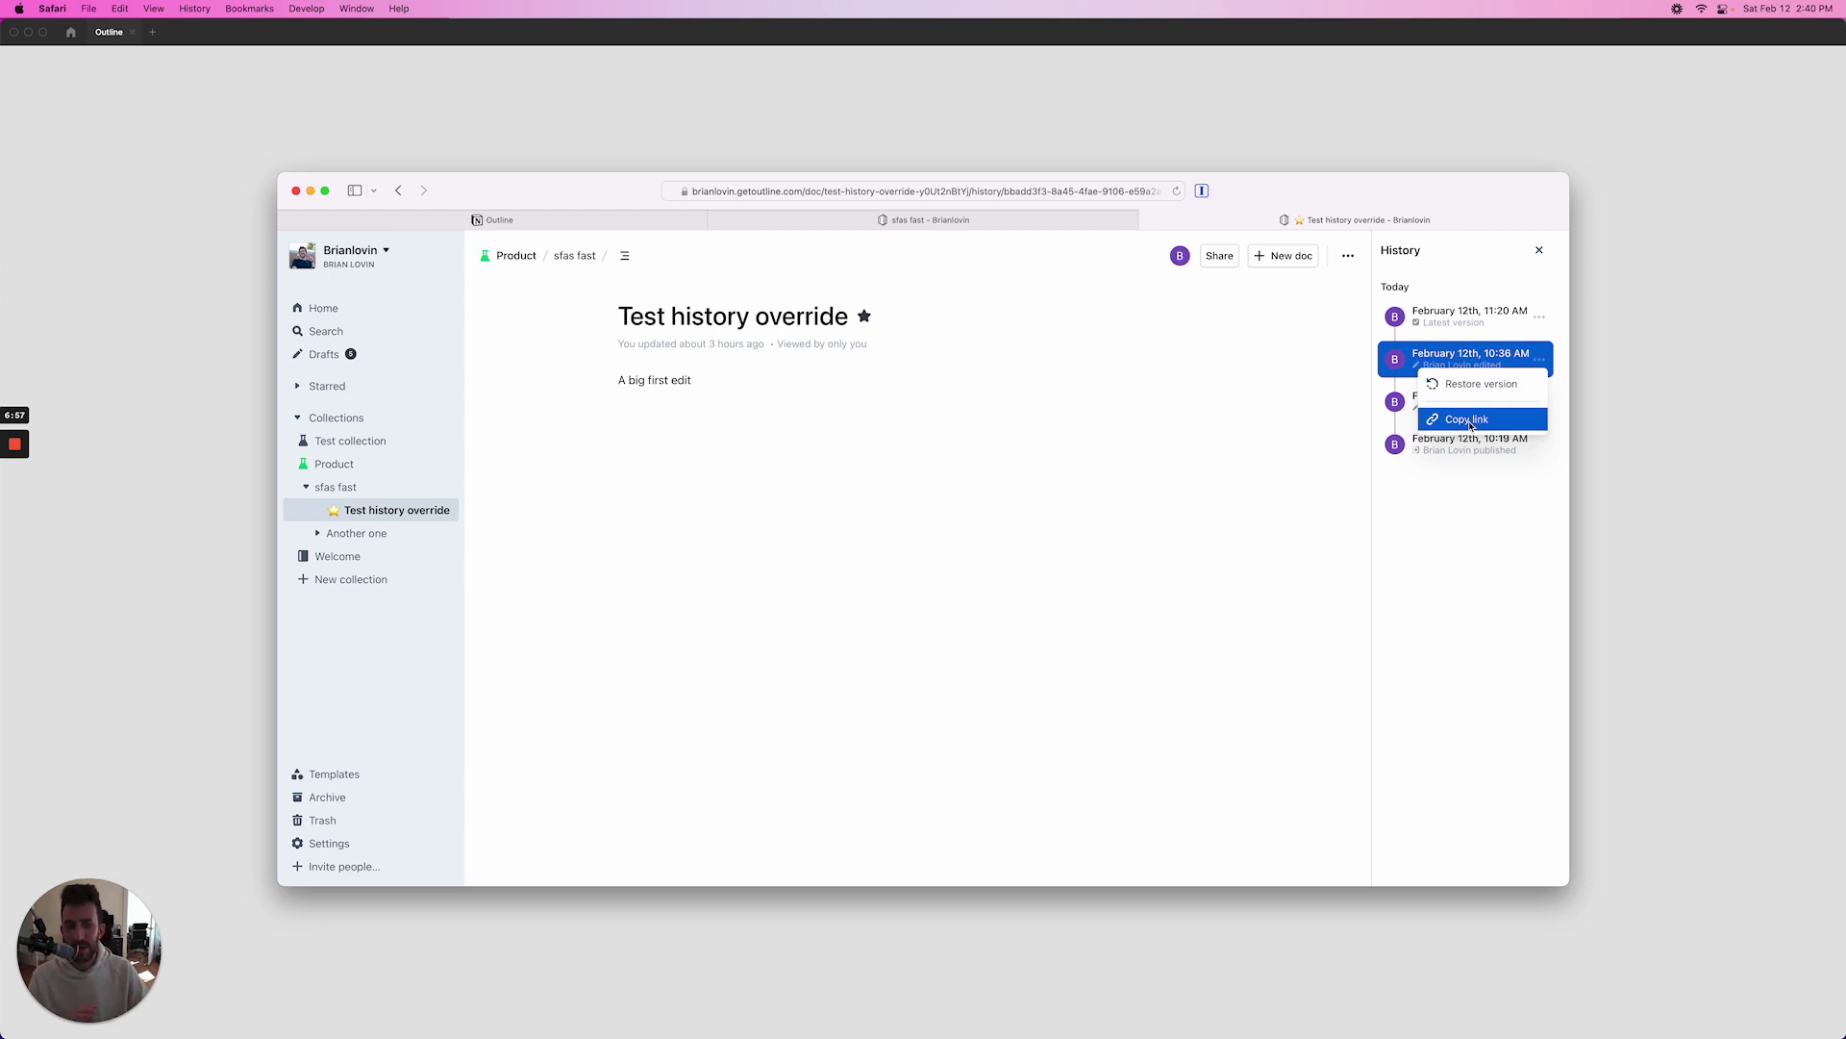
pyautogui.click(1461, 327)
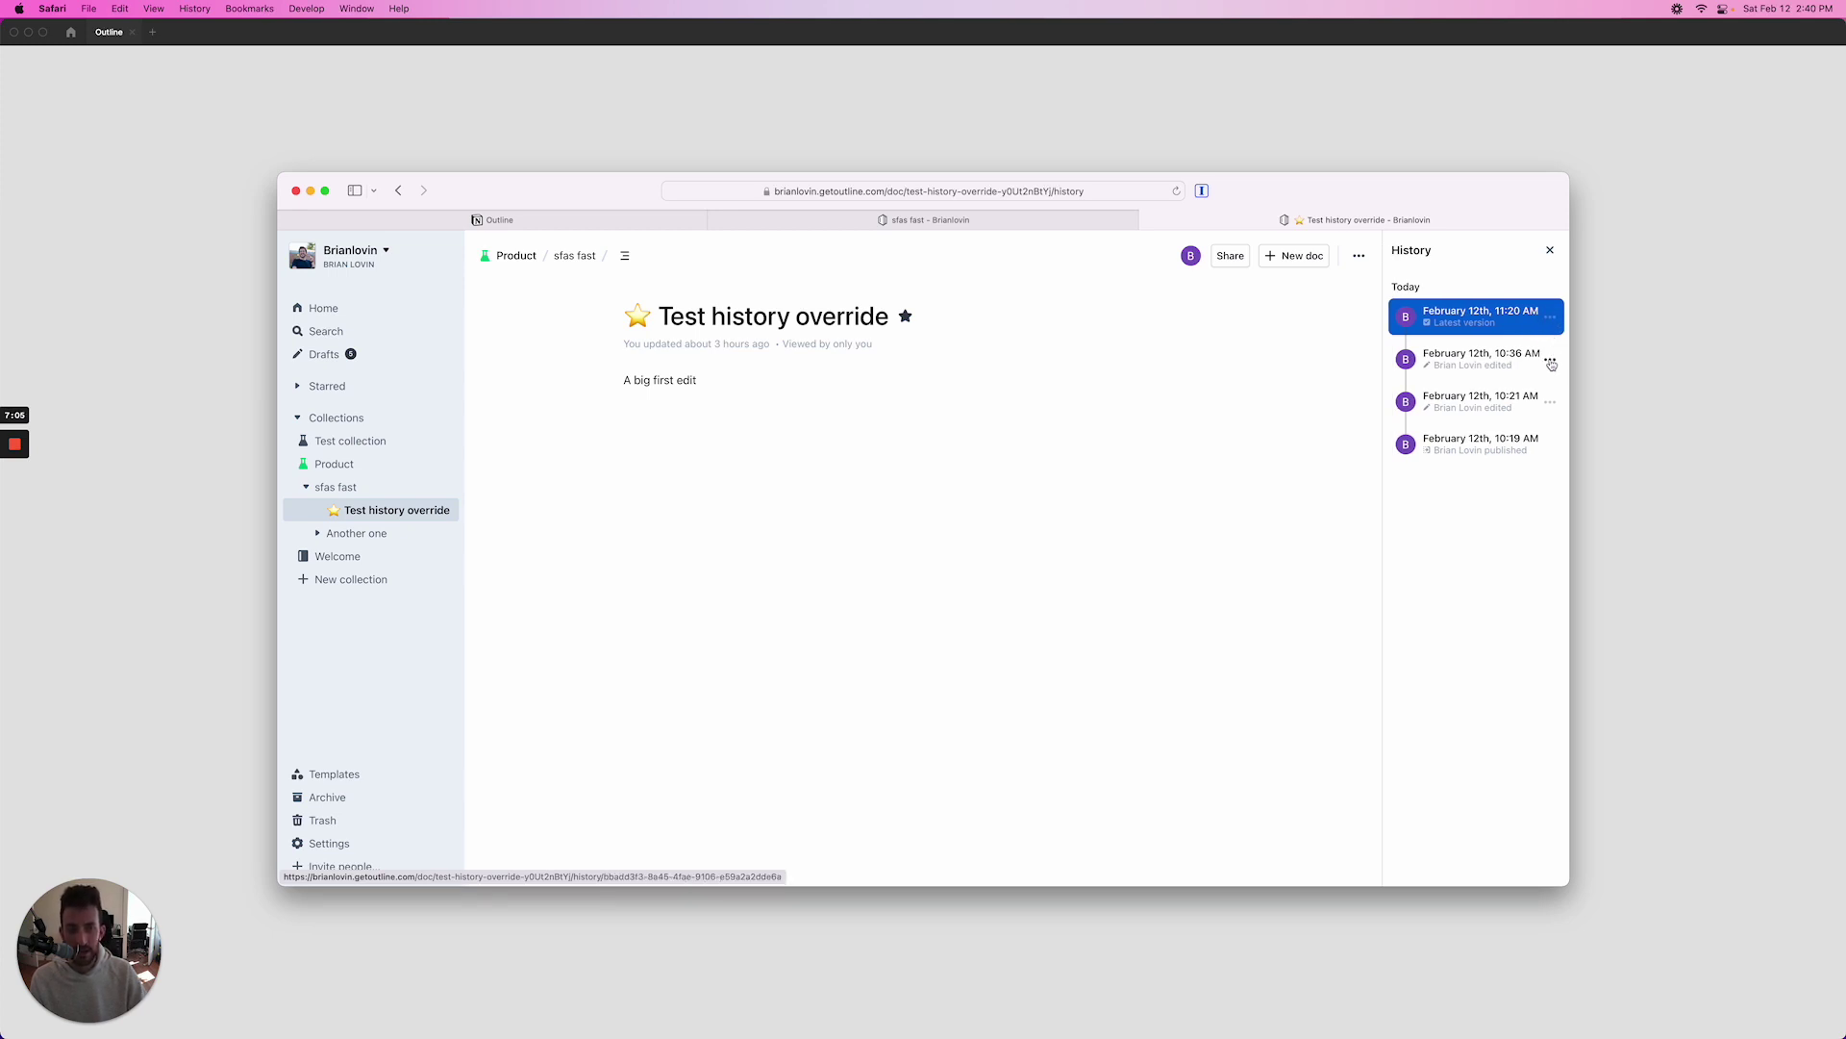
pyautogui.click(1551, 363)
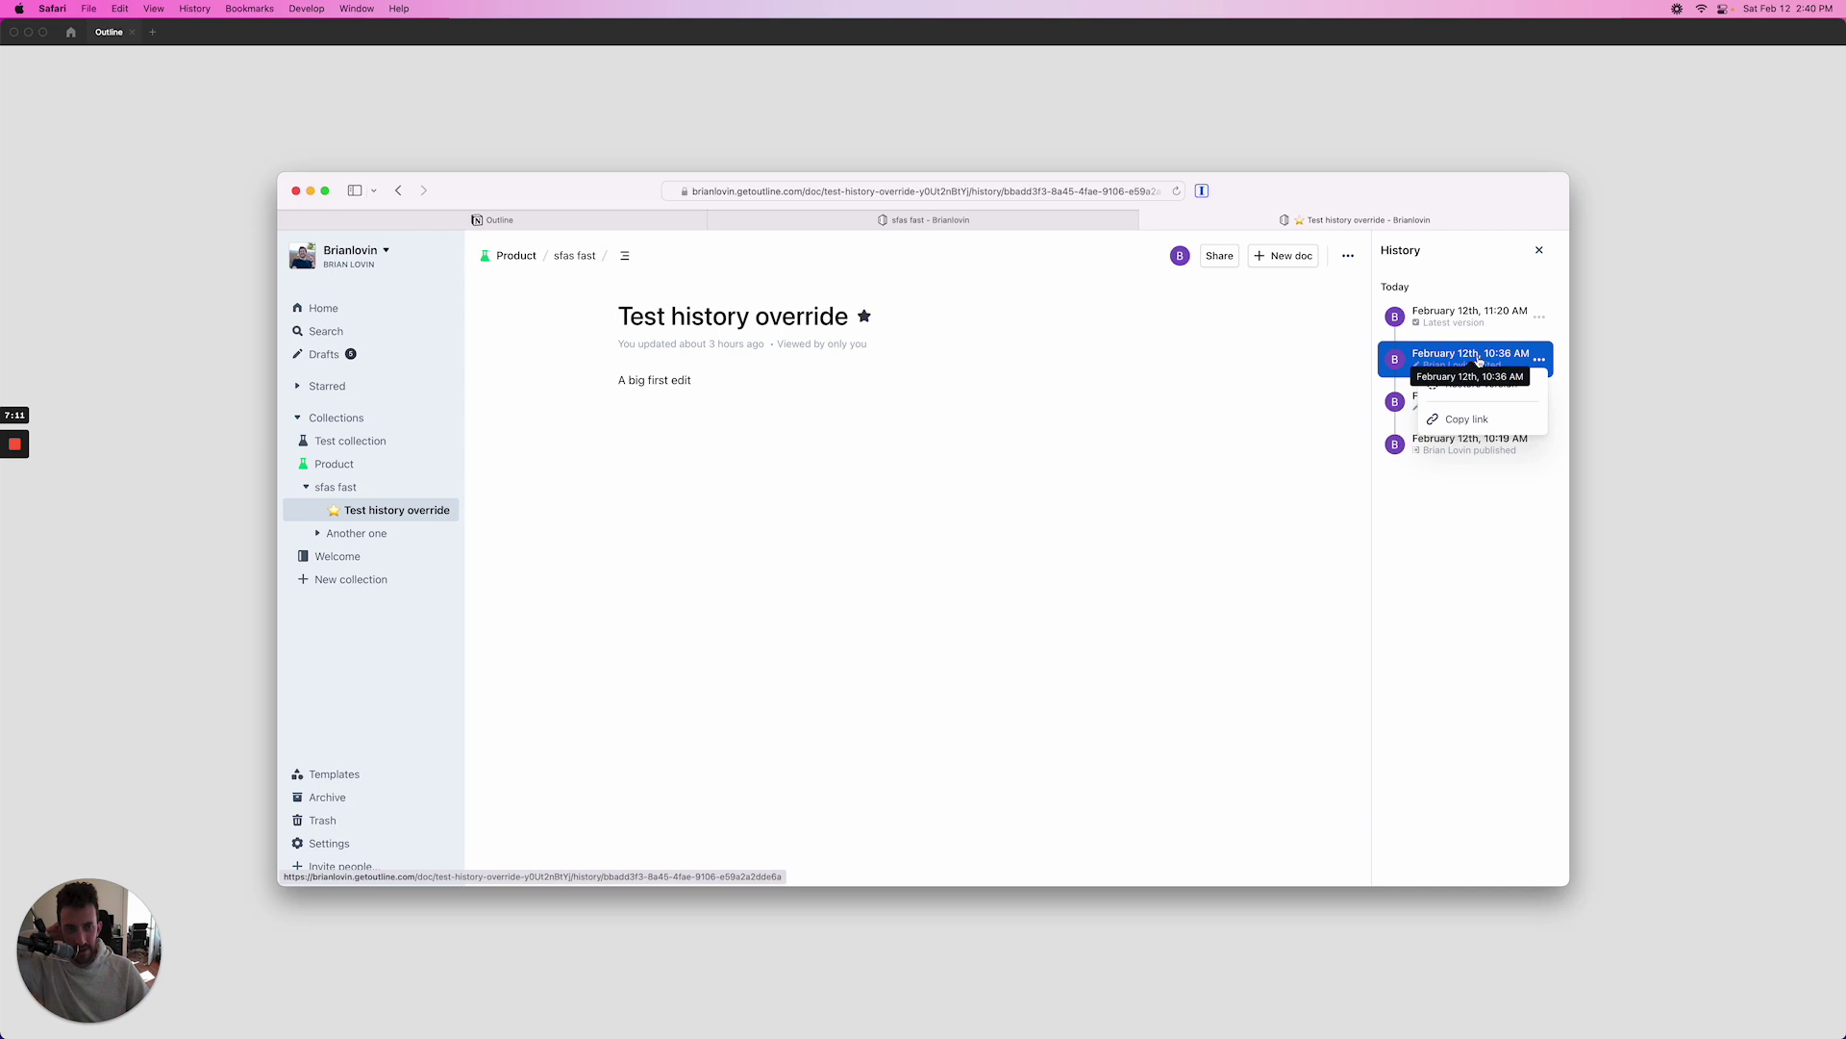
pyautogui.click(1478, 361)
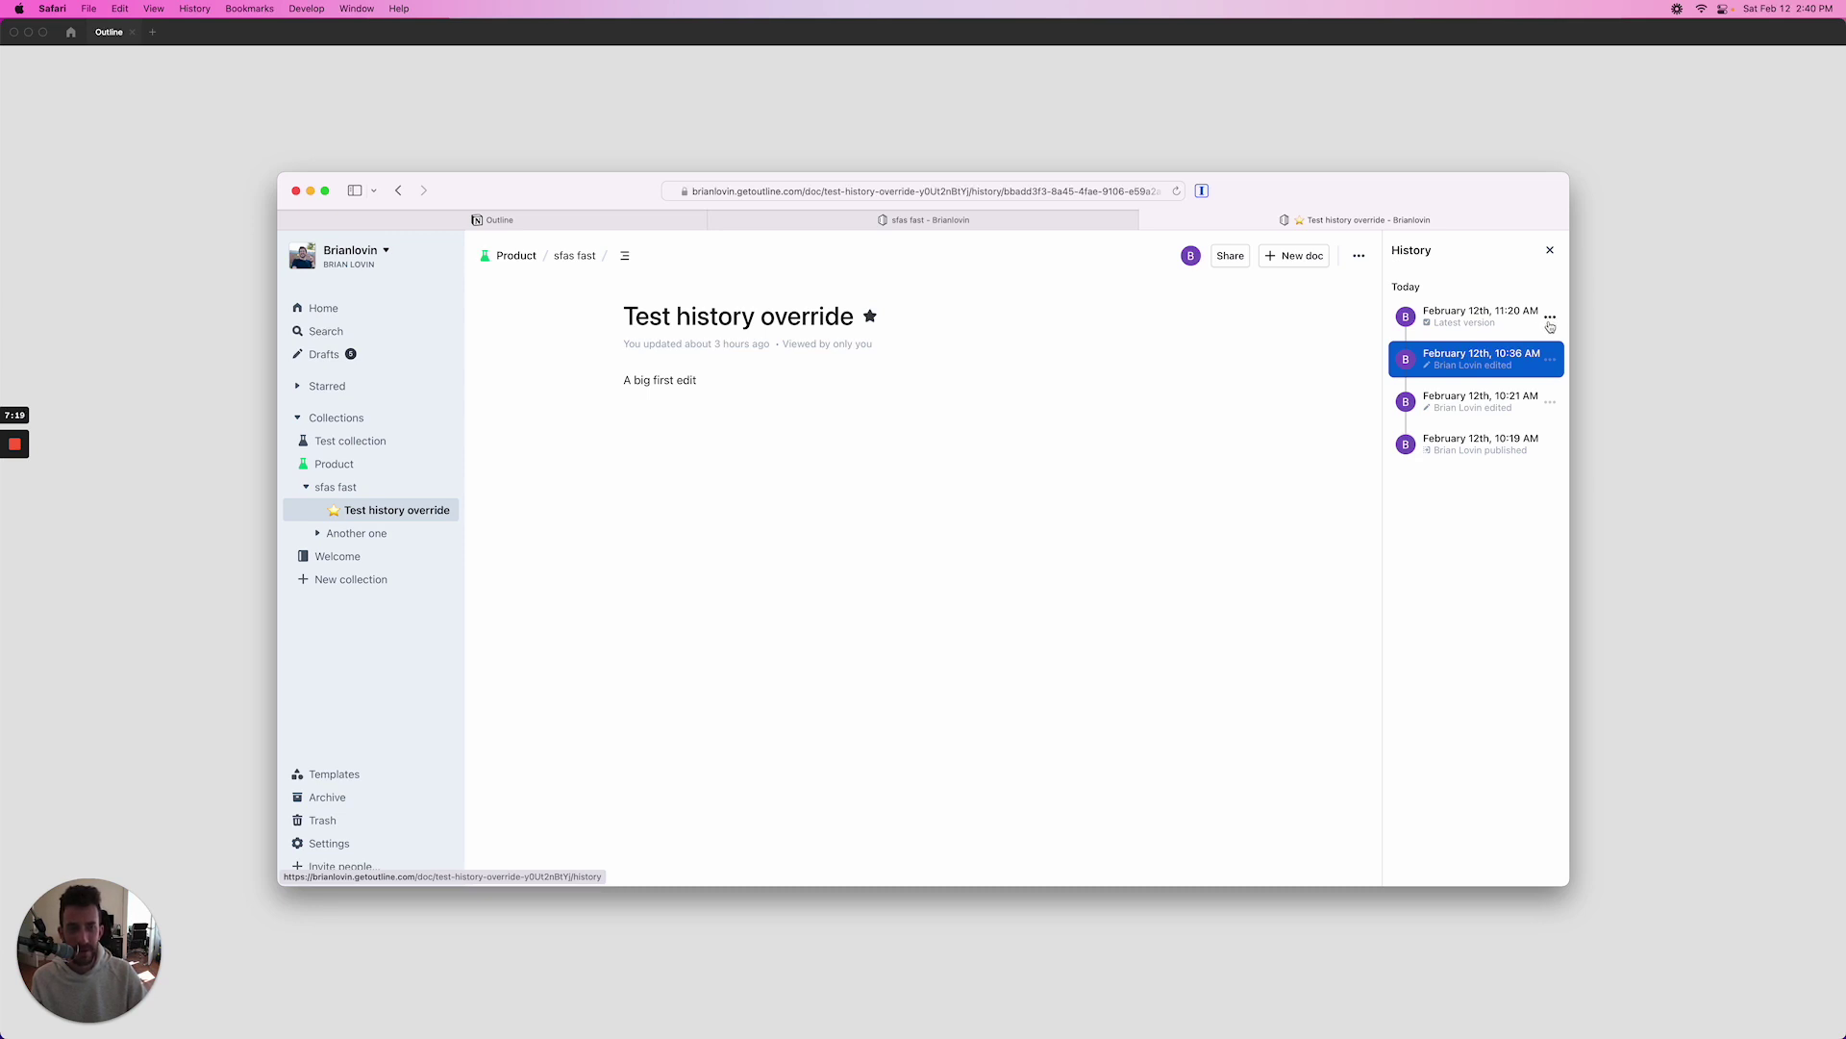
pyautogui.click(1514, 316)
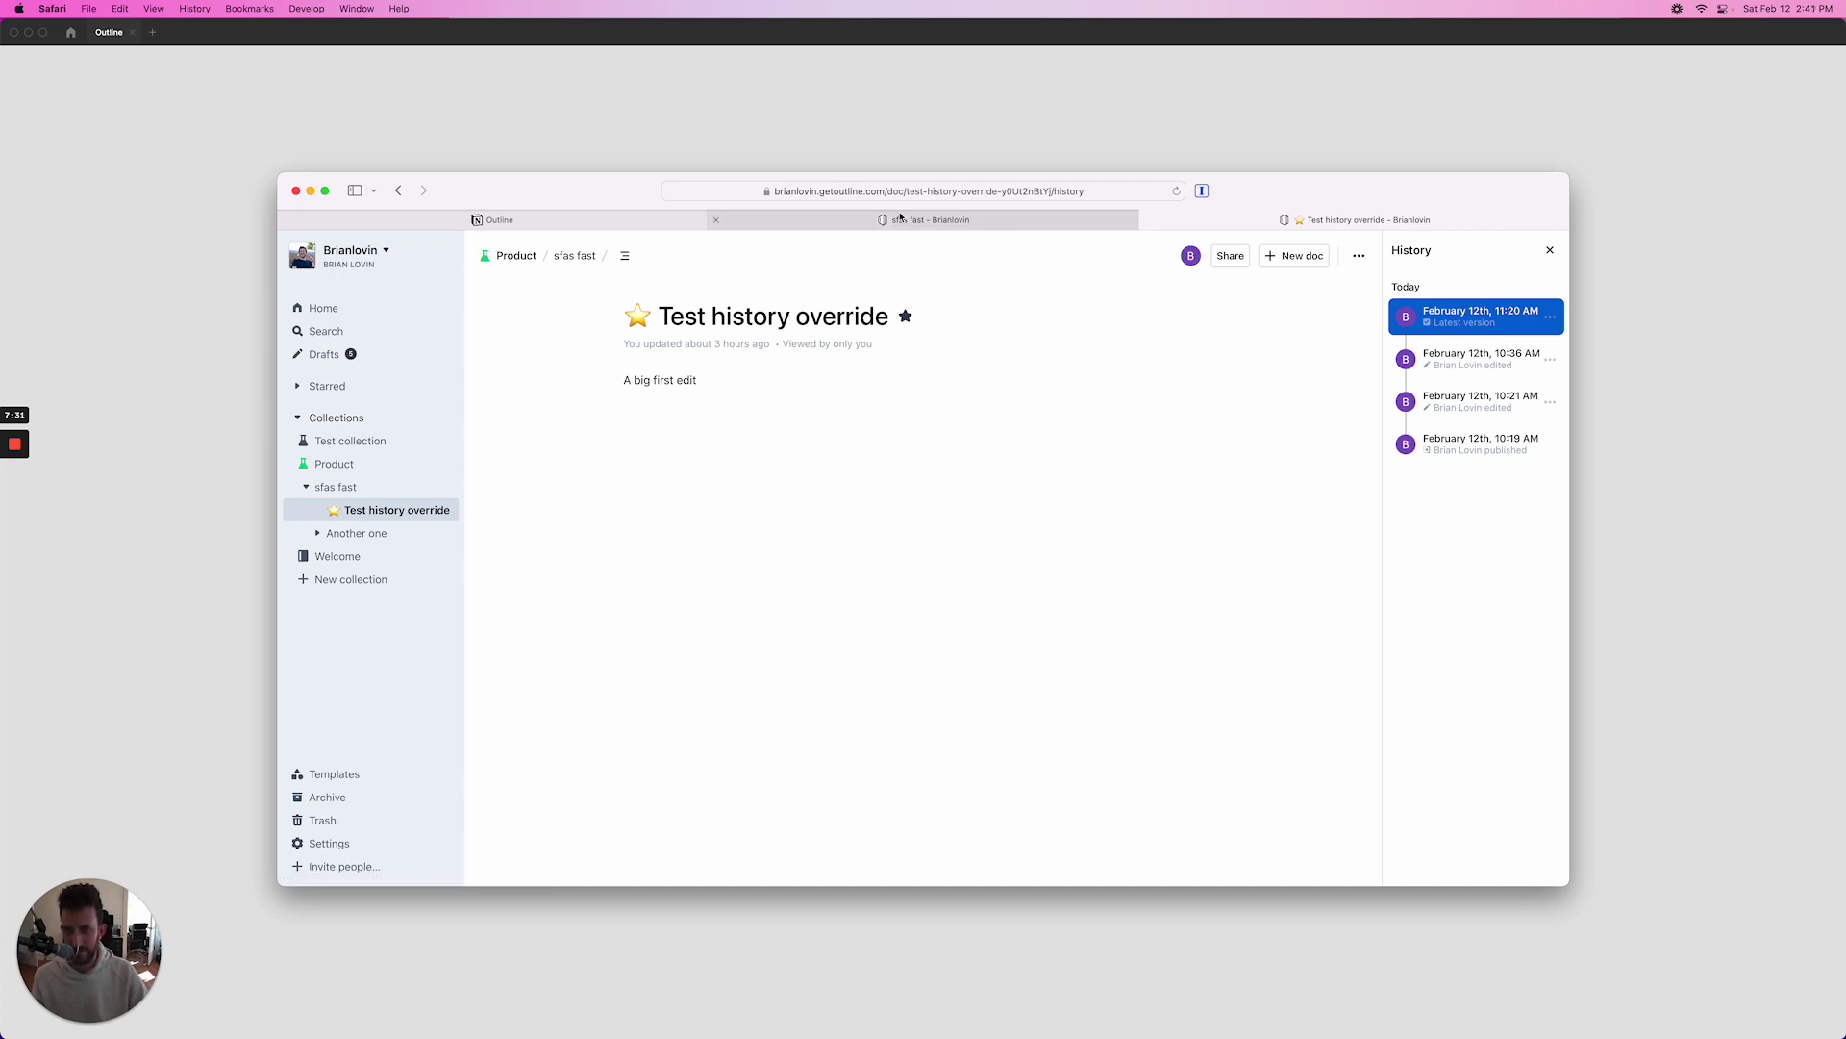
# Open the starred 'sfas fast', expand 'This is a template for foo', then return to the Notion notes.
pyautogui.doubleClick(650, 314)
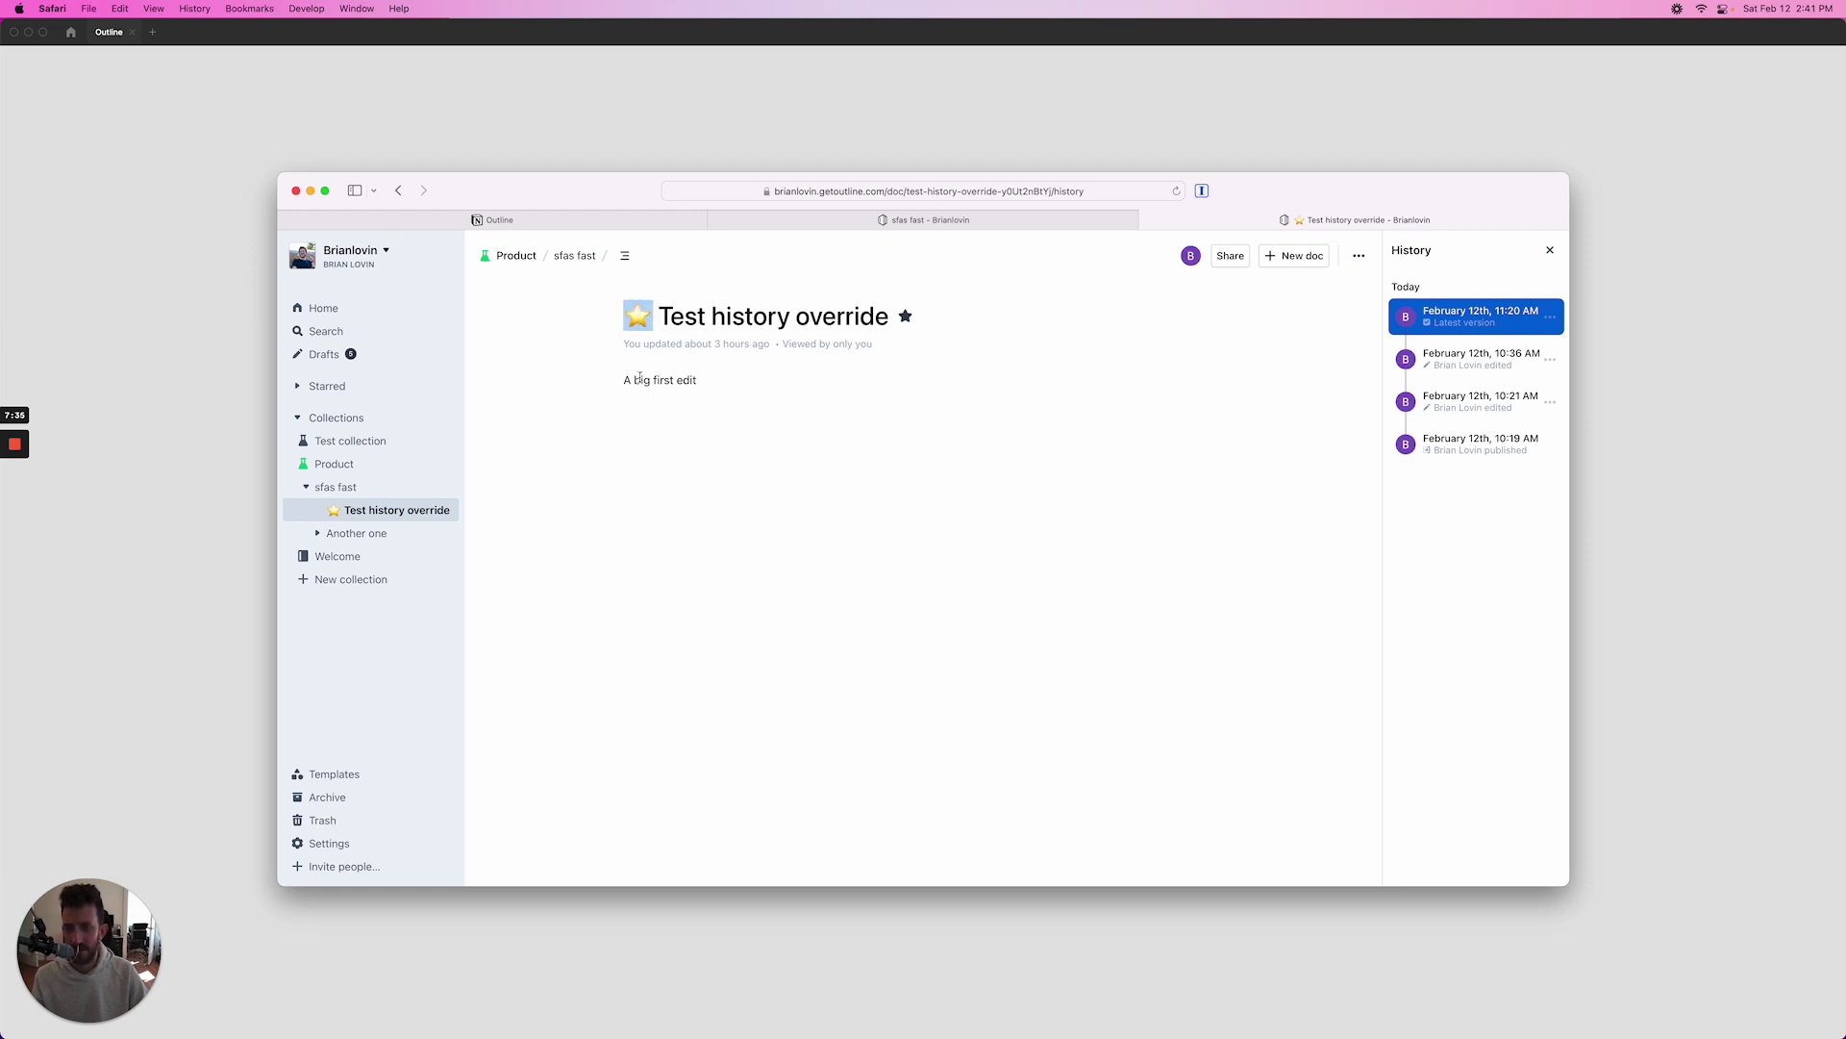
pyautogui.click(331, 387)
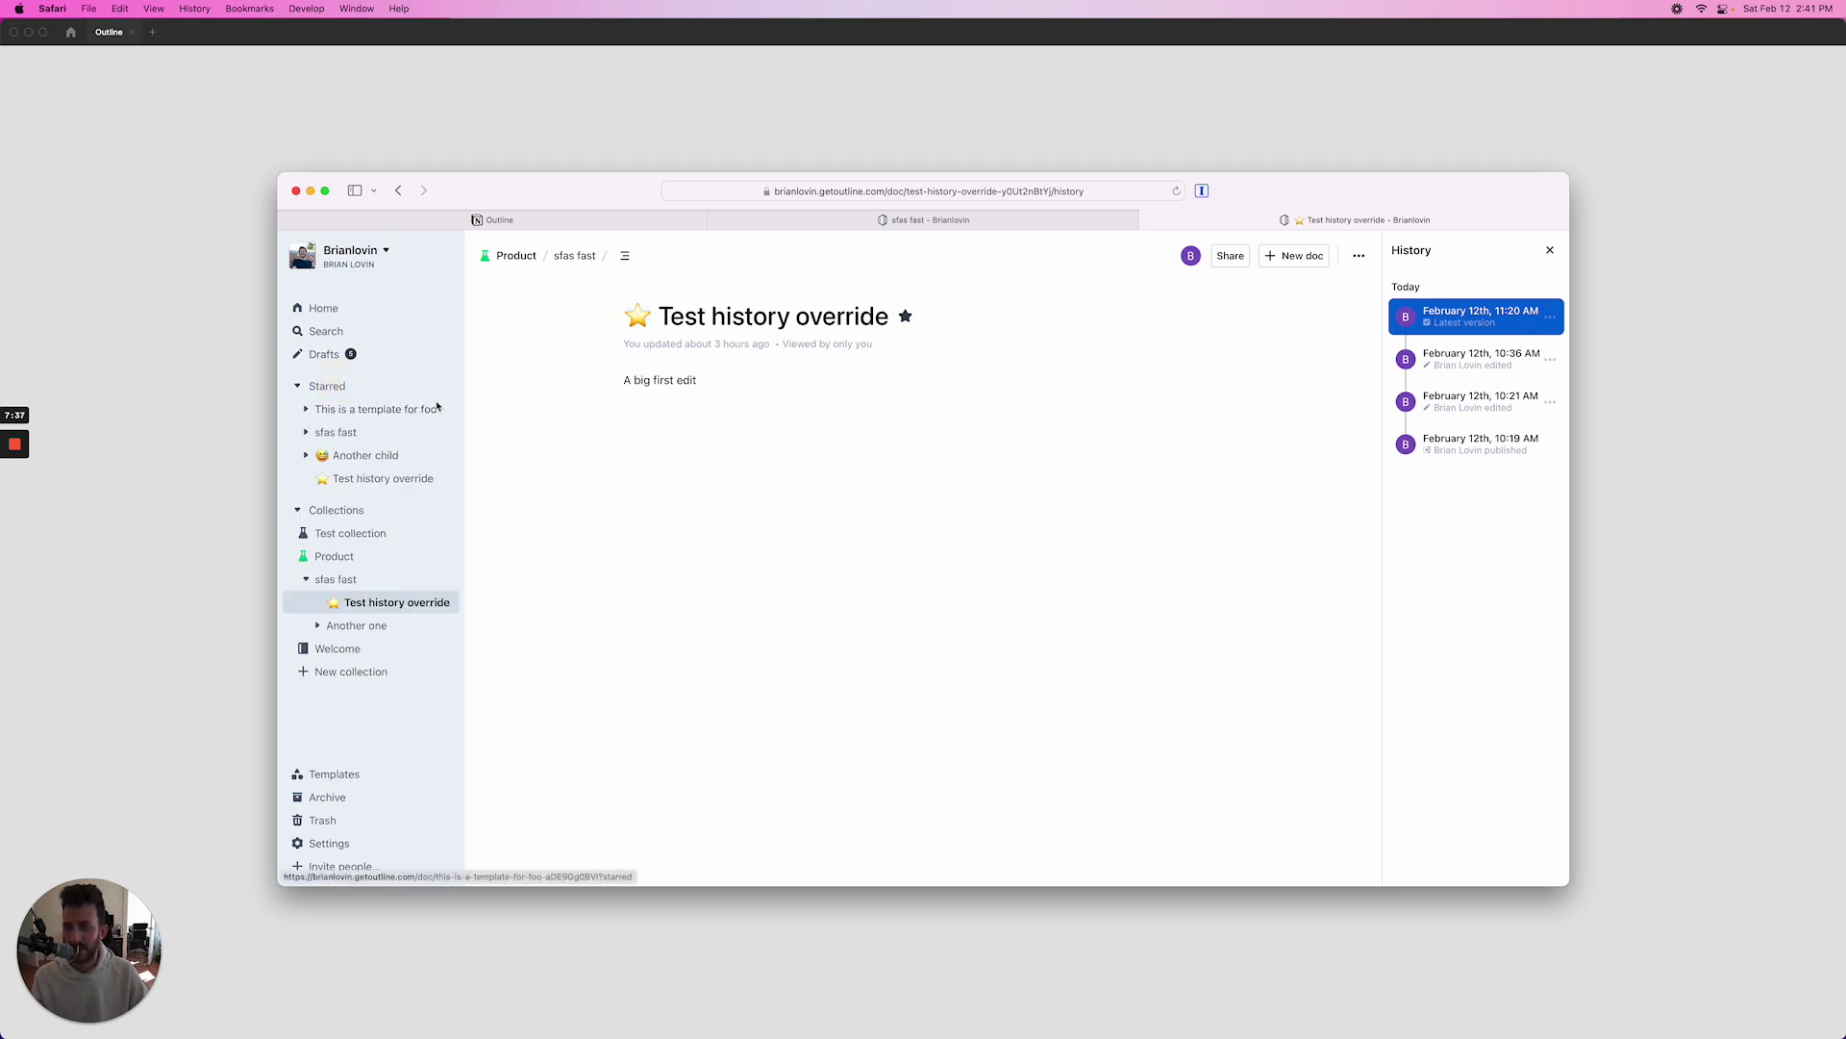
pyautogui.click(343, 431)
pyautogui.click(305, 409)
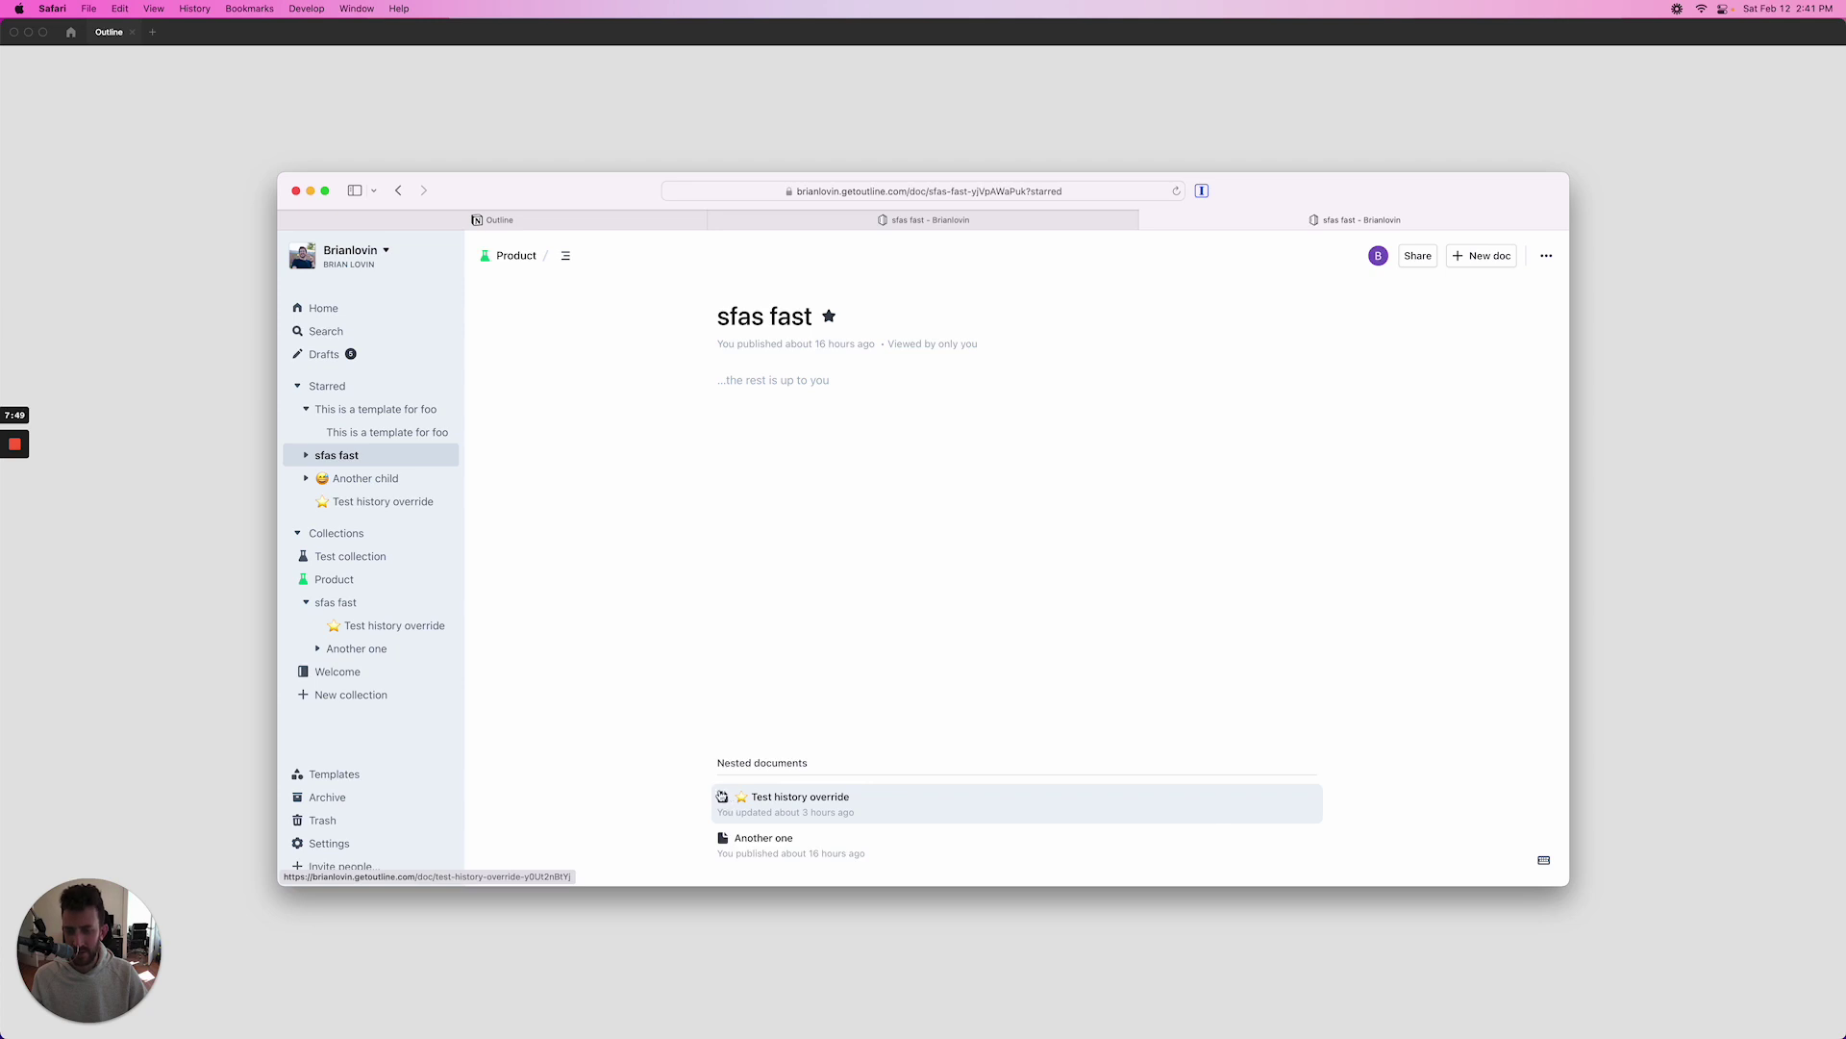
pyautogui.click(524, 219)
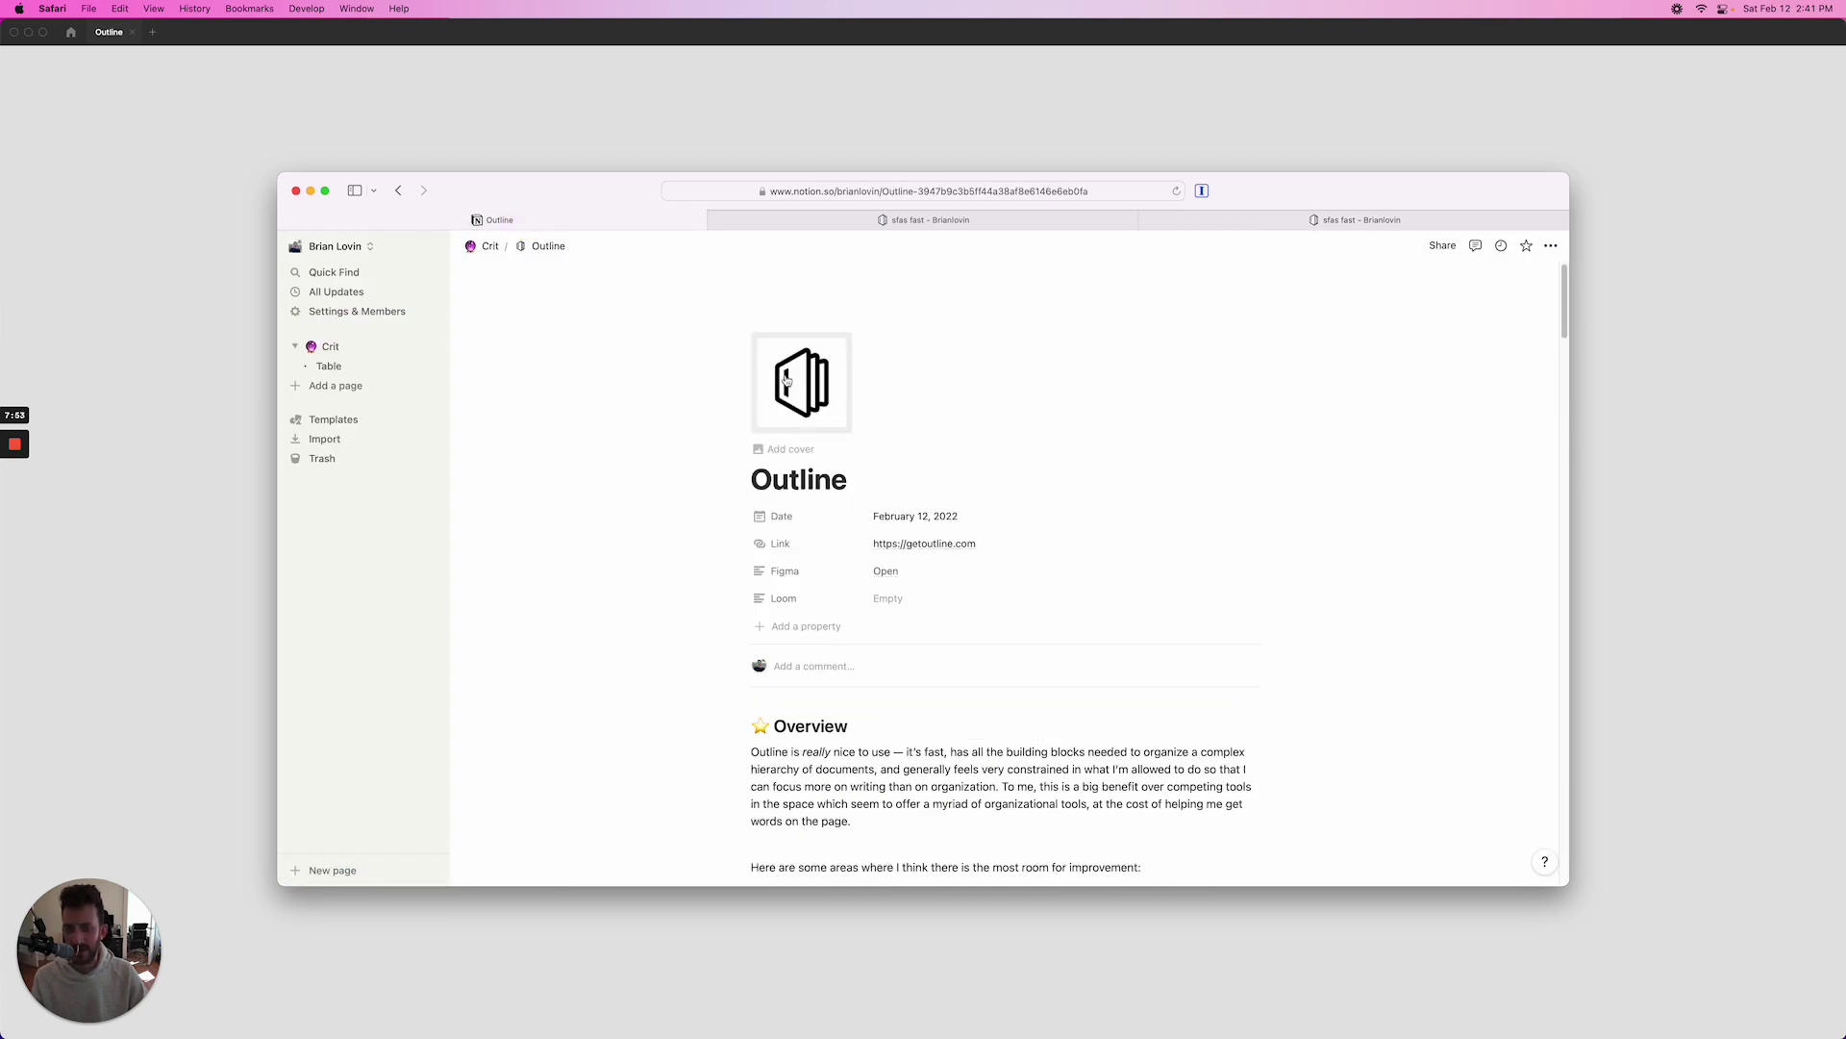
# Switch to the 'sfas fast - Brianlovin' Safari tab to bring back the Outline document.
pyautogui.click(910, 220)
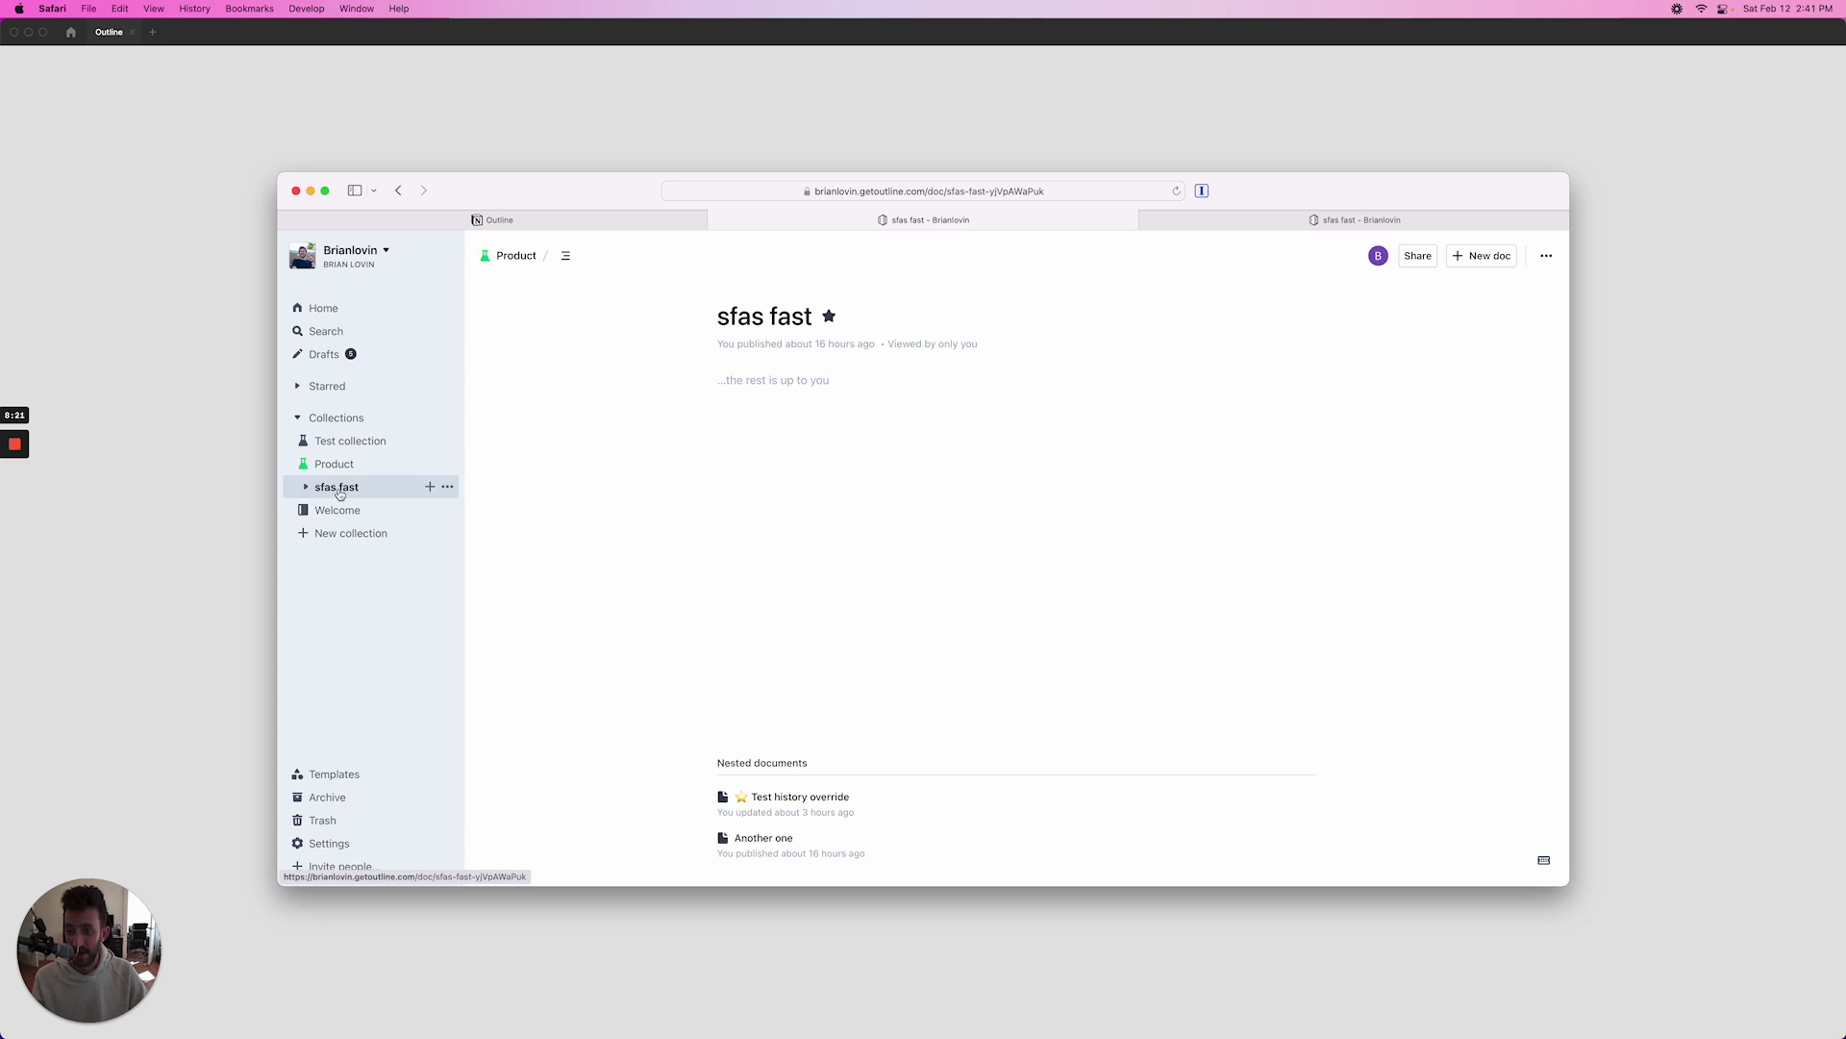
# Expand the sfas fast and Starred sections in Outline's sidebar.
pyautogui.click(305, 488)
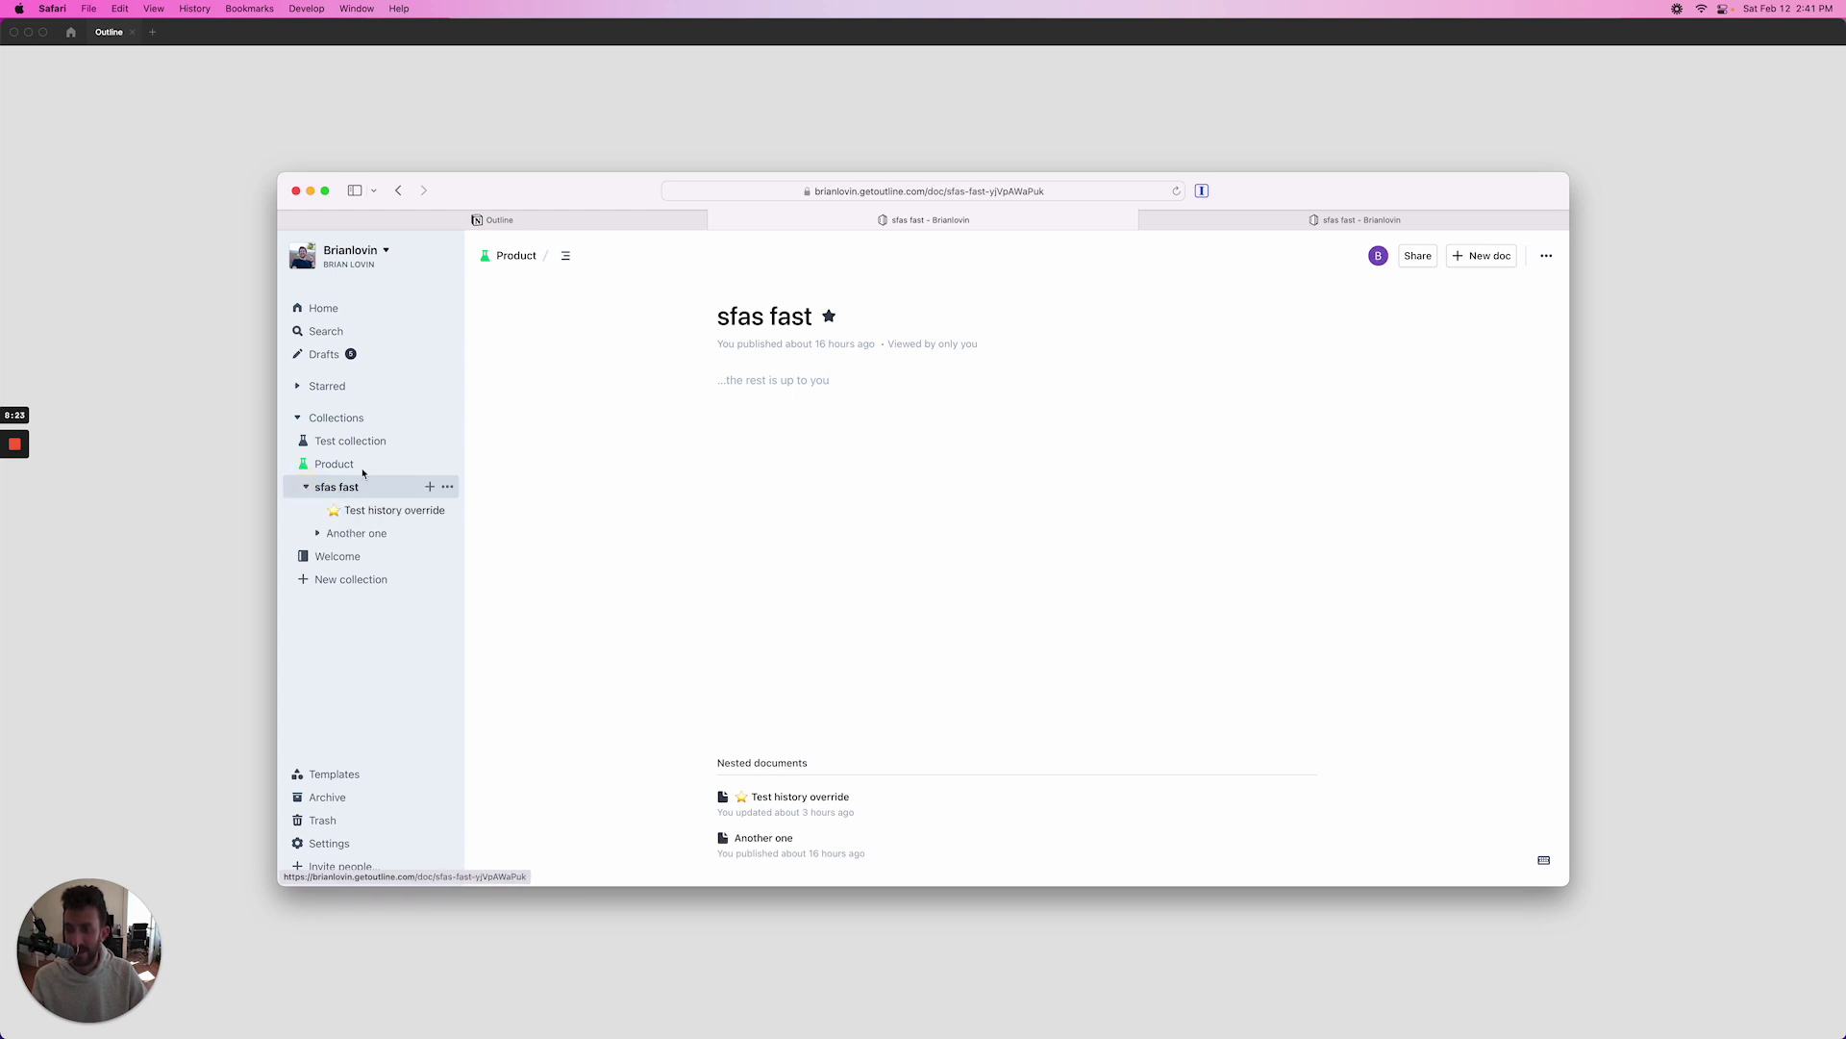
pyautogui.click(299, 389)
pyautogui.click(299, 388)
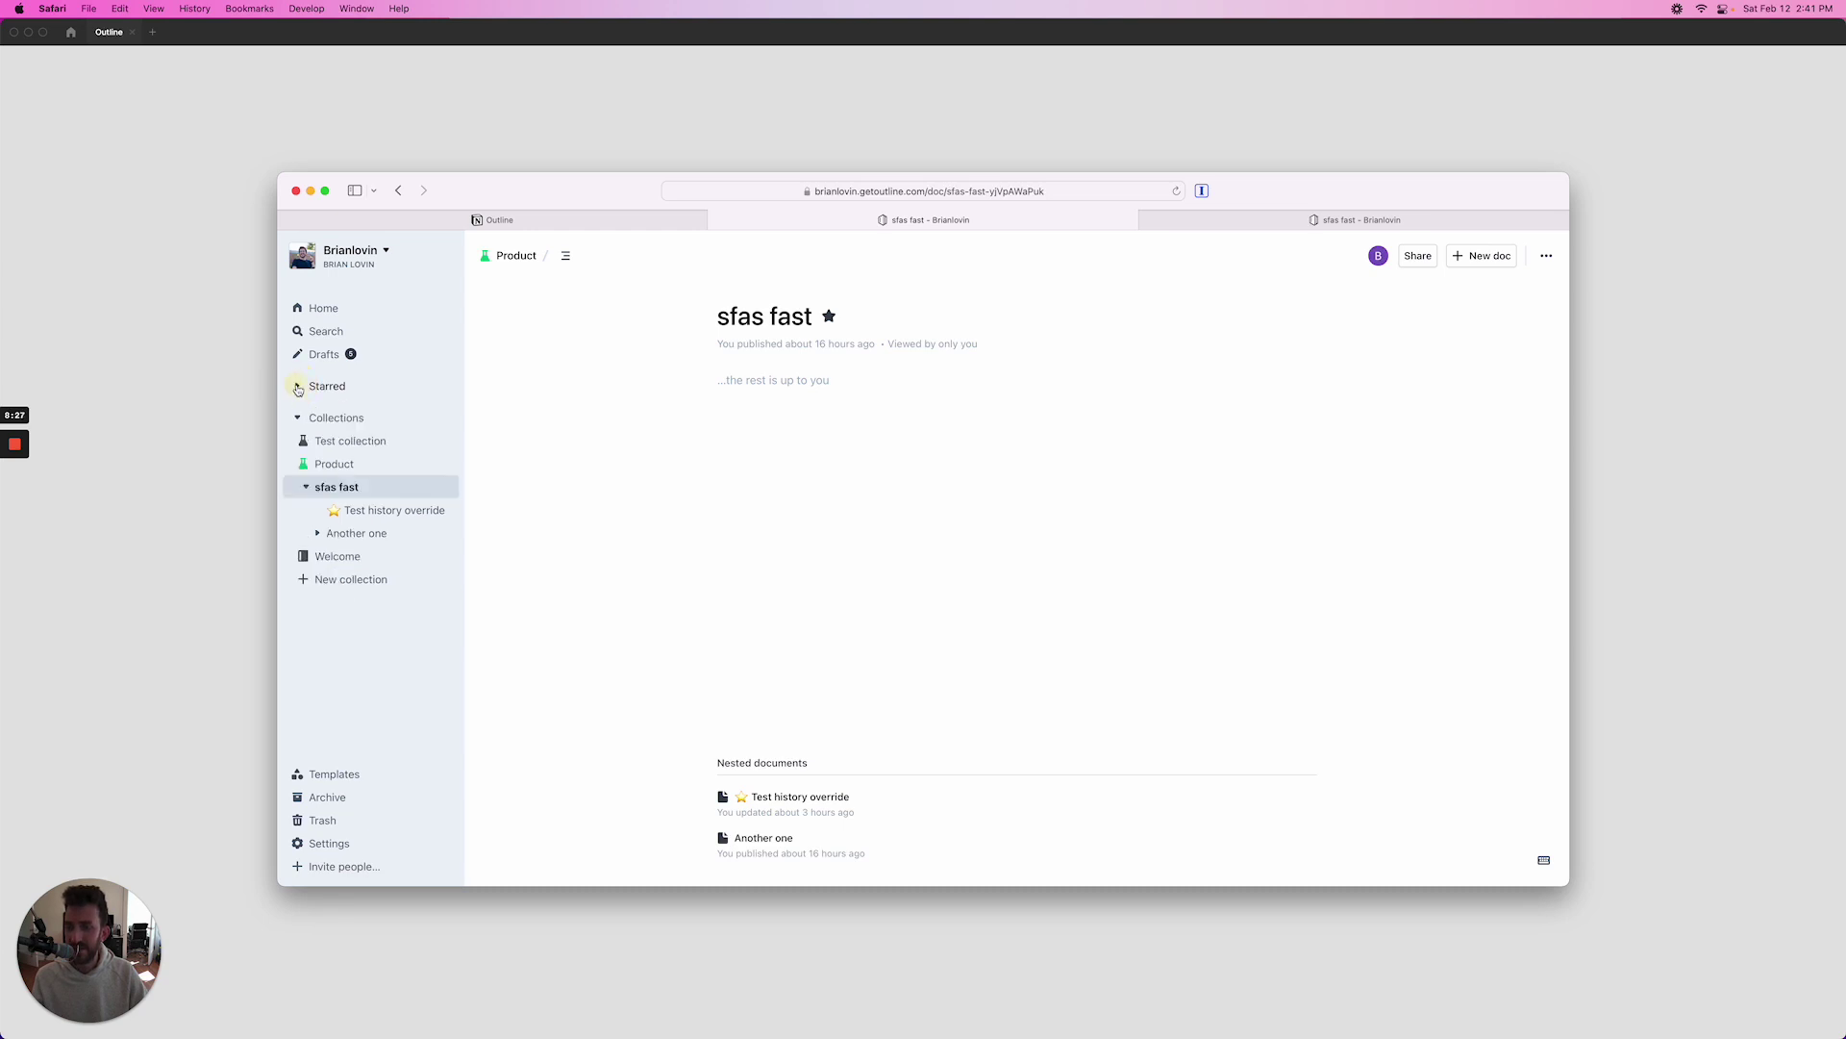
pyautogui.click(299, 388)
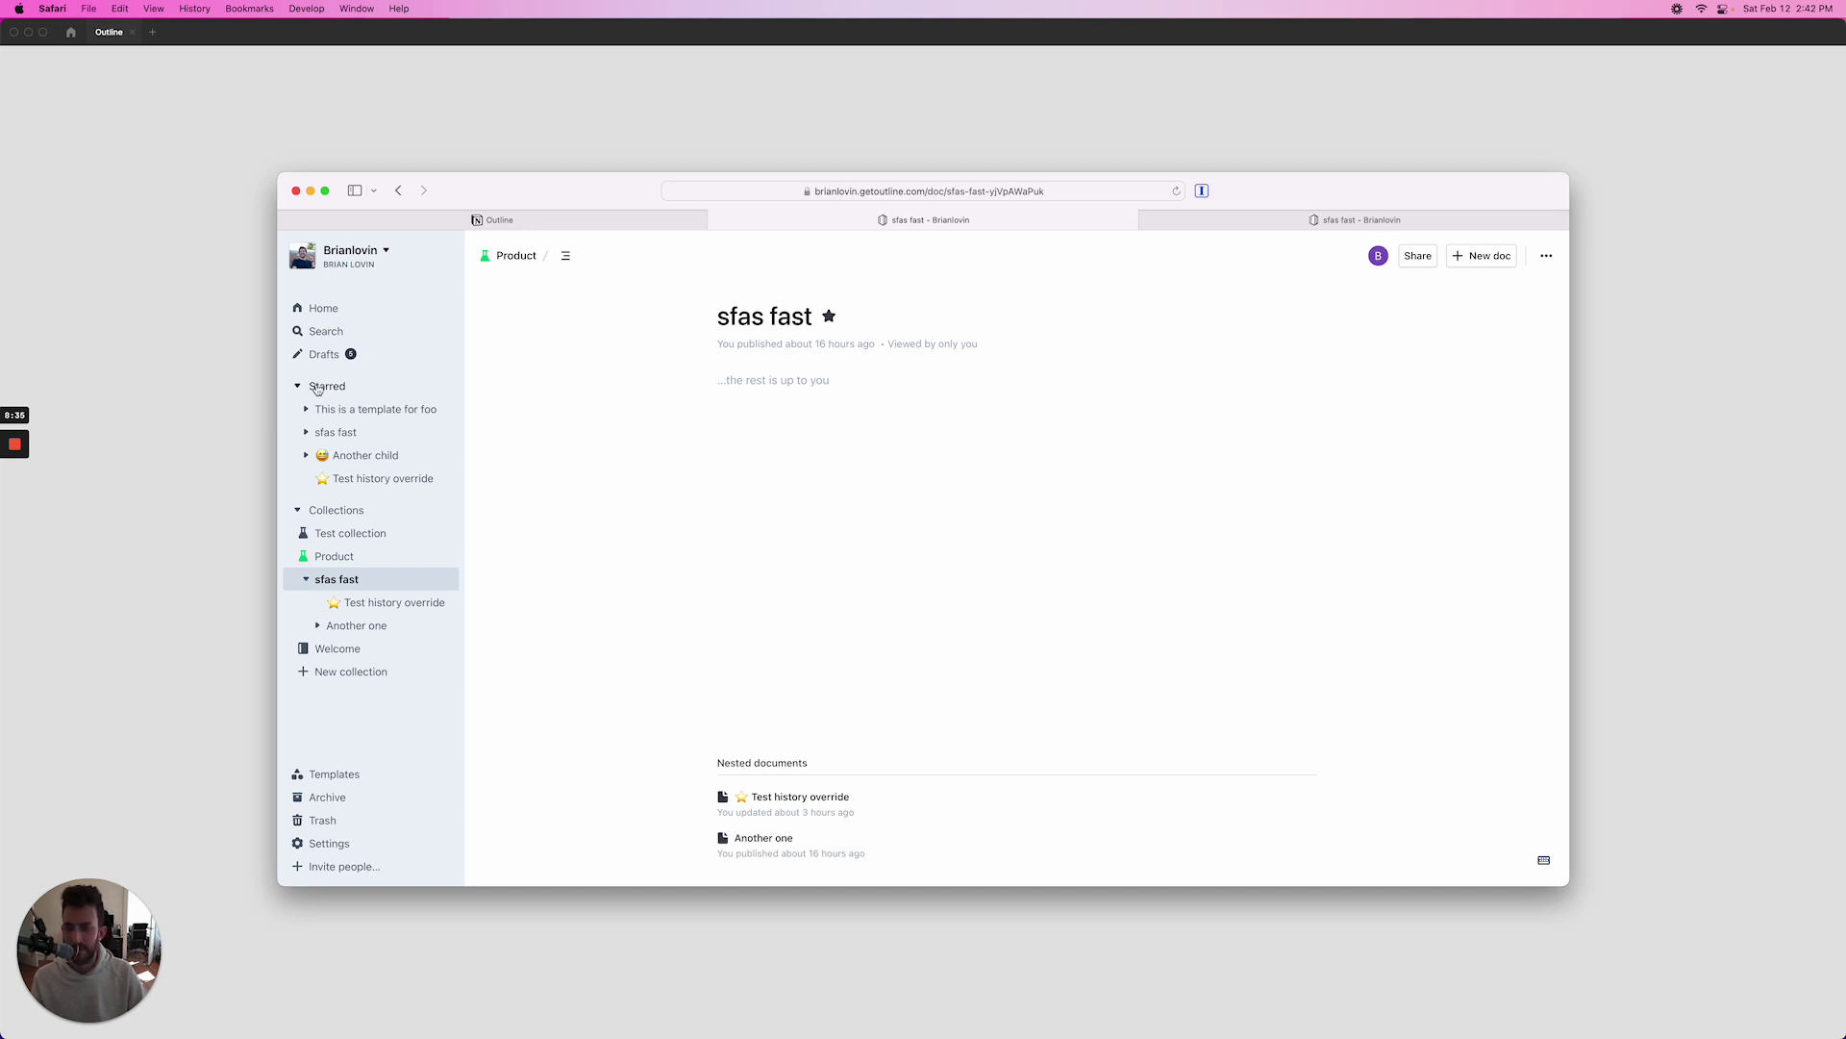
# Open Outline's Home page and scroll through its recently viewed documents.
pyautogui.click(325, 309)
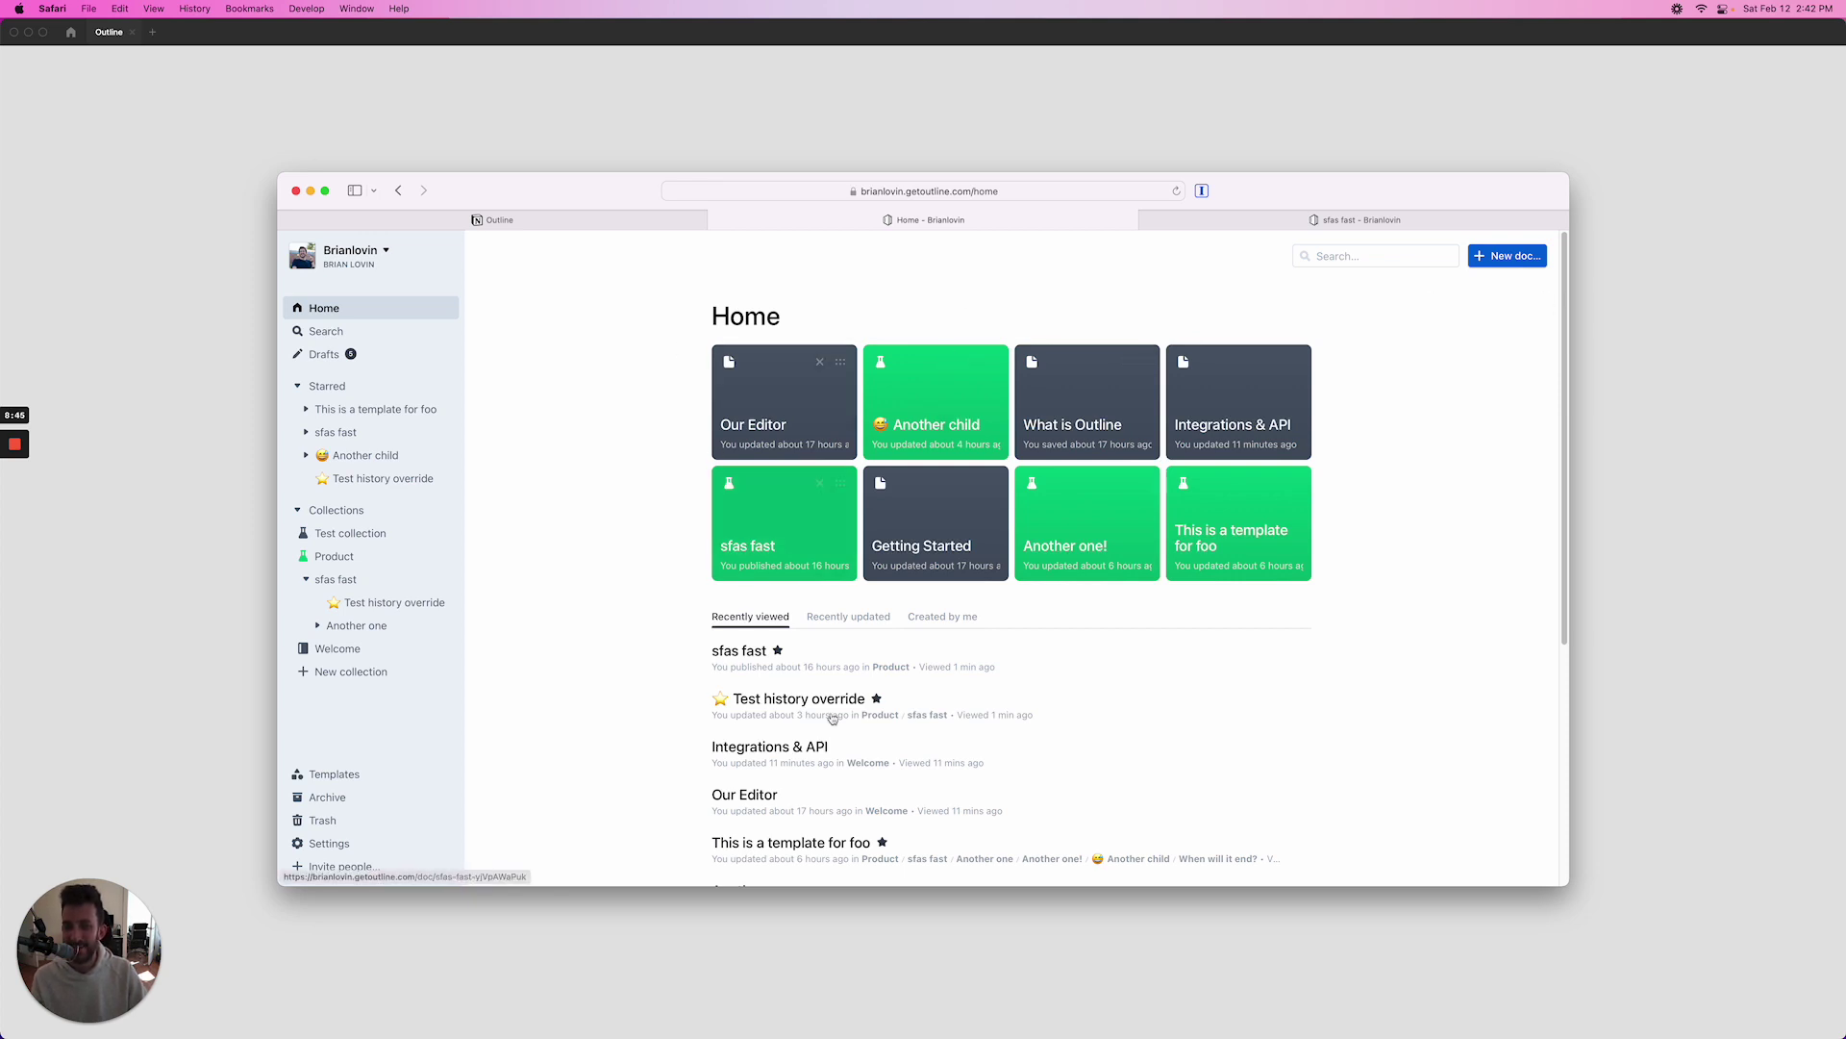
pyautogui.scroll(-2, 1365, 536)
pyautogui.scroll(-5, 1366, 537)
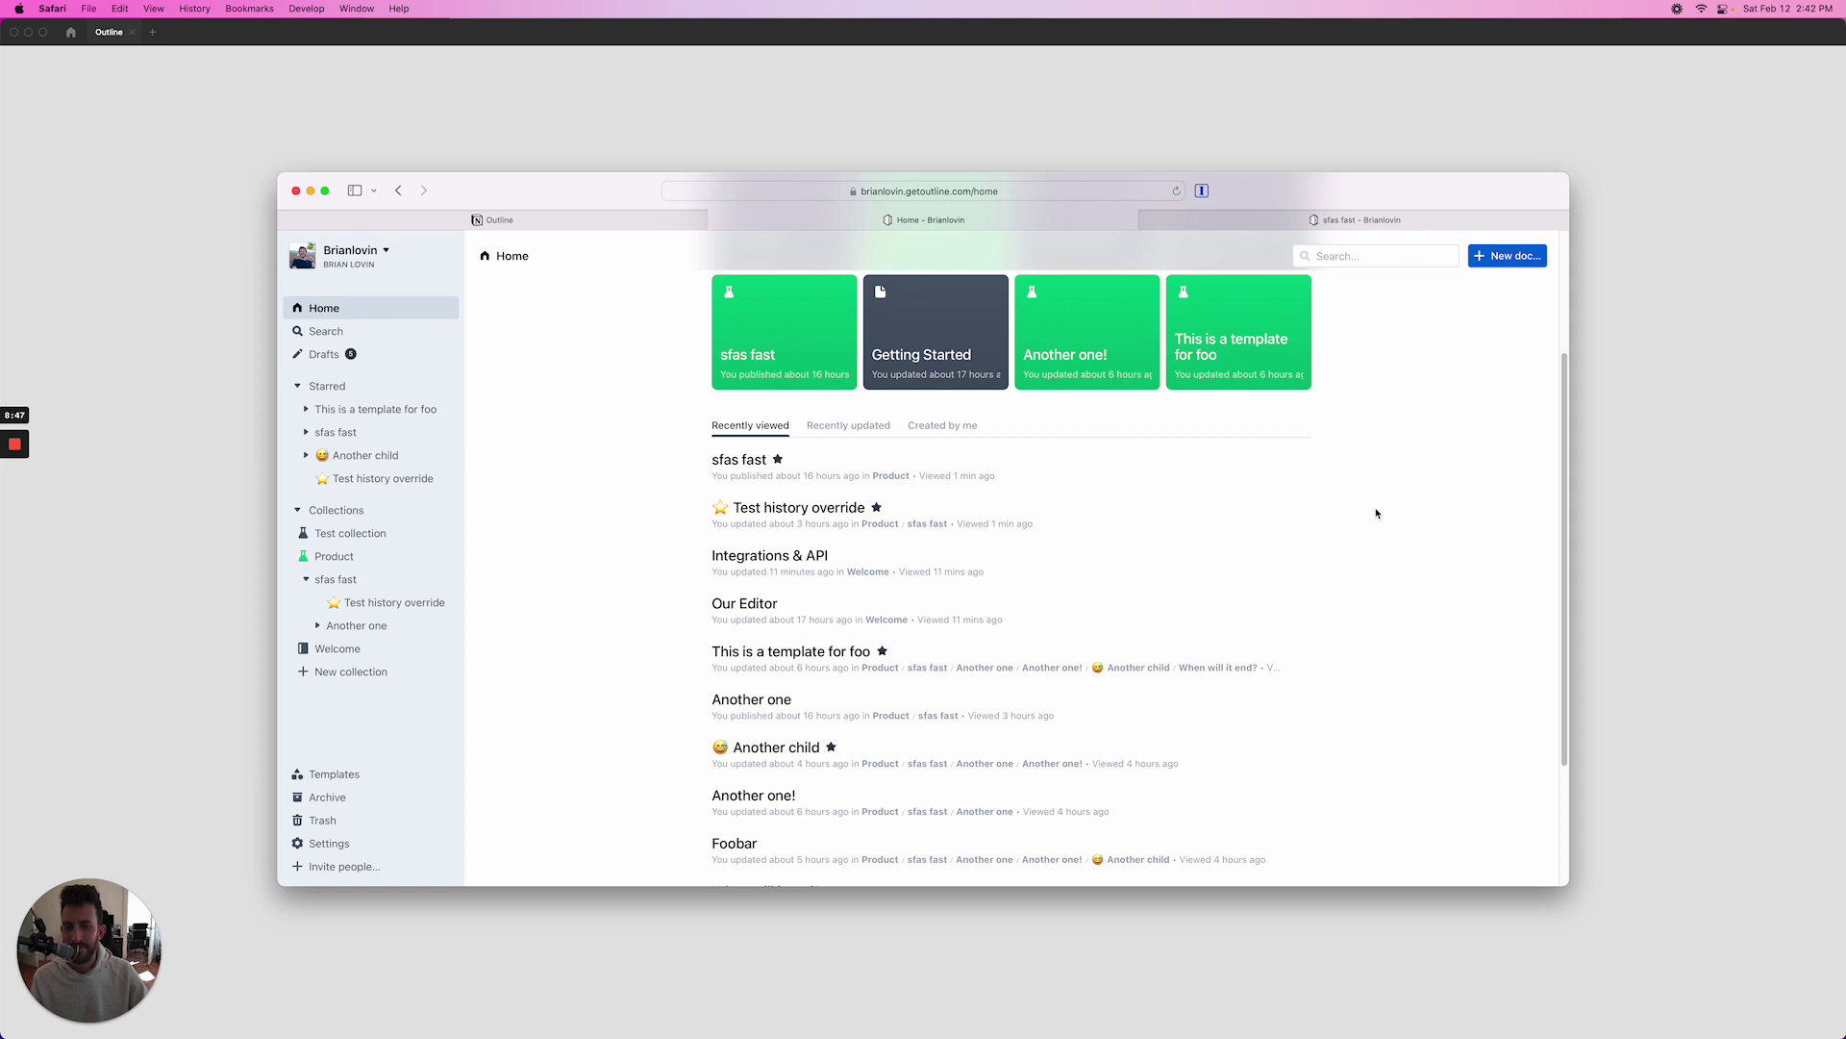
# In the Notion crit notes, select the words 'key lines' in heading 2.
pyautogui.click(604, 221)
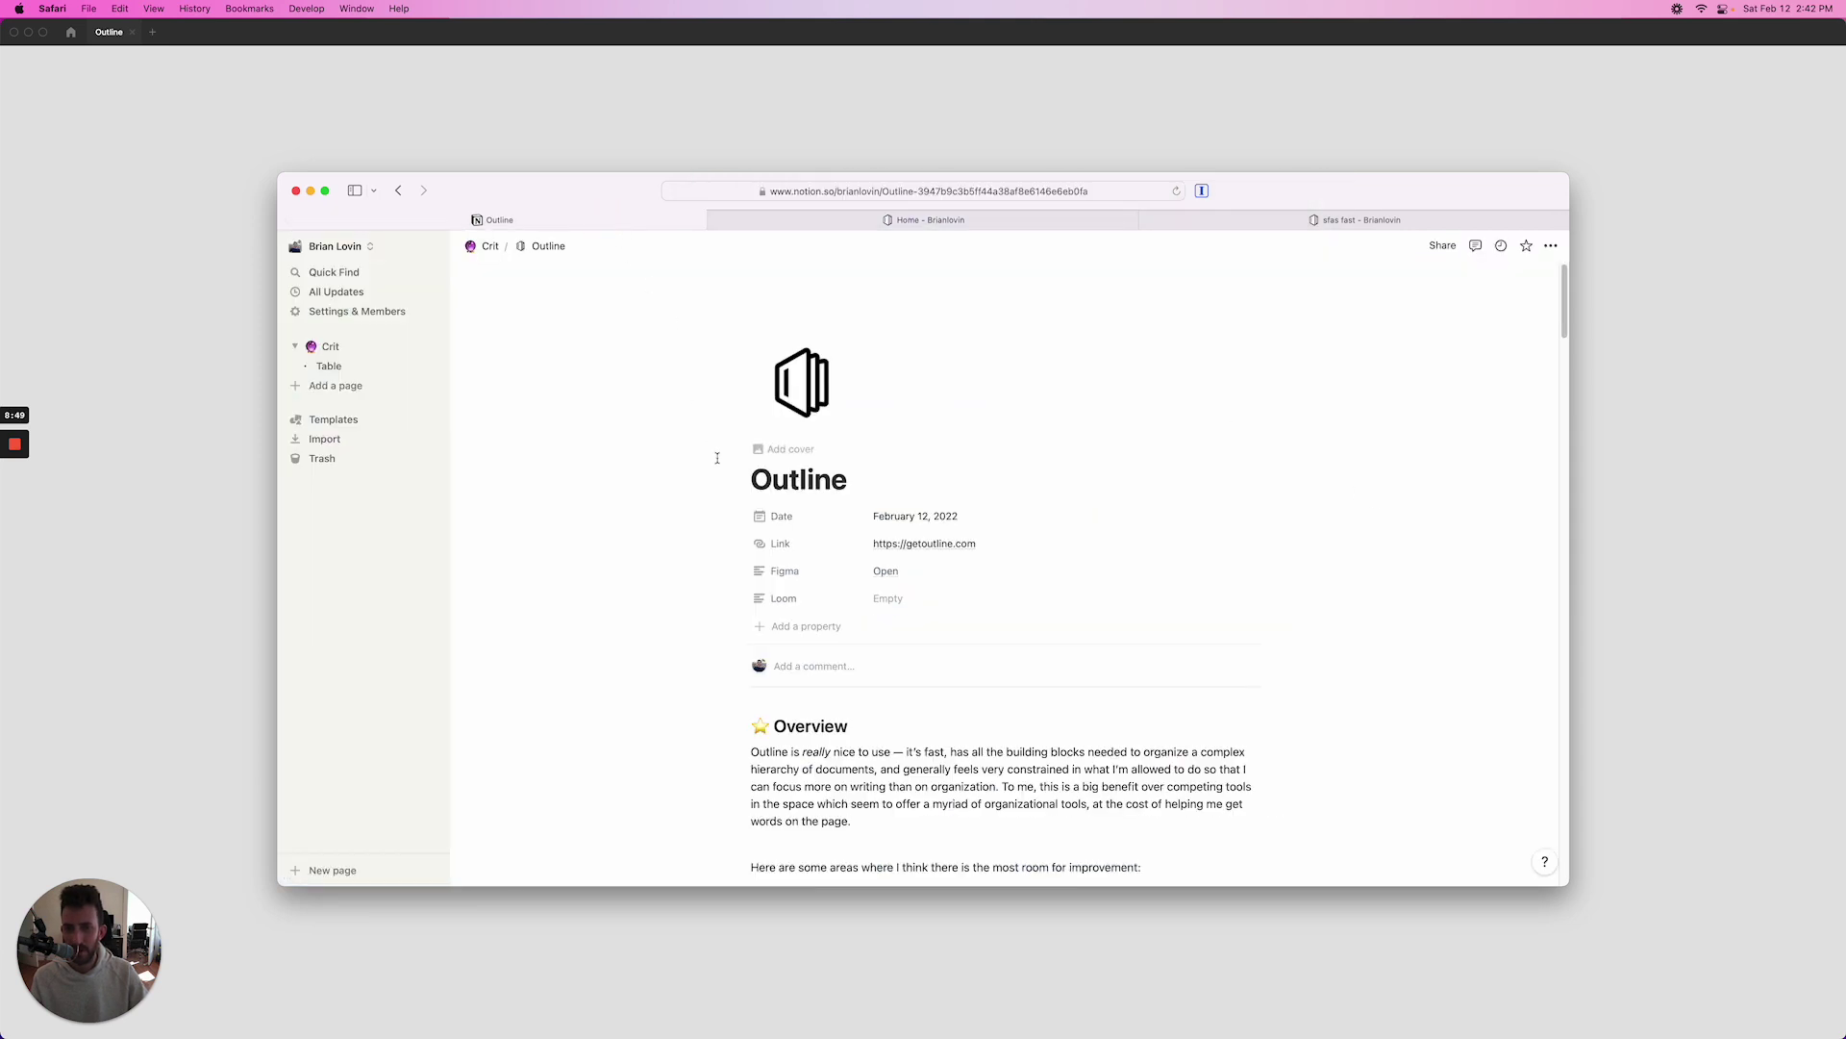
pyautogui.scroll(-6, 886, 569)
pyautogui.scroll(-6, 887, 570)
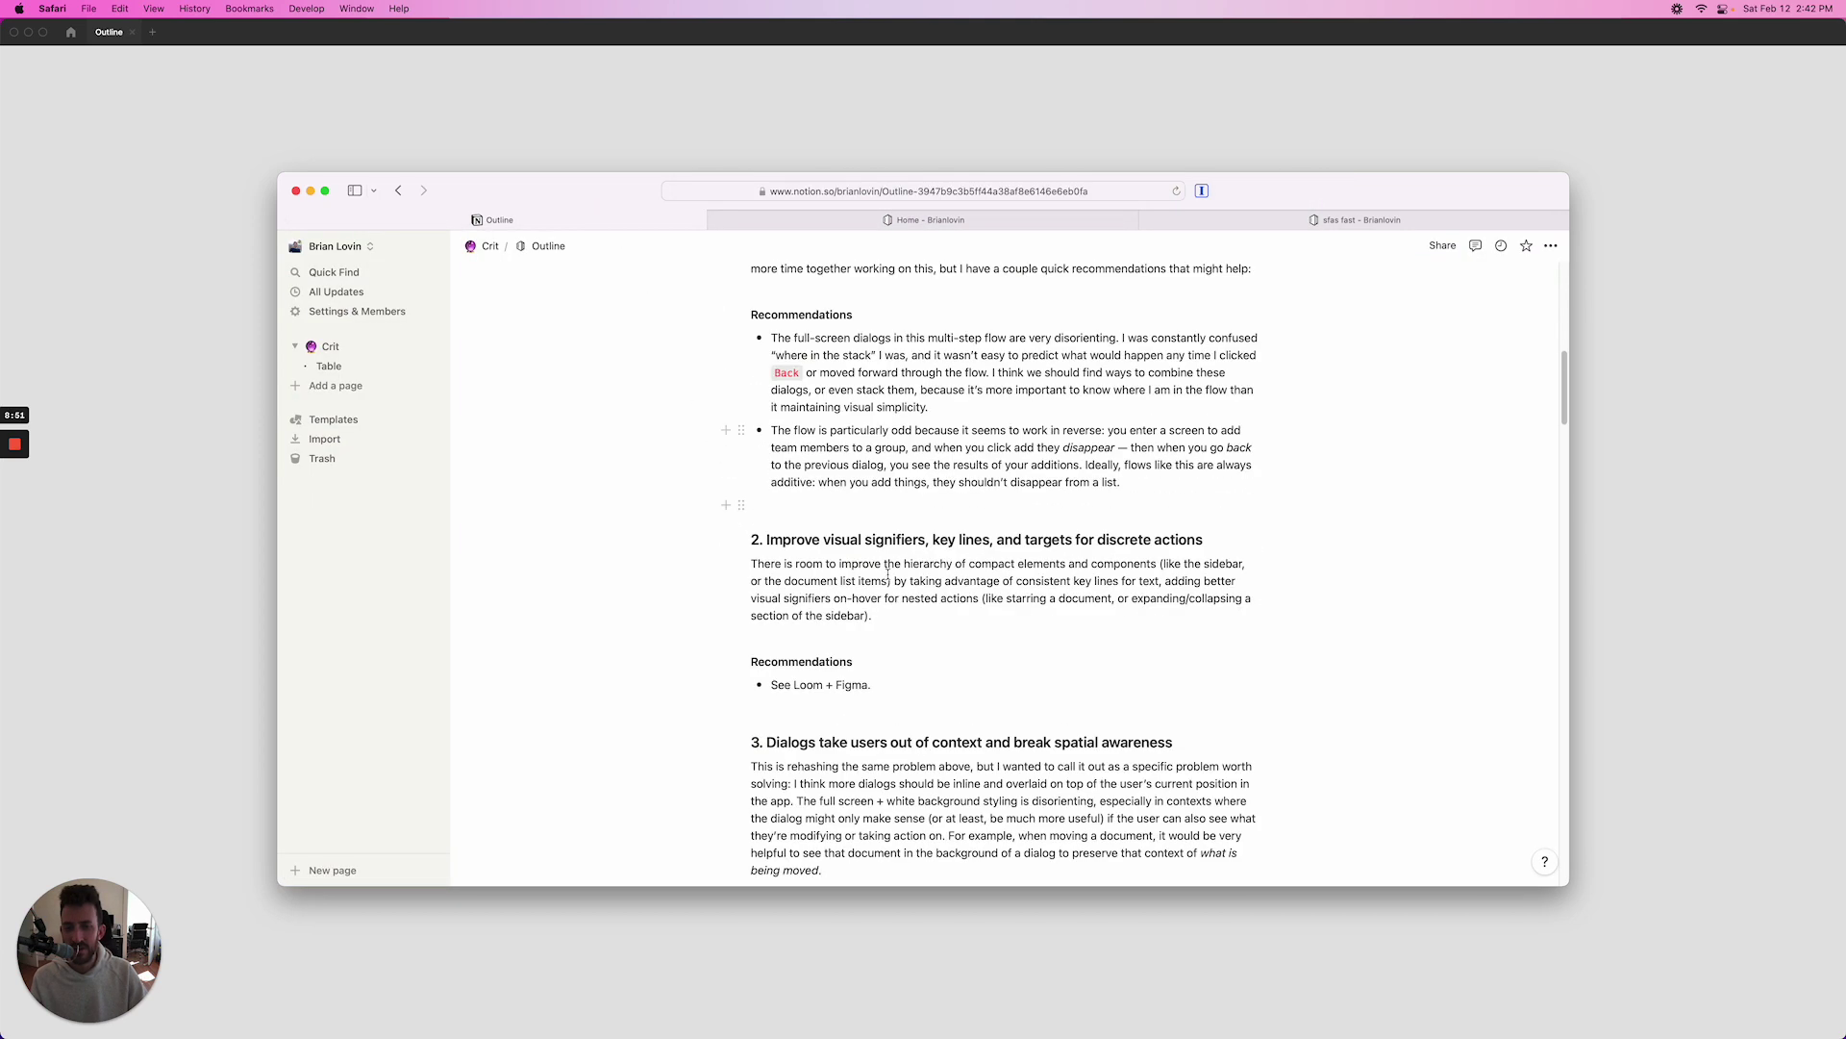
pyautogui.moveTo(933, 539); pyautogui.dragTo(988, 541)
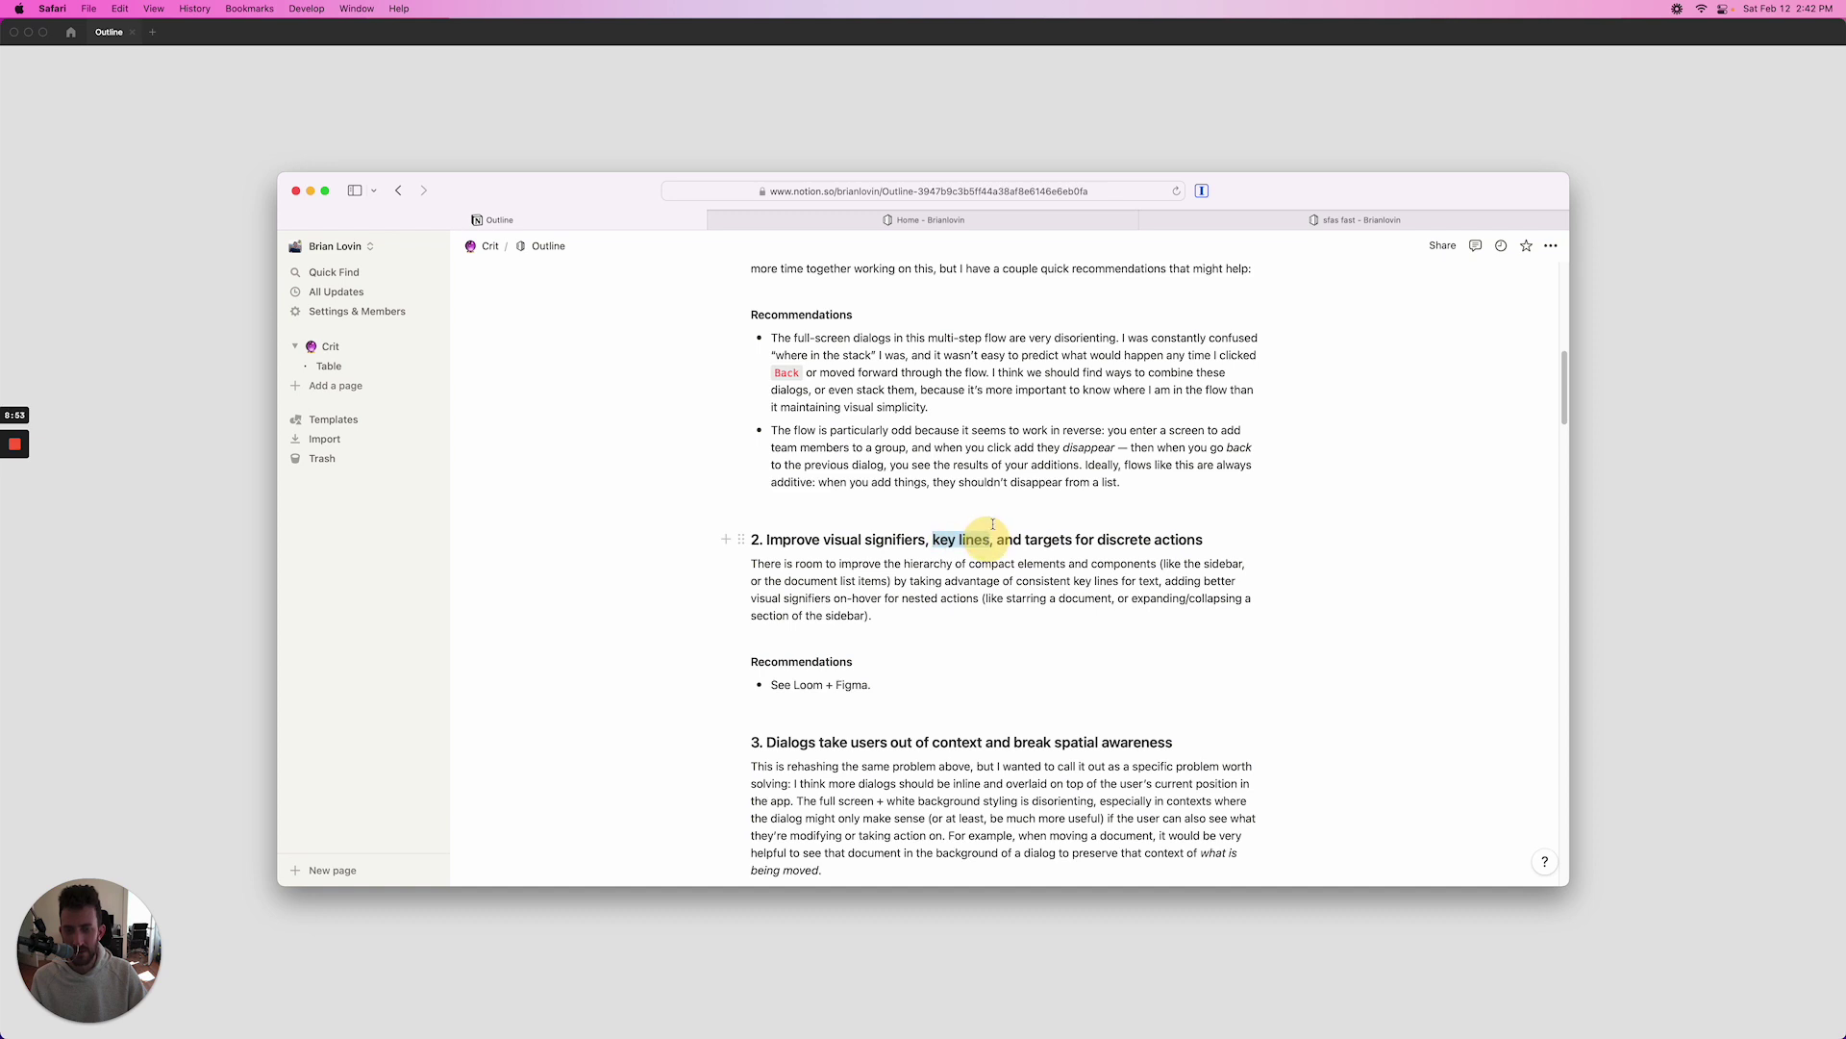
# Back on Outline Home, scroll through the document cards and Recently viewed list, then back up.
pyautogui.click(938, 219)
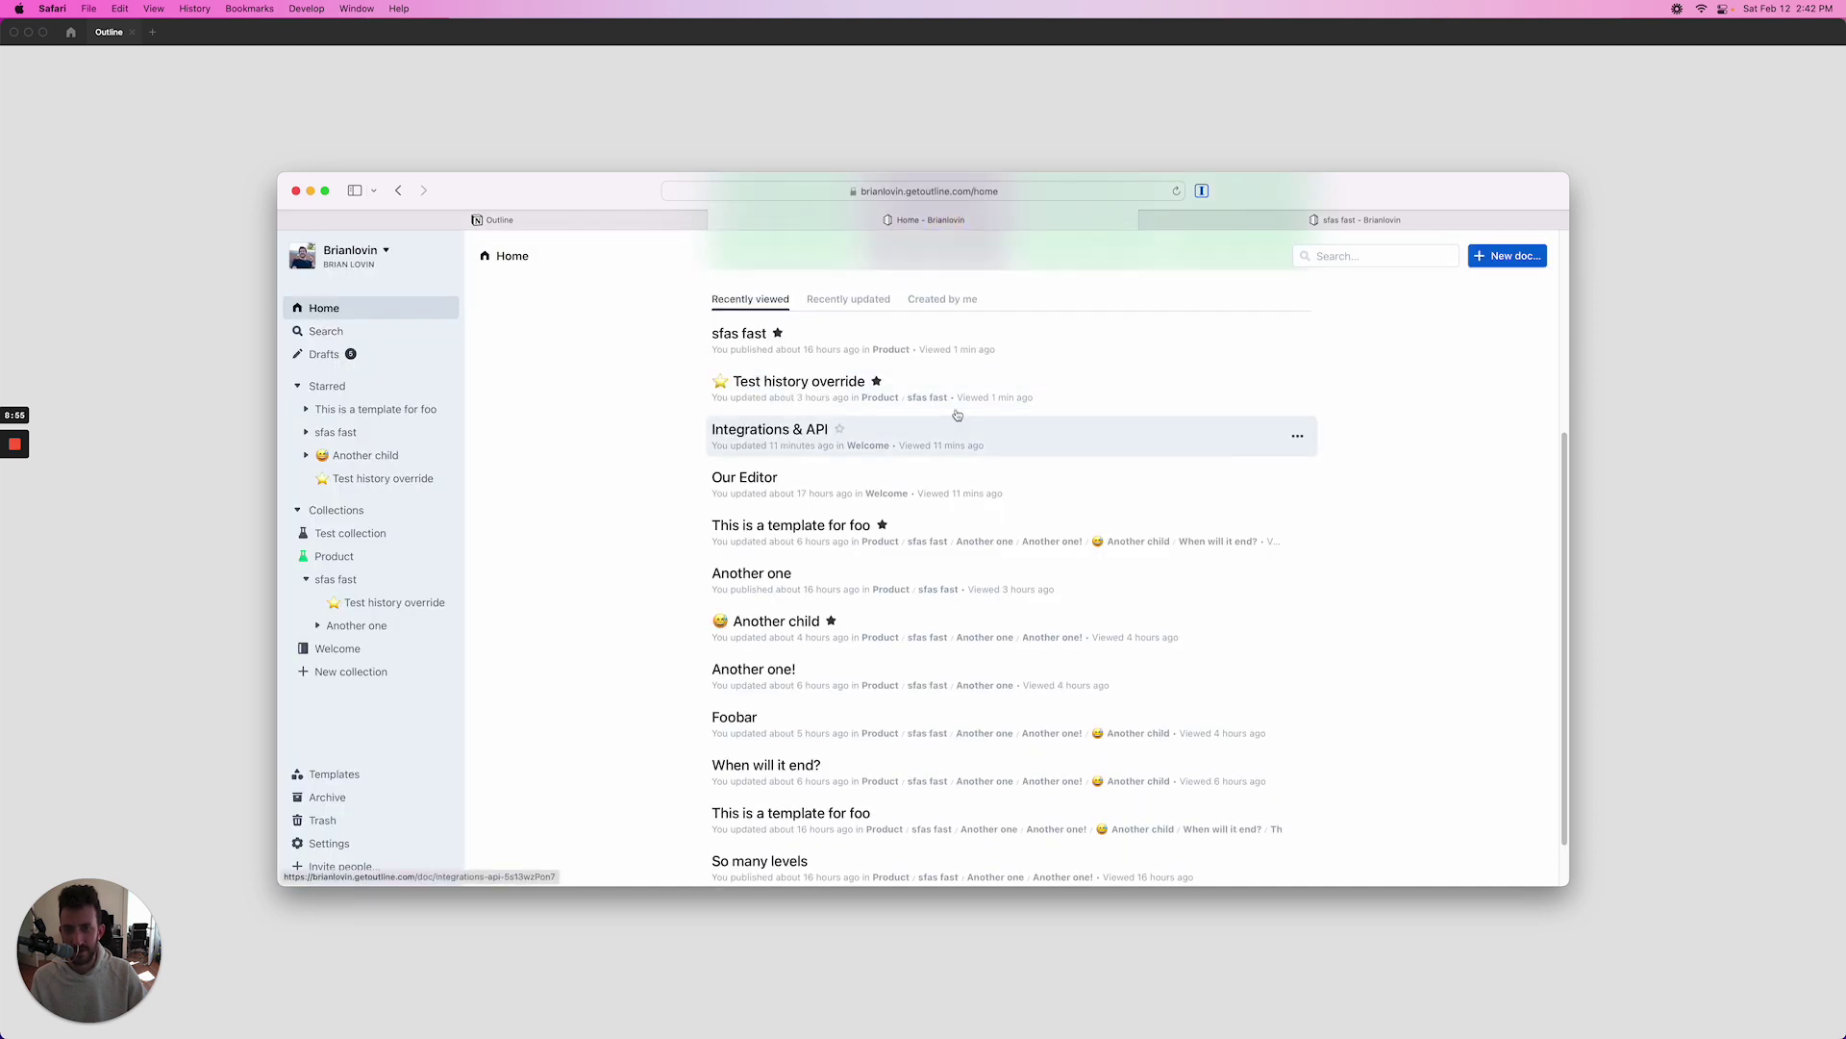
pyautogui.scroll(5, 956, 414)
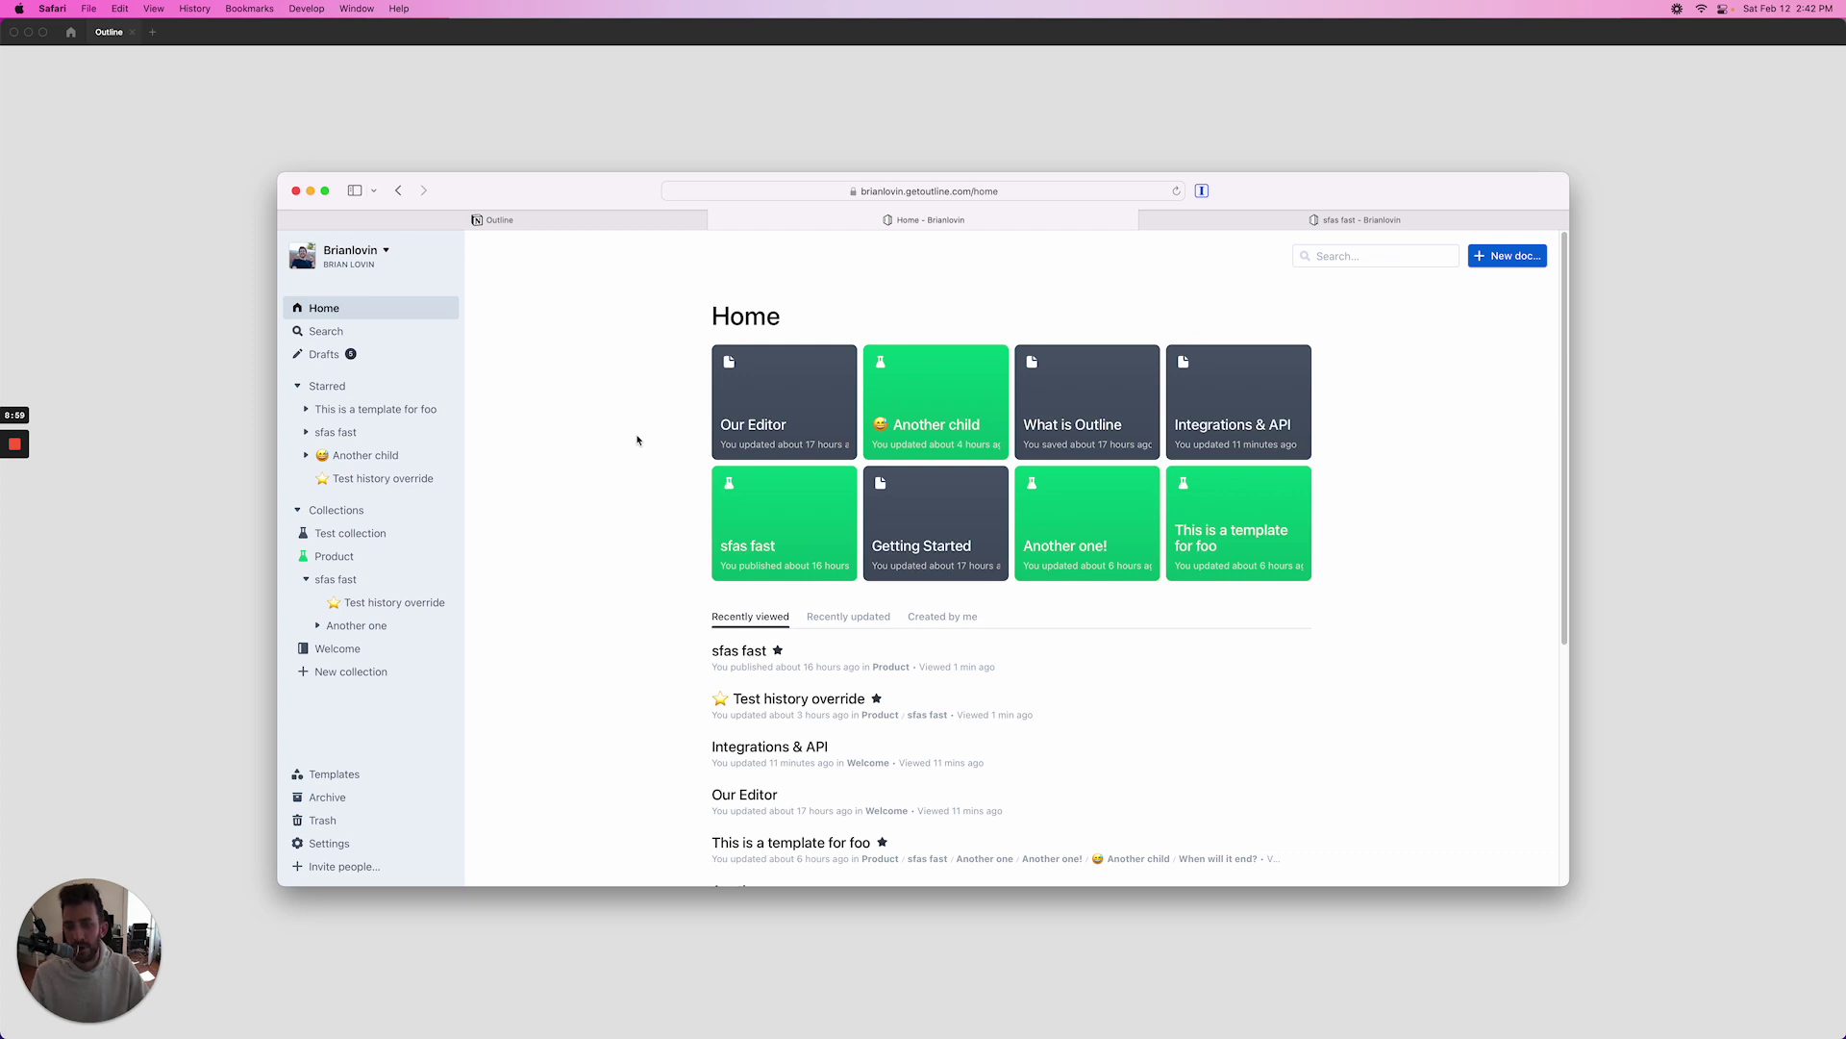
pyautogui.scroll(-1, 637, 440)
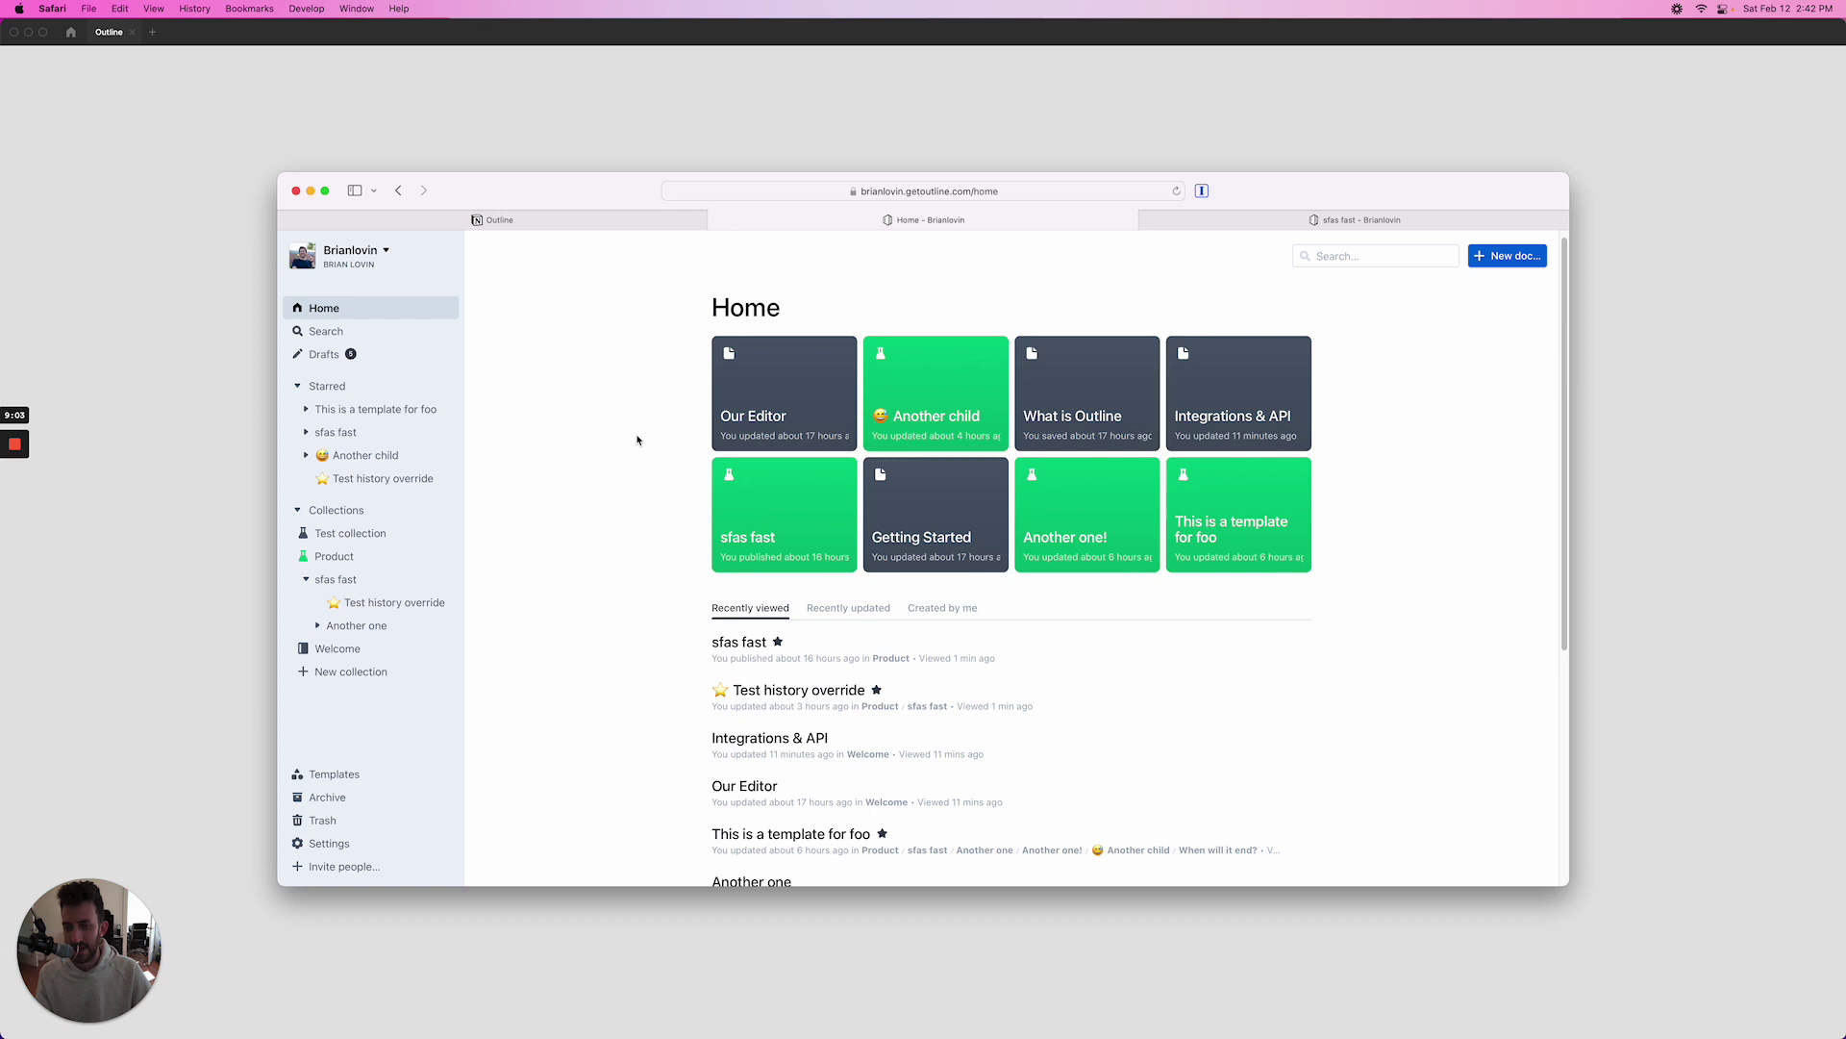
pyautogui.scroll(-1, 637, 439)
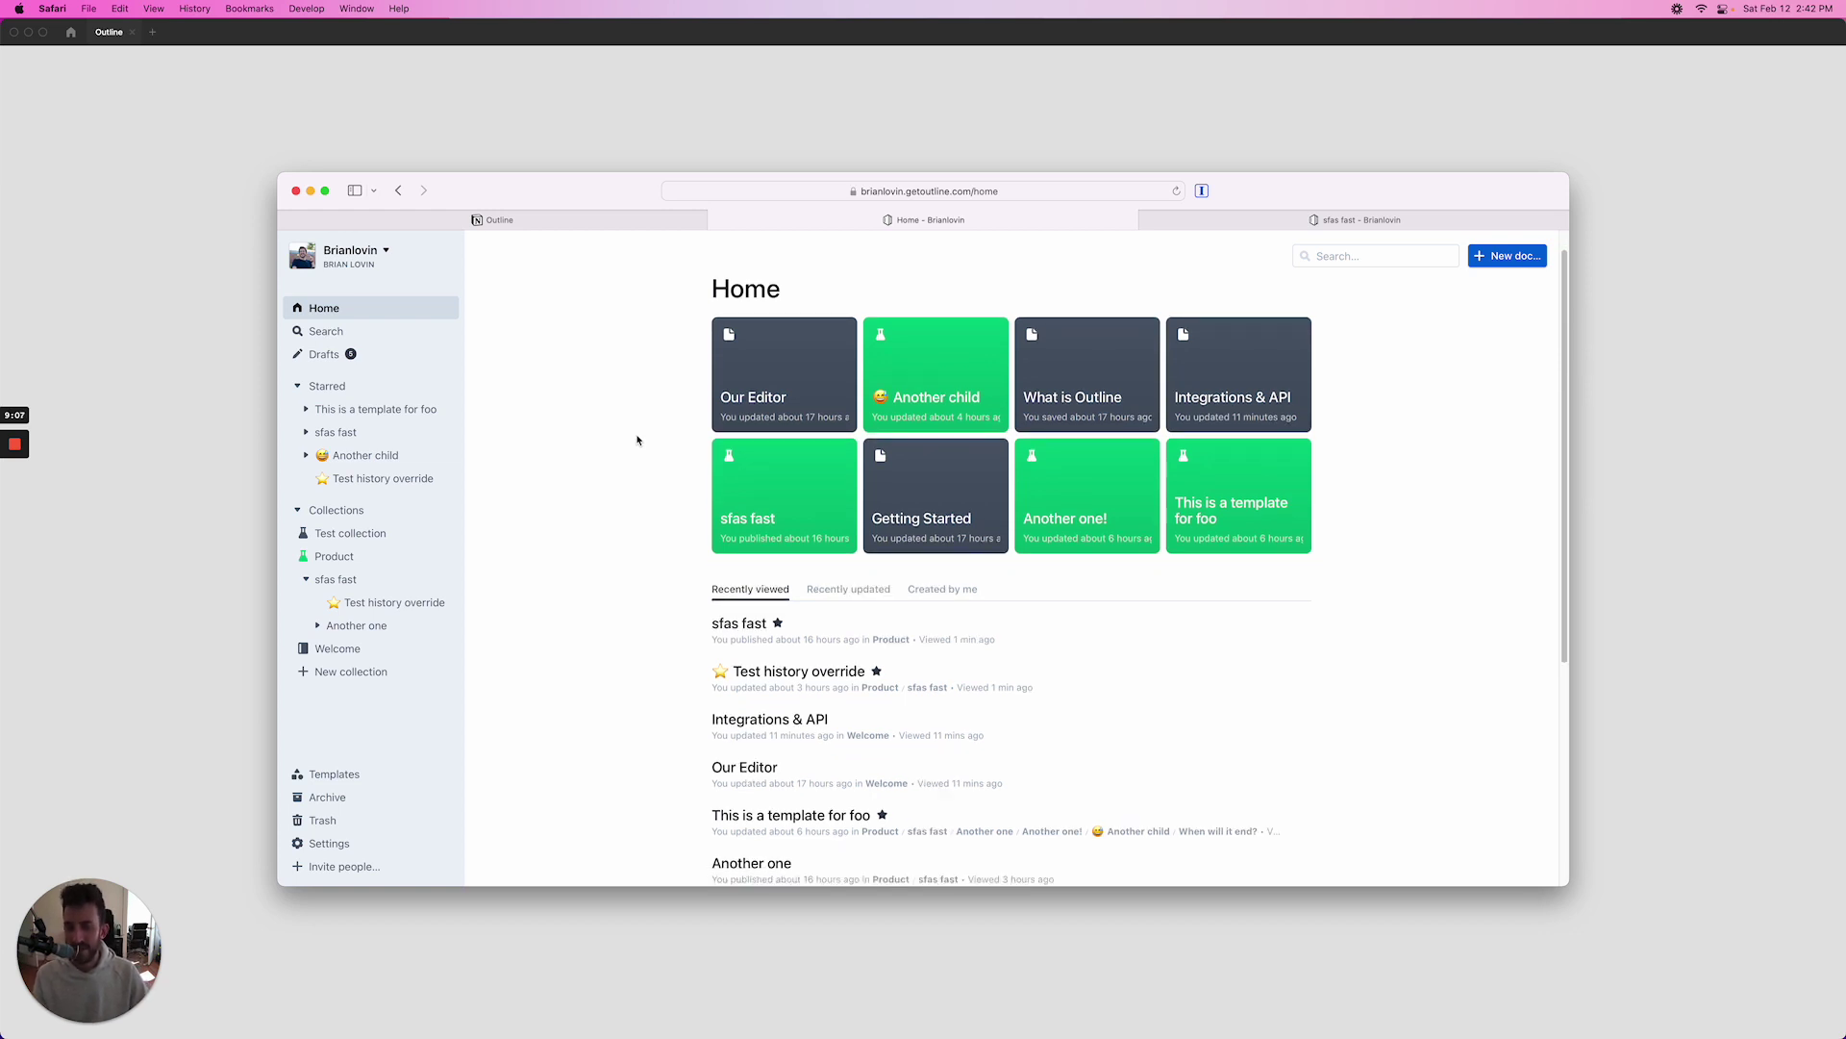
pyautogui.scroll(-1, 637, 439)
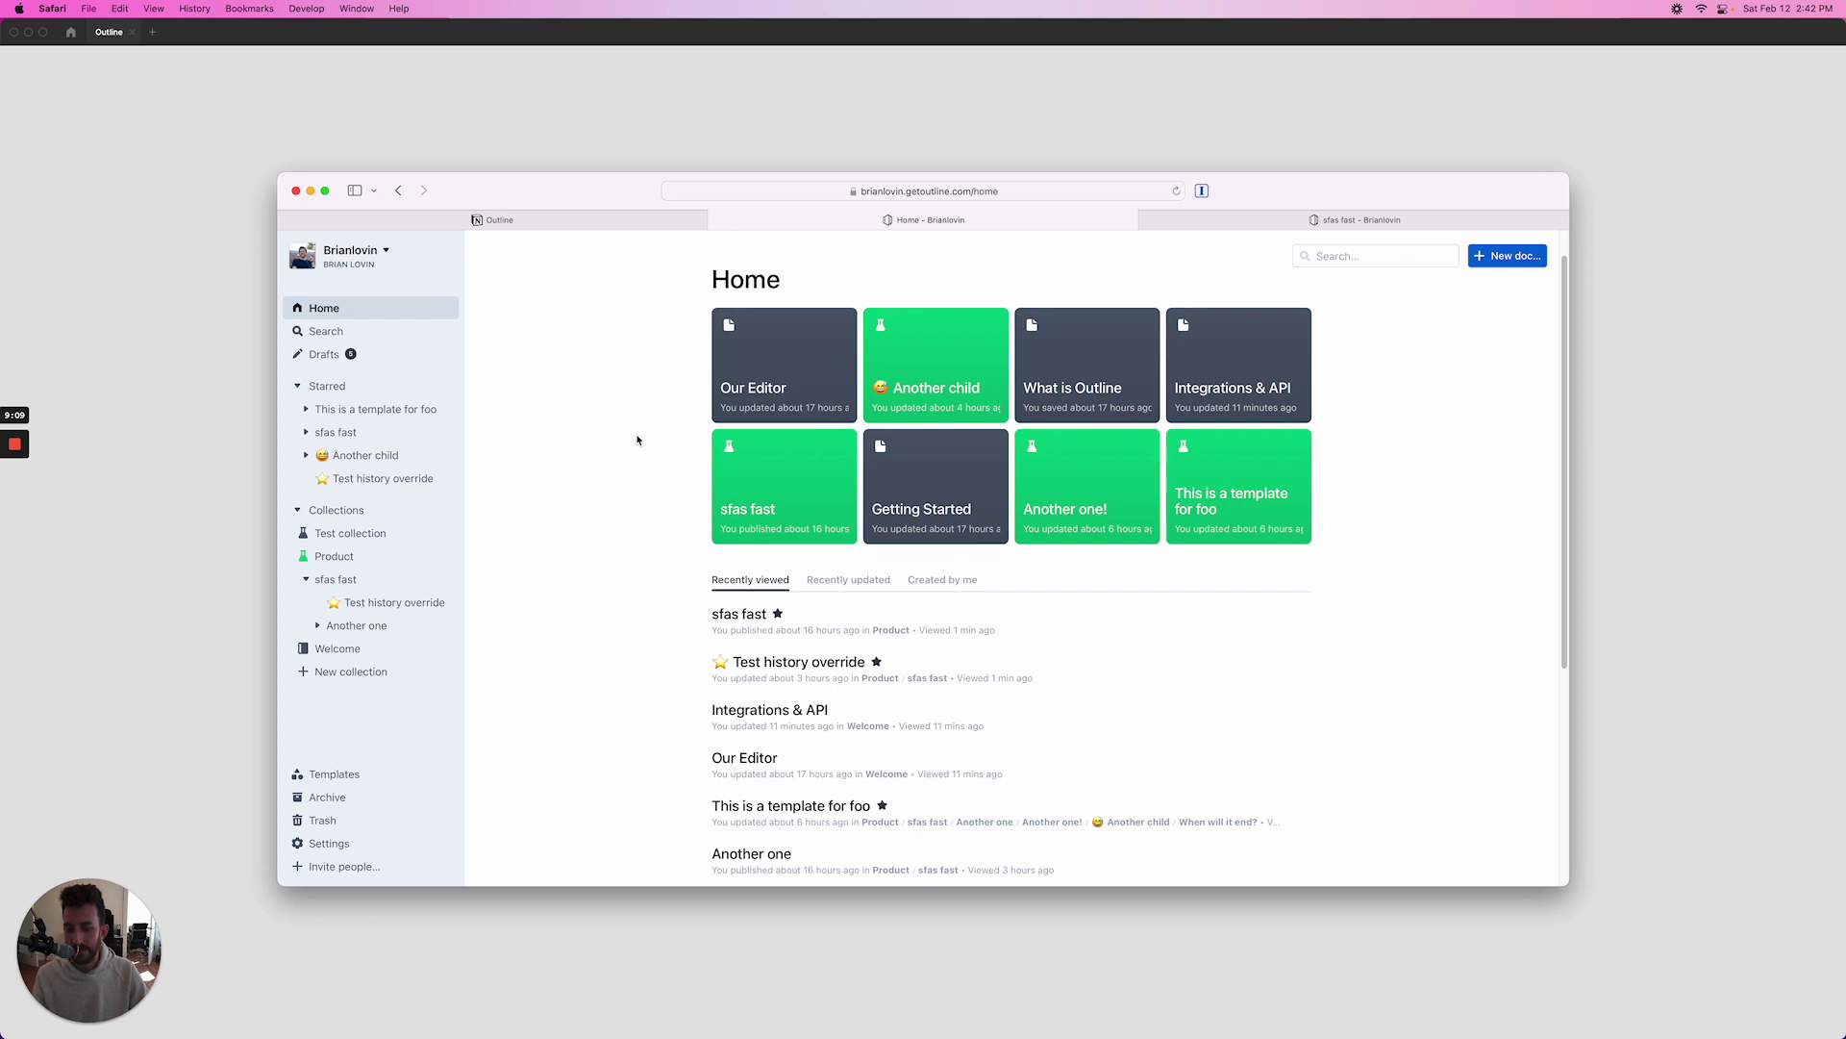
pyautogui.scroll(-1, 636, 440)
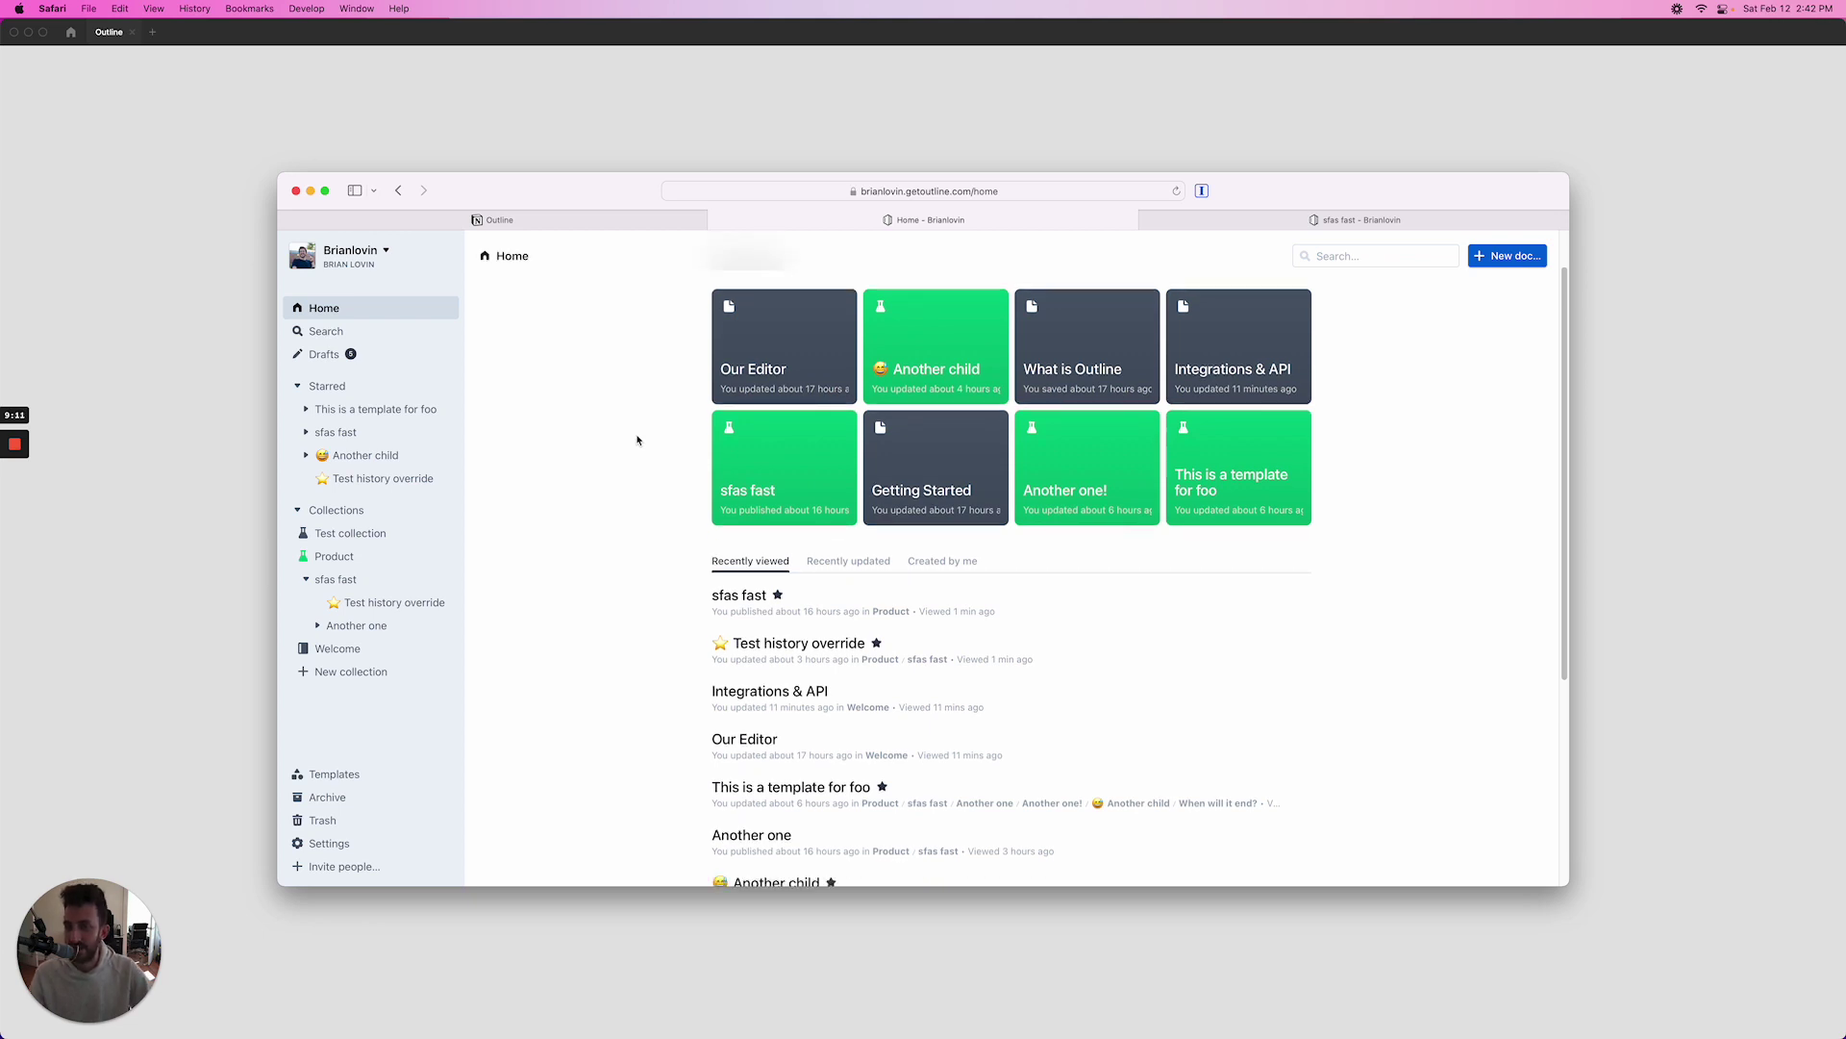
pyautogui.scroll(-5, 639, 438)
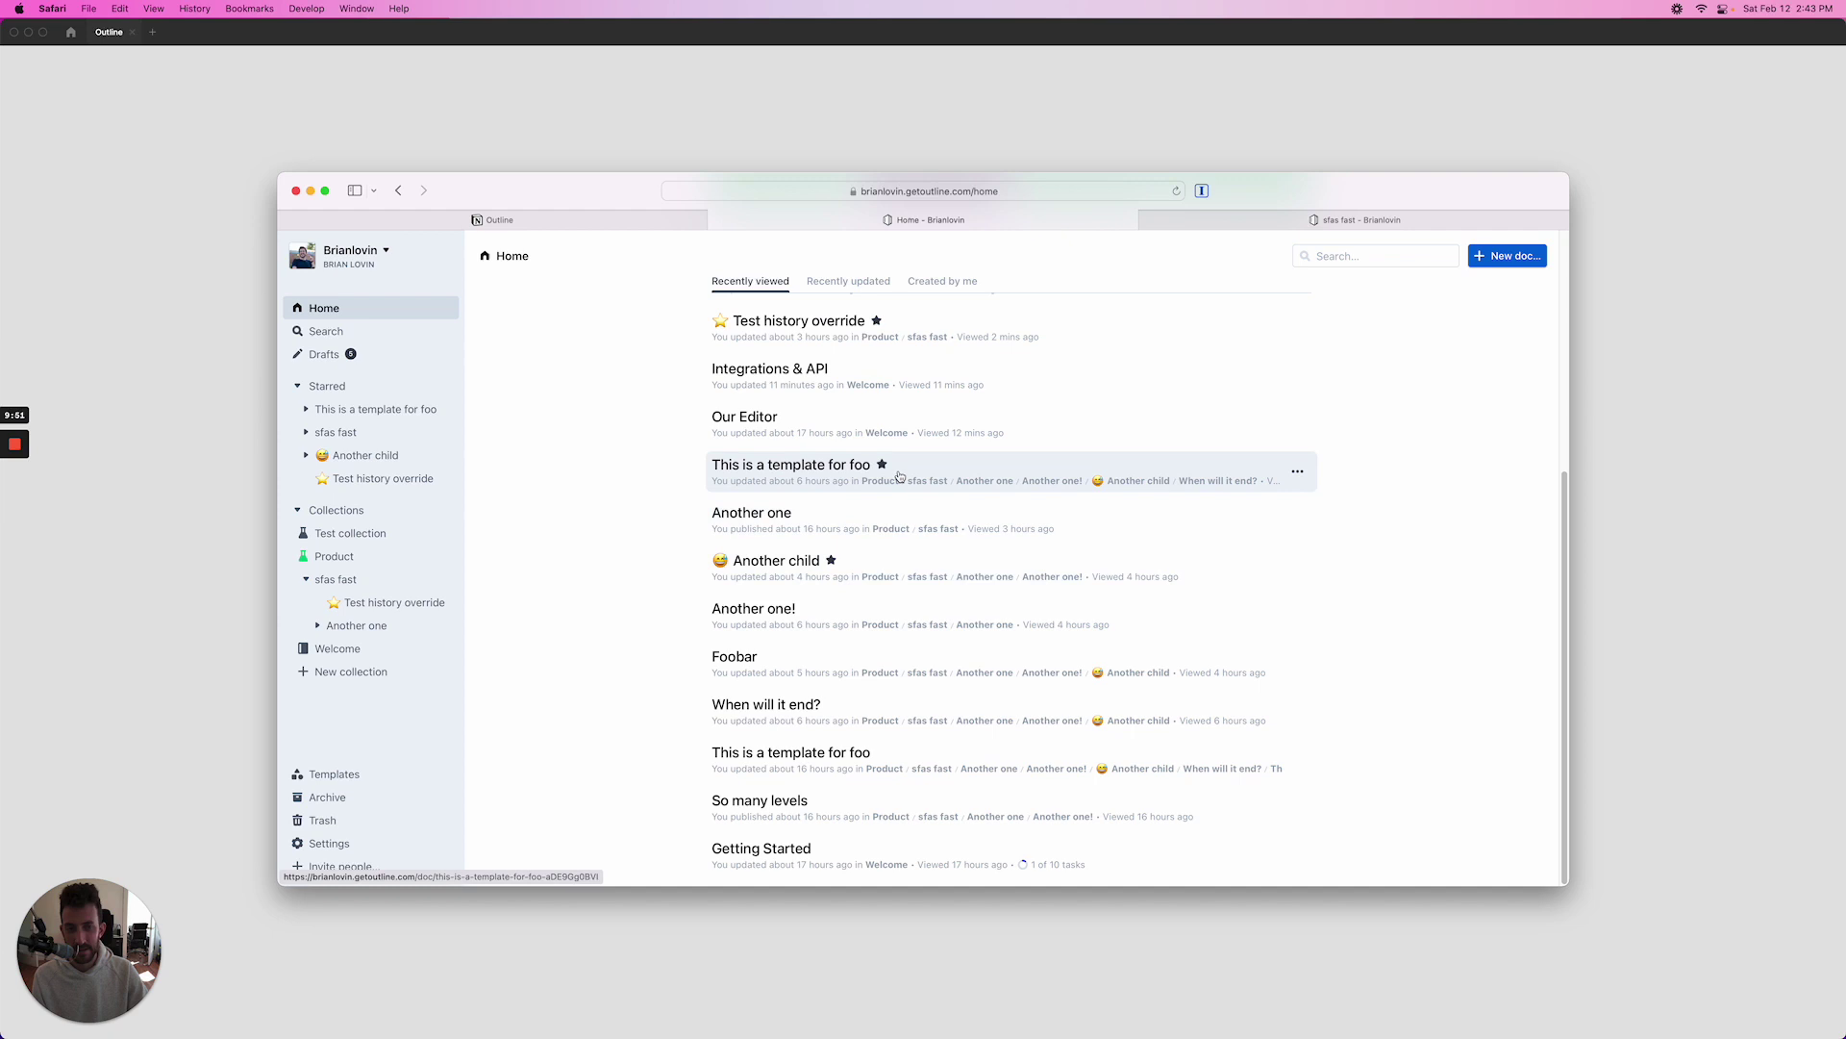
pyautogui.scroll(5, 899, 476)
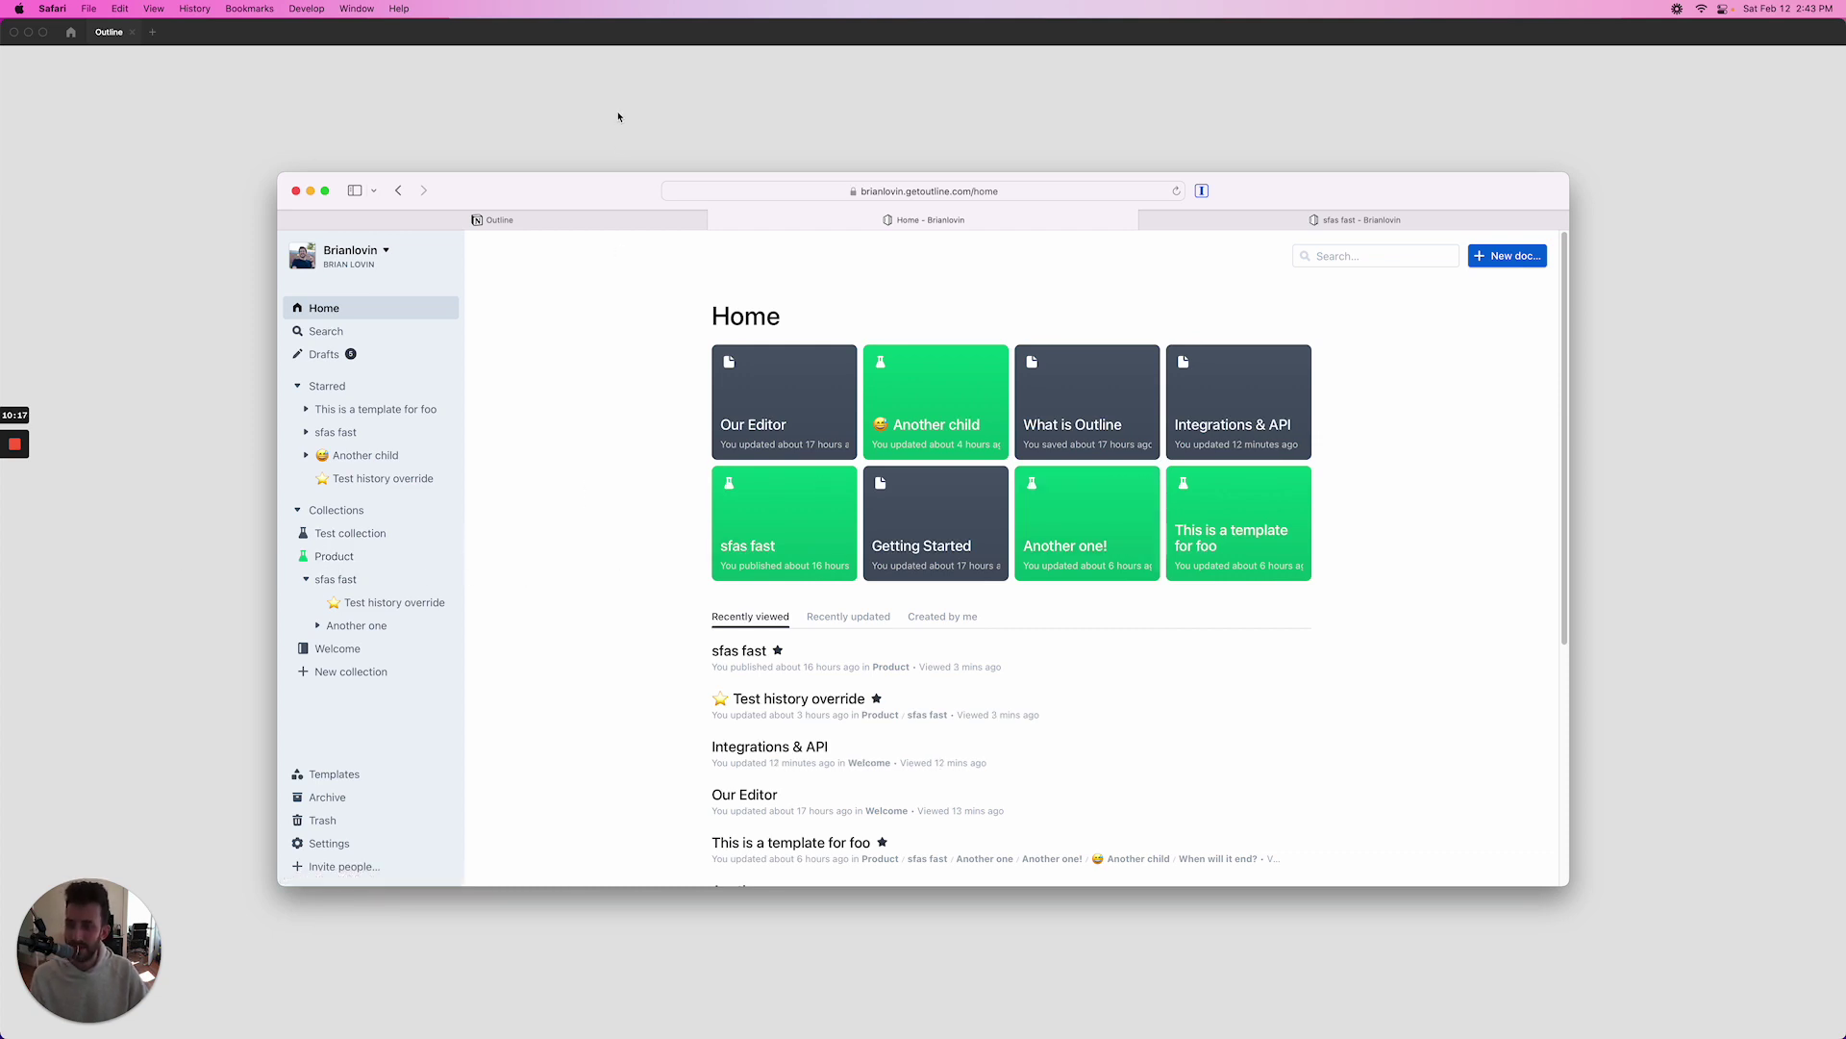
# In Figma, zoom into the Before frame, pan to the After frame, then return to Safari.
pyautogui.click(686, 116)
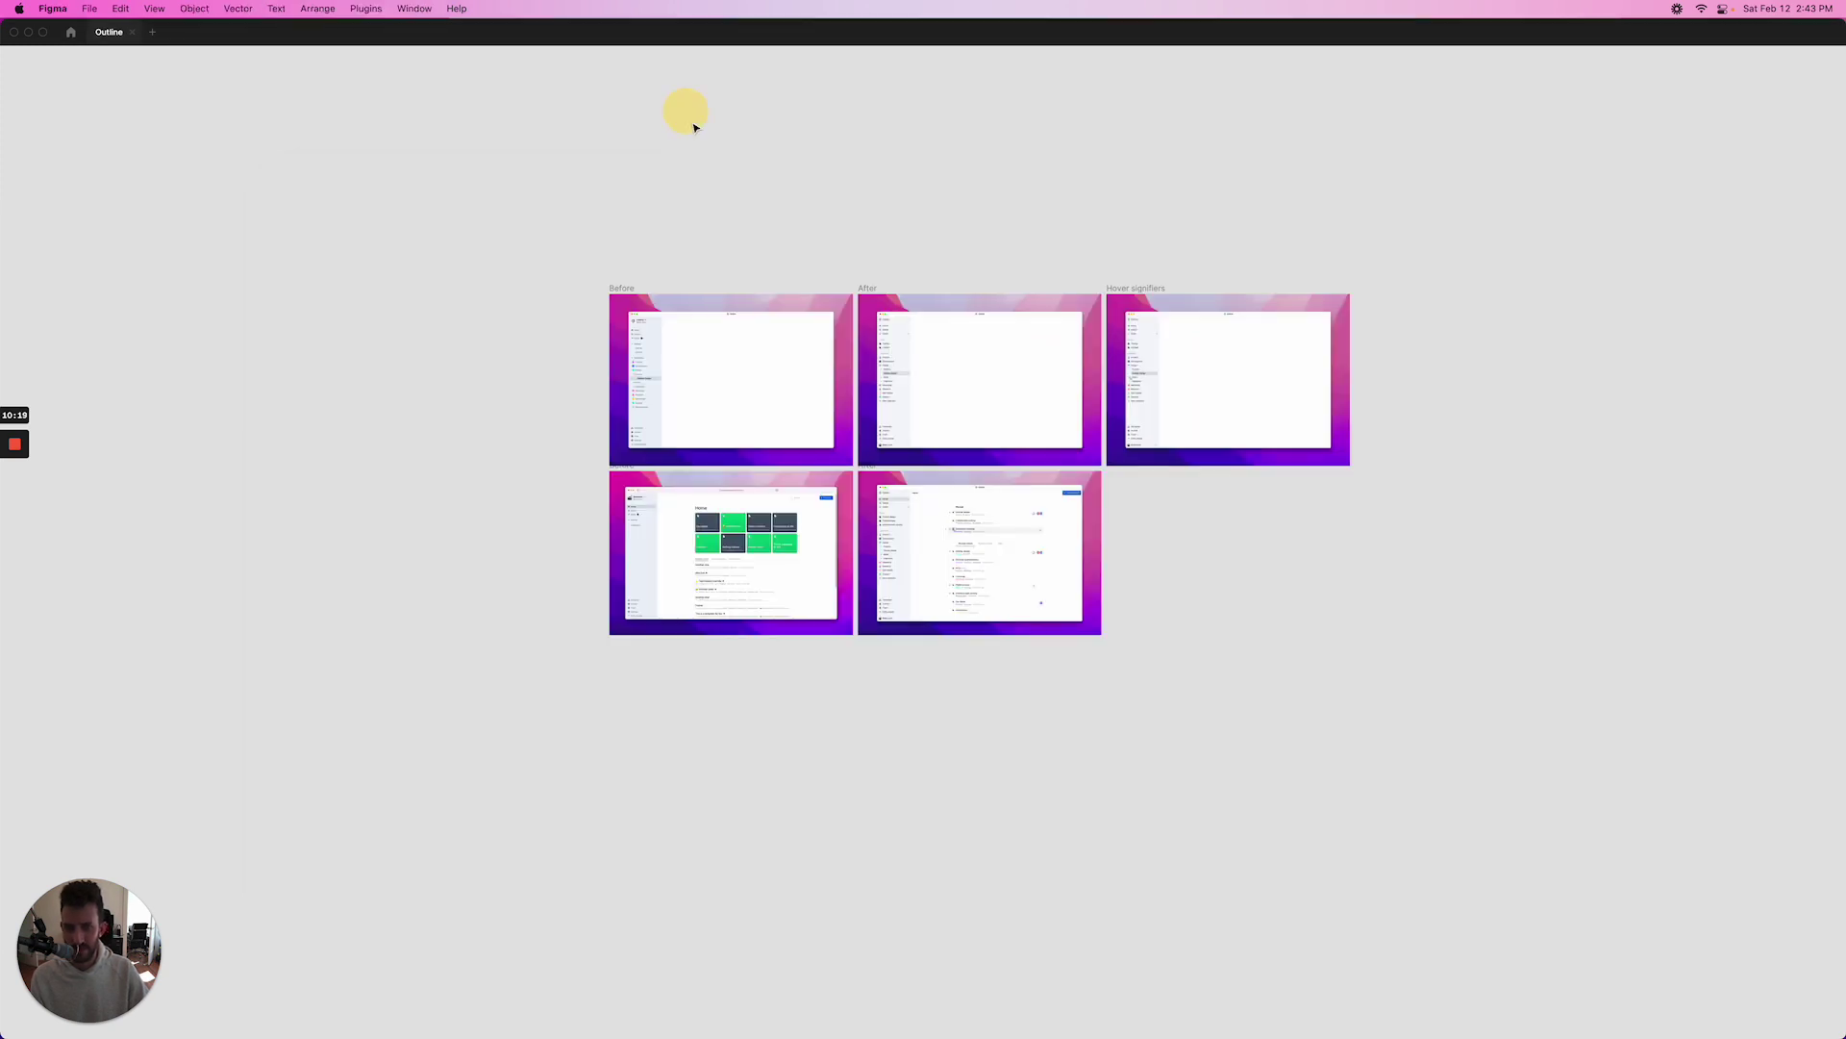
pyautogui.scroll(-1, 662, 169)
pyautogui.scroll(10, 573, 279)
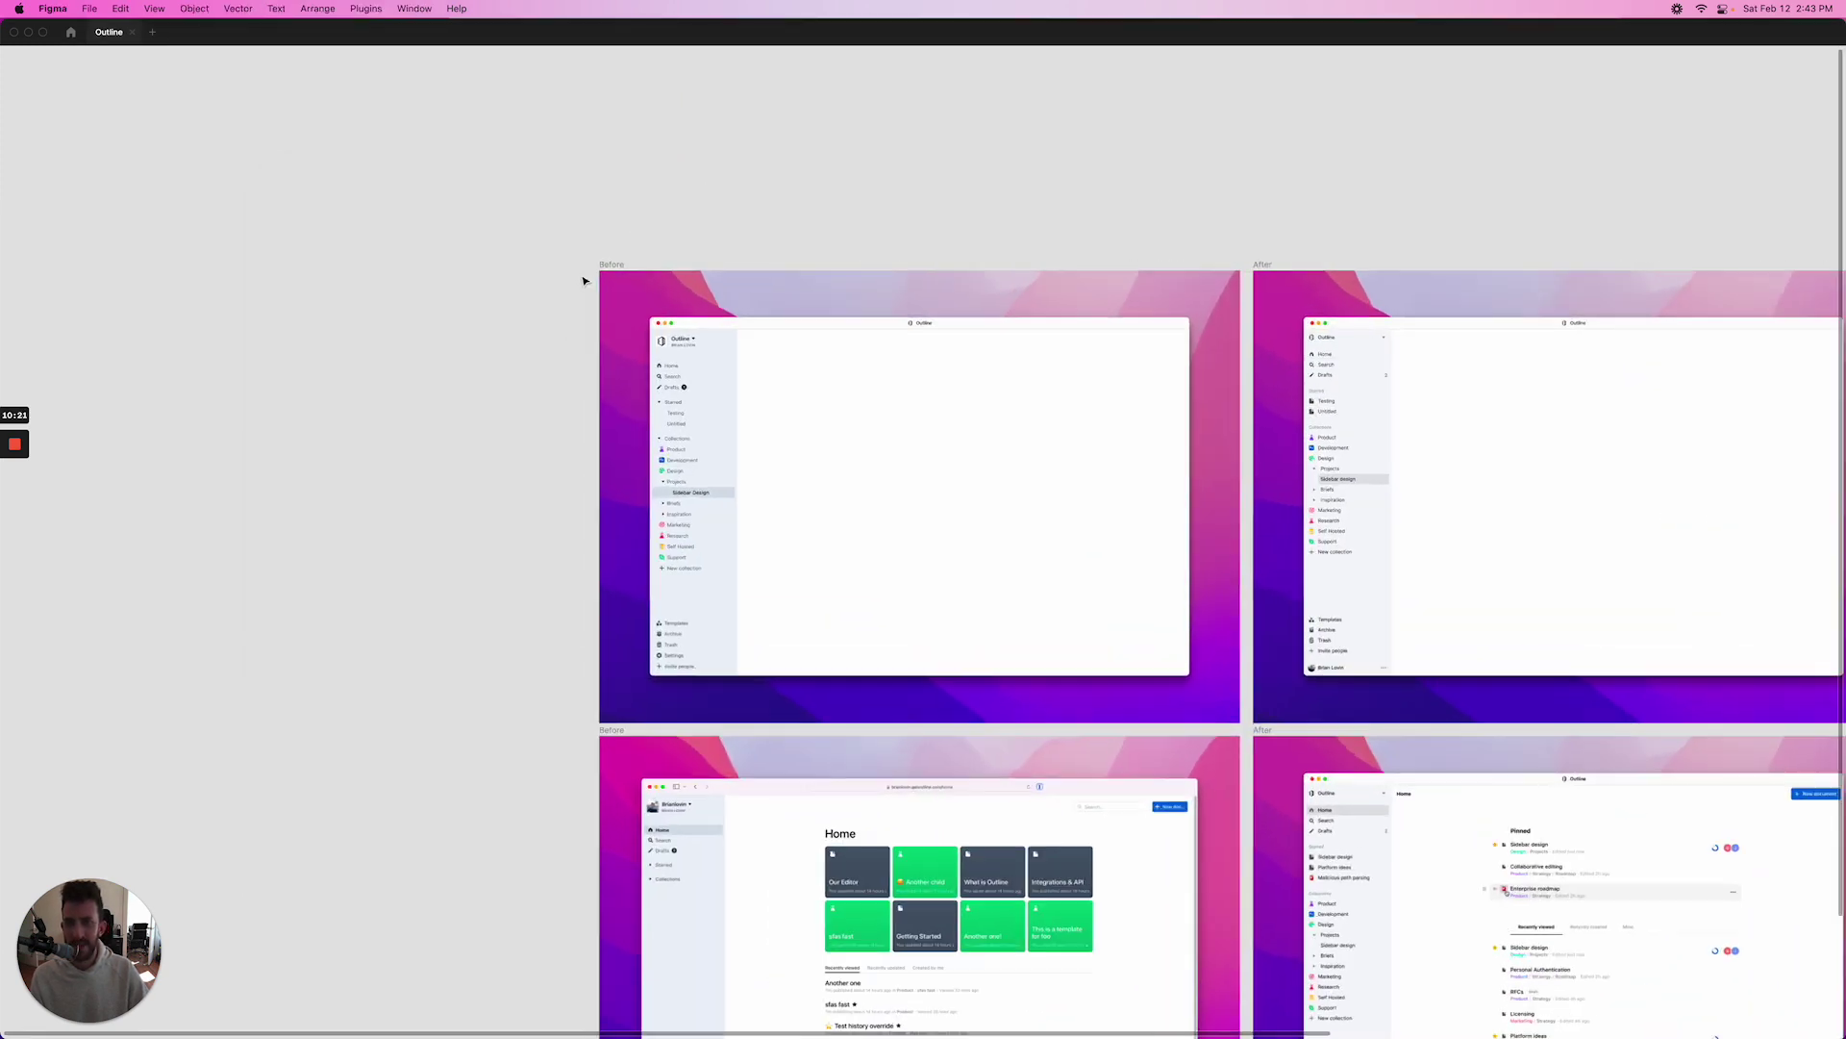
pyautogui.scroll(5, 868, 331)
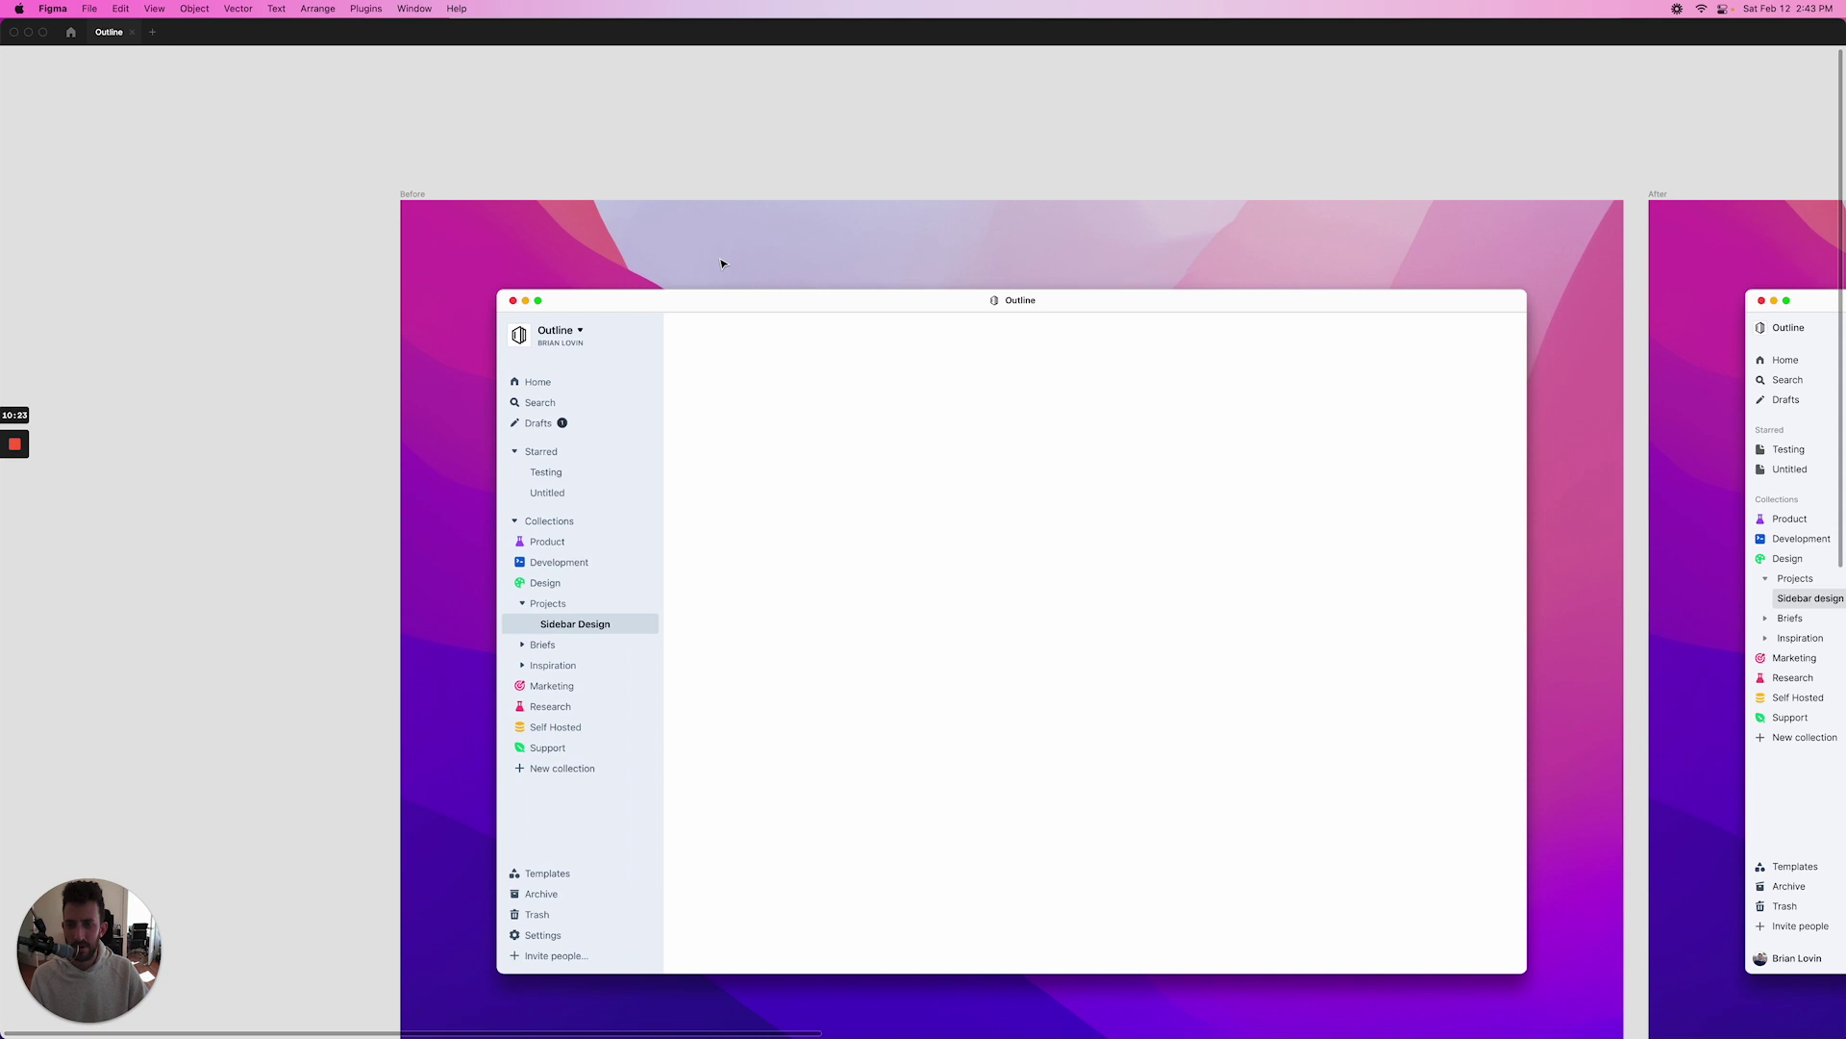
pyautogui.scroll(-1, 663, 161)
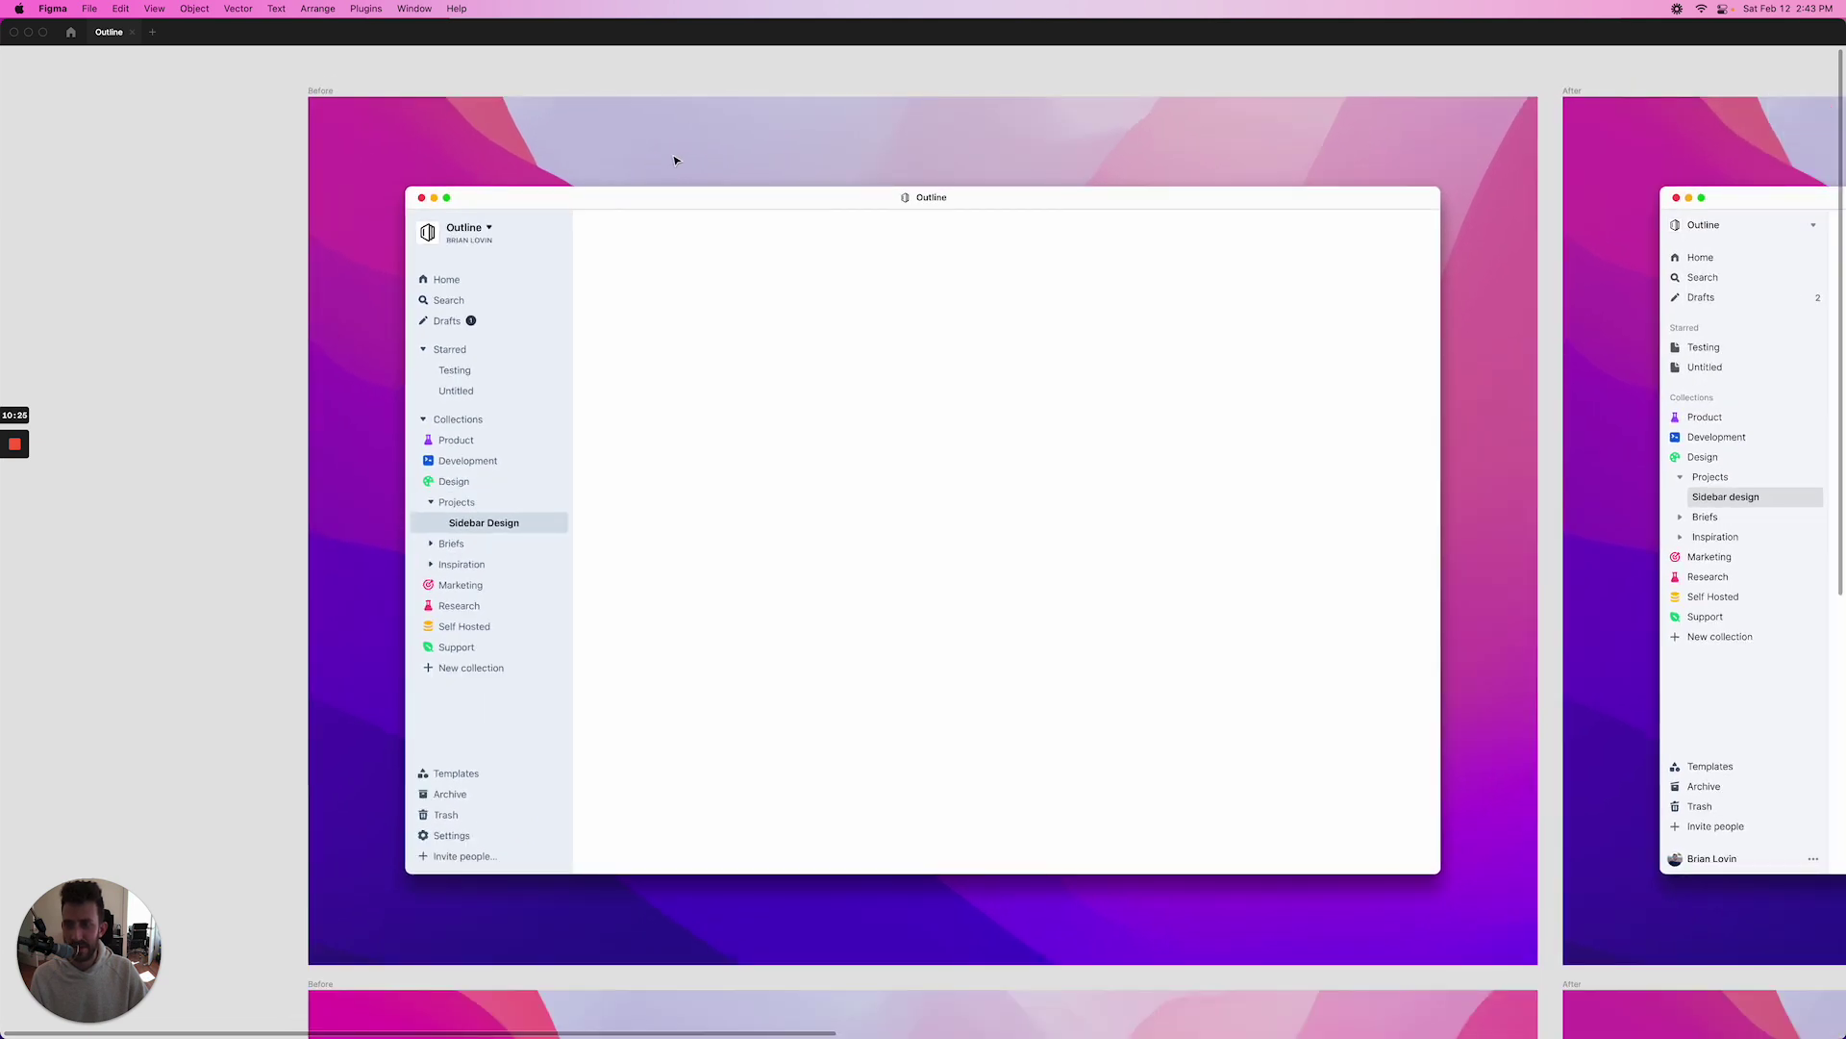
pyautogui.hscroll(15, 1006, 169)
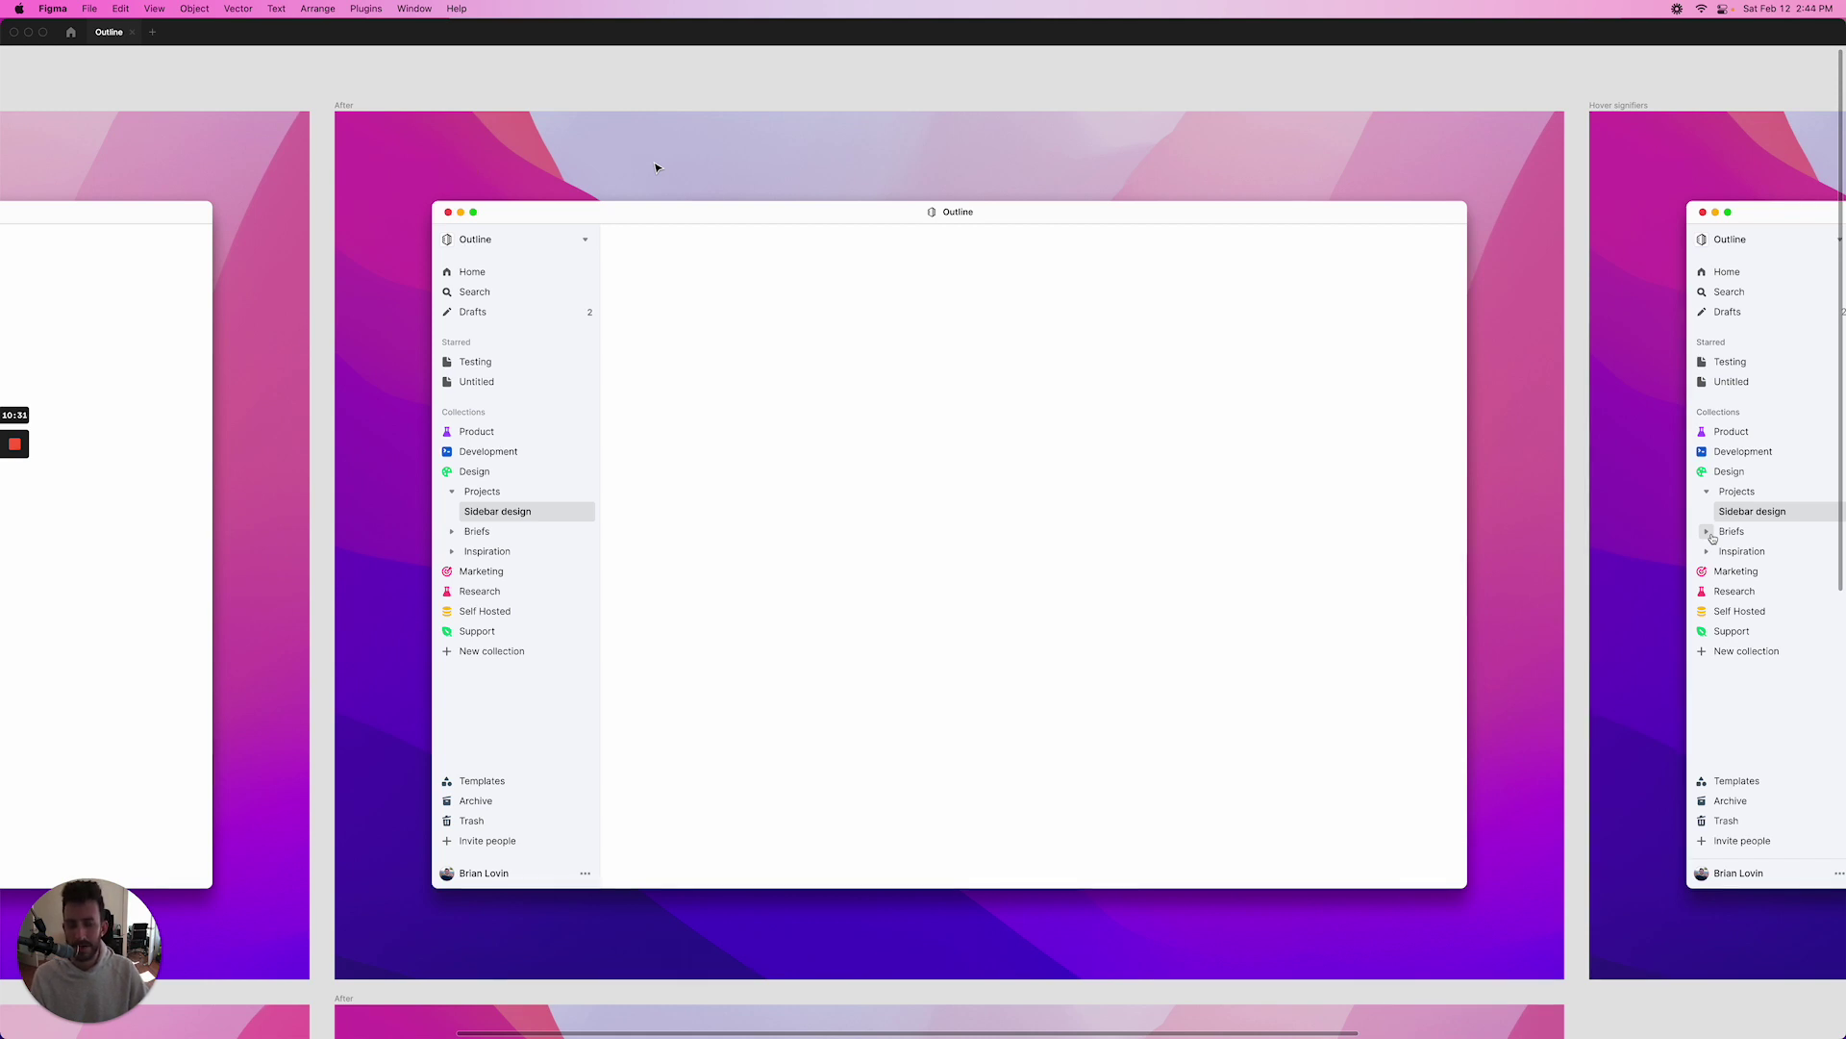
pyautogui.moveTo(653, 162); pyautogui.dragTo(624, 158)
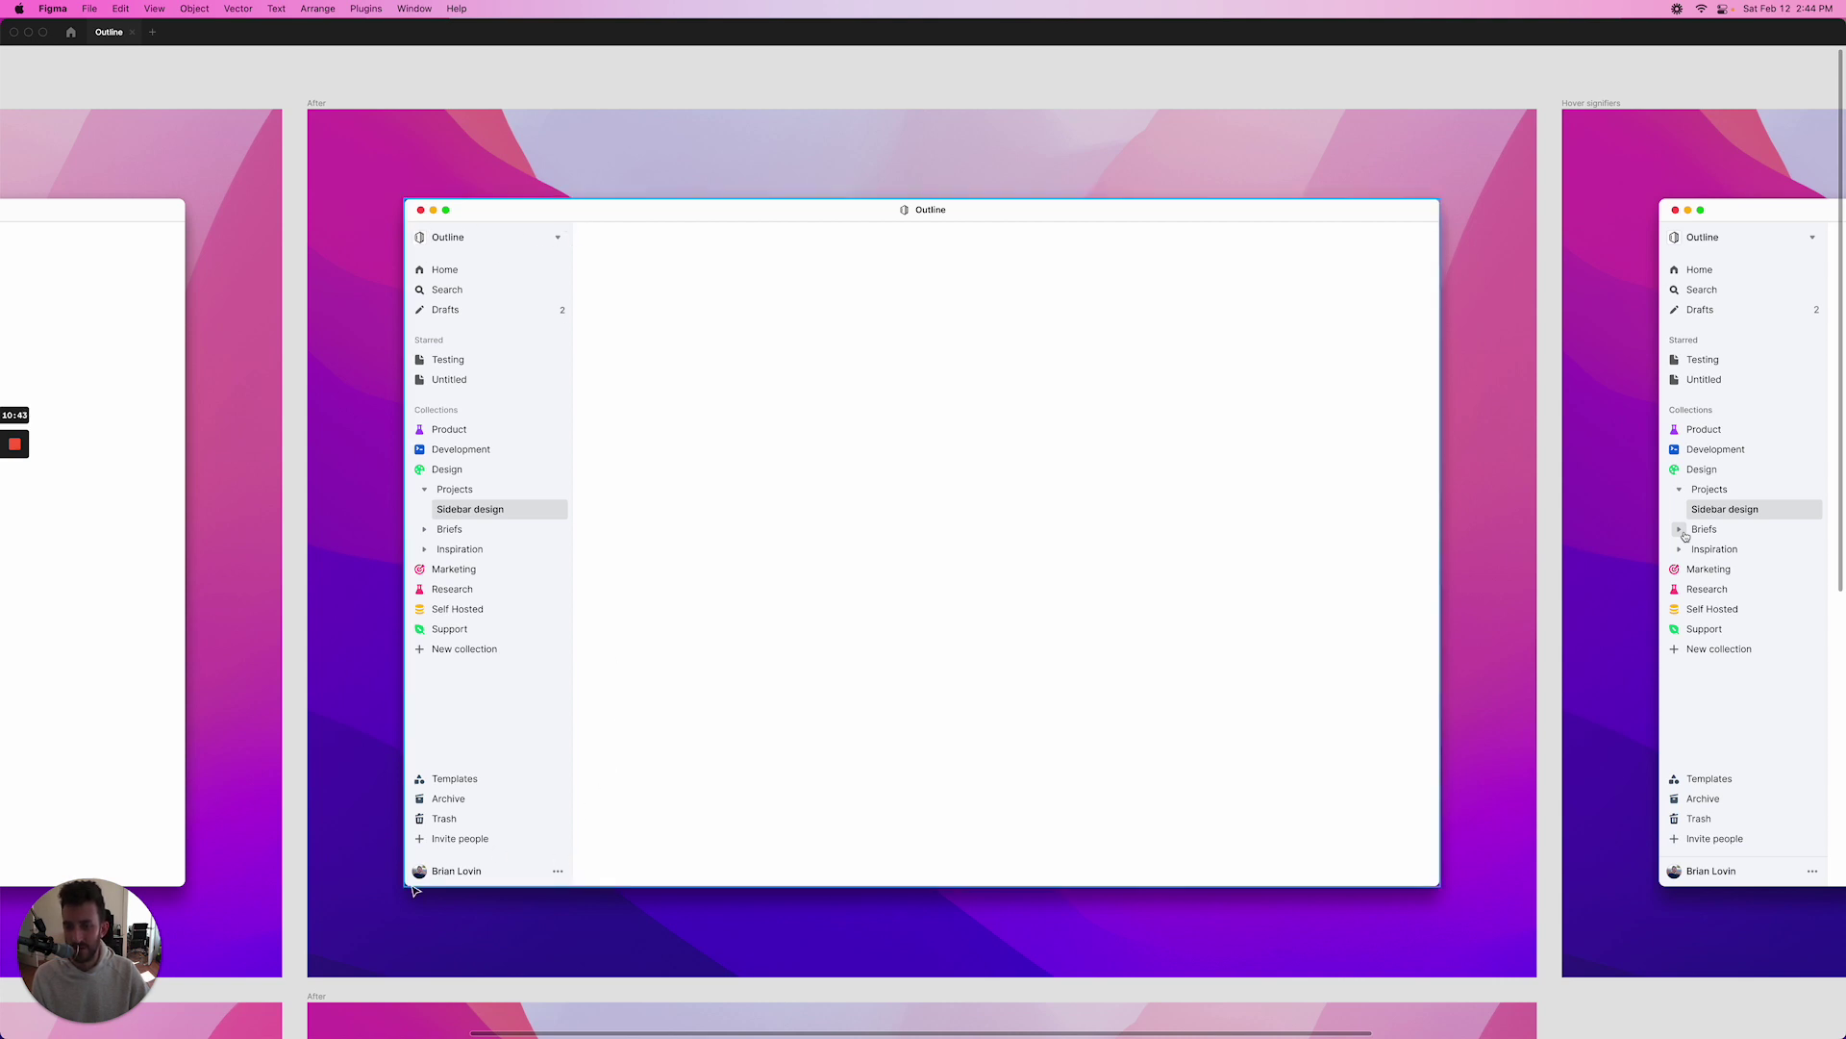
pyautogui.press('super+Tab')
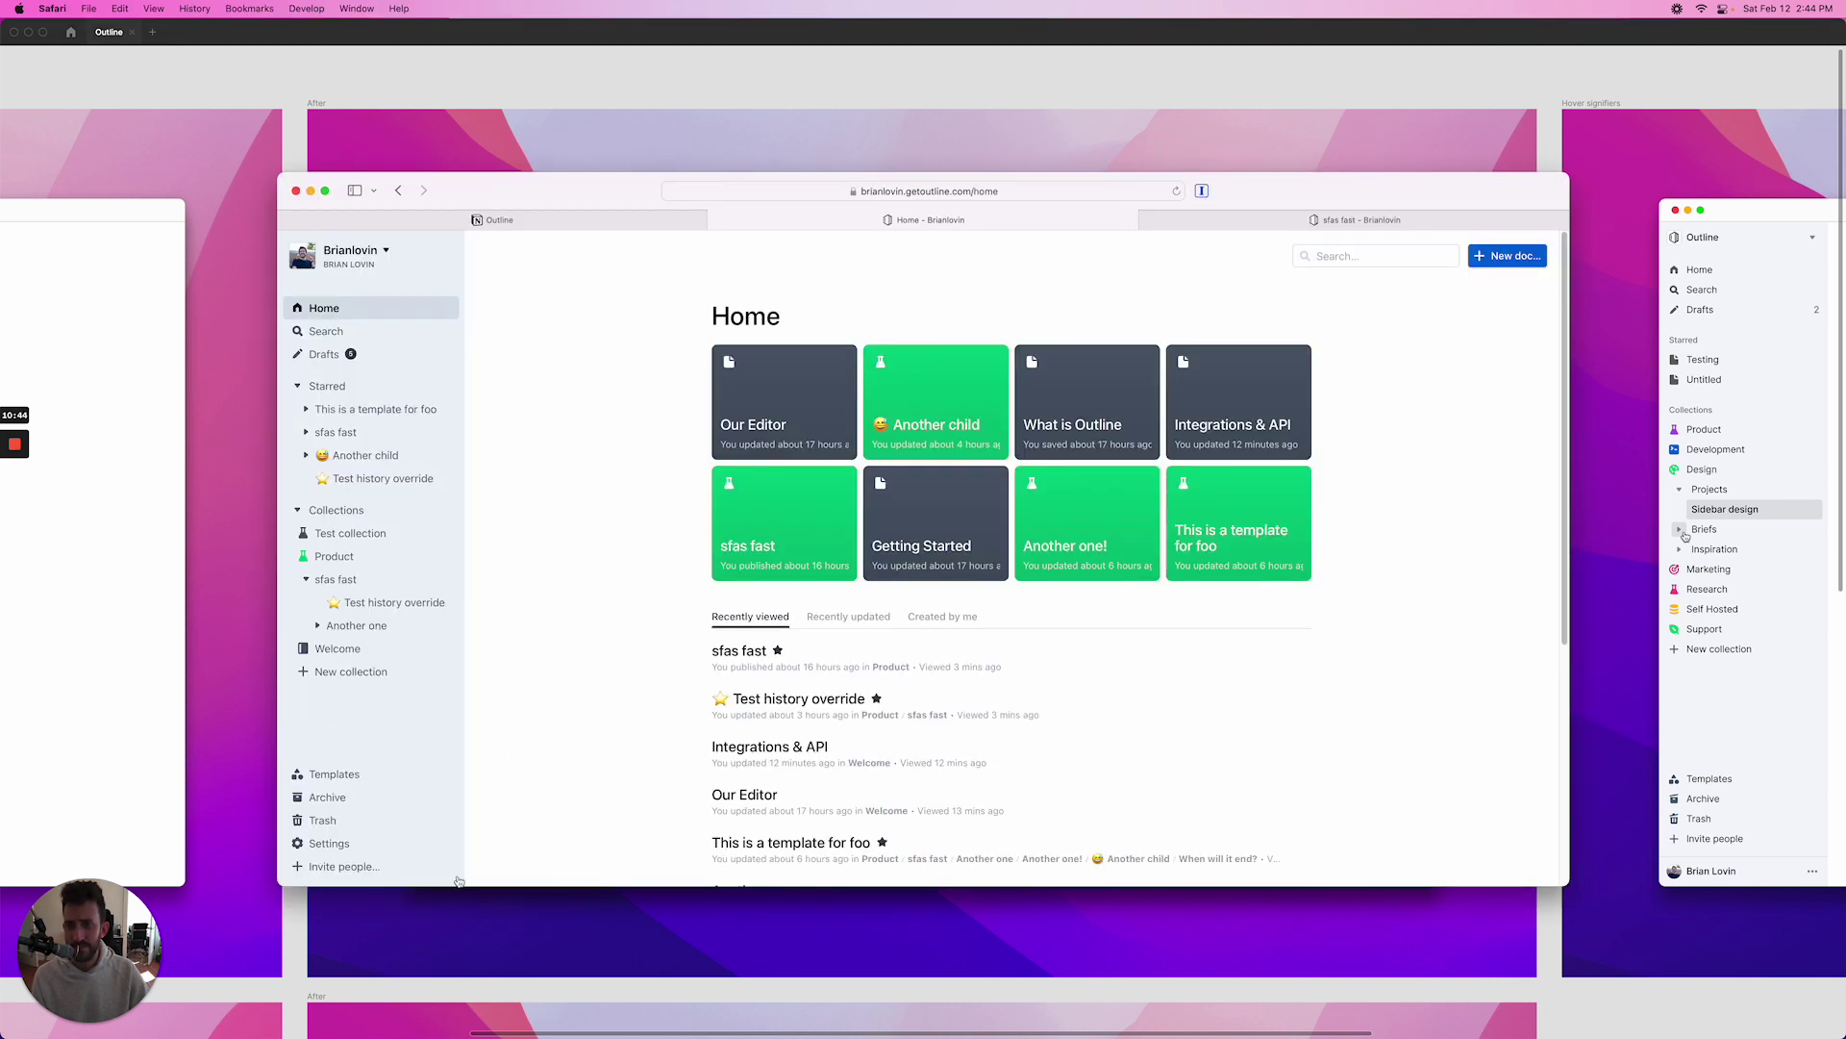
pyautogui.click(358, 272)
pyautogui.click(356, 264)
pyautogui.click(356, 257)
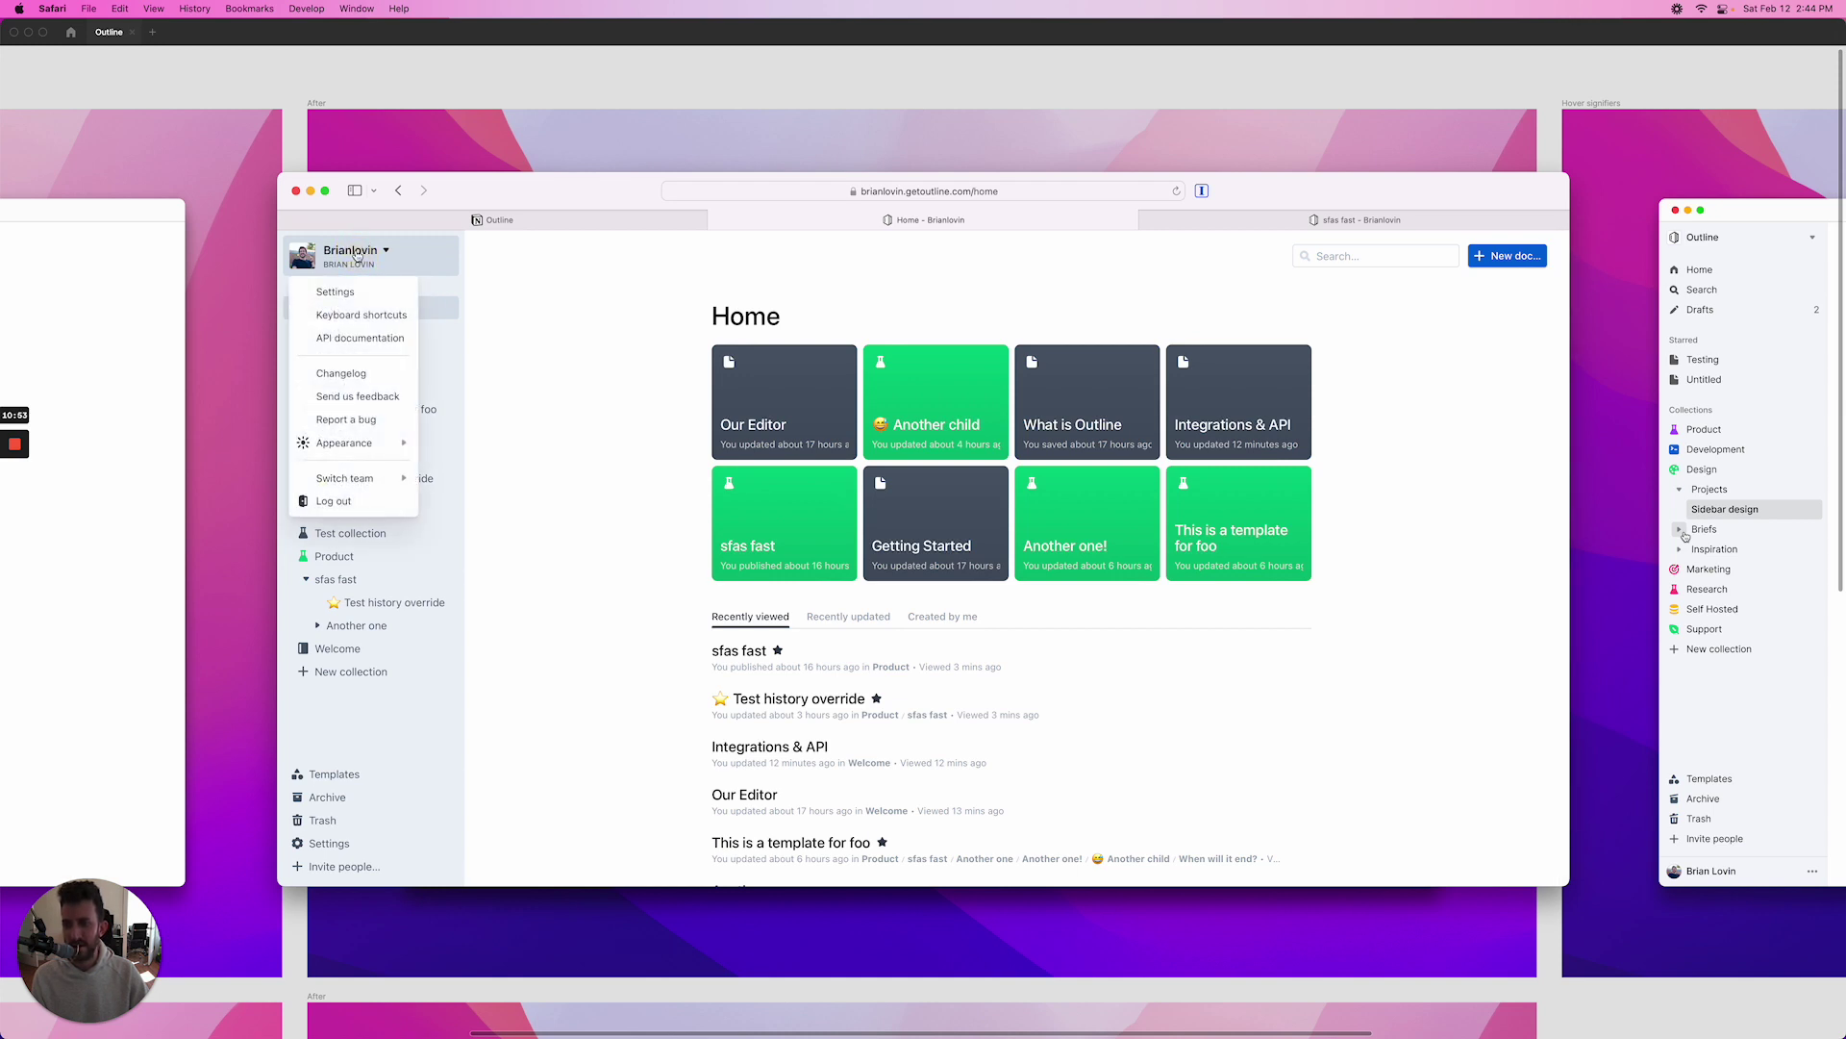
pyautogui.click(348, 292)
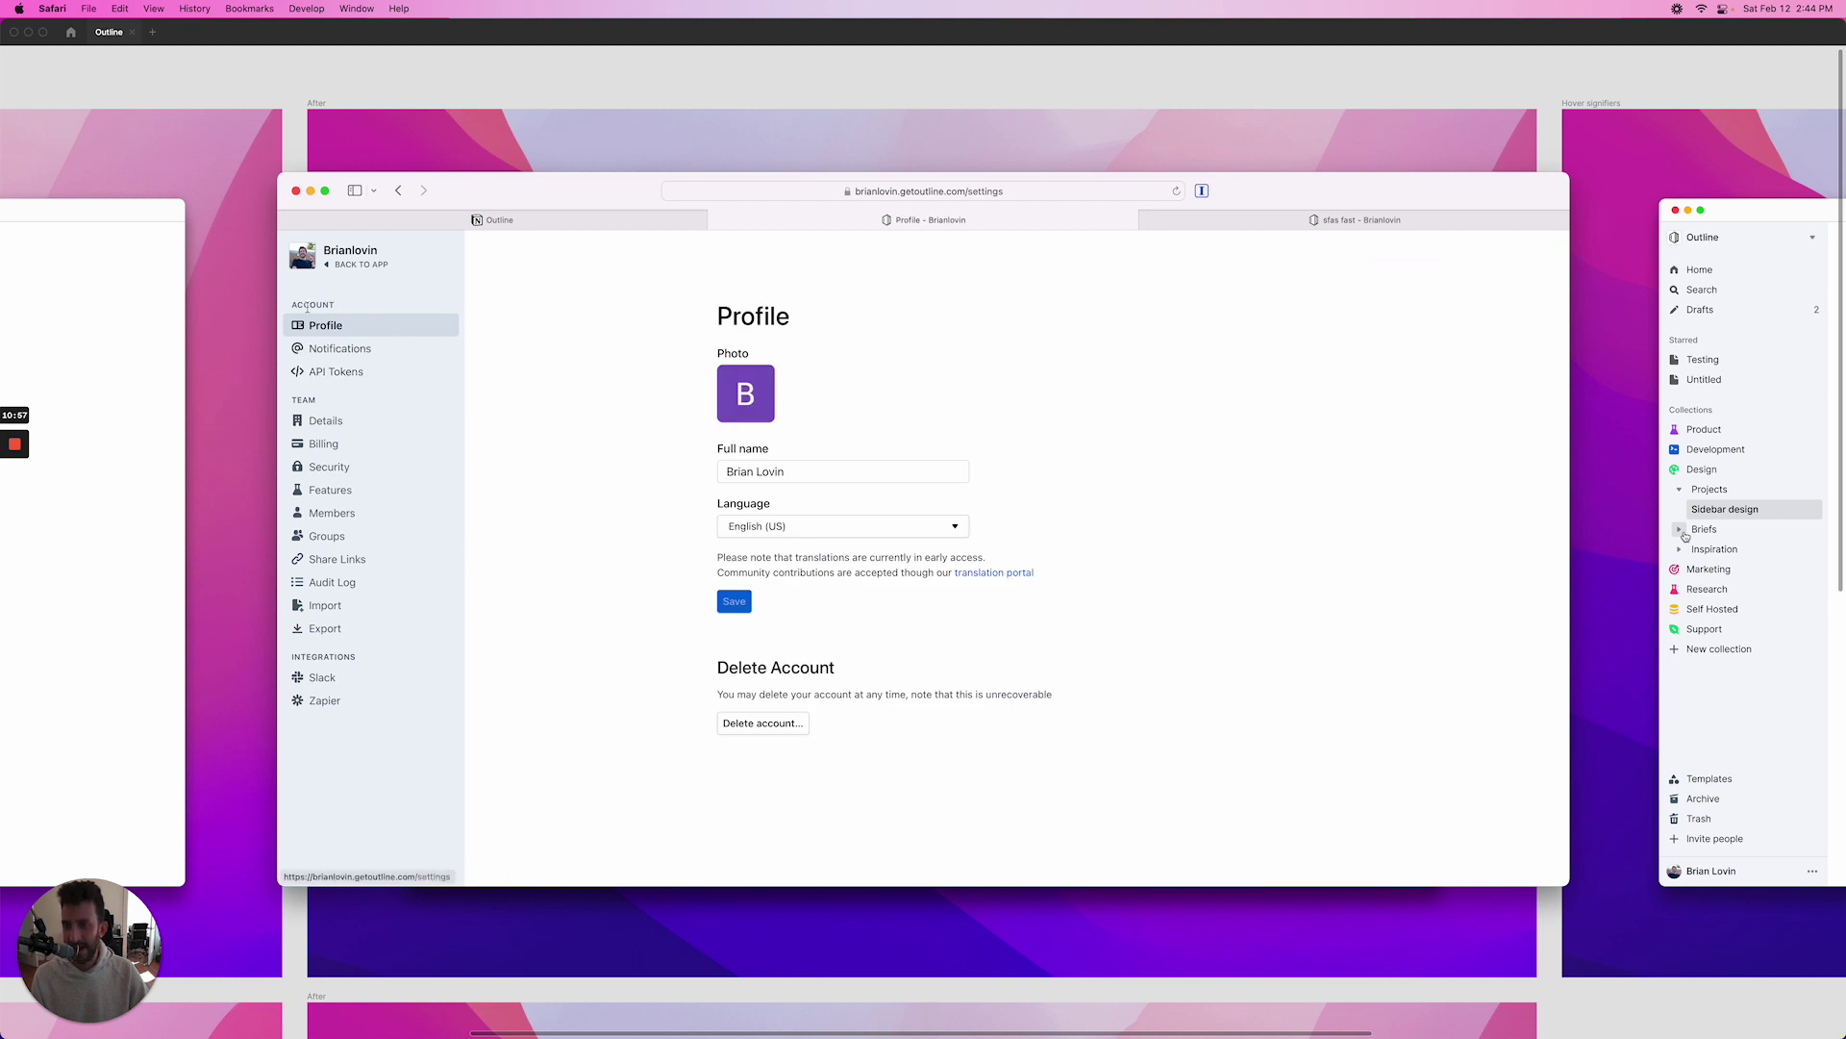
pyautogui.click(348, 255)
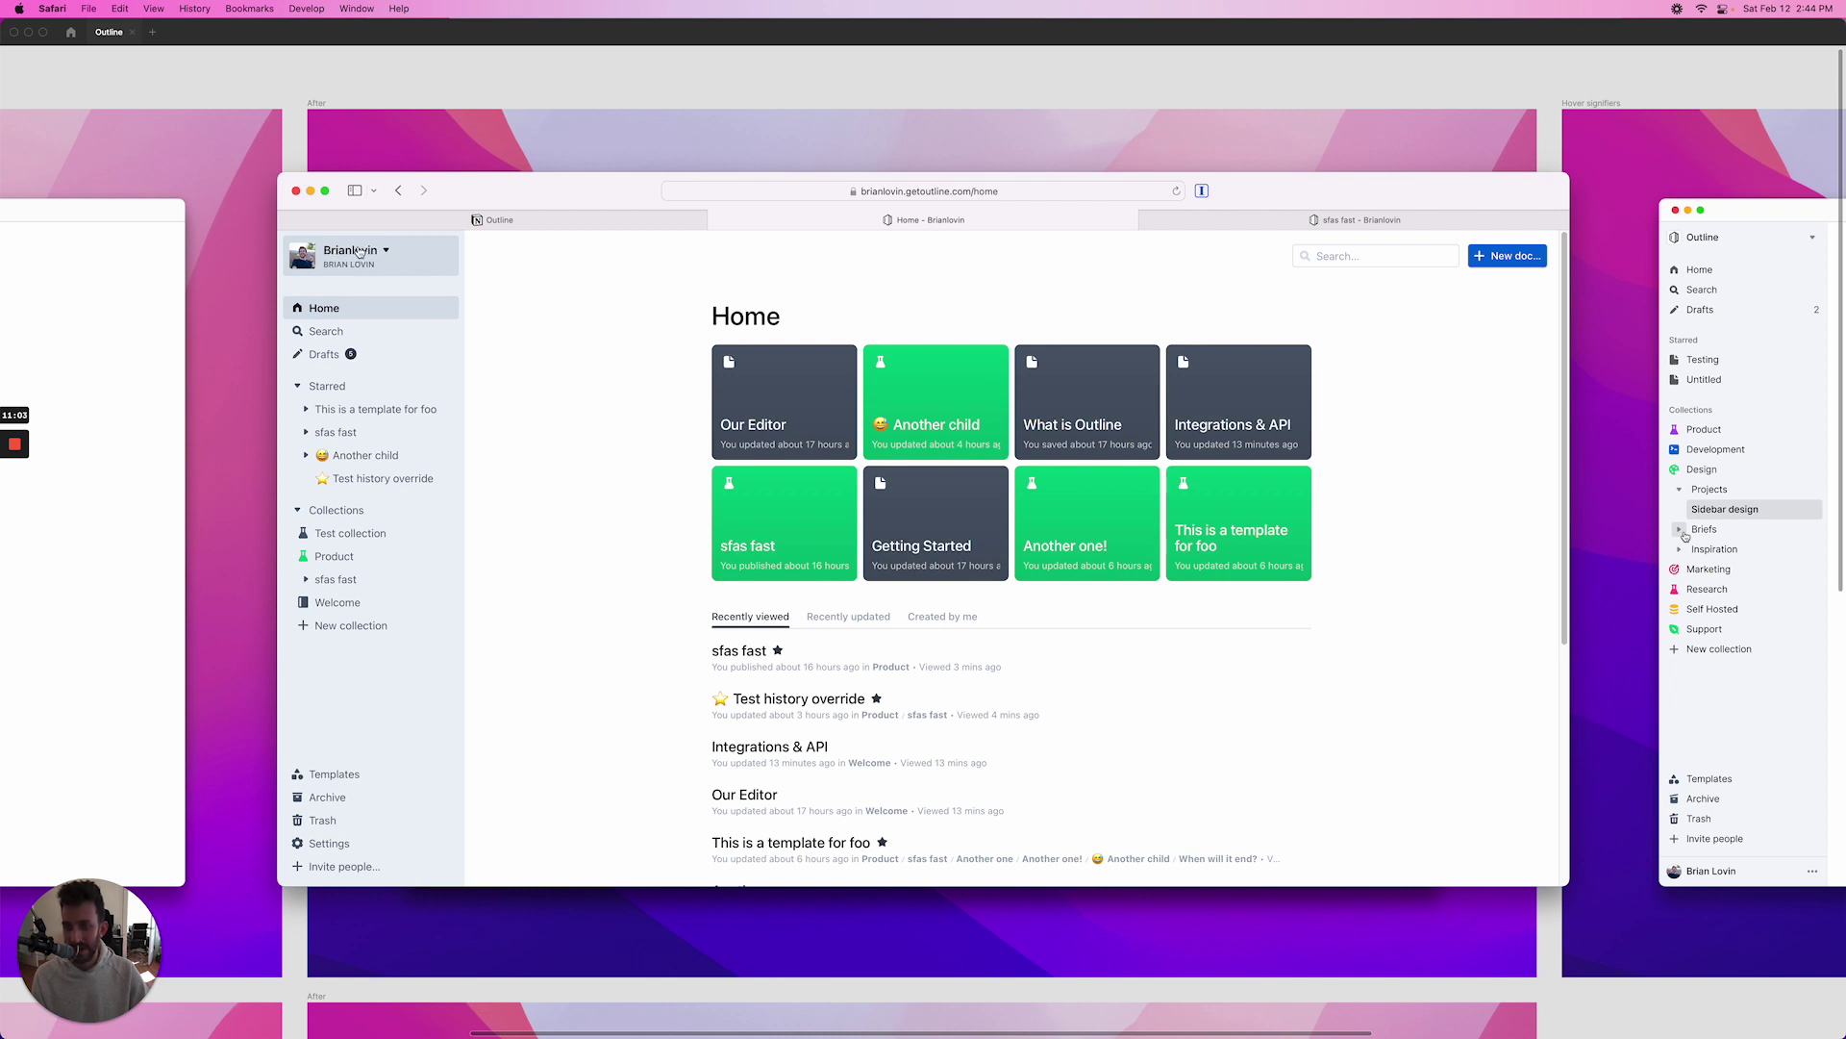
# View the Profile settings page, go back Home, then bring Figma forward.
pyautogui.click(327, 844)
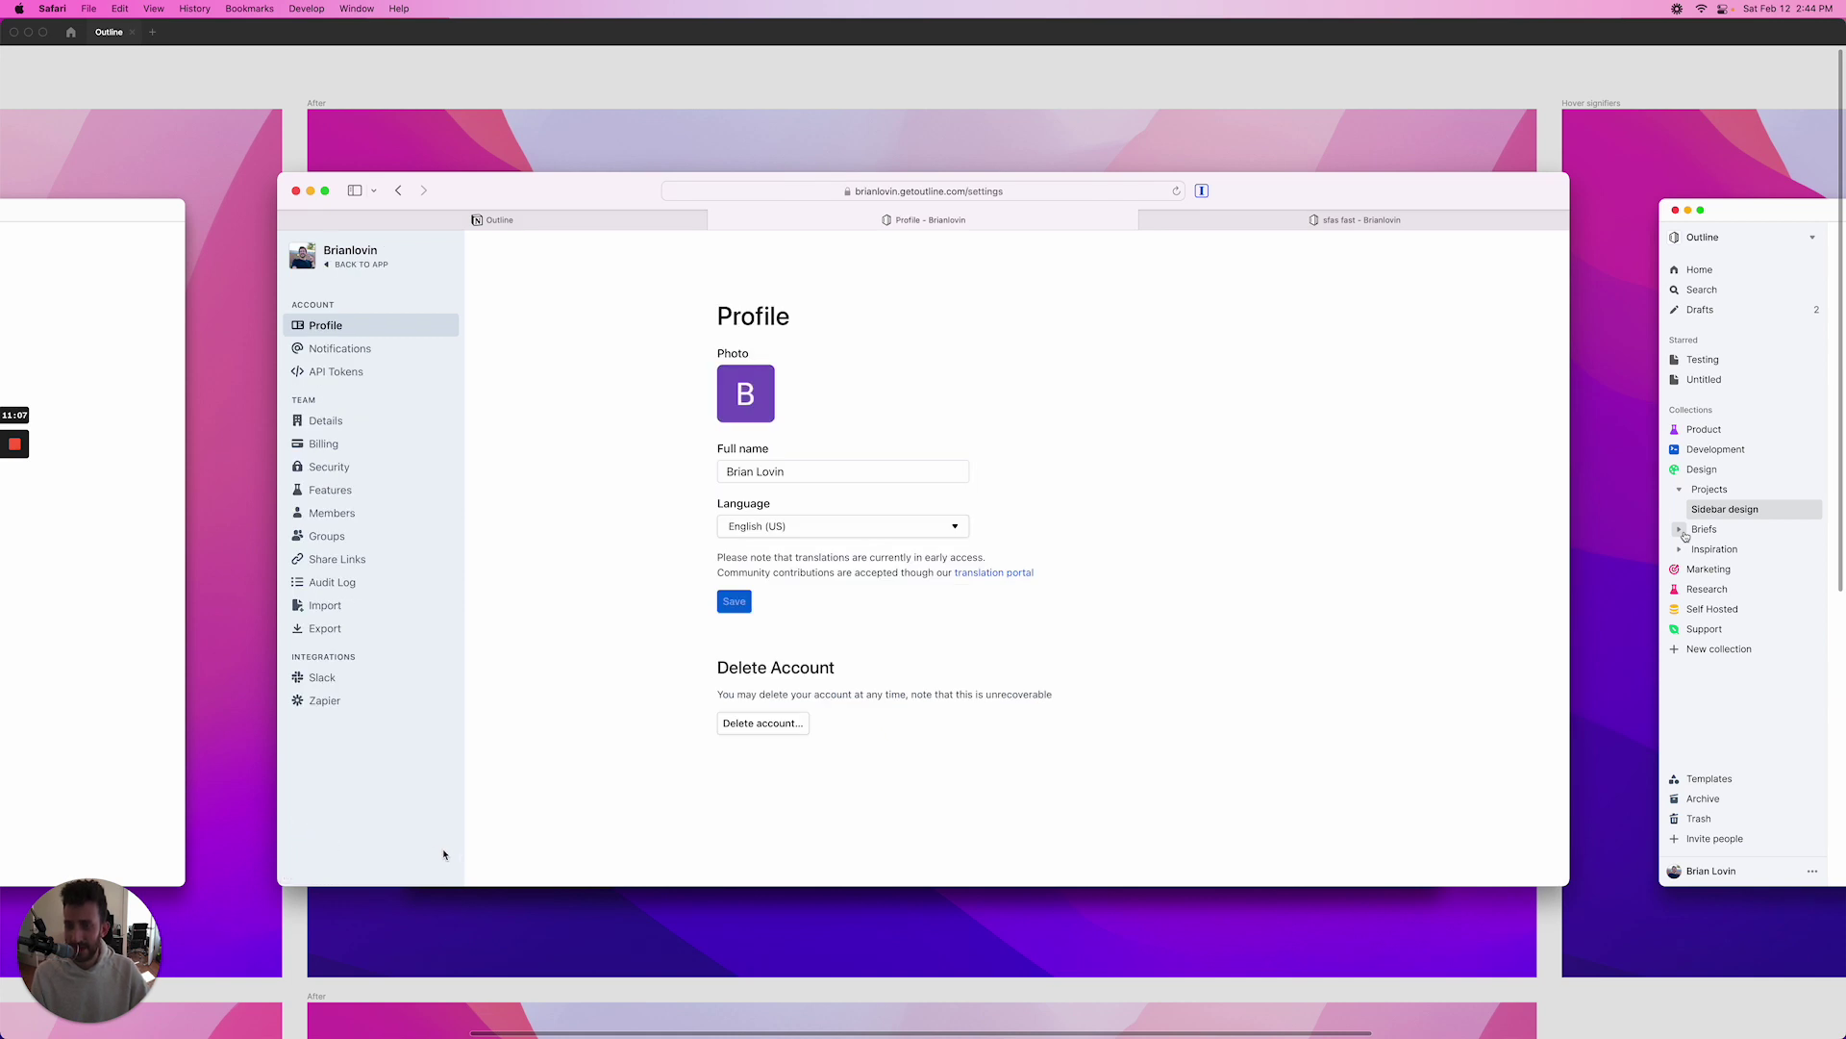
pyautogui.click(360, 261)
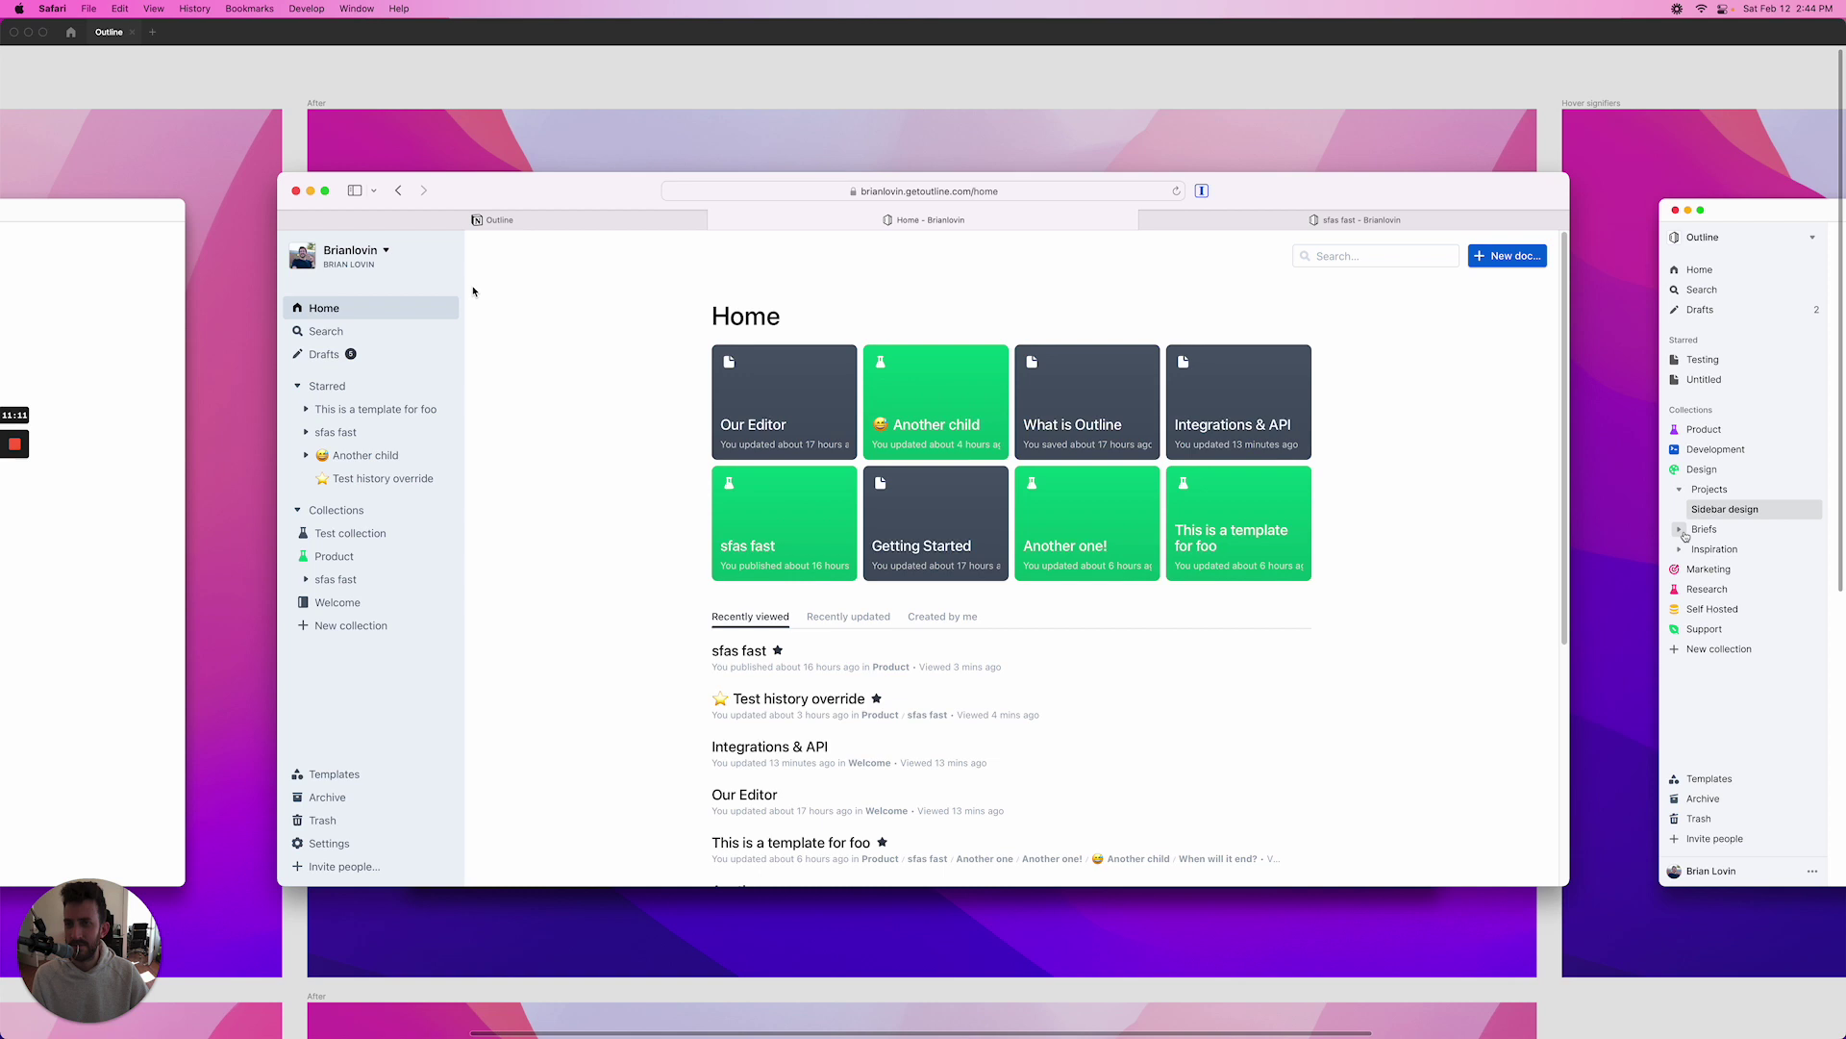
pyautogui.click(580, 83)
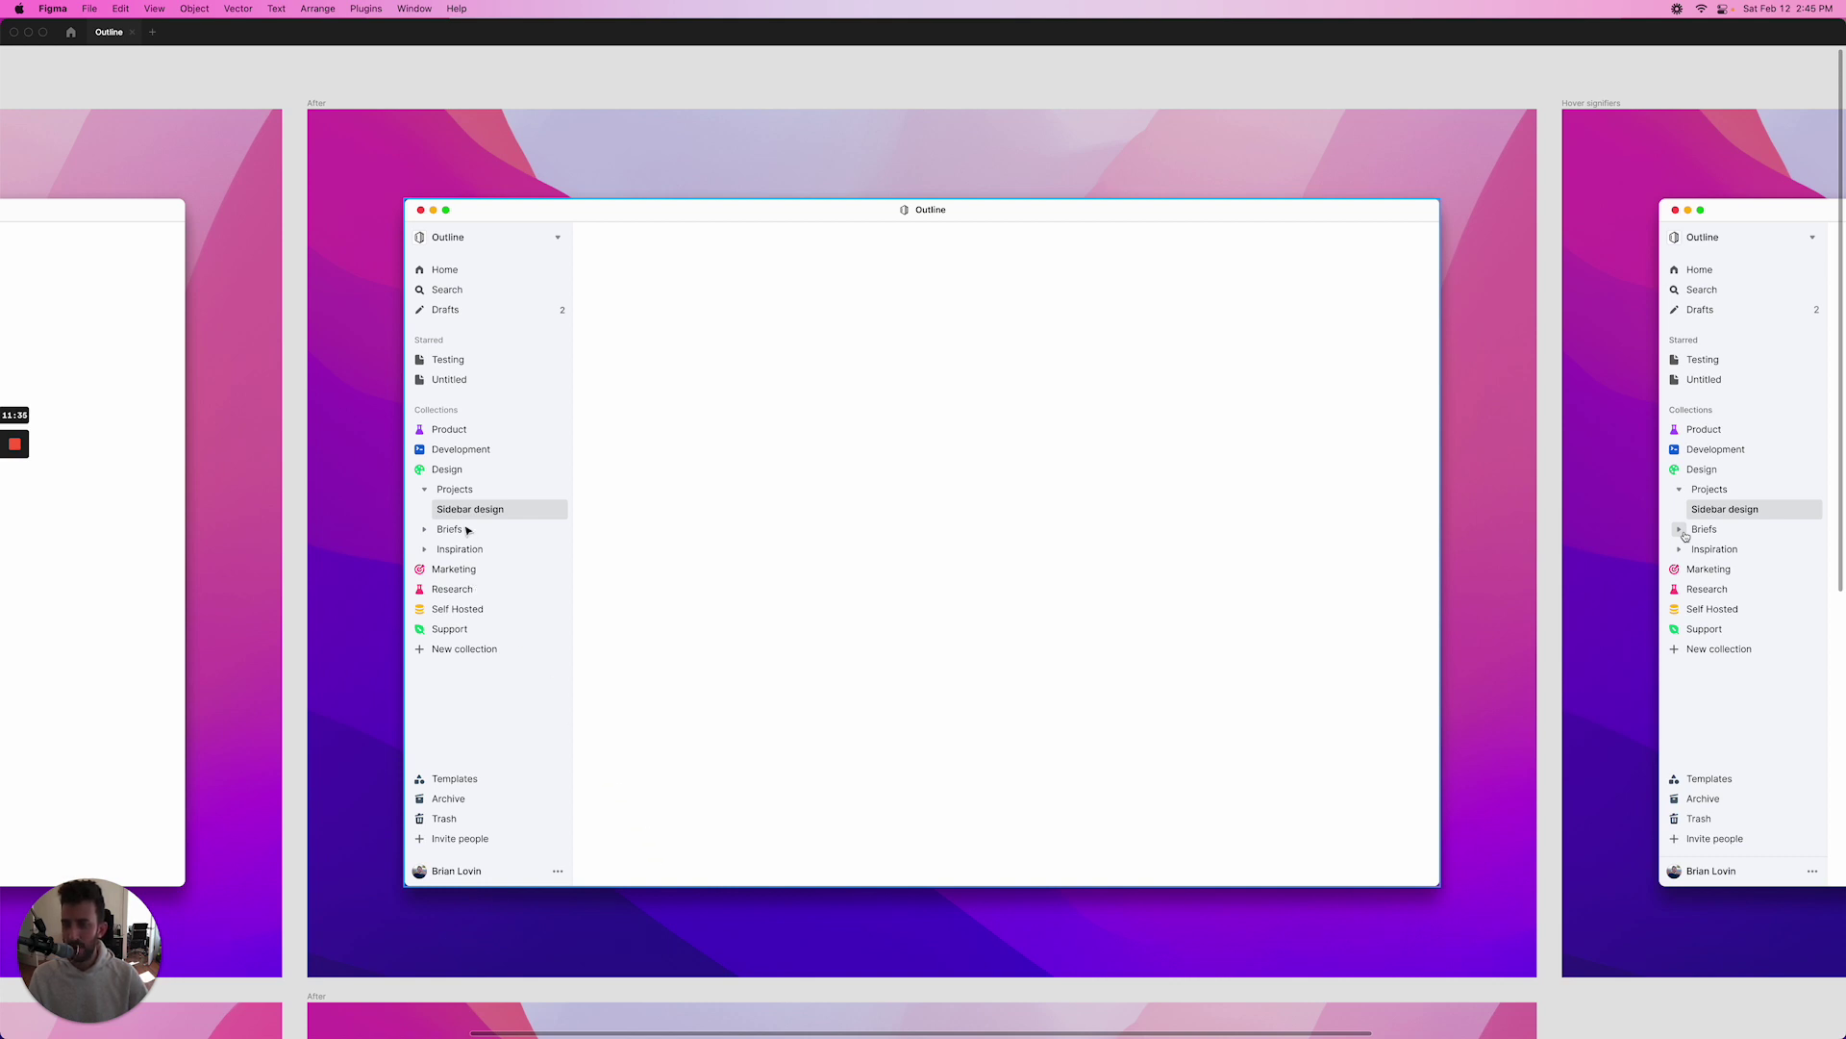
# Restore the editor panels and rulers, then zoom in toward the After frame's sidebar.
pyautogui.click(673, 372)
pyautogui.hotkey('shift', 'r')
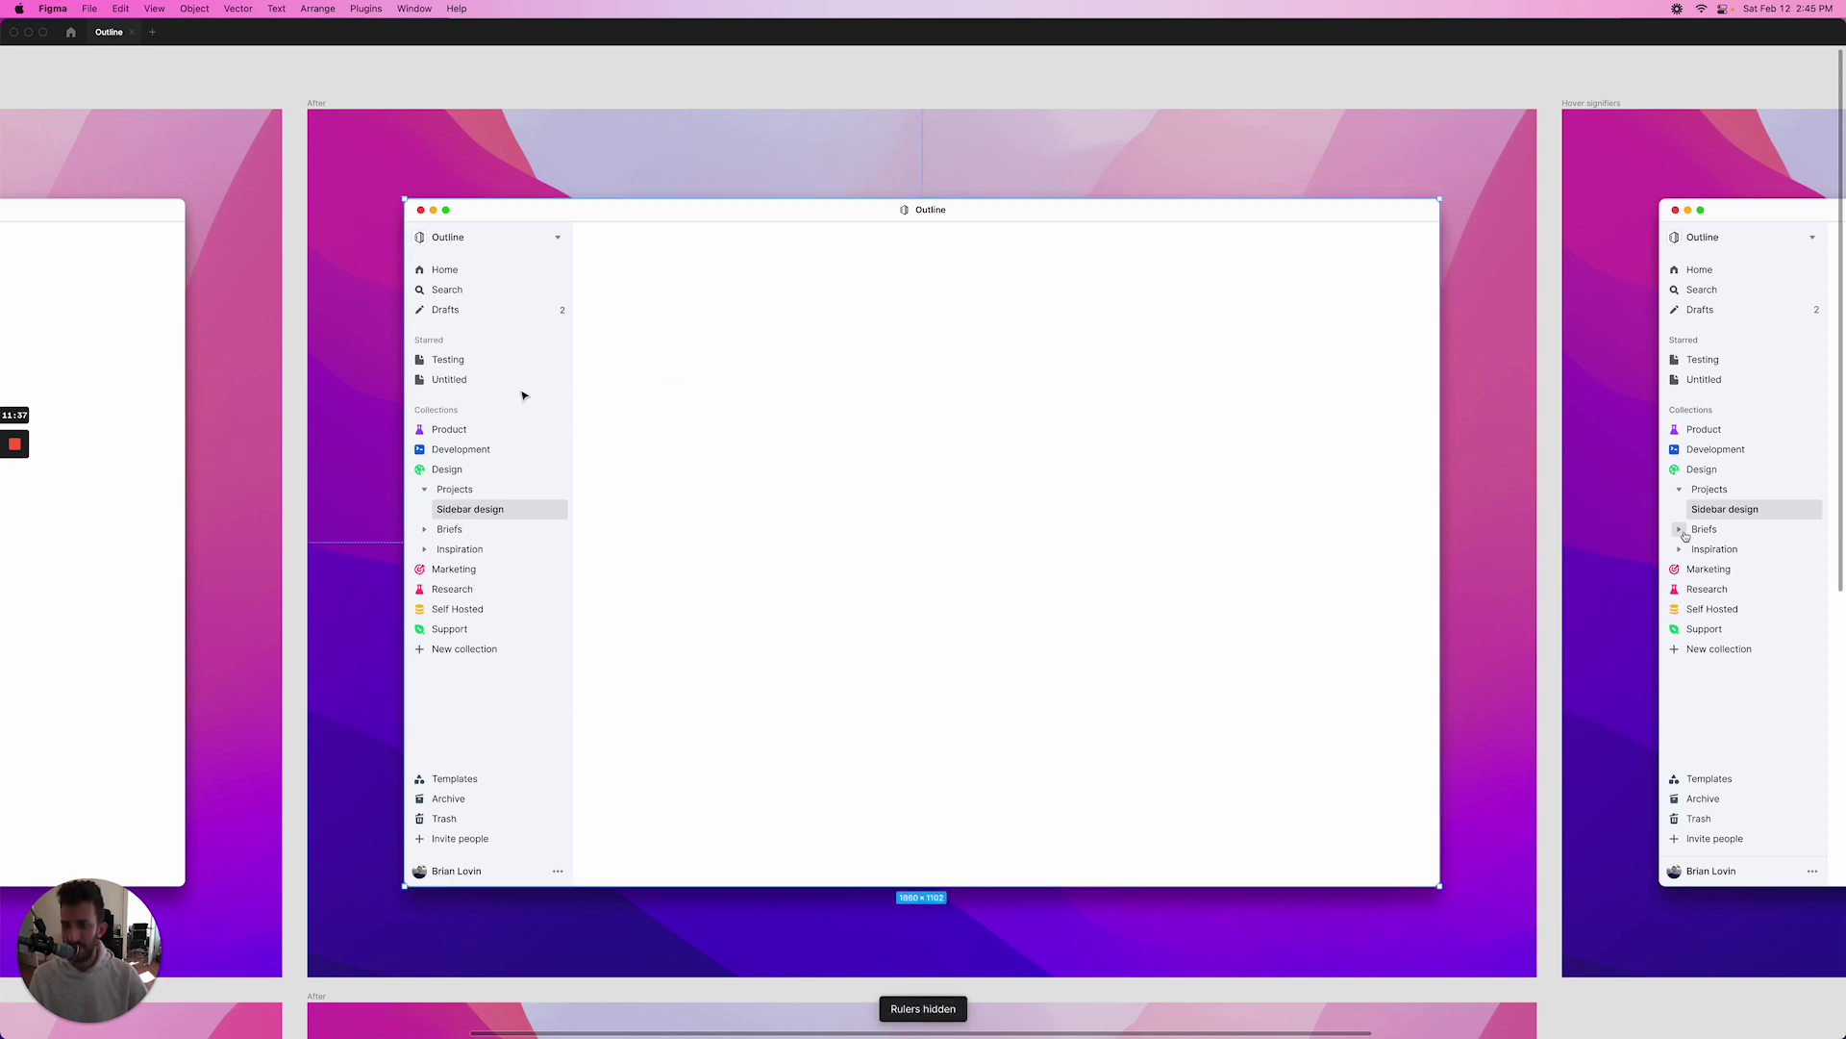
pyautogui.click(466, 85)
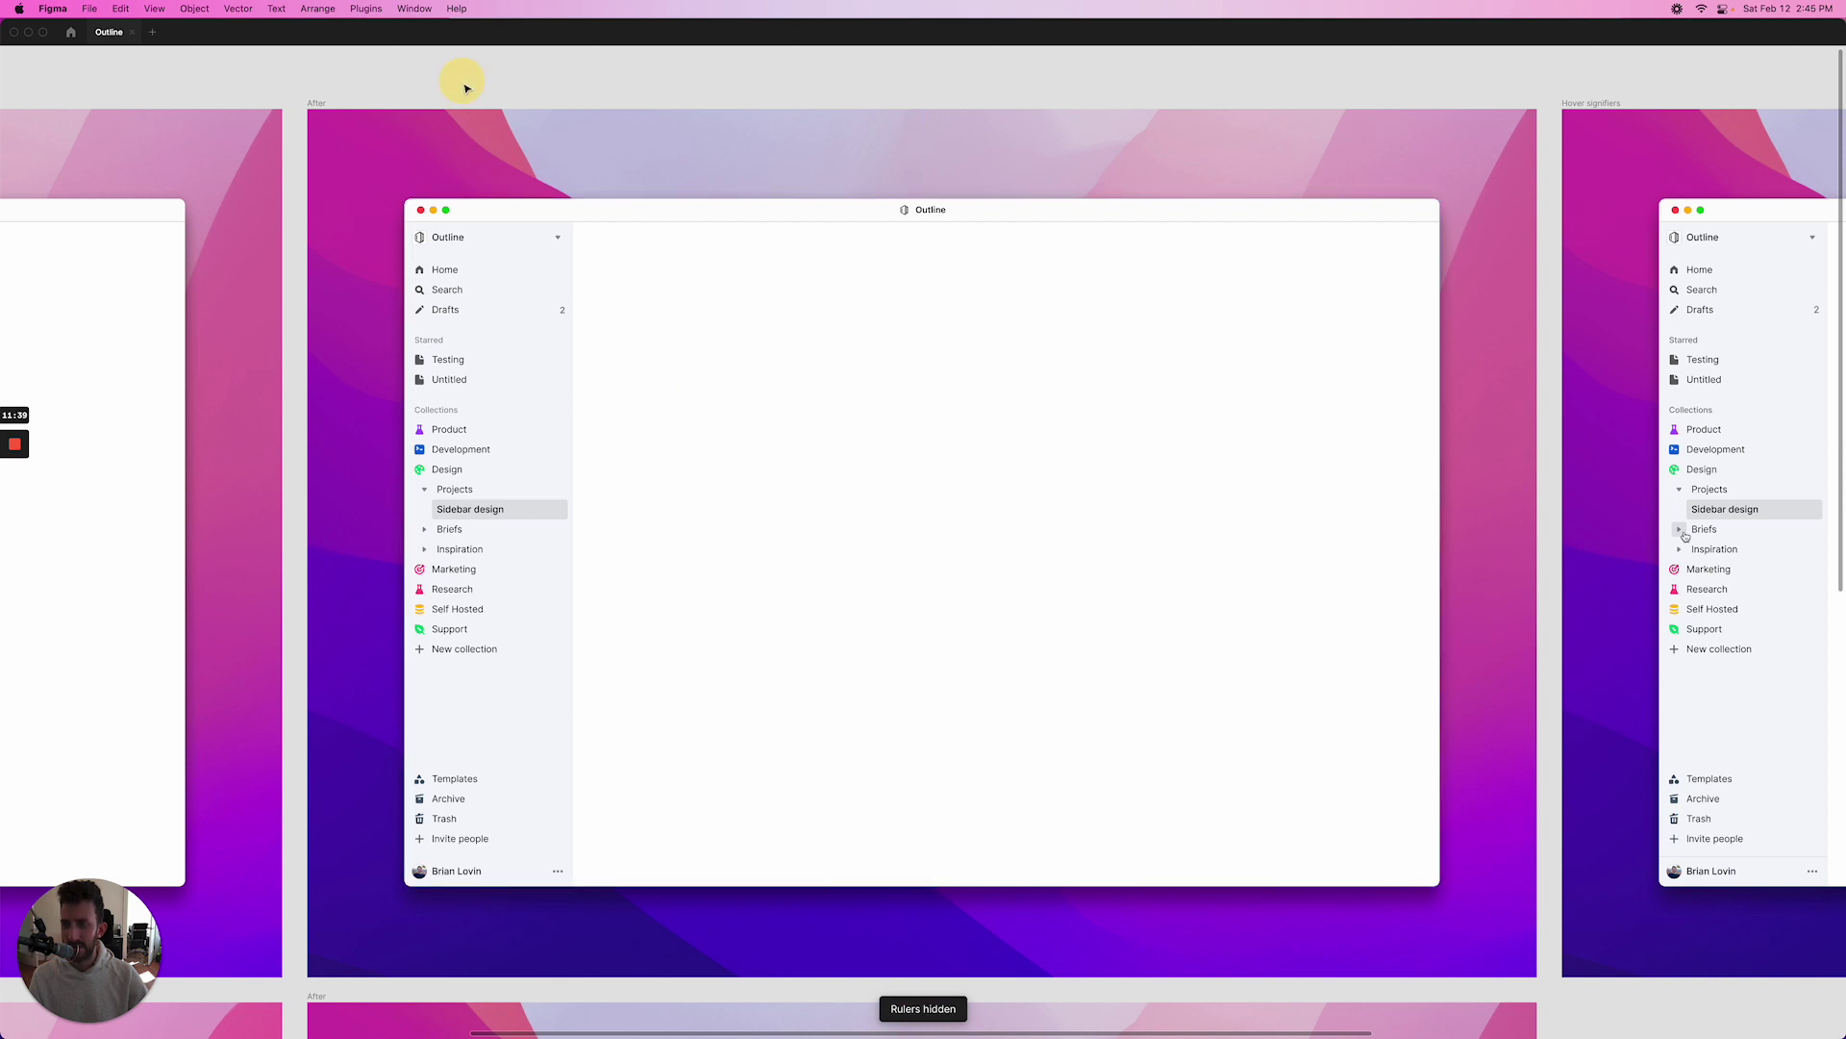
pyautogui.press('super+backslash')
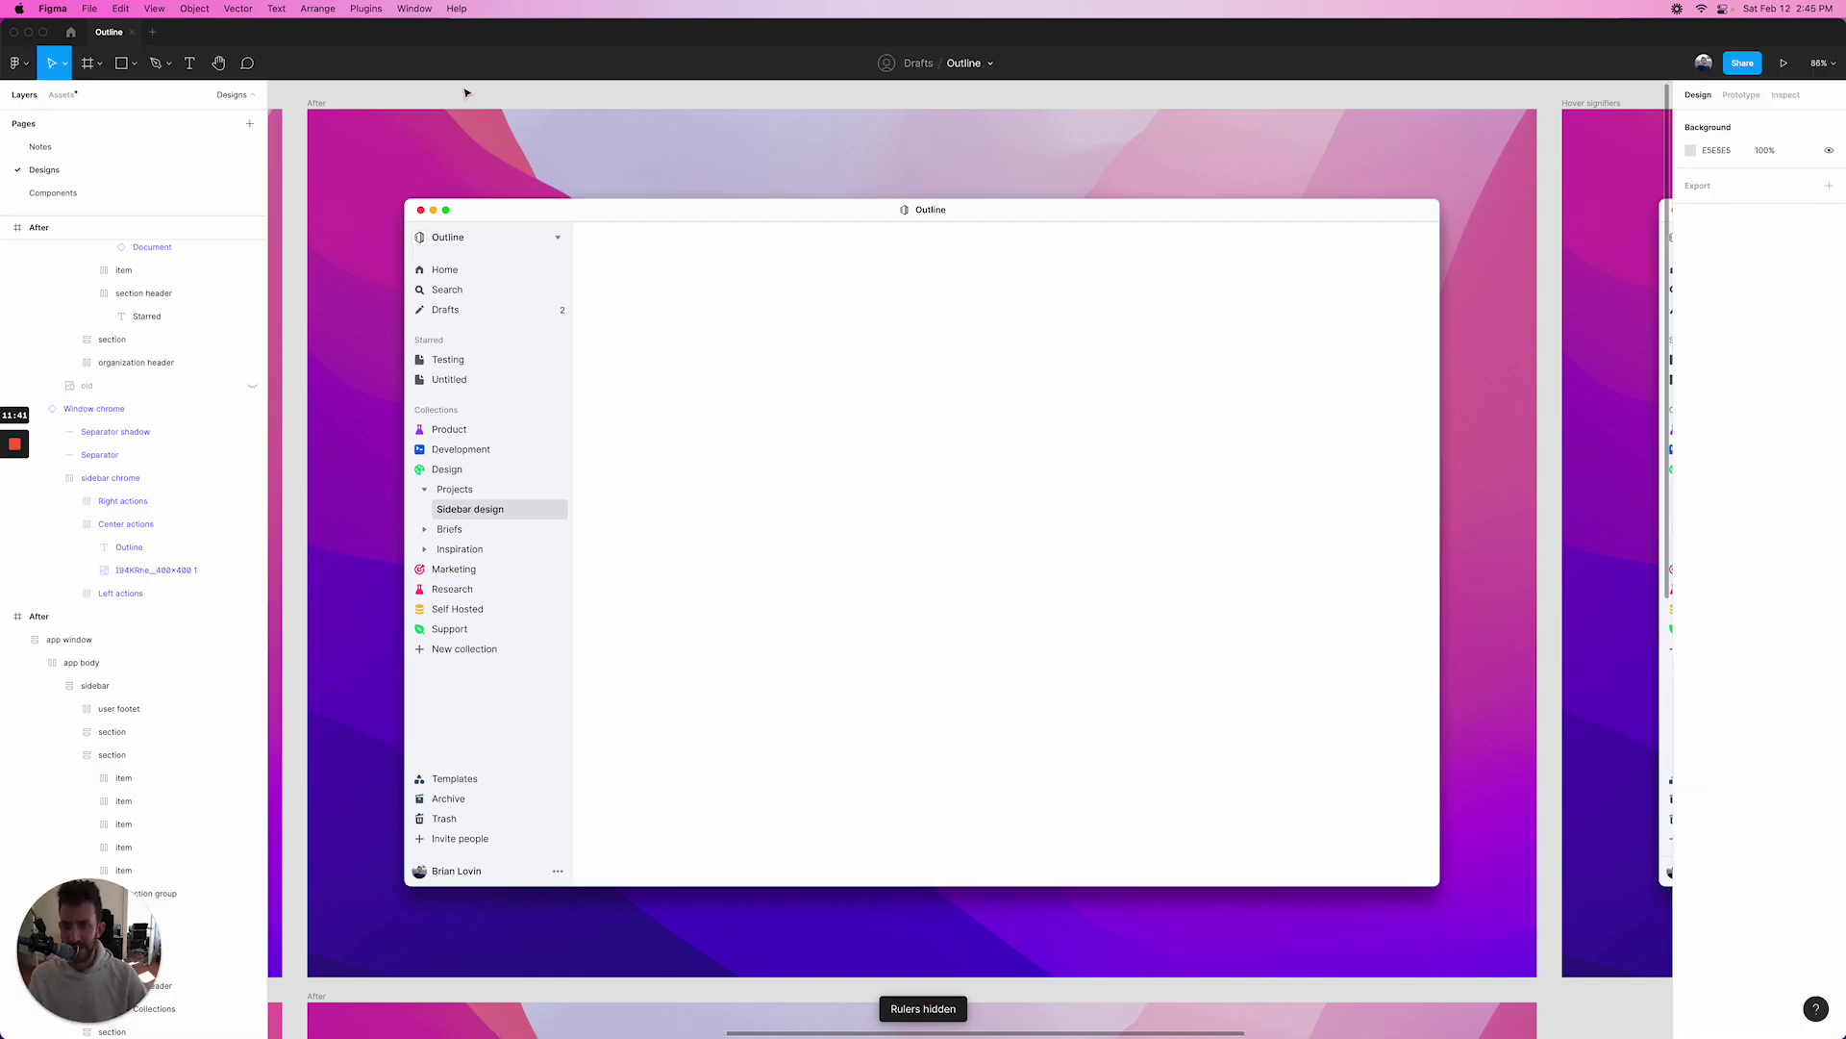
pyautogui.moveTo(474, 91); pyautogui.dragTo(548, 106)
pyautogui.hotkey('shift', 'r')
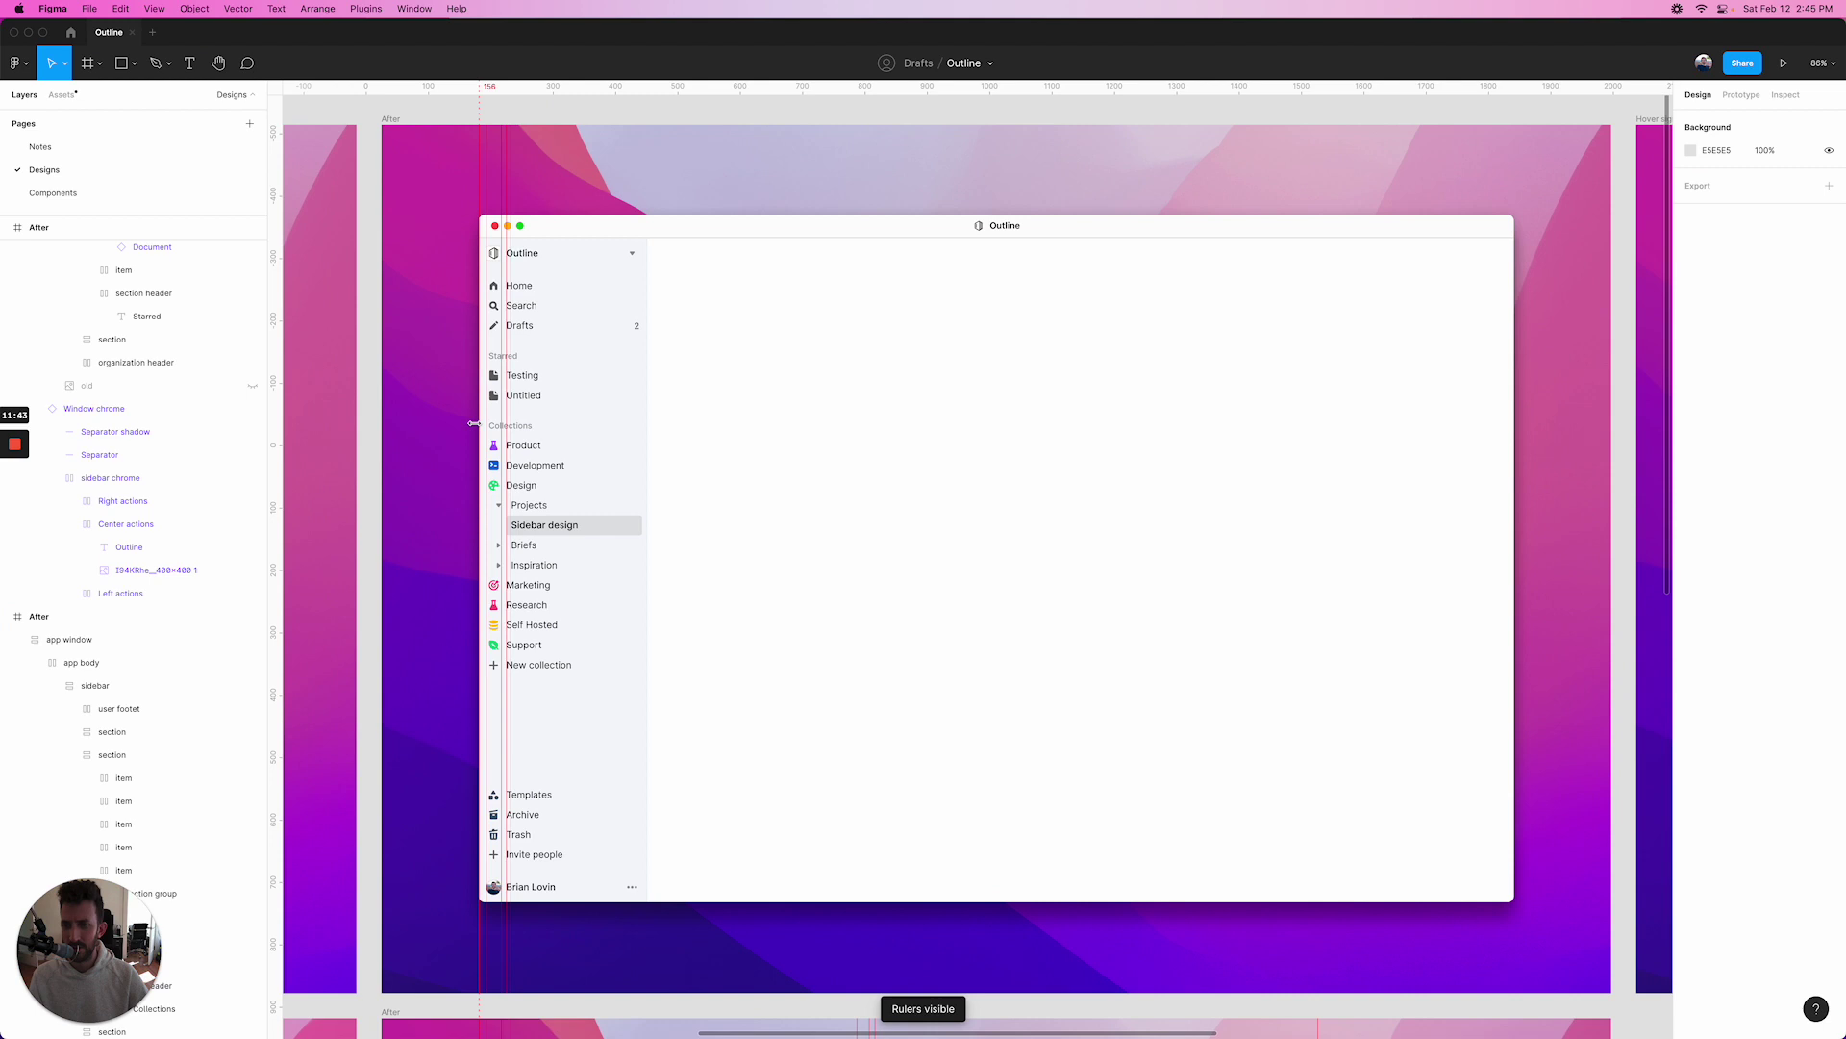
pyautogui.scroll(10, 481, 452)
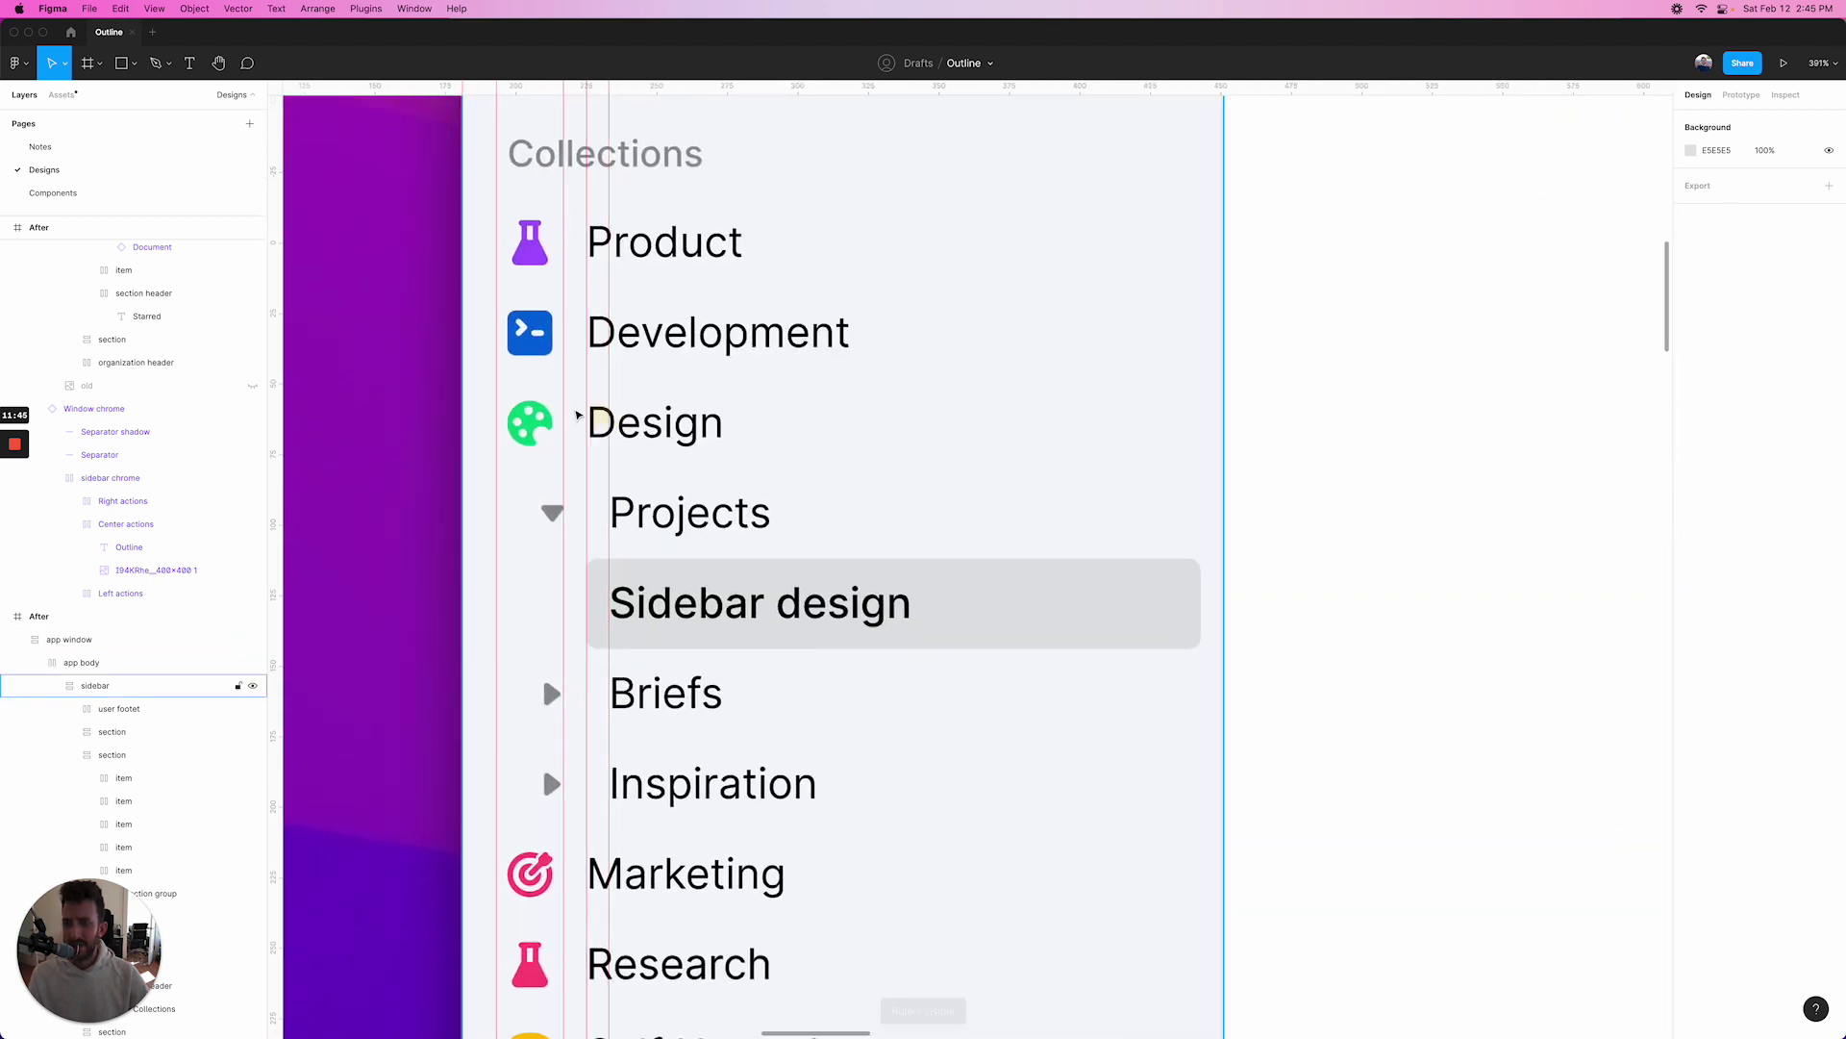
pyautogui.scroll(5, 578, 415)
# Select the Design label and then the Projects section group in the sidebar mockup.
pyautogui.keyDown('super'); pyautogui.click(613, 426); pyautogui.keyUp('super')
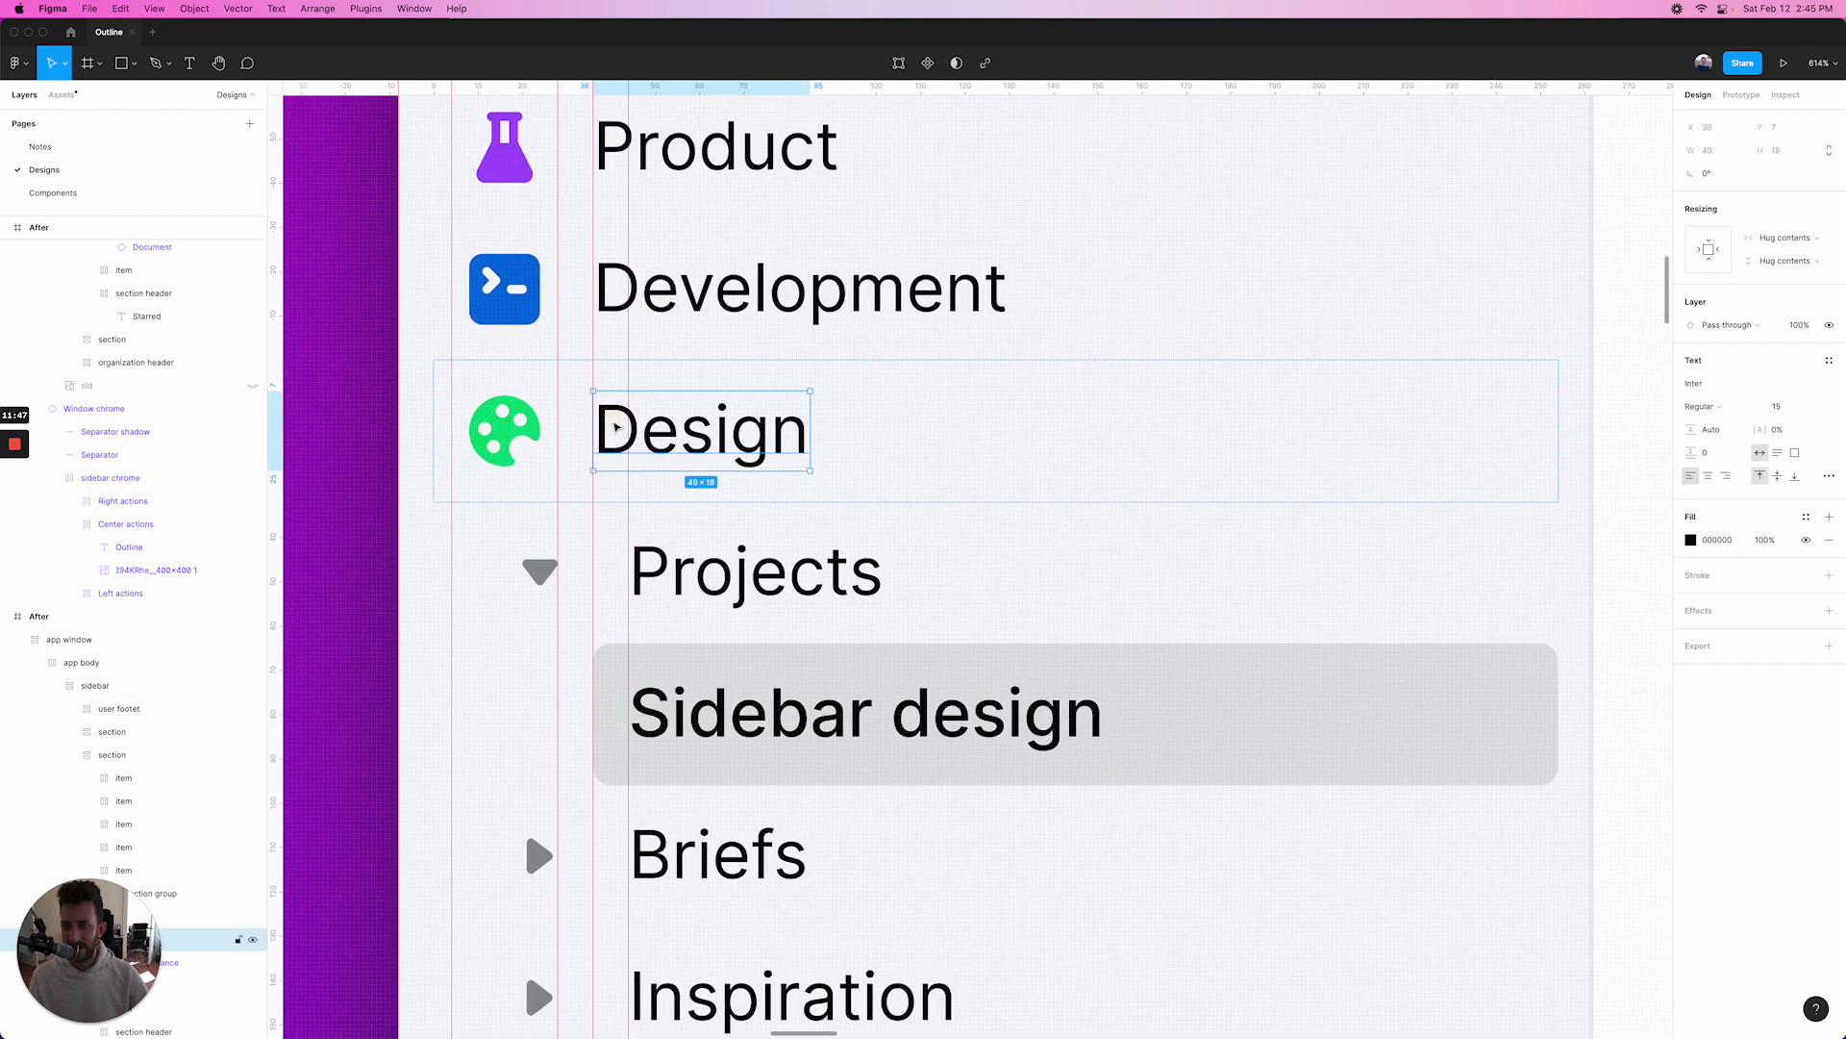
pyautogui.scroll(-3, 616, 427)
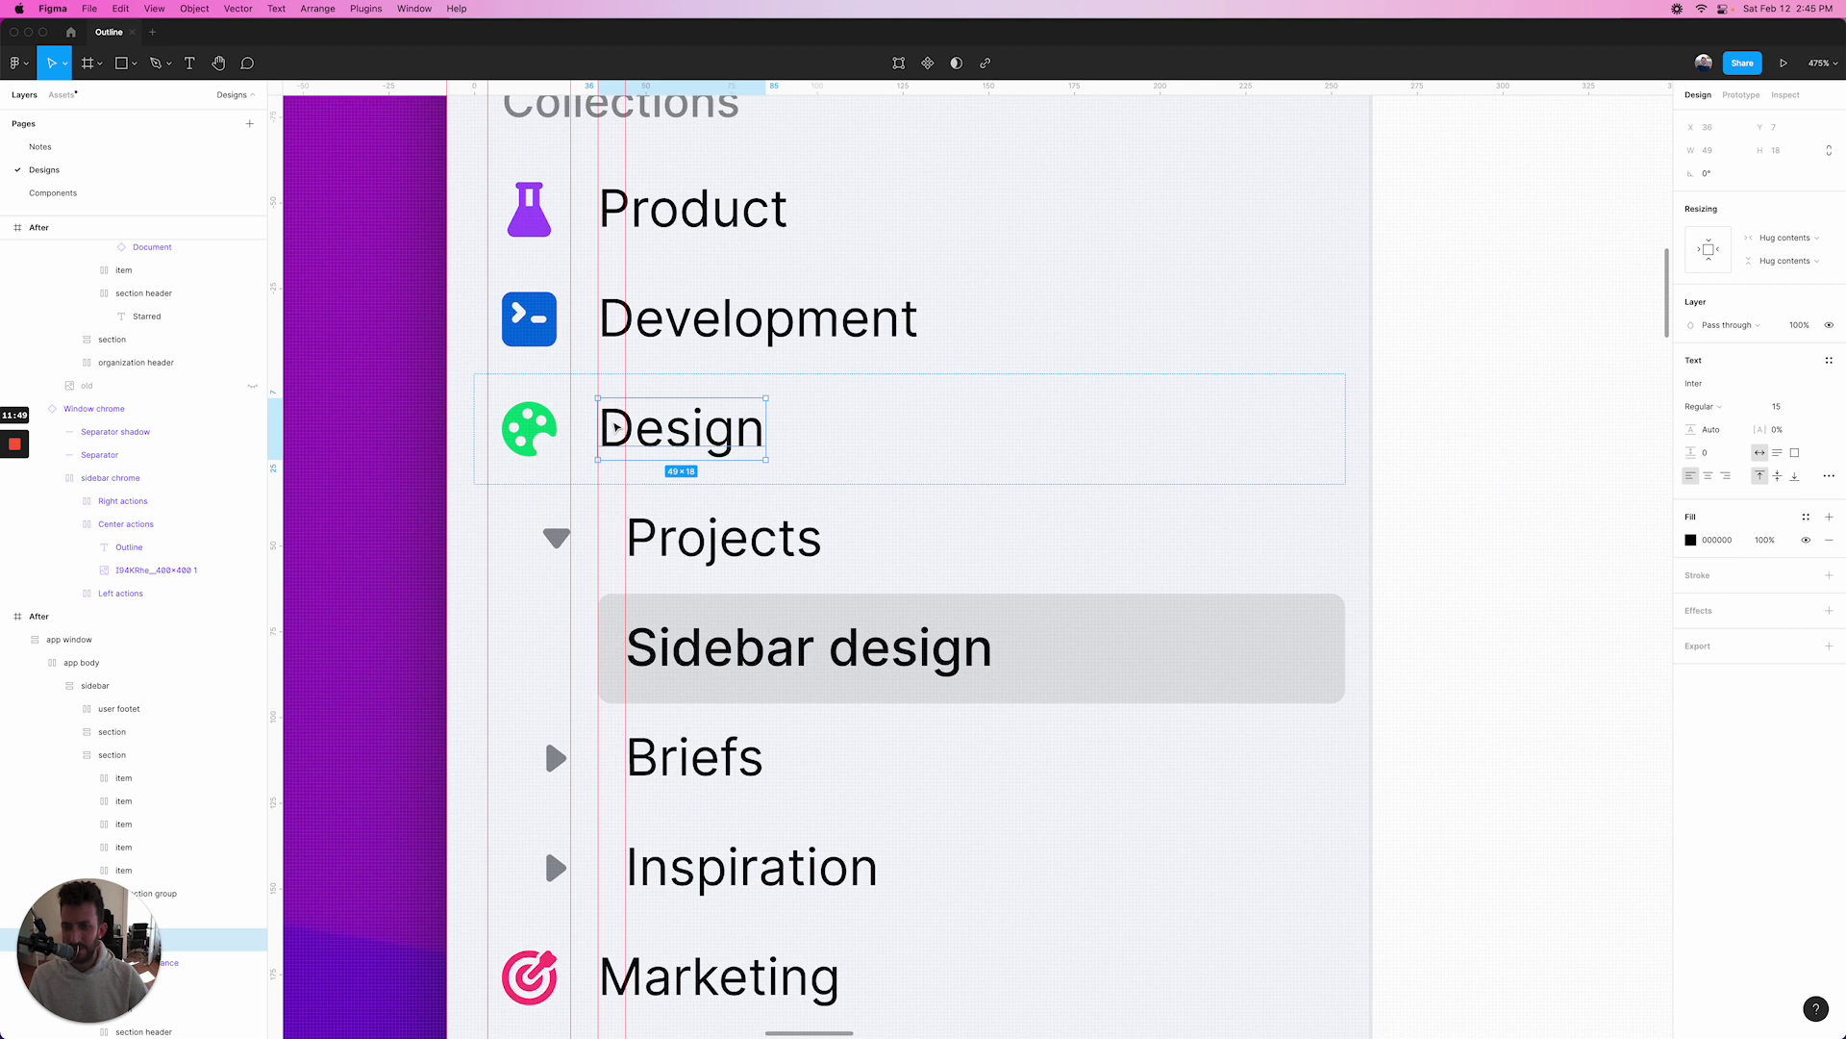
pyautogui.scroll(-1, 617, 427)
pyautogui.click(931, 486)
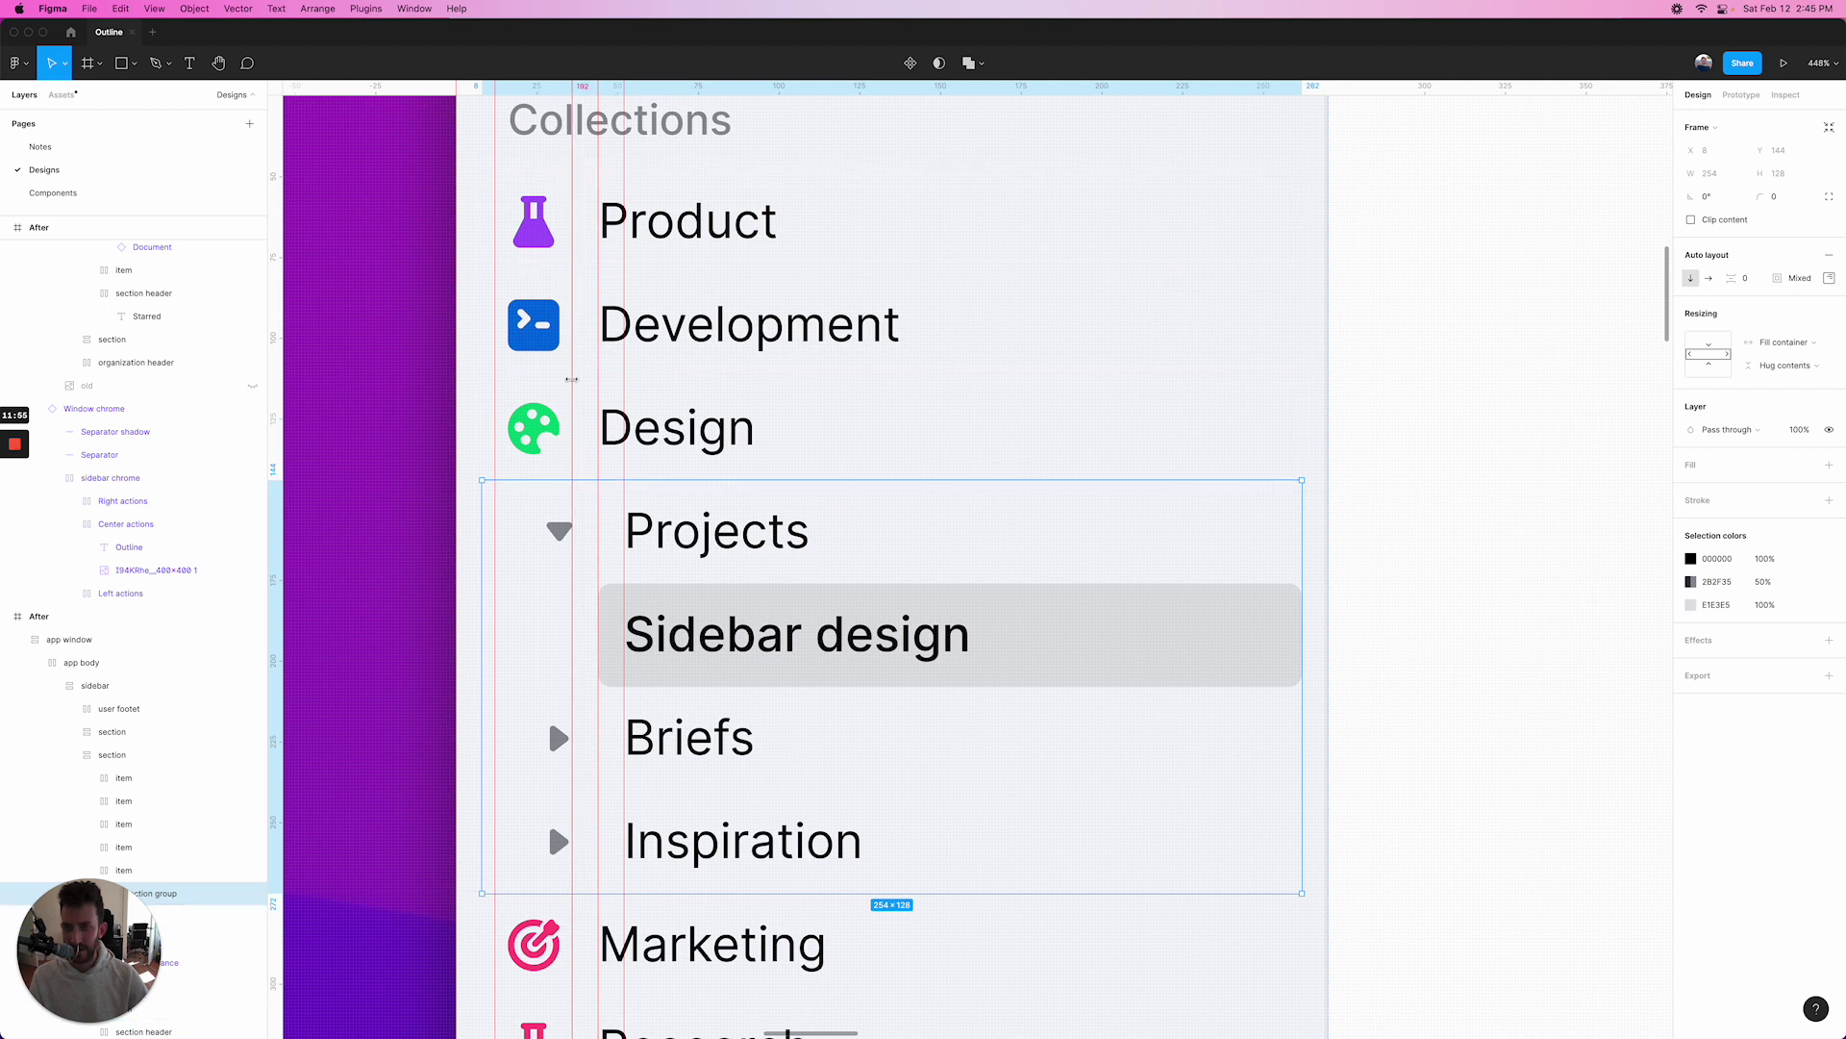
pyautogui.scroll(-3, 571, 379)
pyautogui.scroll(-2, 570, 413)
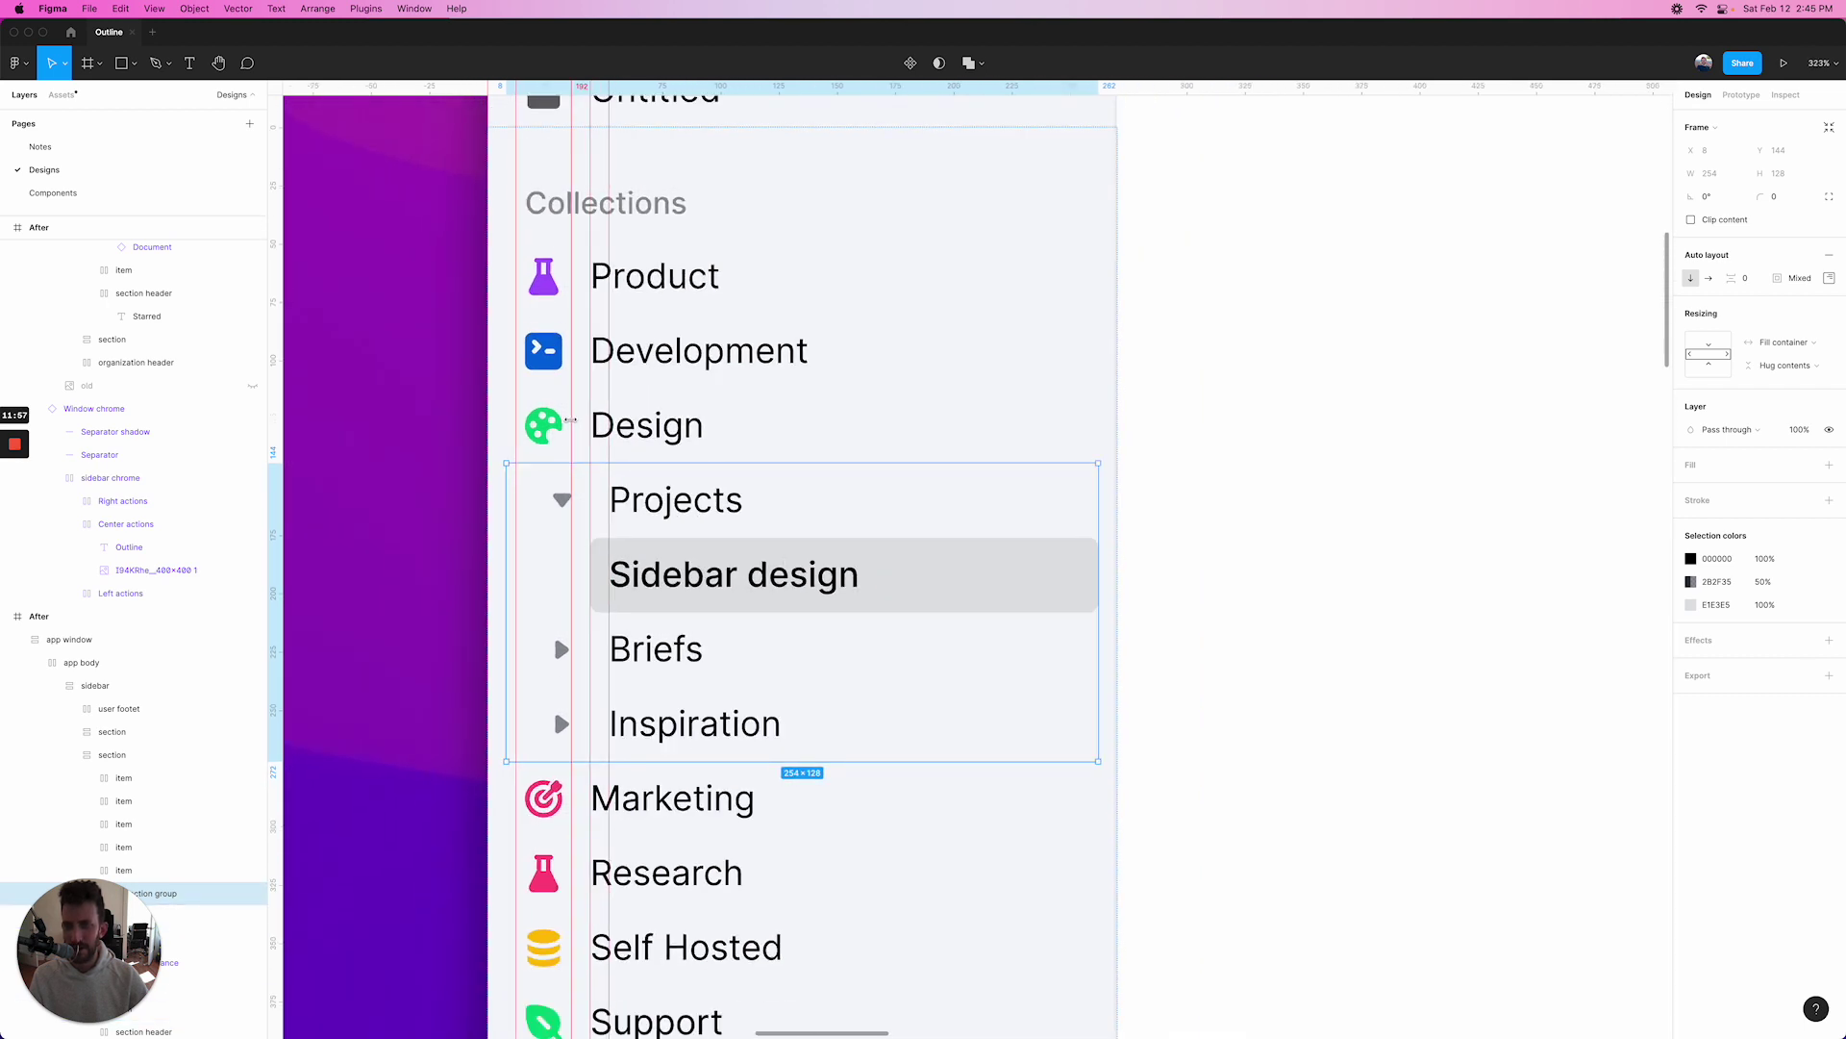
pyautogui.scroll(-3, 569, 406)
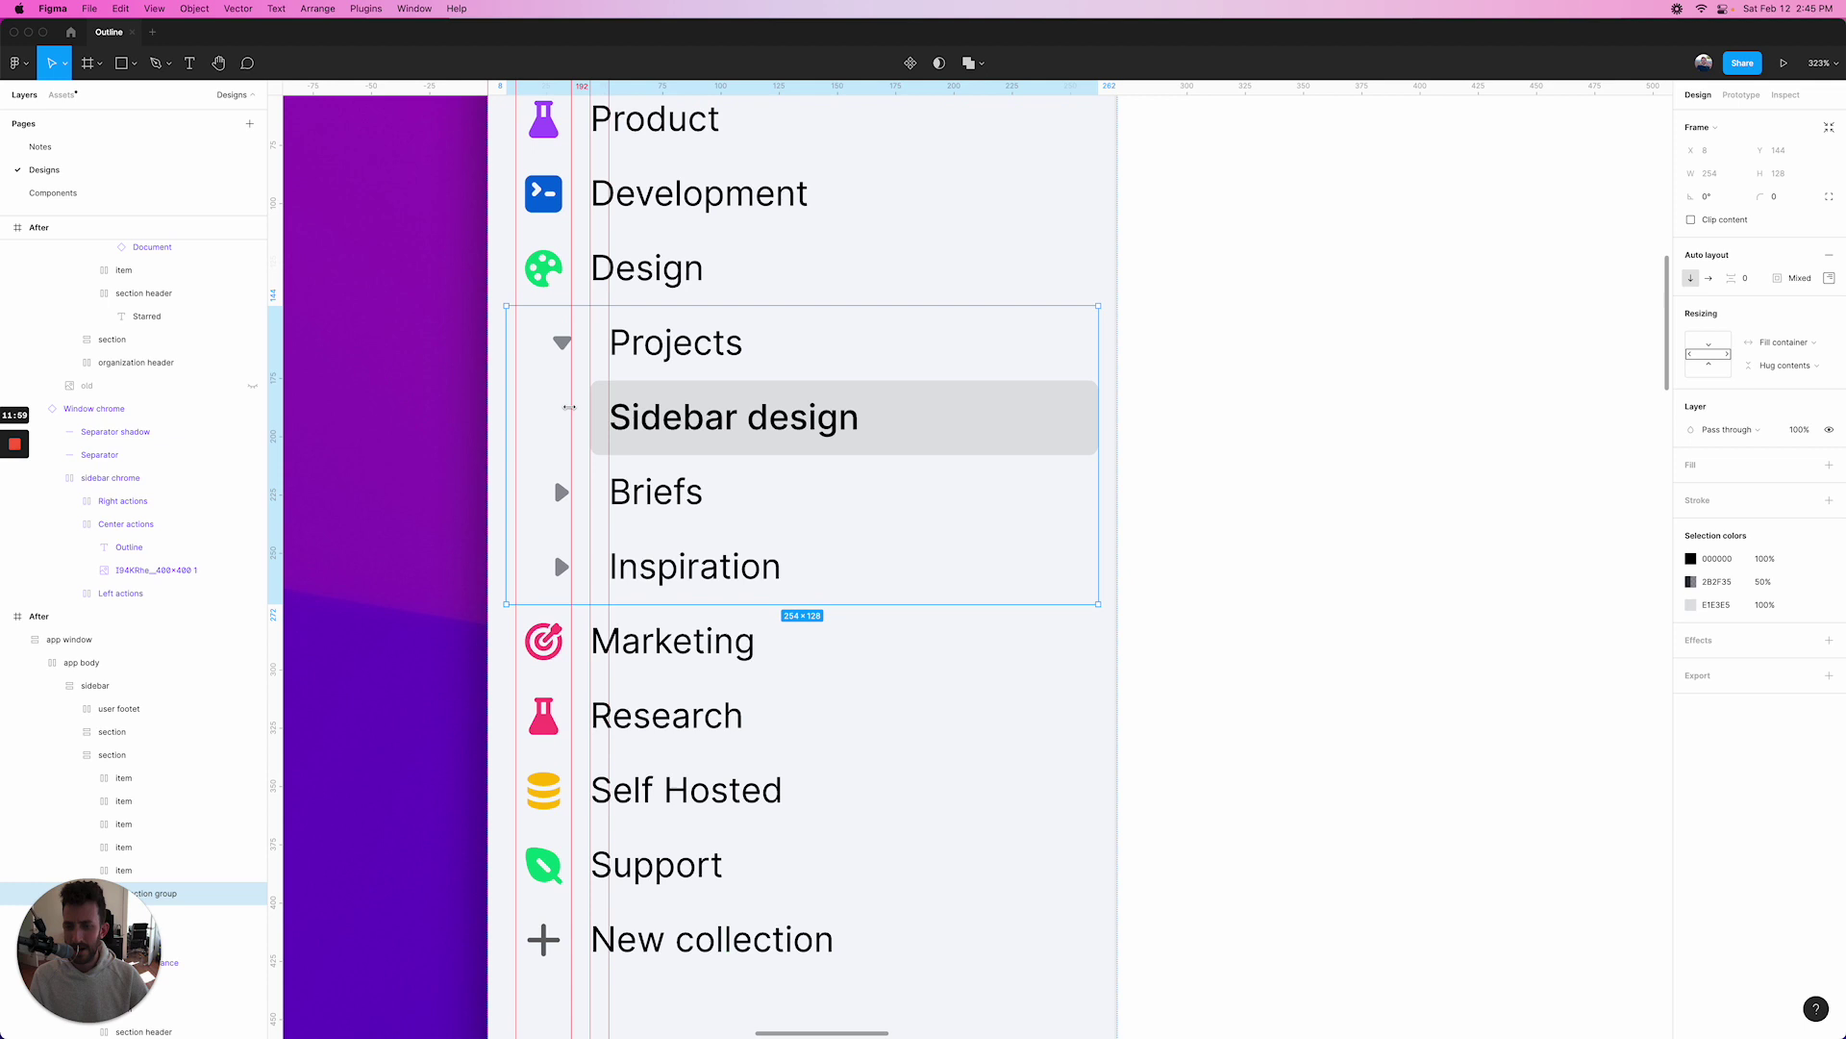
pyautogui.scroll(5, 569, 407)
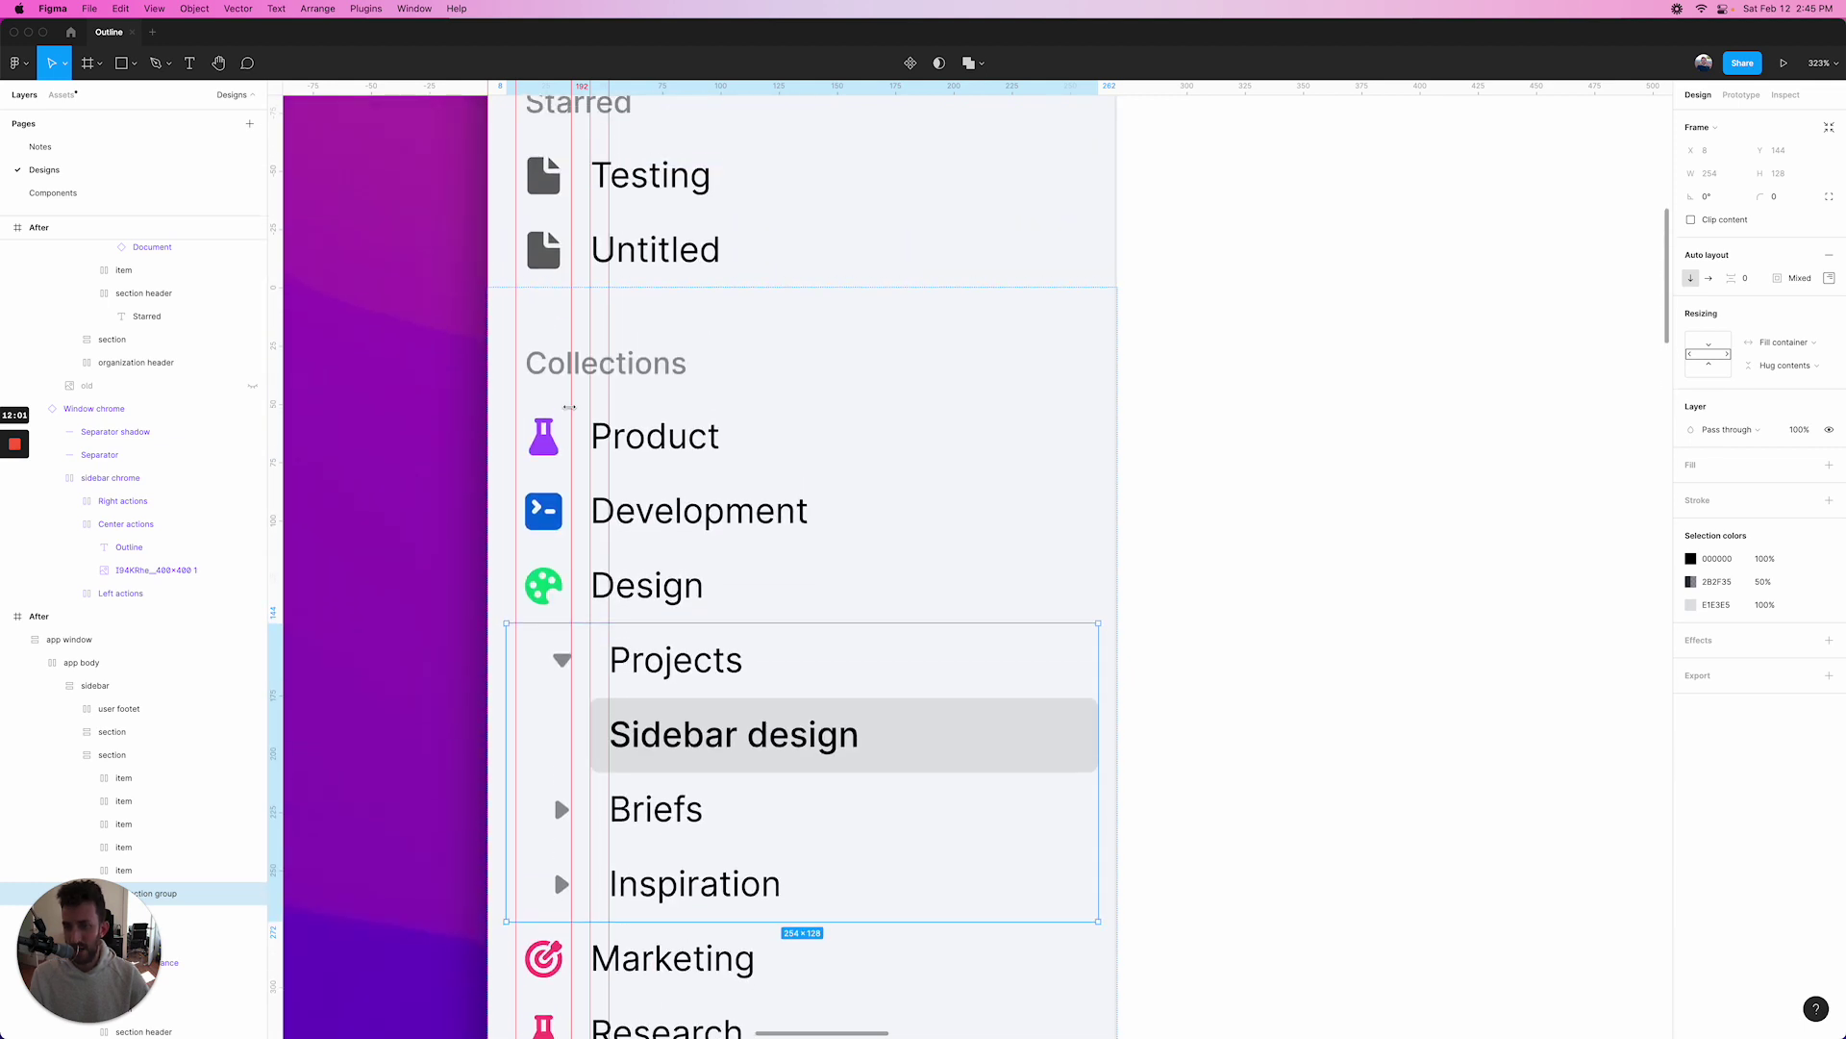
pyautogui.scroll(-1, 569, 407)
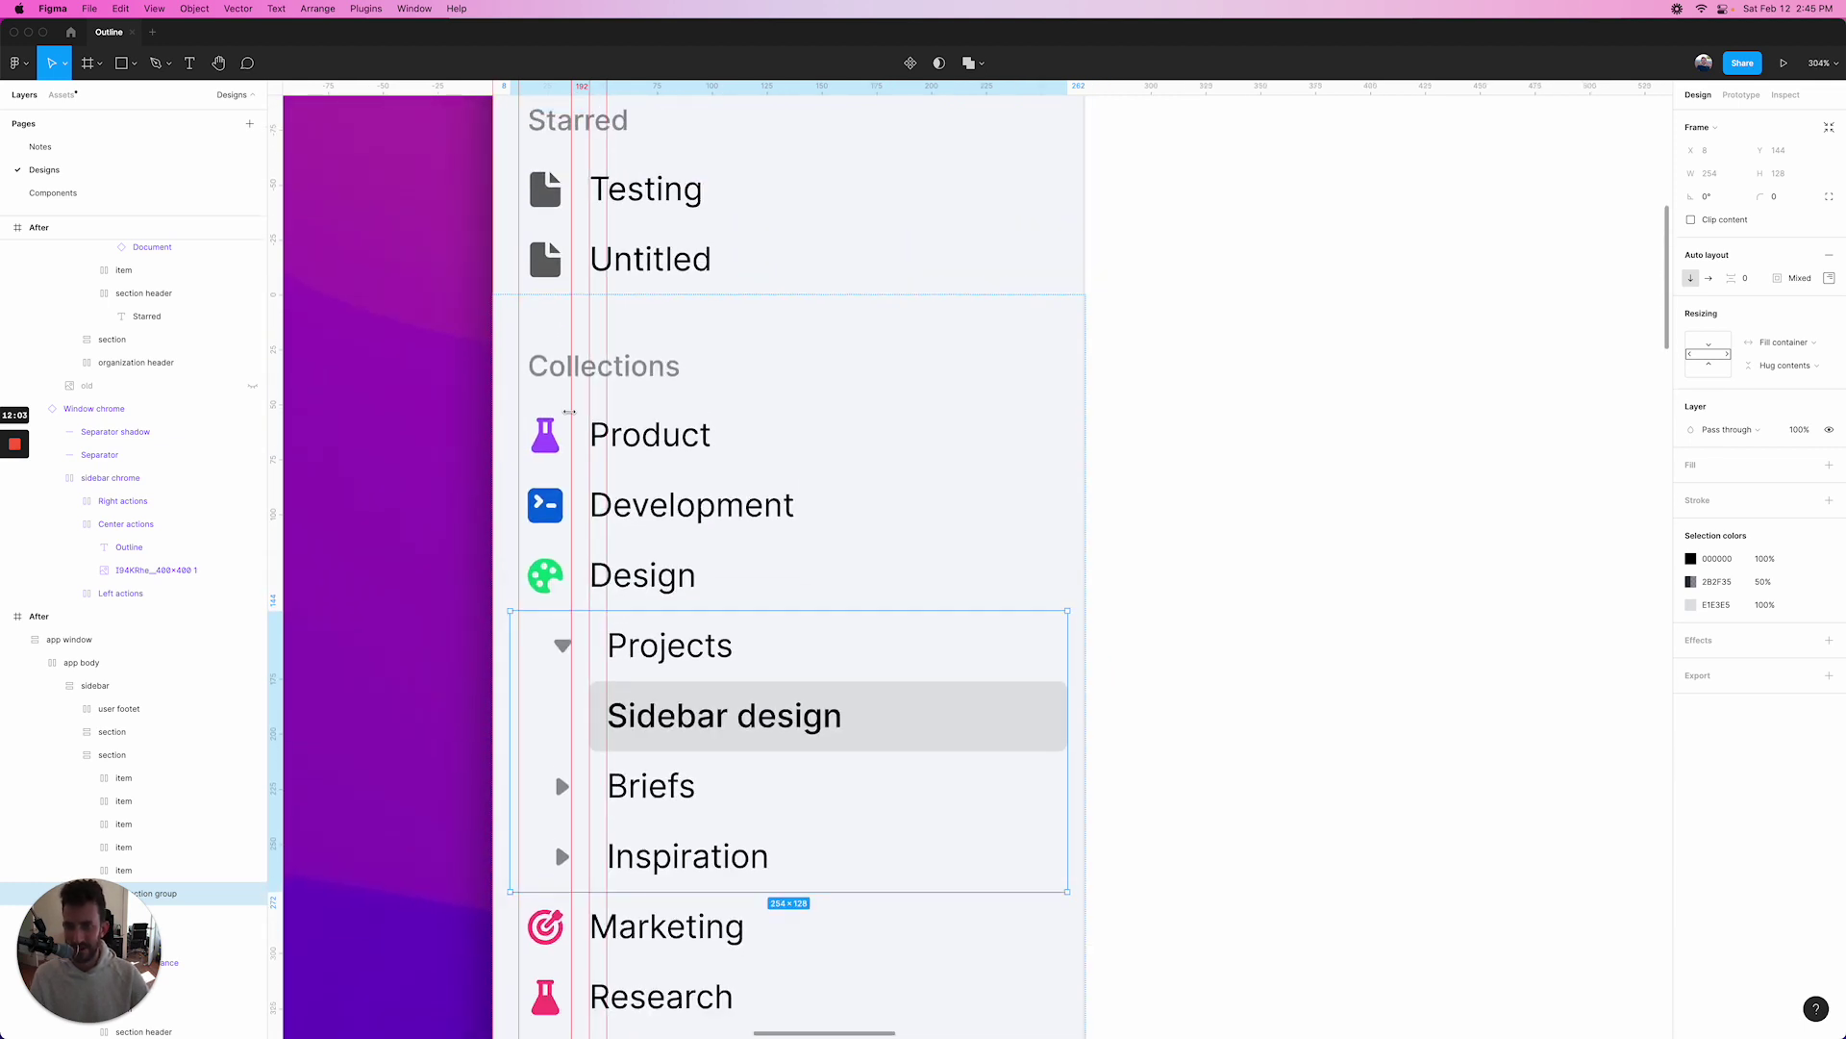
# Select the Collections and Starred headings and the app window frame, then switch to Safari.
pyautogui.hotkey('shift', 'r')
pyautogui.scroll(-2, 844, 369)
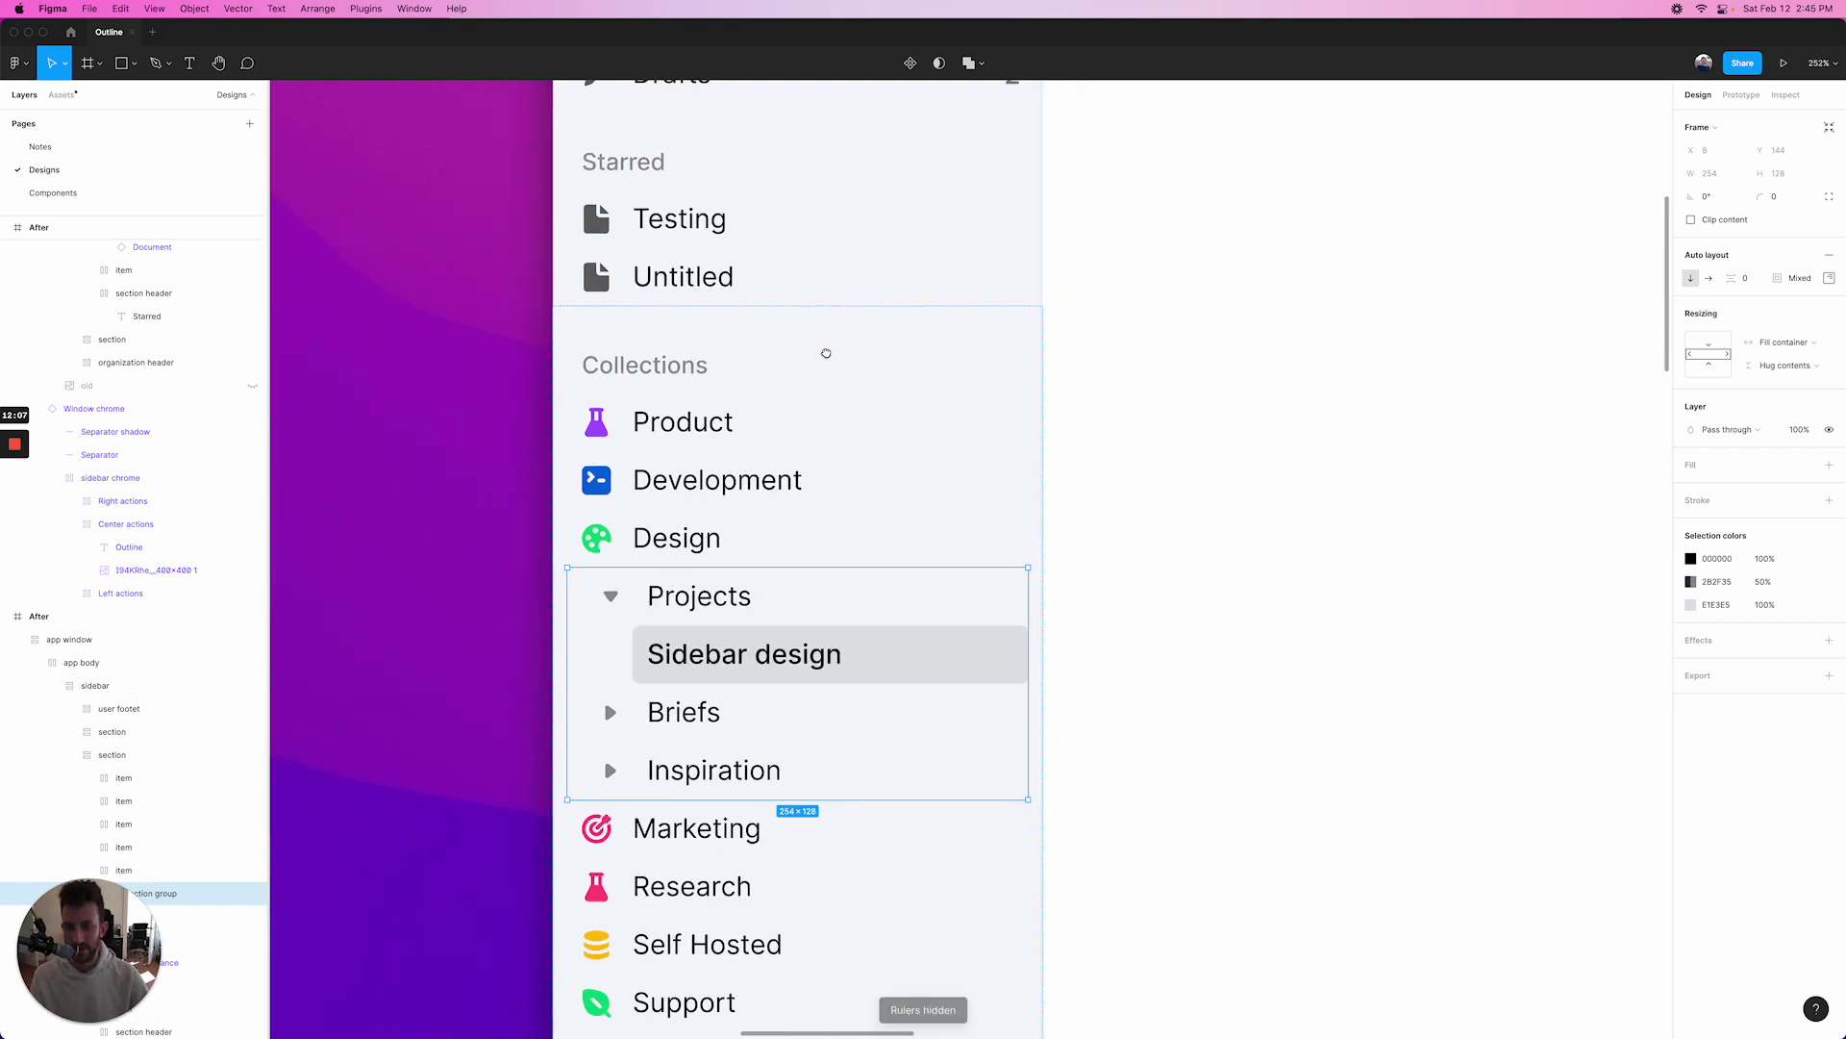
pyautogui.moveTo(826, 353); pyautogui.dragTo(806, 341)
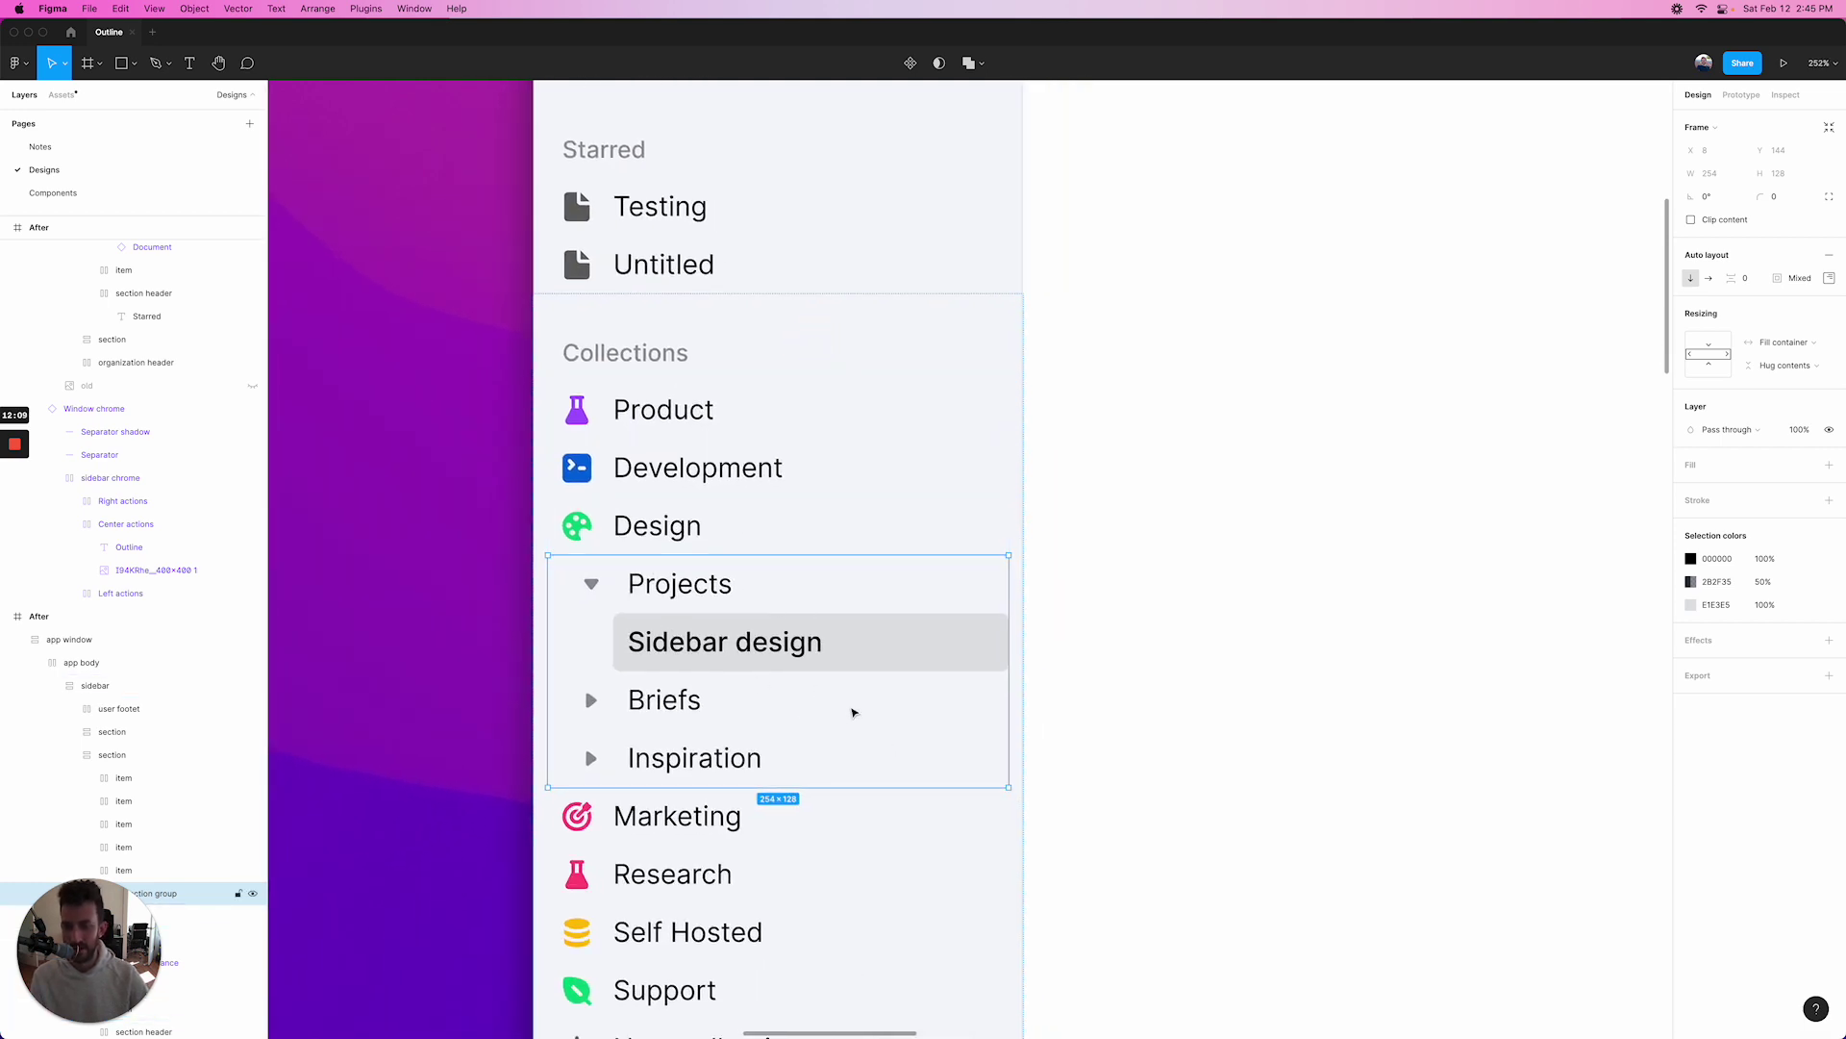
pyautogui.scroll(4, 850, 709)
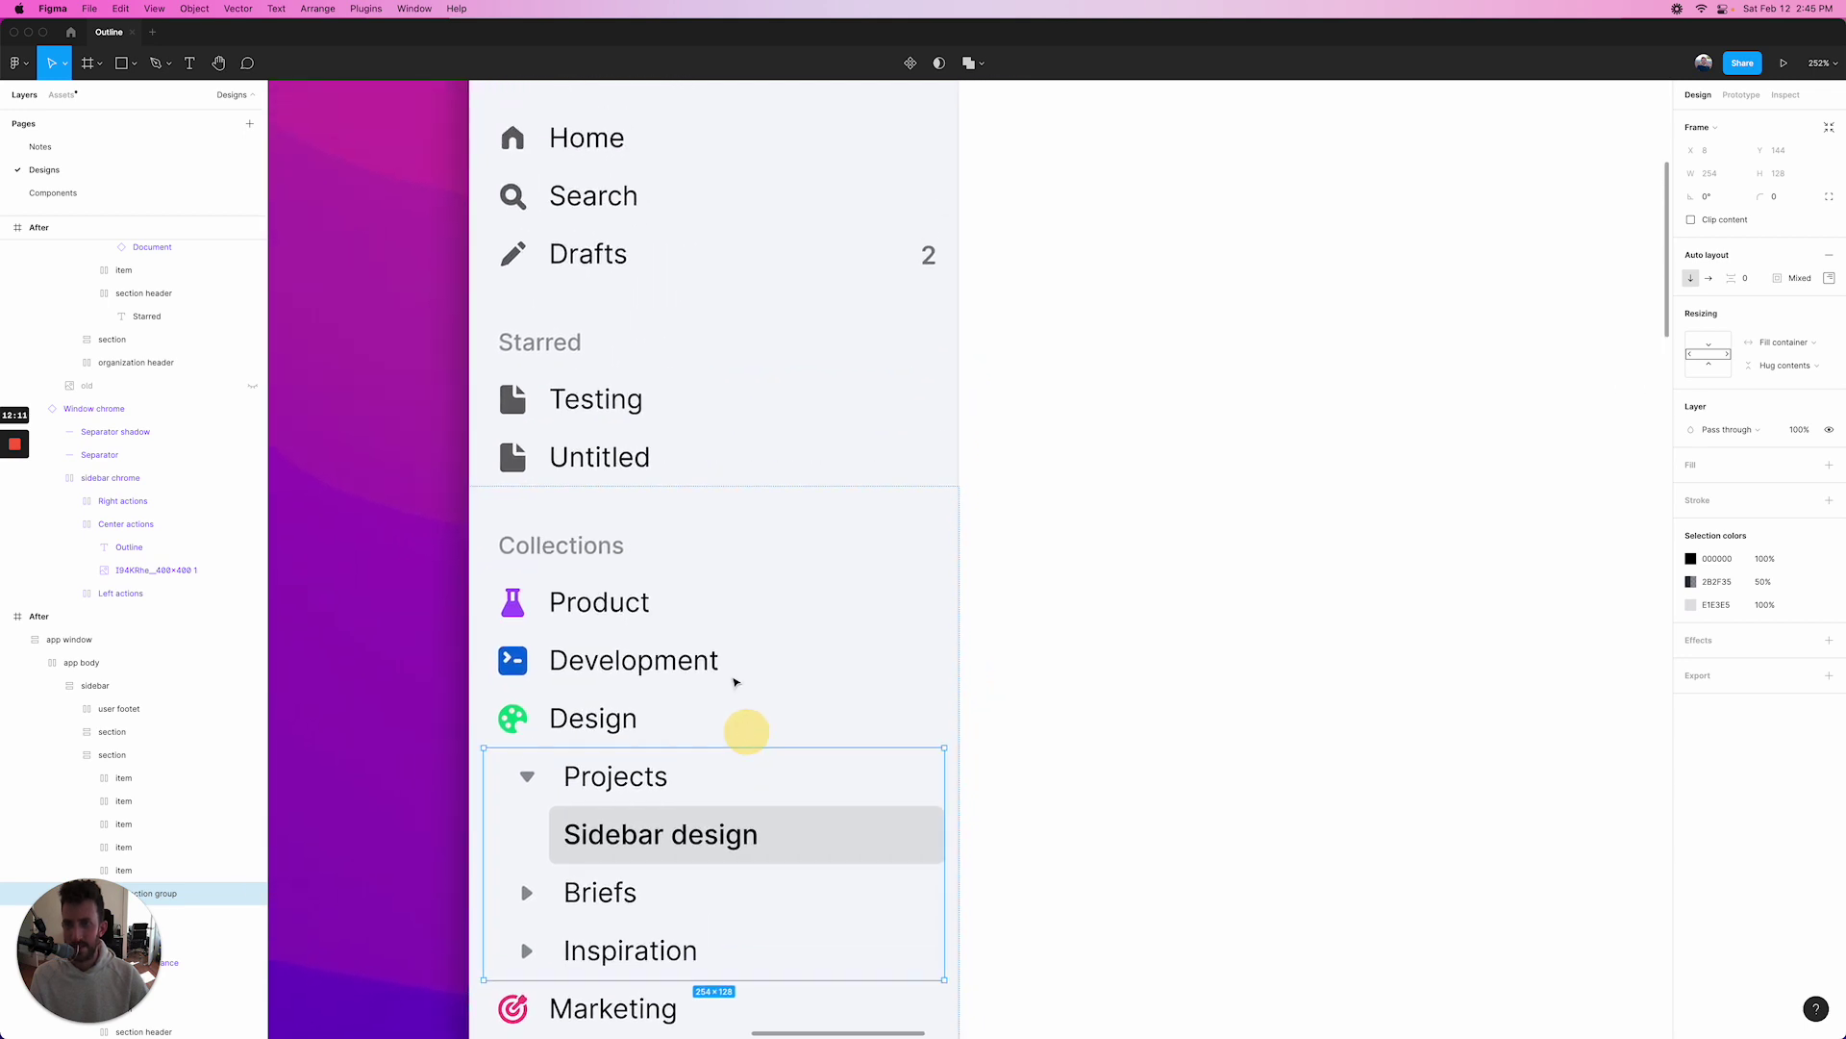
pyautogui.doubleClick(571, 545)
pyautogui.click(529, 342)
pyautogui.scroll(-4, 991, 467)
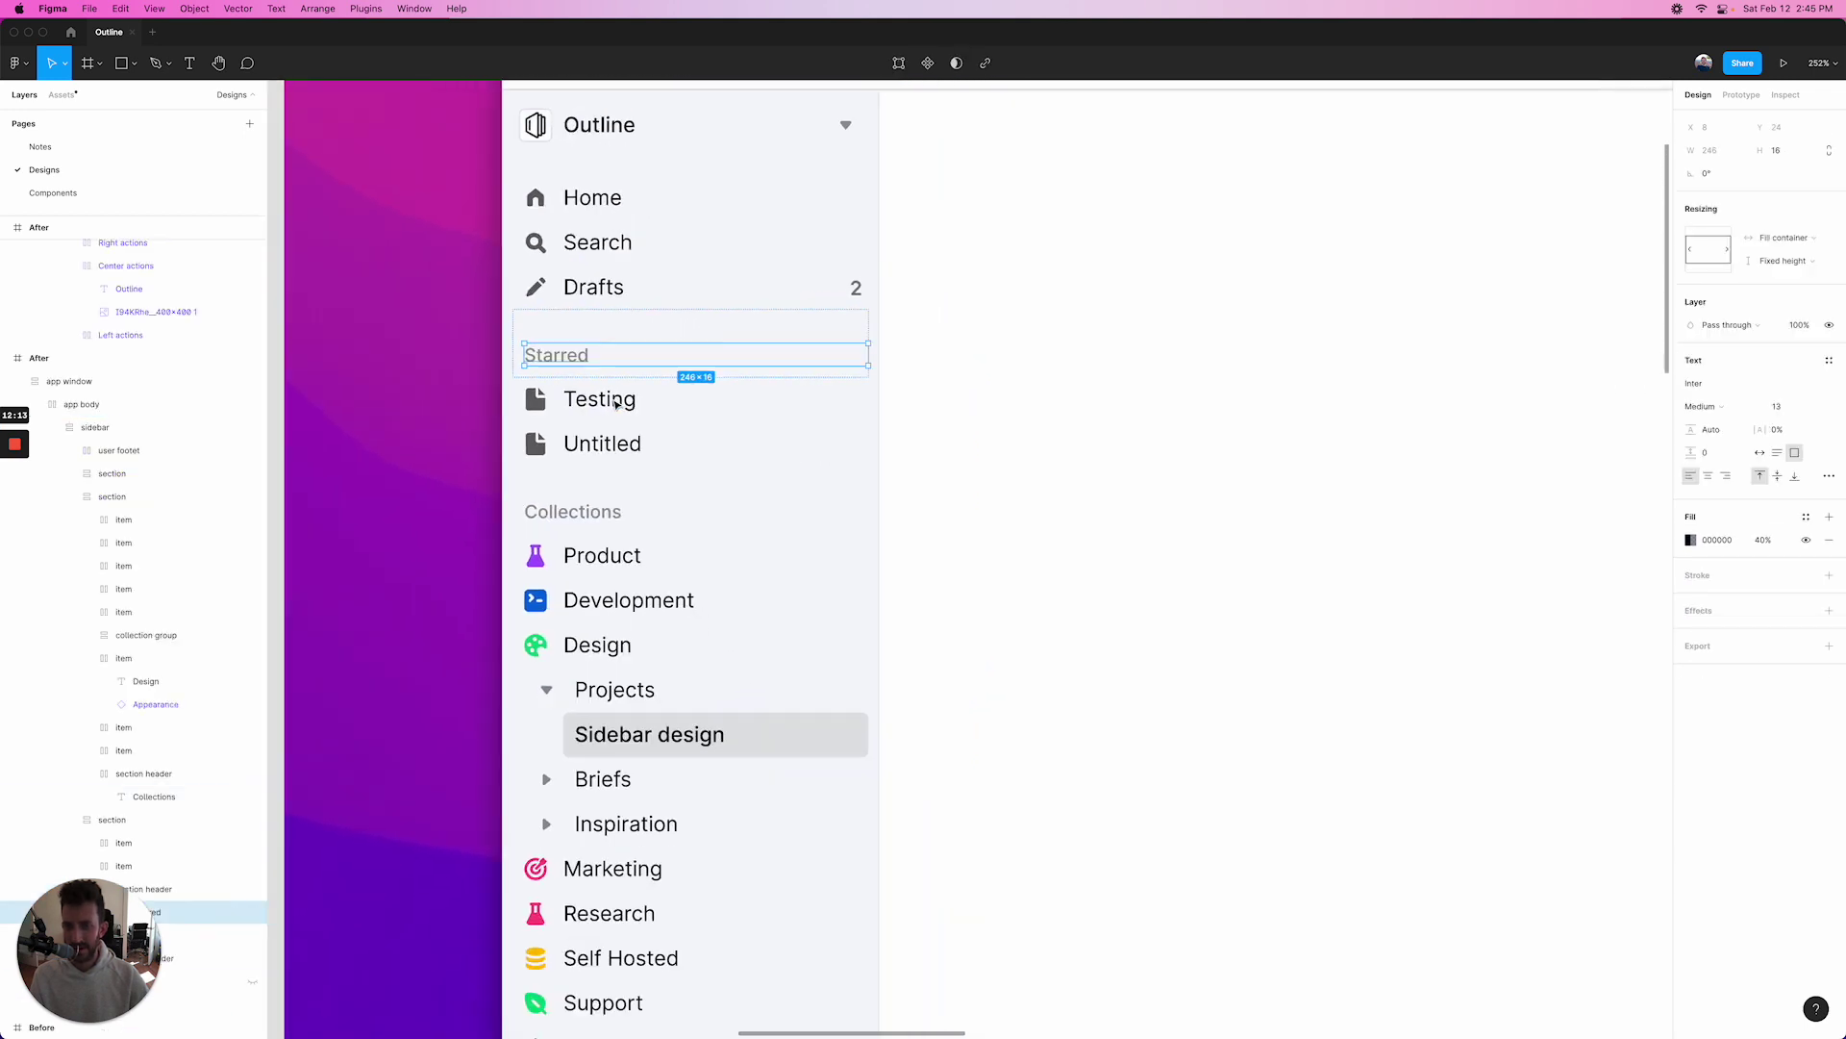
pyautogui.click(991, 466)
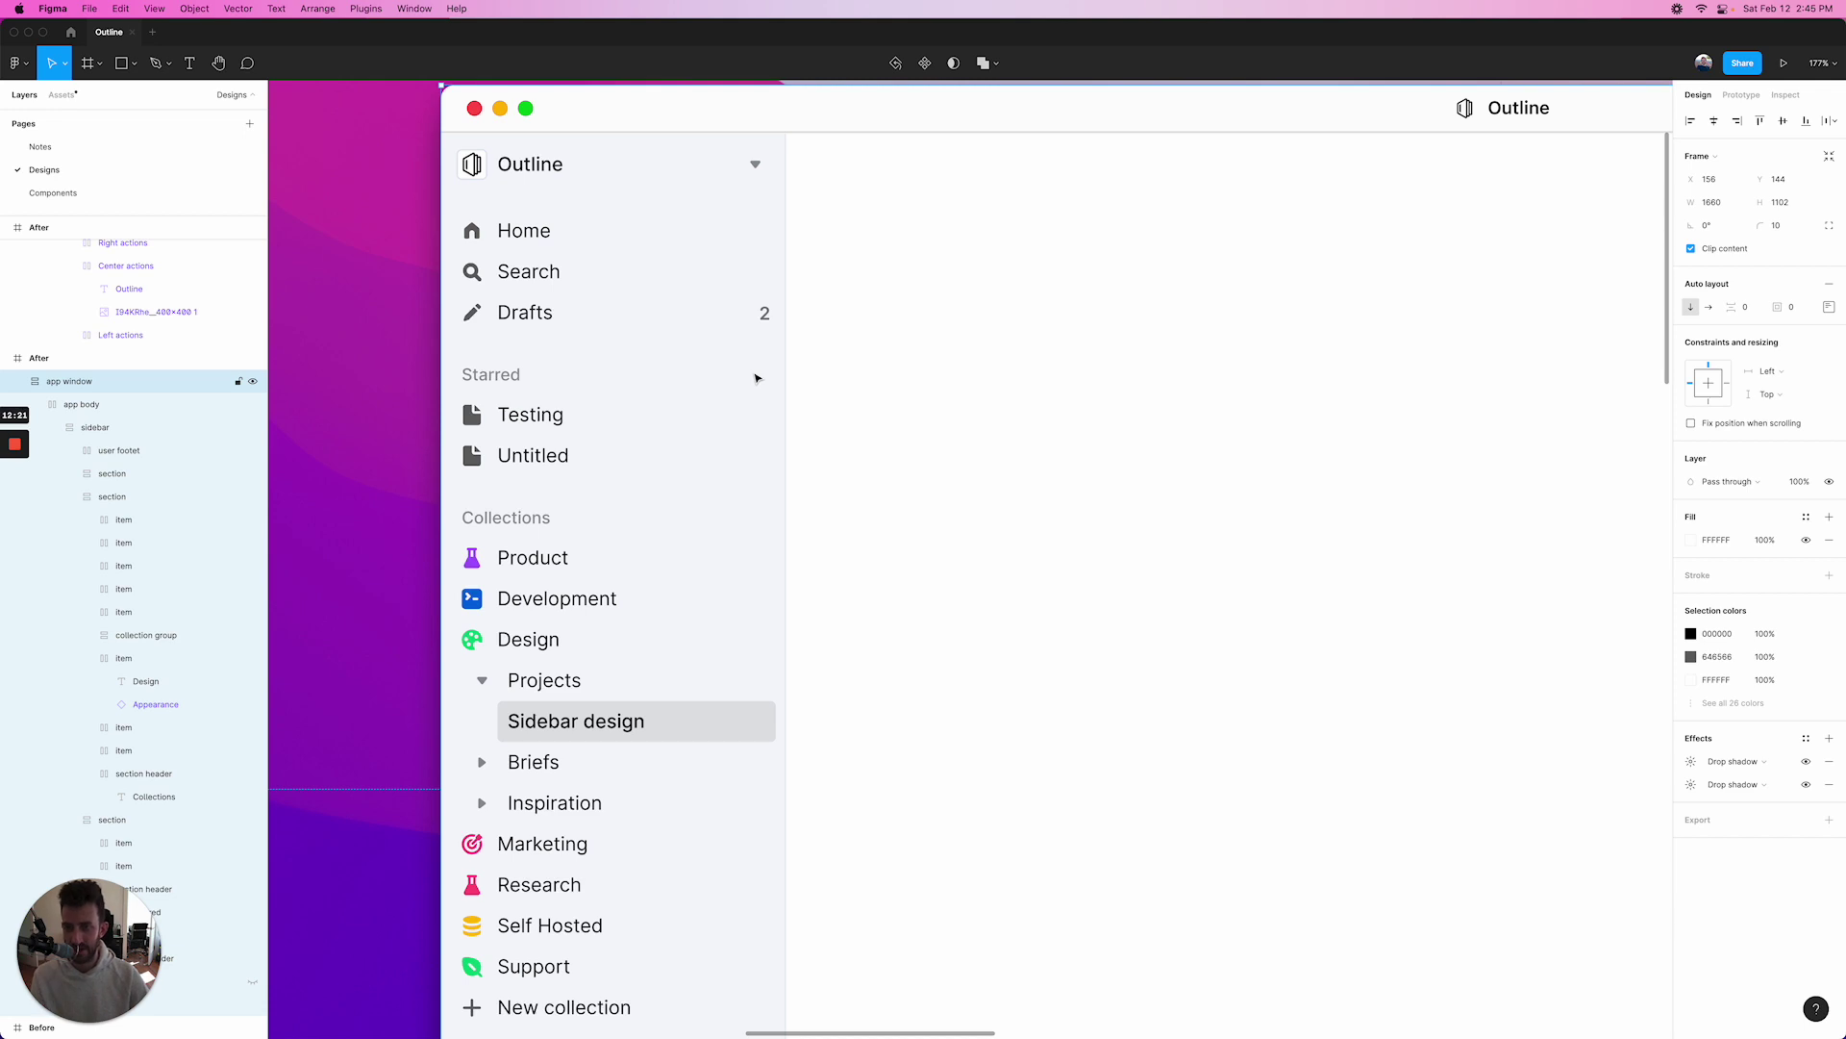
pyautogui.press('super+Tab')
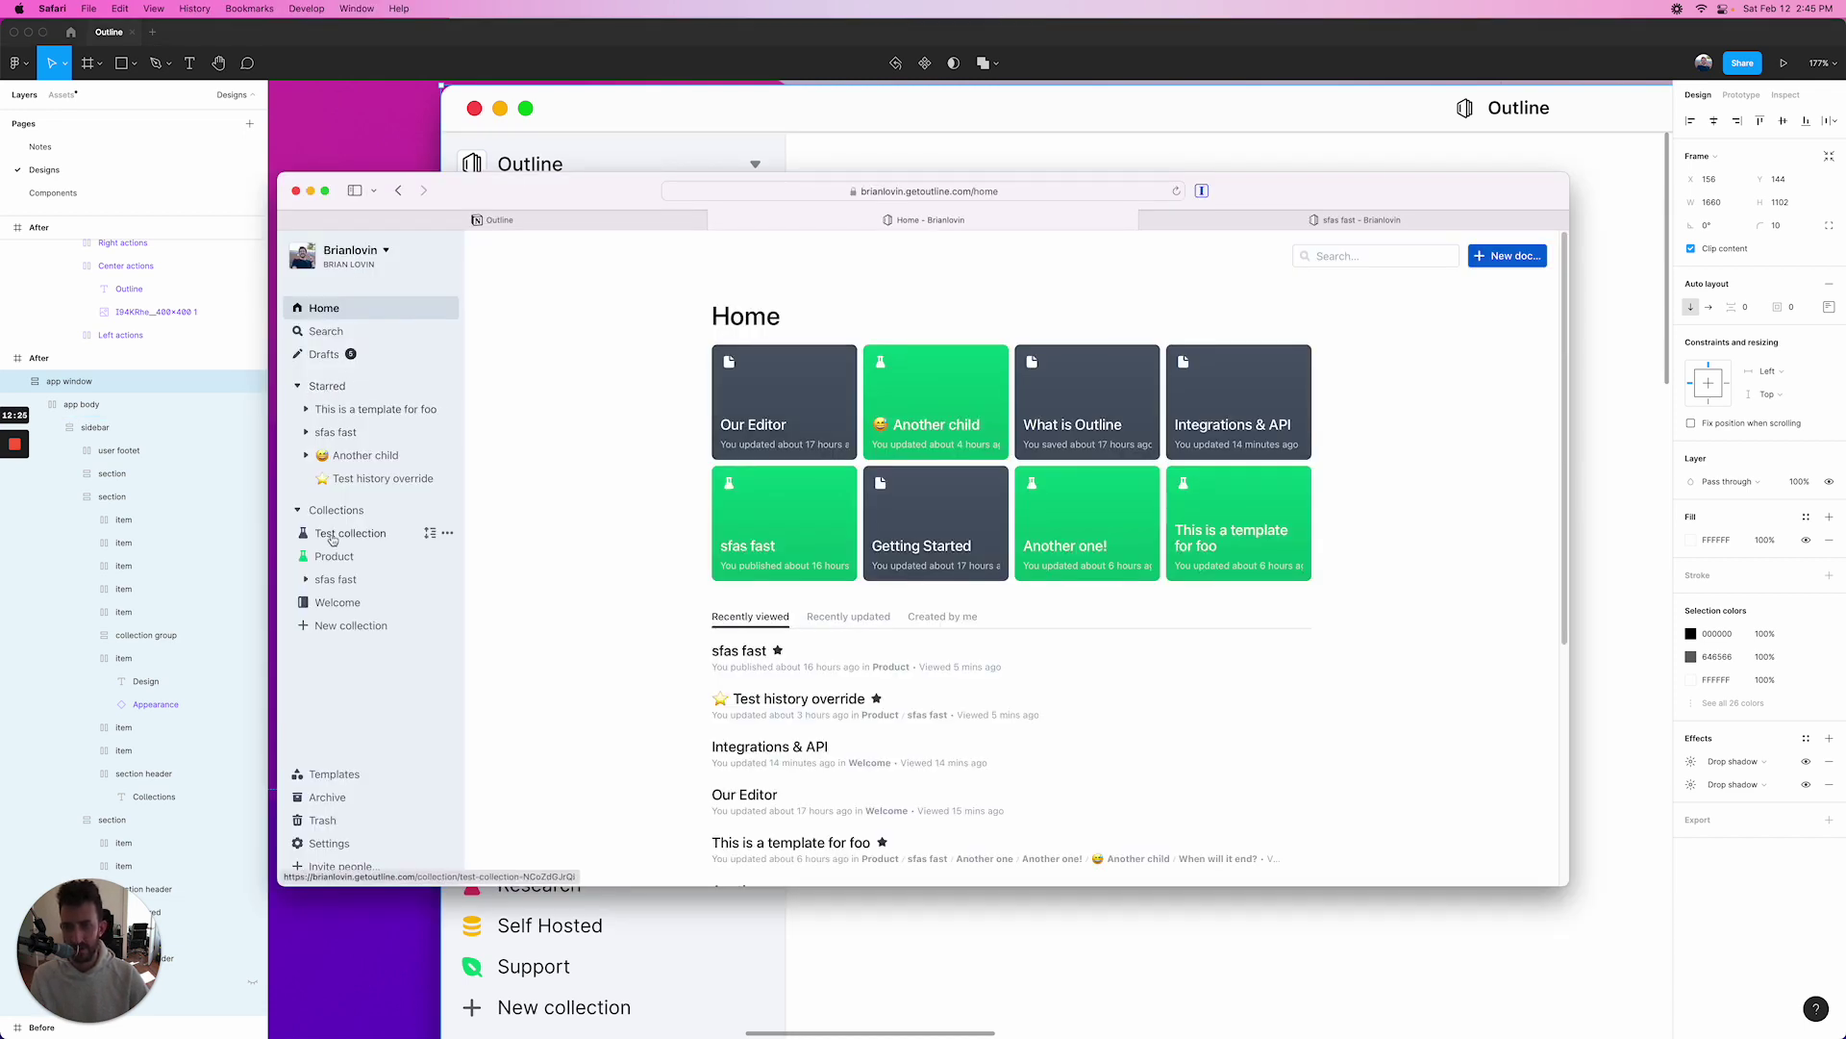
# Back in Figma, hide the UI with Cmd-\, zoom in on the Briefs chevron, then zoom out.
pyautogui.press('super+Tab')
pyautogui.scroll(-3, 615, 499)
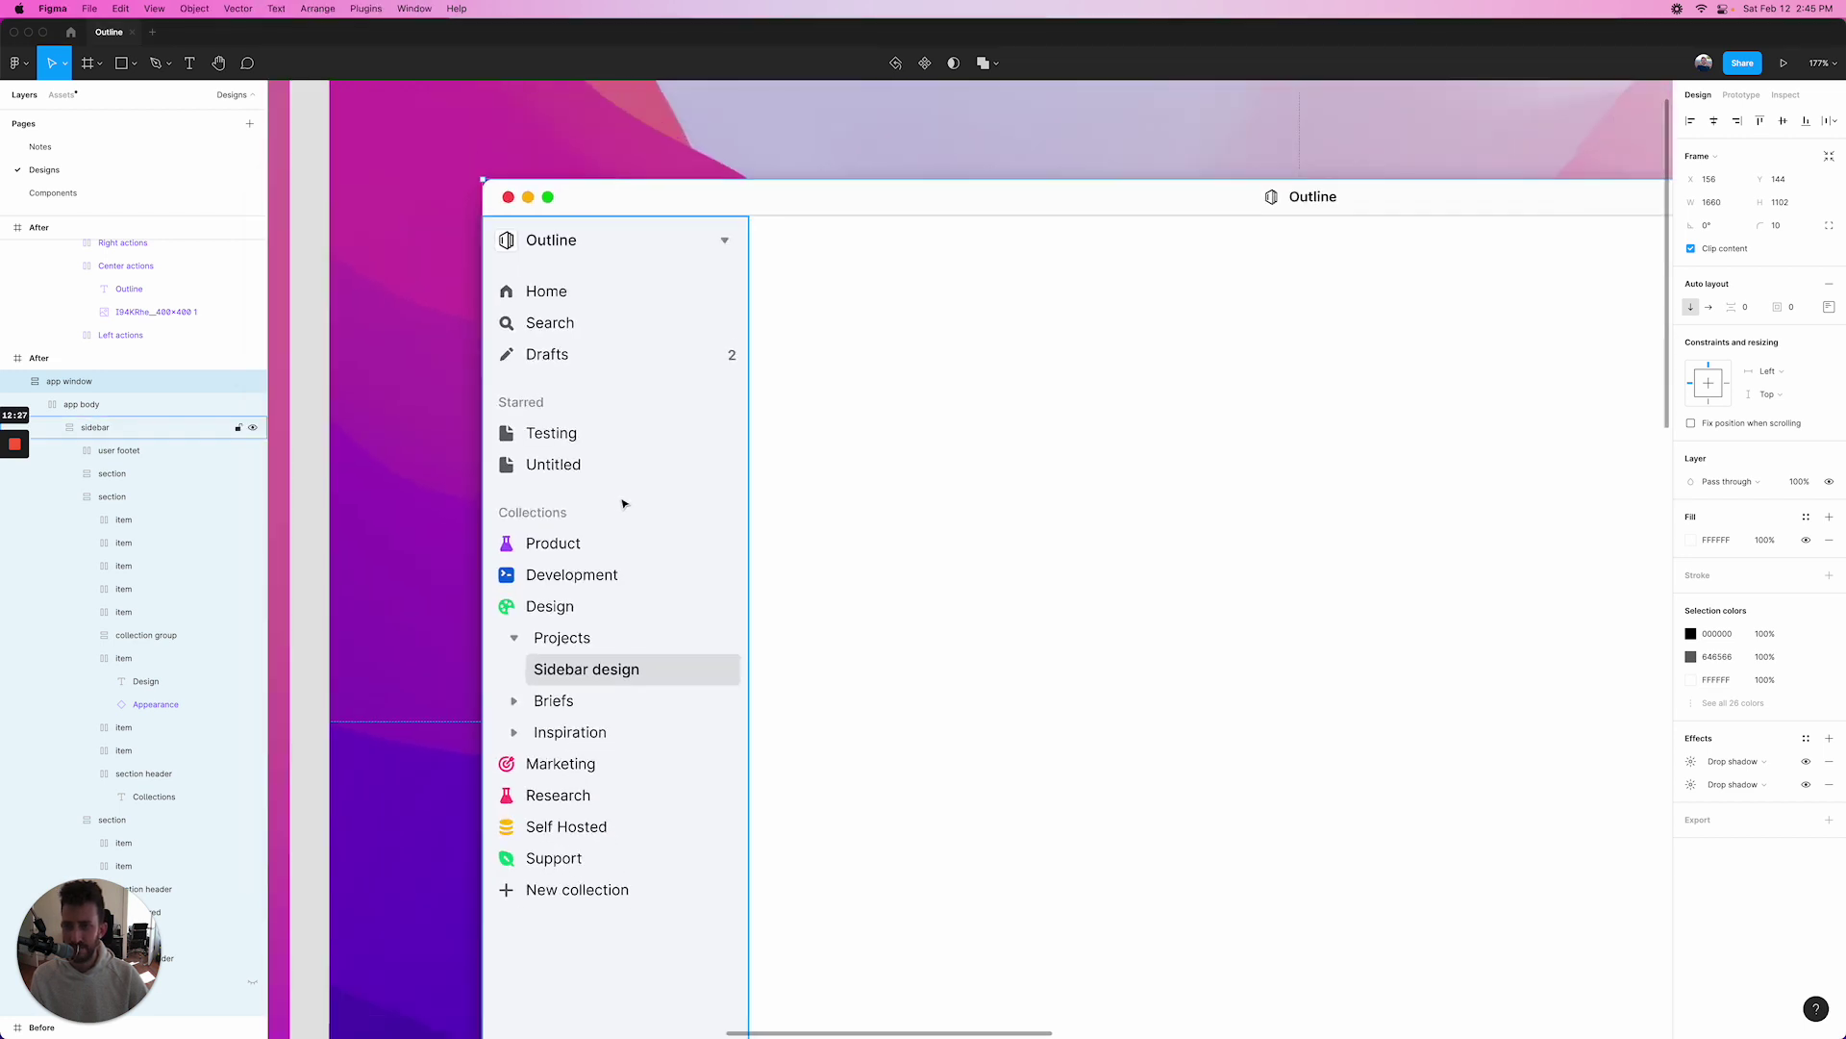
pyautogui.scroll(-3, 1009, 495)
pyautogui.scroll(-5, 1097, 483)
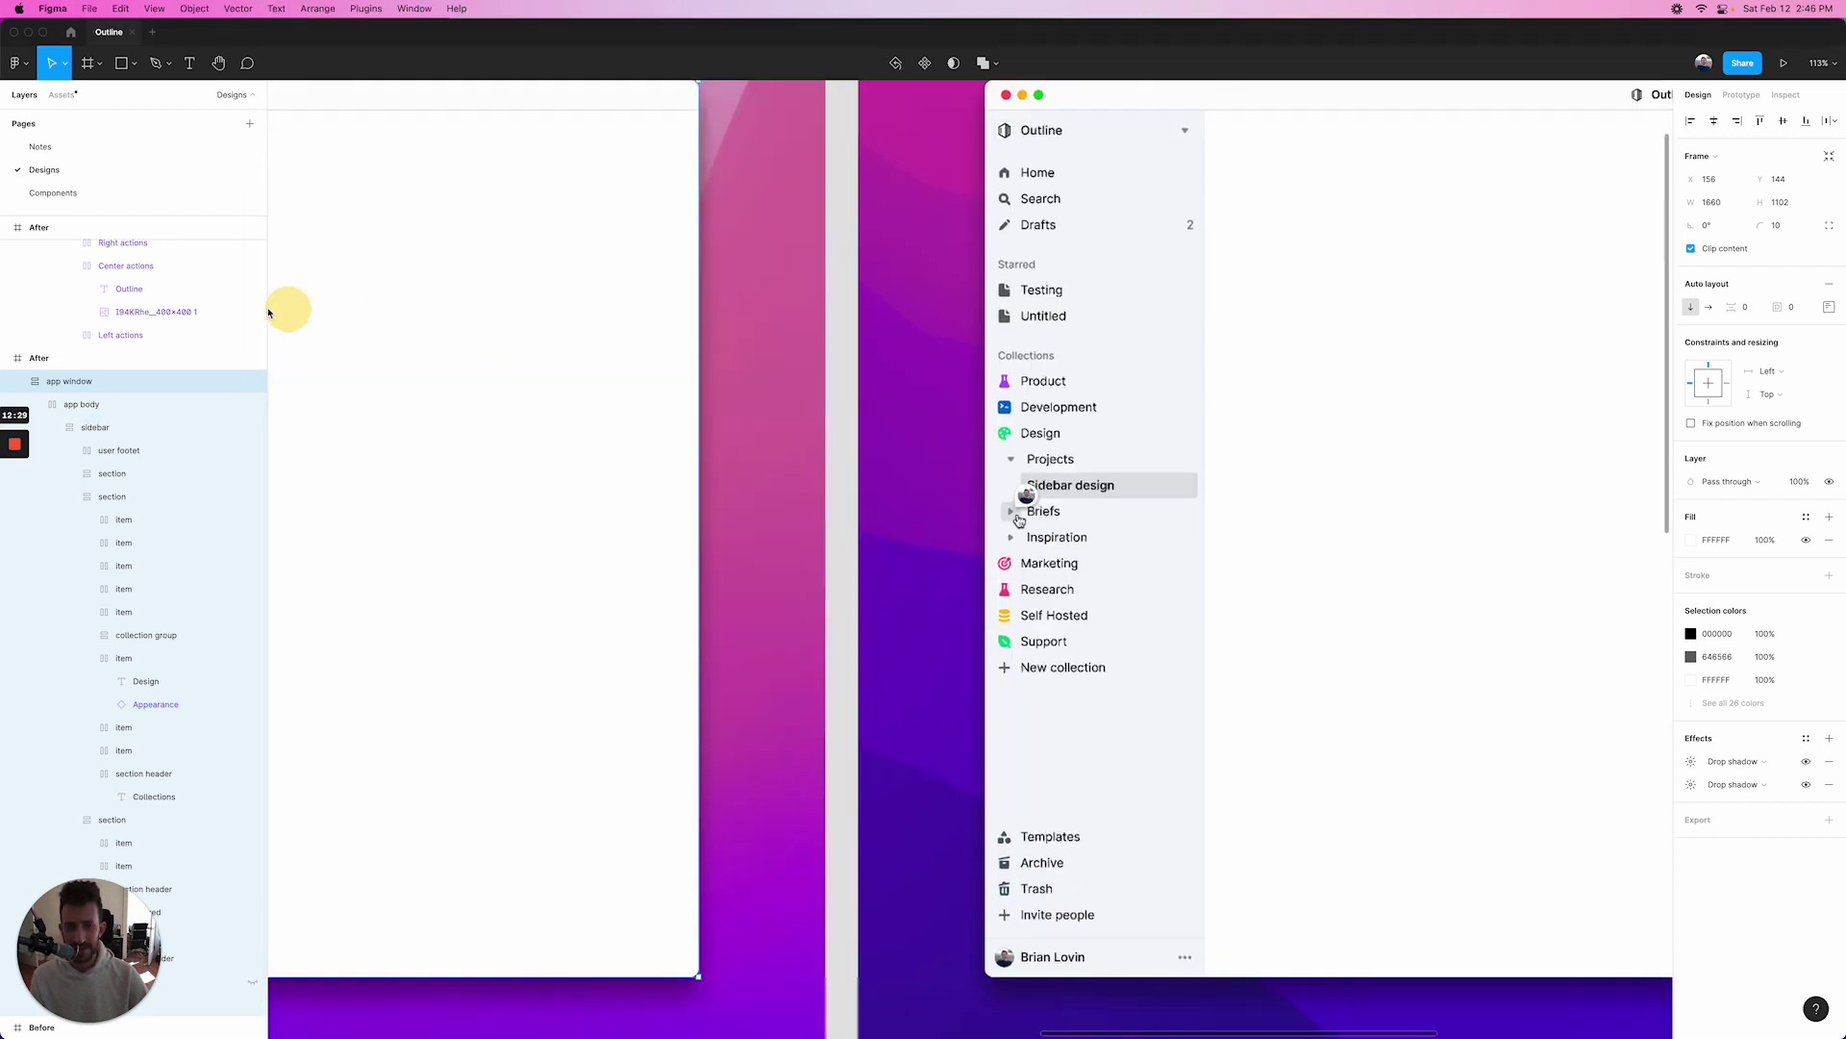
pyautogui.press('super+backslash')
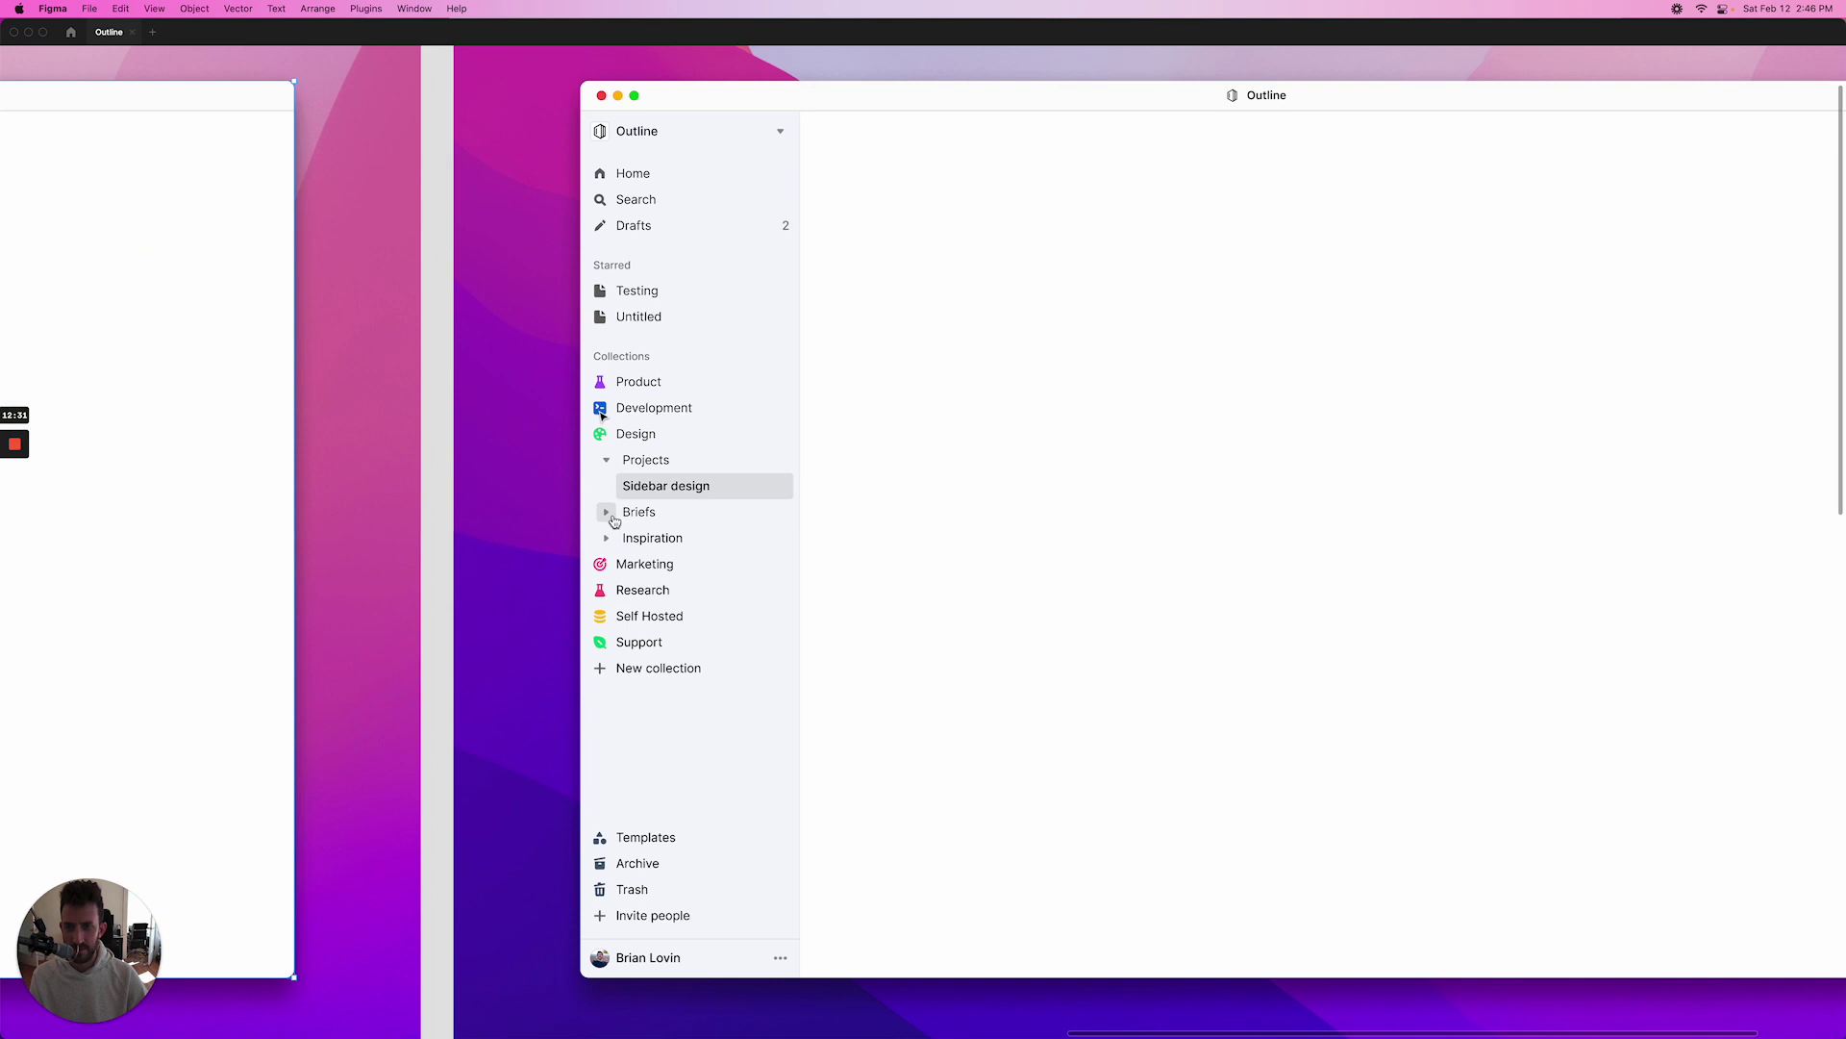
pyautogui.scroll(10, 545, 468)
pyautogui.scroll(-4, 545, 469)
pyautogui.hscroll(4, 545, 469)
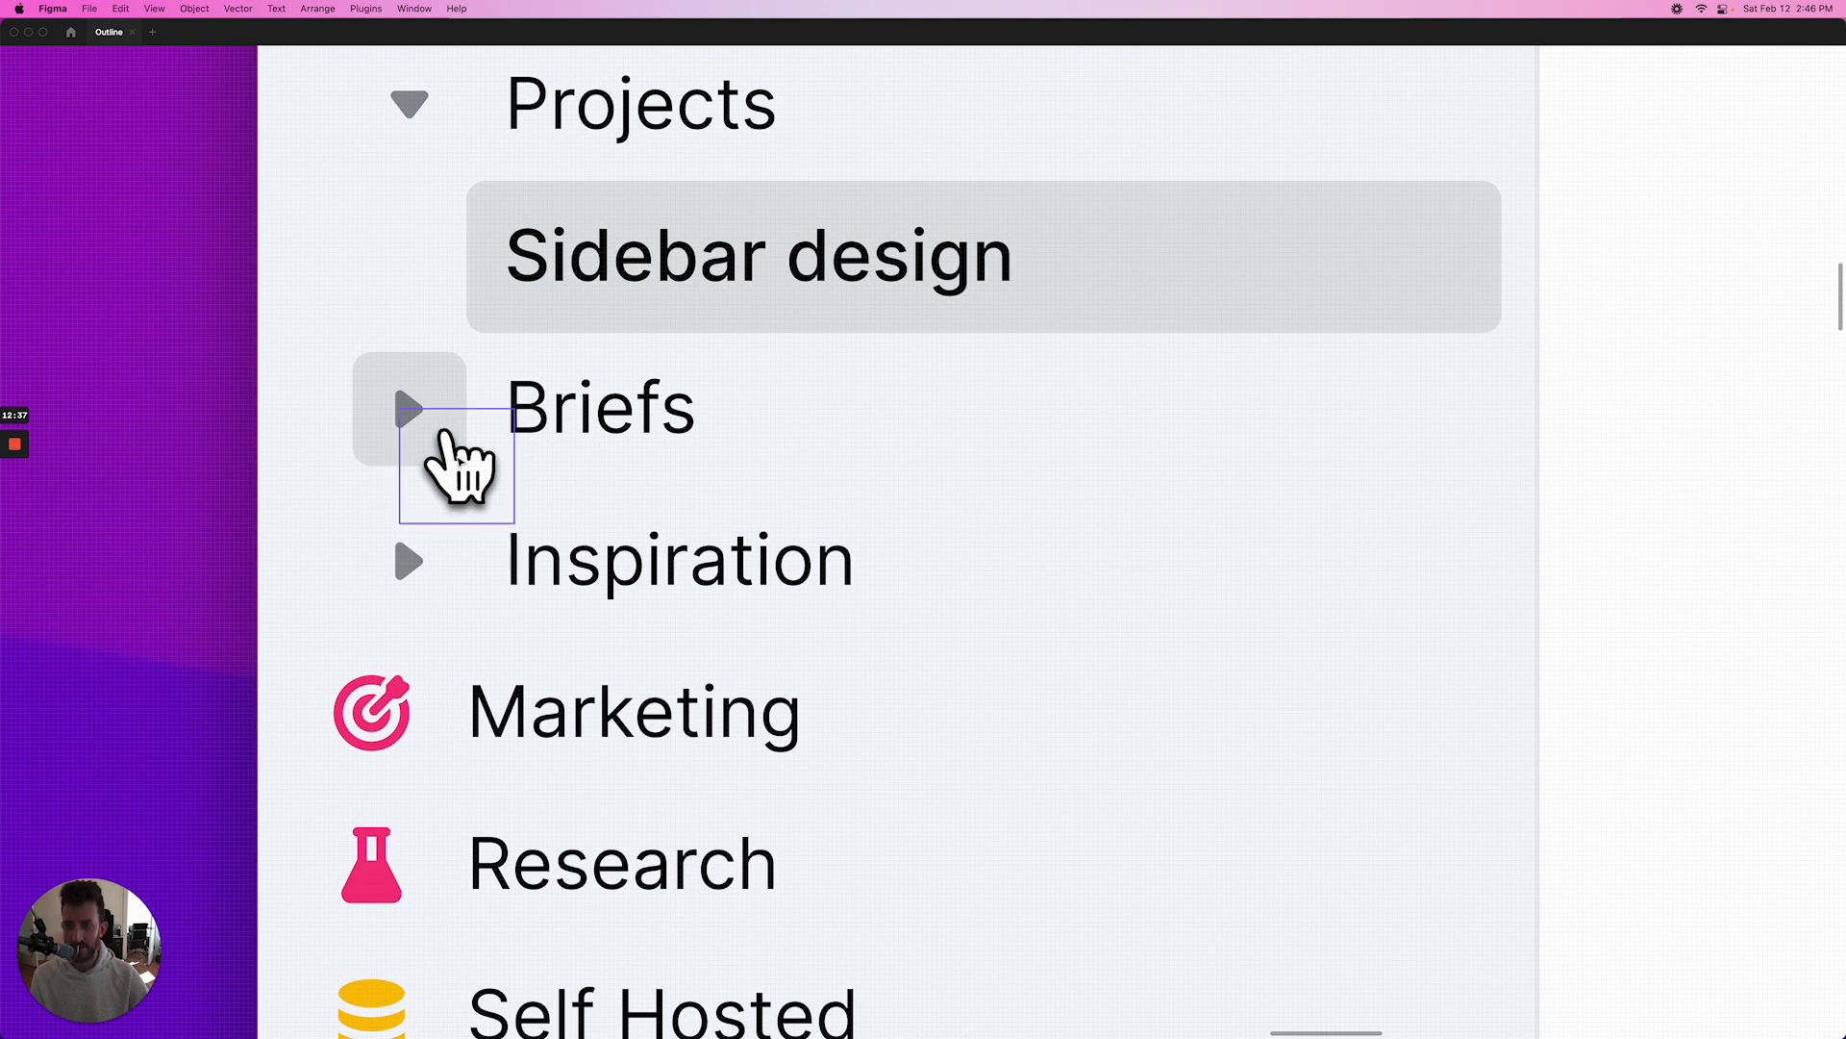
pyautogui.scroll(-5, 362, 357)
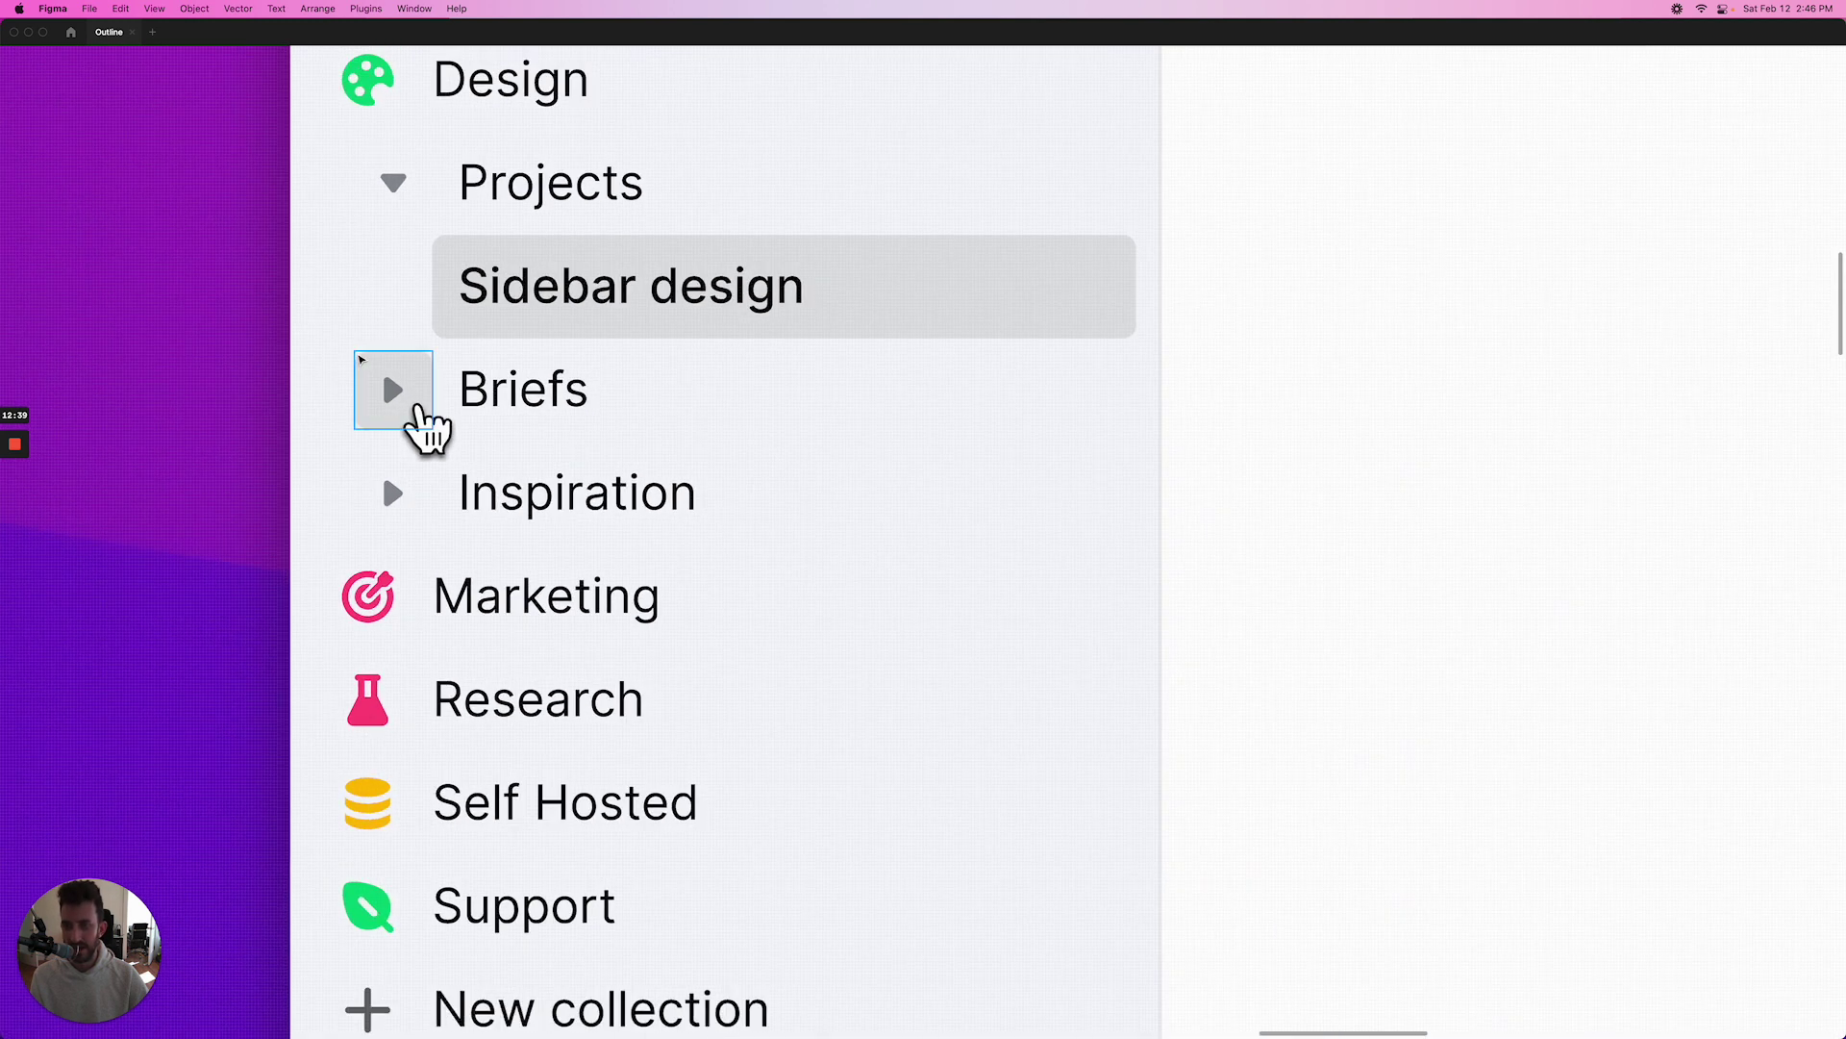
pyautogui.scroll(-3, 360, 361)
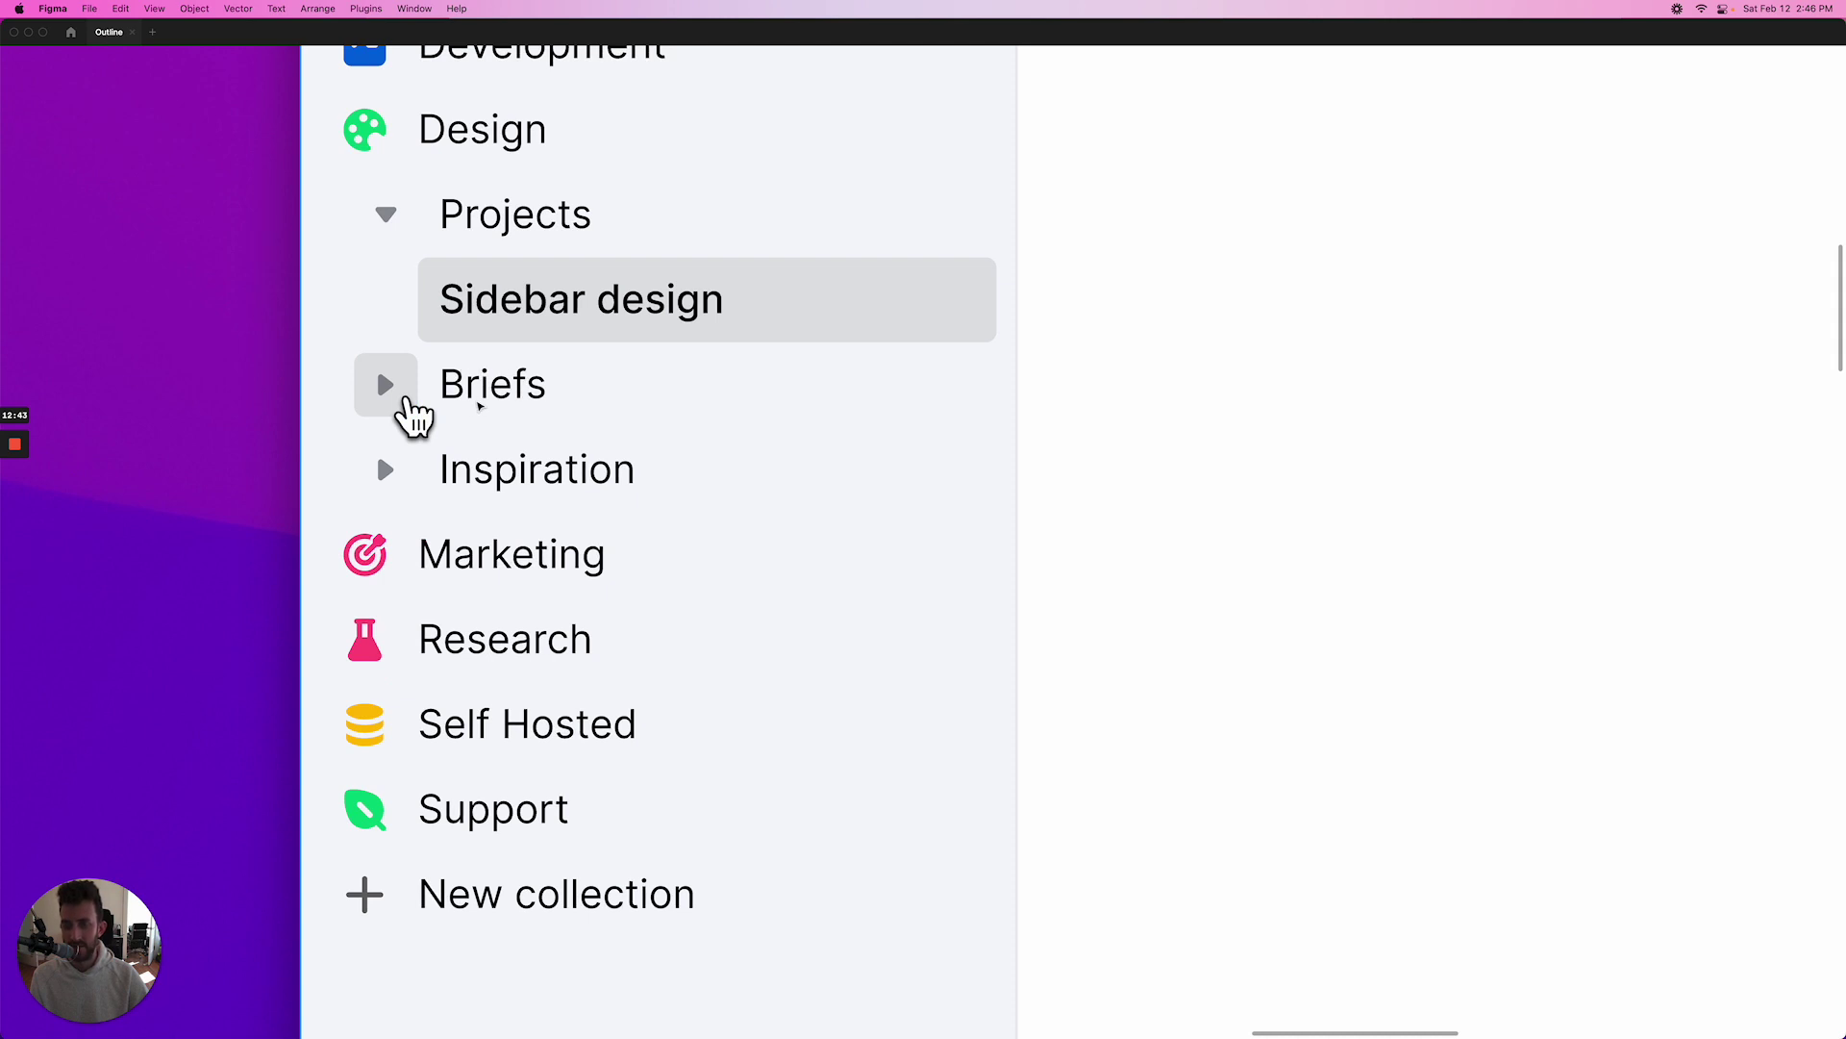
pyautogui.scroll(-10, 479, 406)
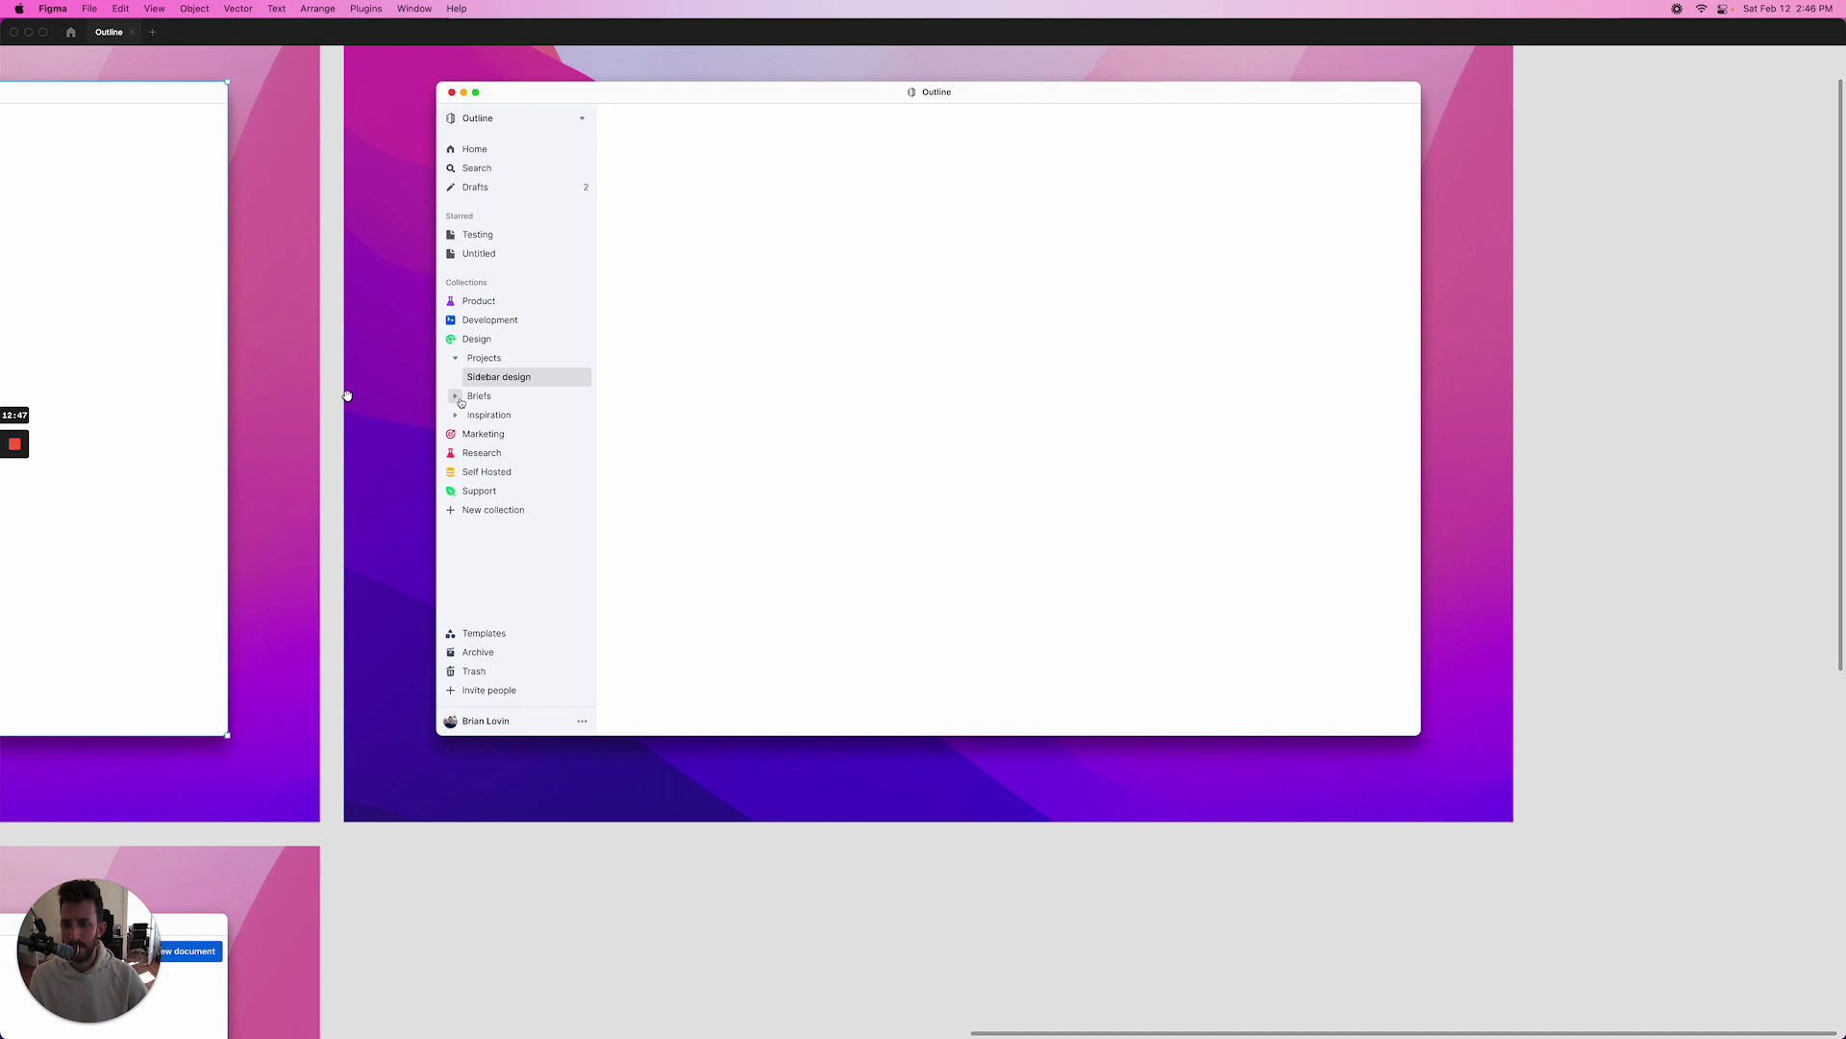
# Pan across to centre the After frame showing Pinned documents above Recently viewed.
pyautogui.moveTo(347, 395); pyautogui.dragTo(766, 379)
pyautogui.moveTo(438, 363); pyautogui.dragTo(1105, 423)
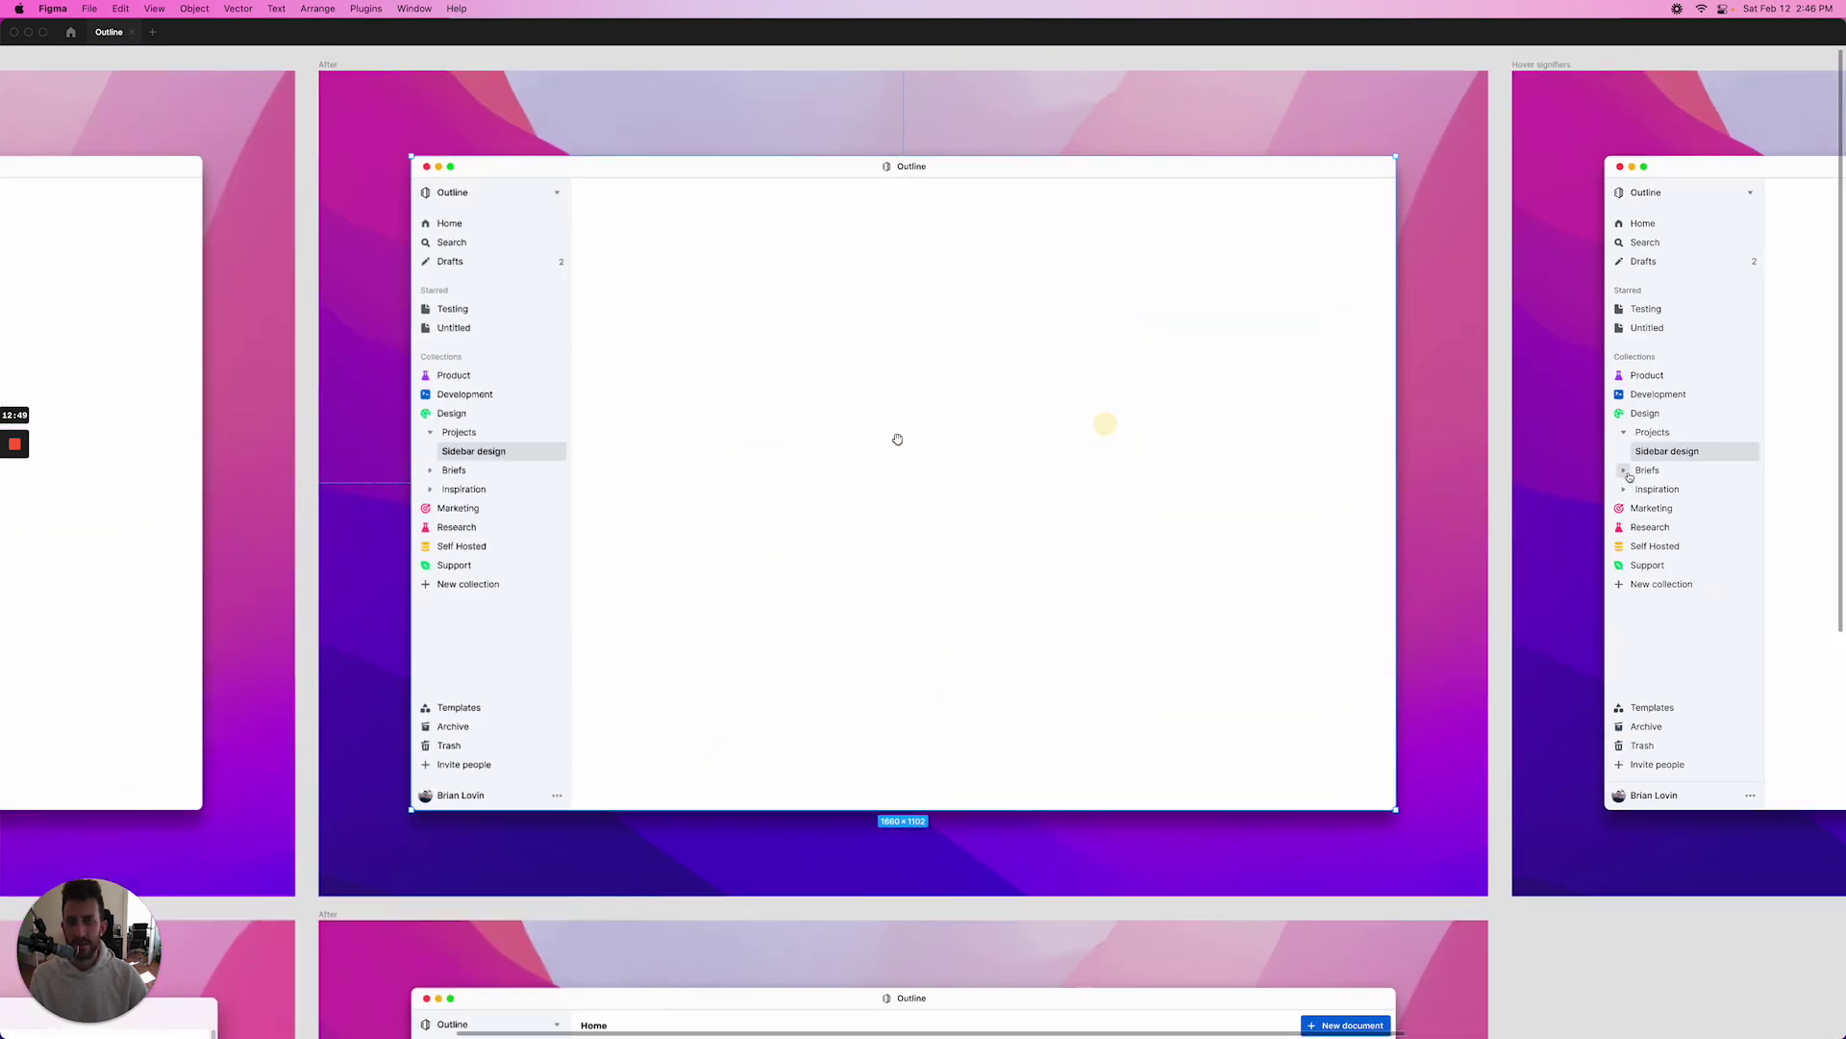
pyautogui.scroll(-8, 898, 439)
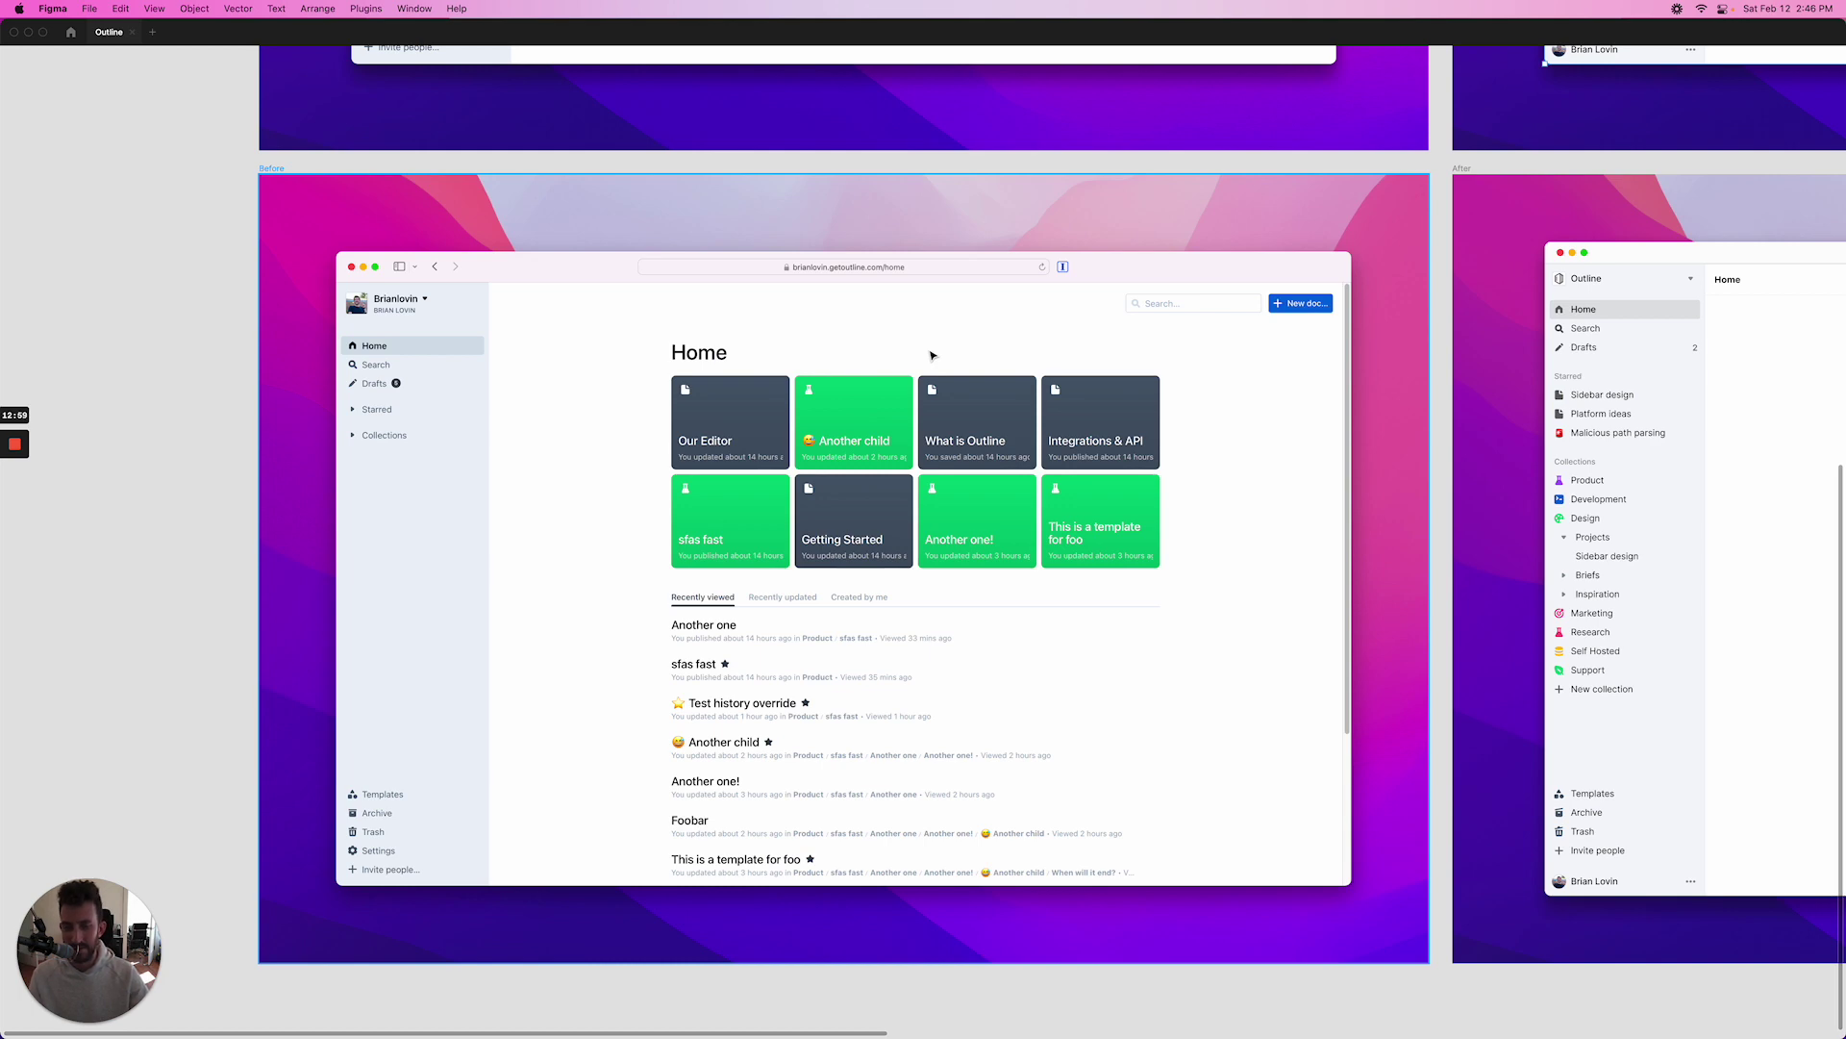
pyautogui.scroll(3, 1067, 178)
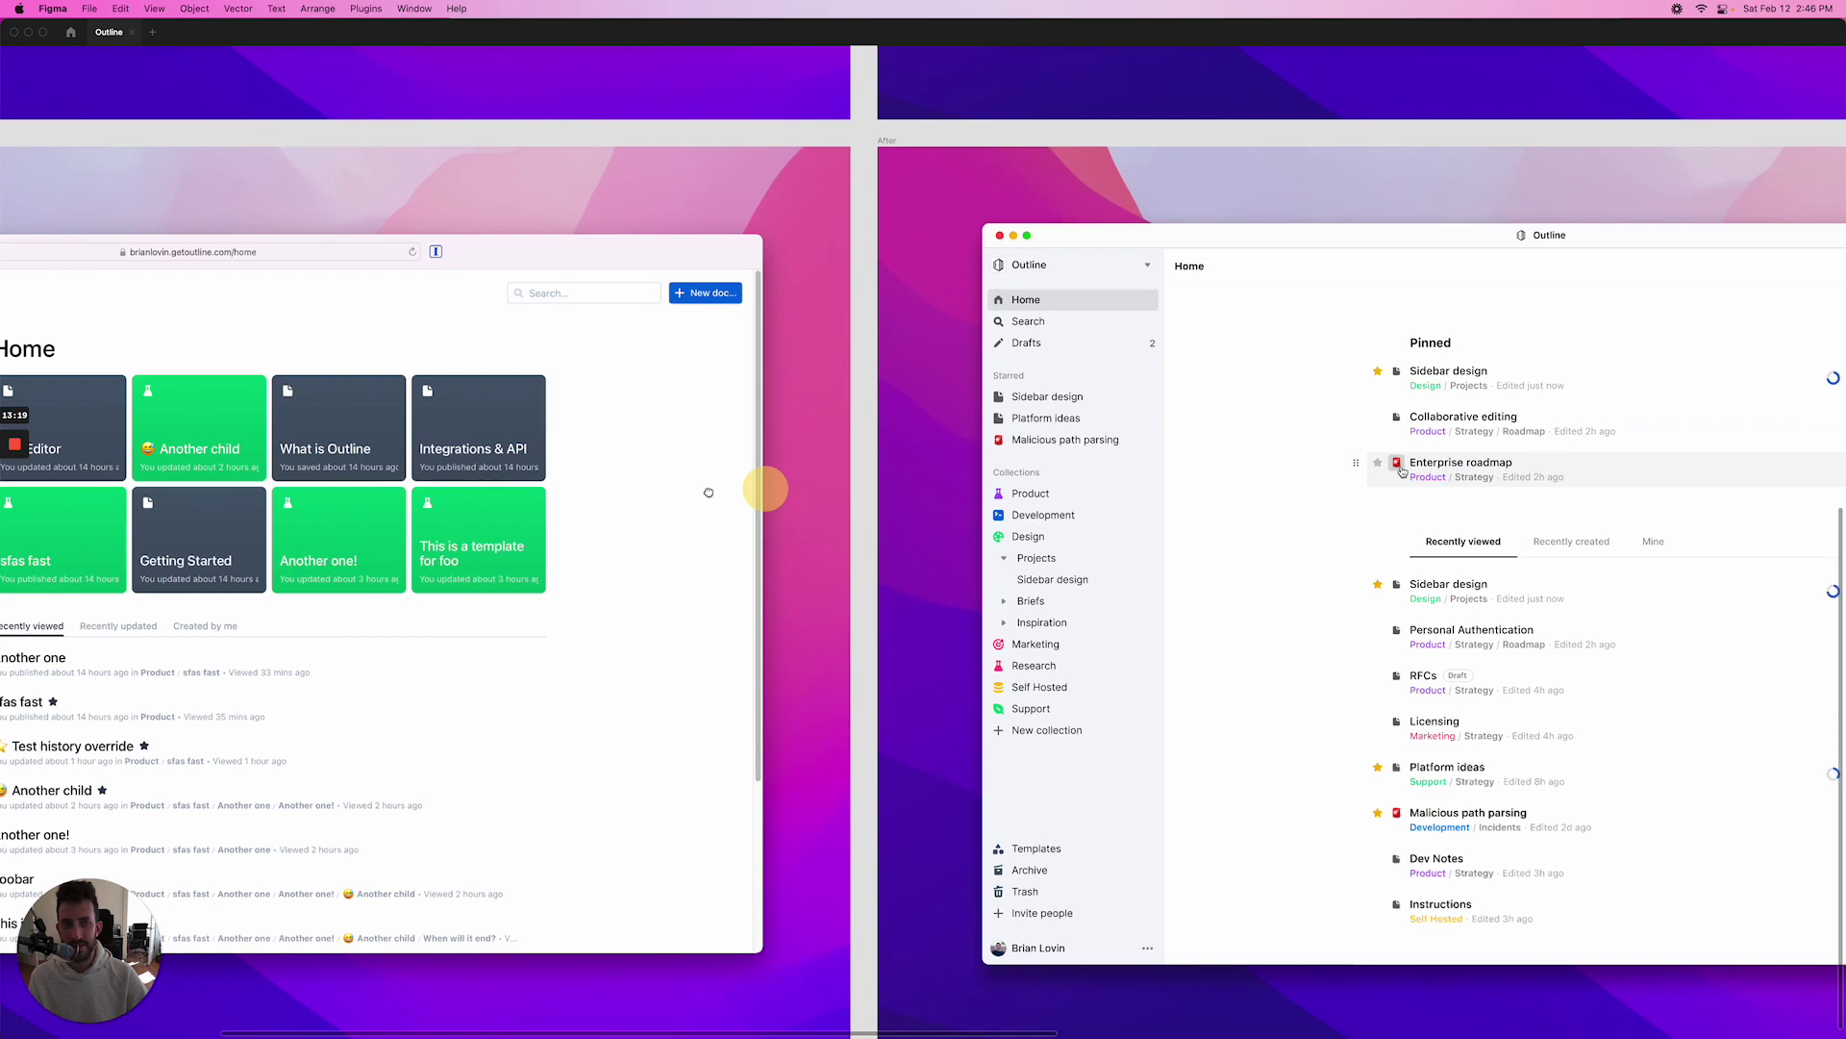
pyautogui.hscroll(10, 764, 490)
pyautogui.scroll(-2, 764, 490)
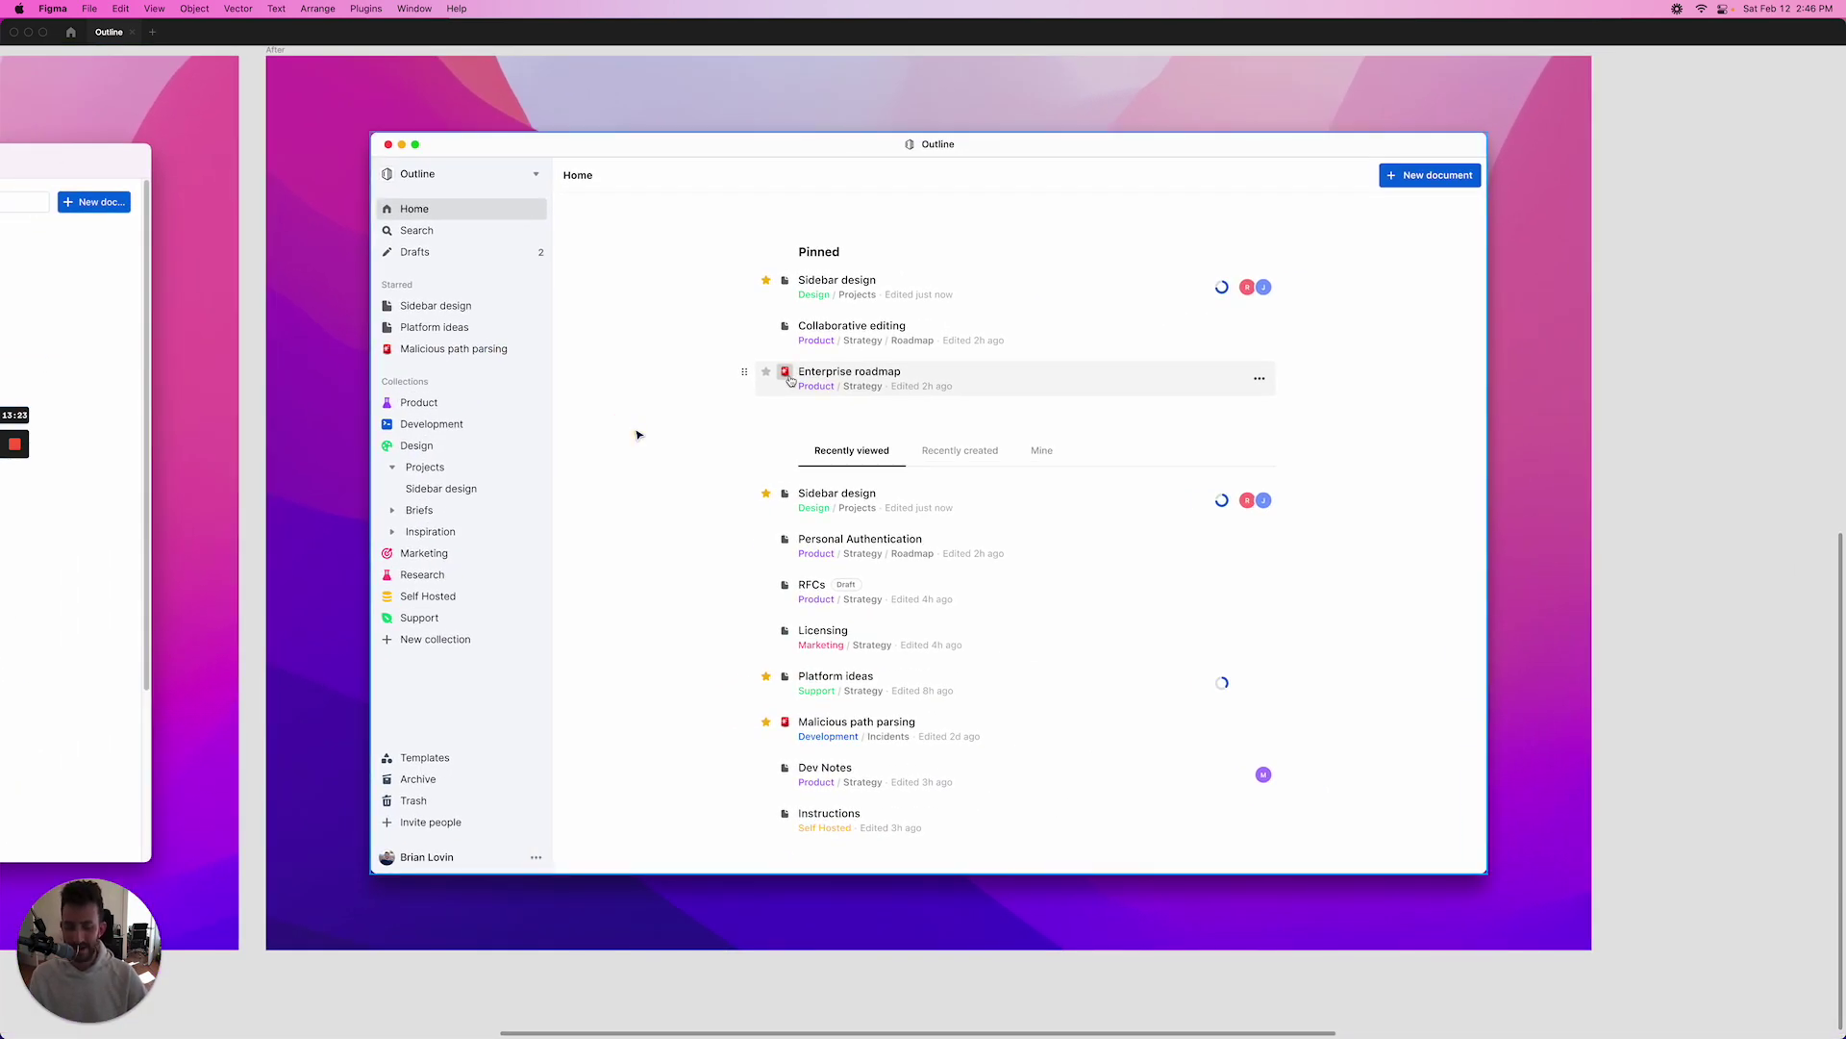
# Zoom the After frame to 100%, restore the UI panels, show rulers and pan to the sidebar.
pyautogui.hotkey('shift', '0')
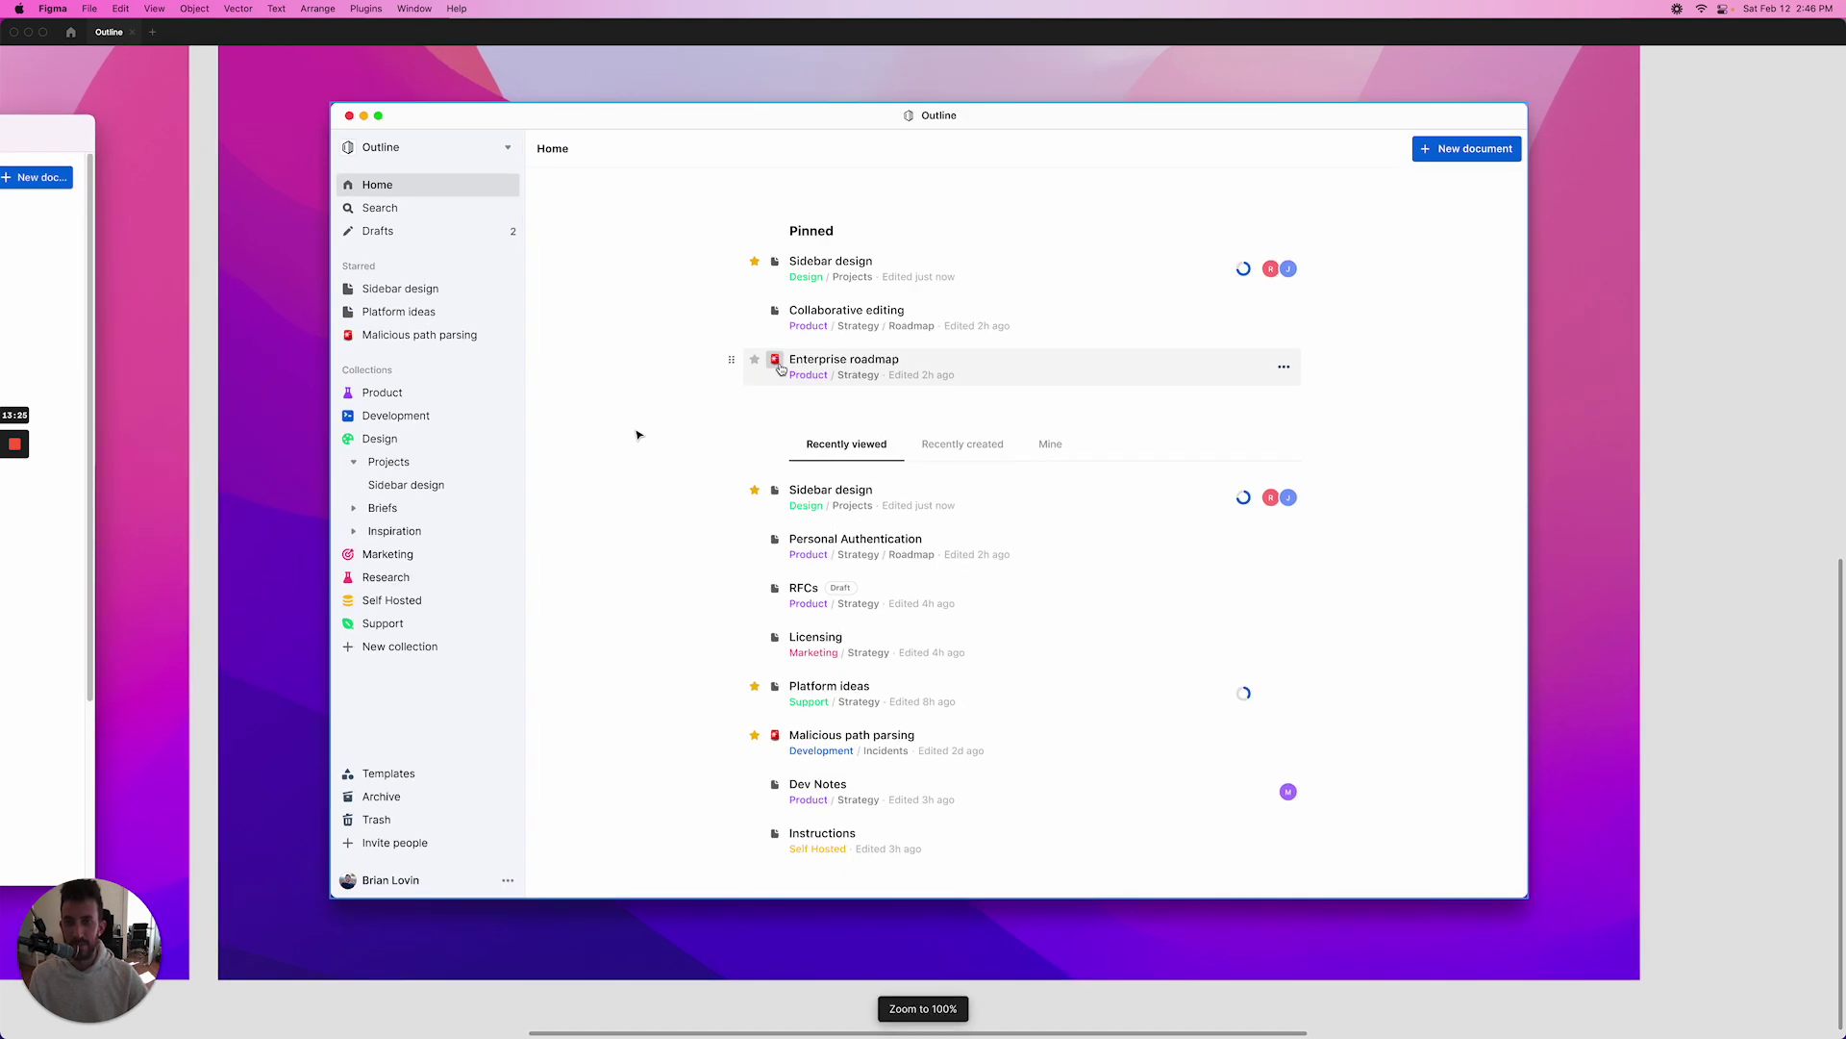
pyautogui.scroll(1, 252, 236)
pyautogui.moveTo(538, 524); pyautogui.dragTo(515, 536)
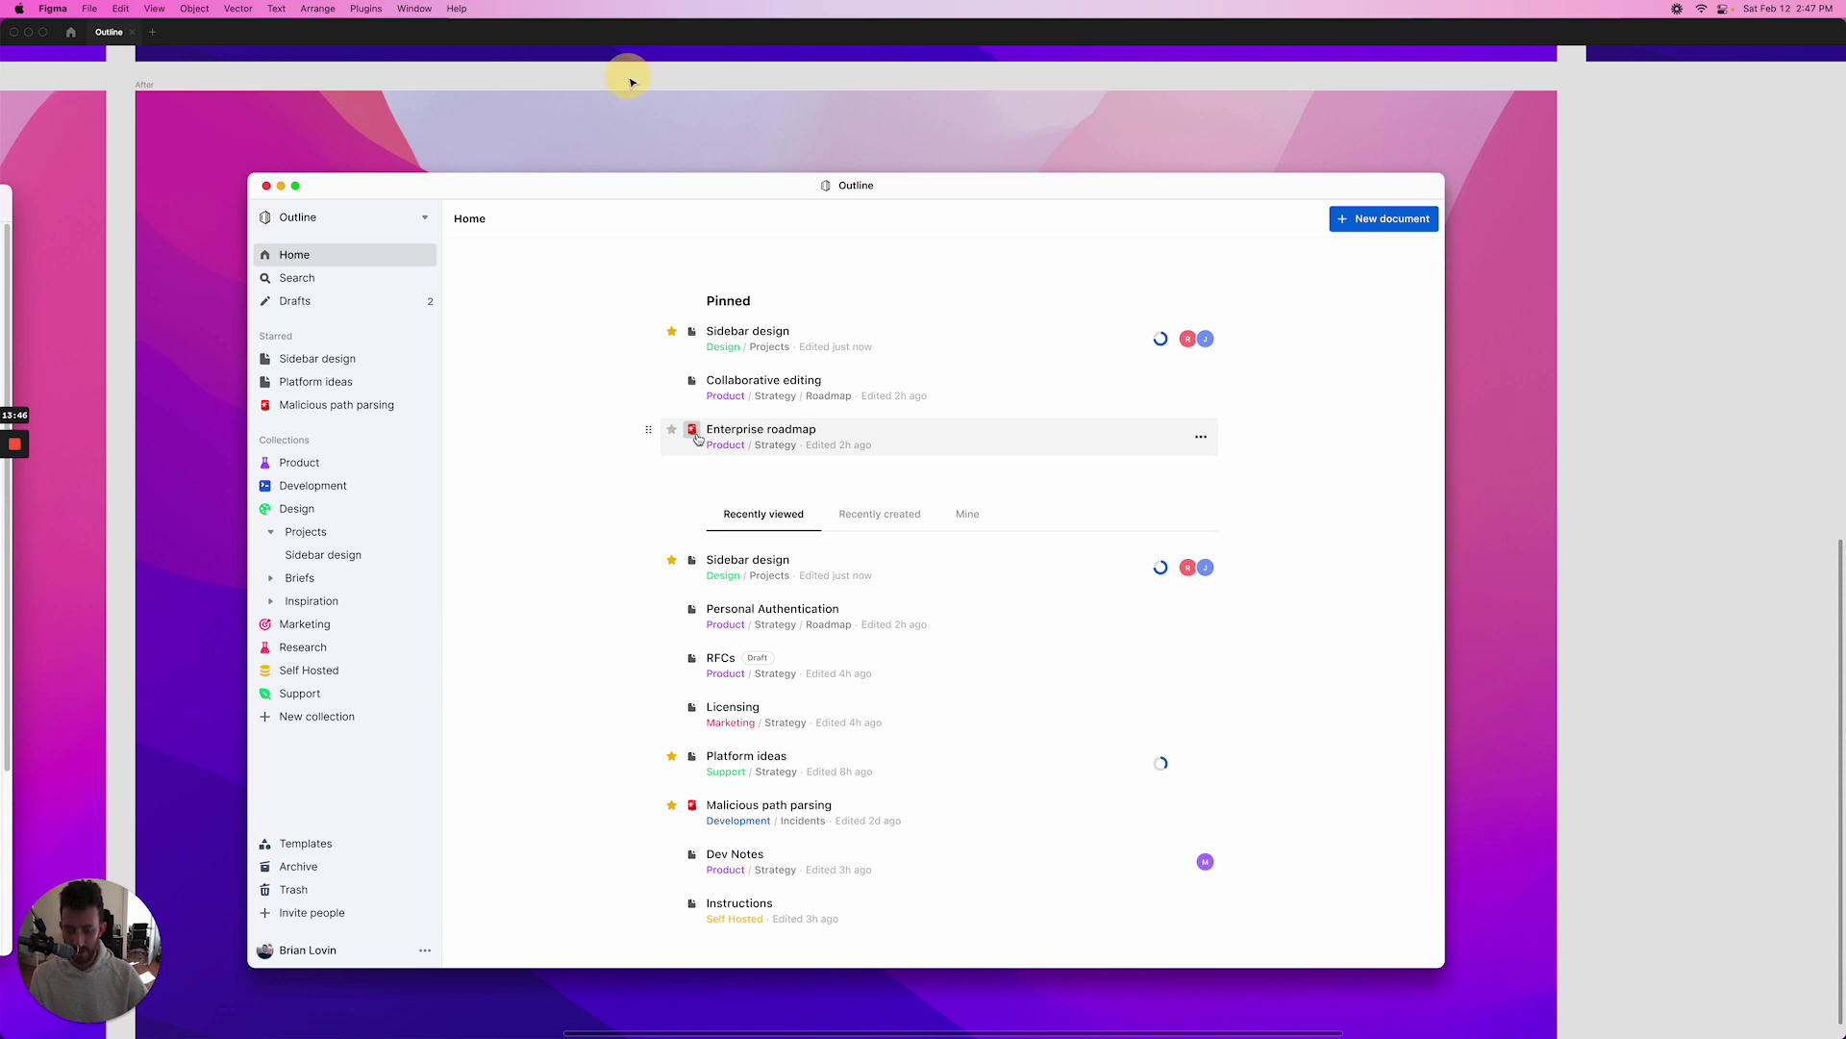
pyautogui.press('super+backslash')
pyautogui.hotkey('shift', 'r')
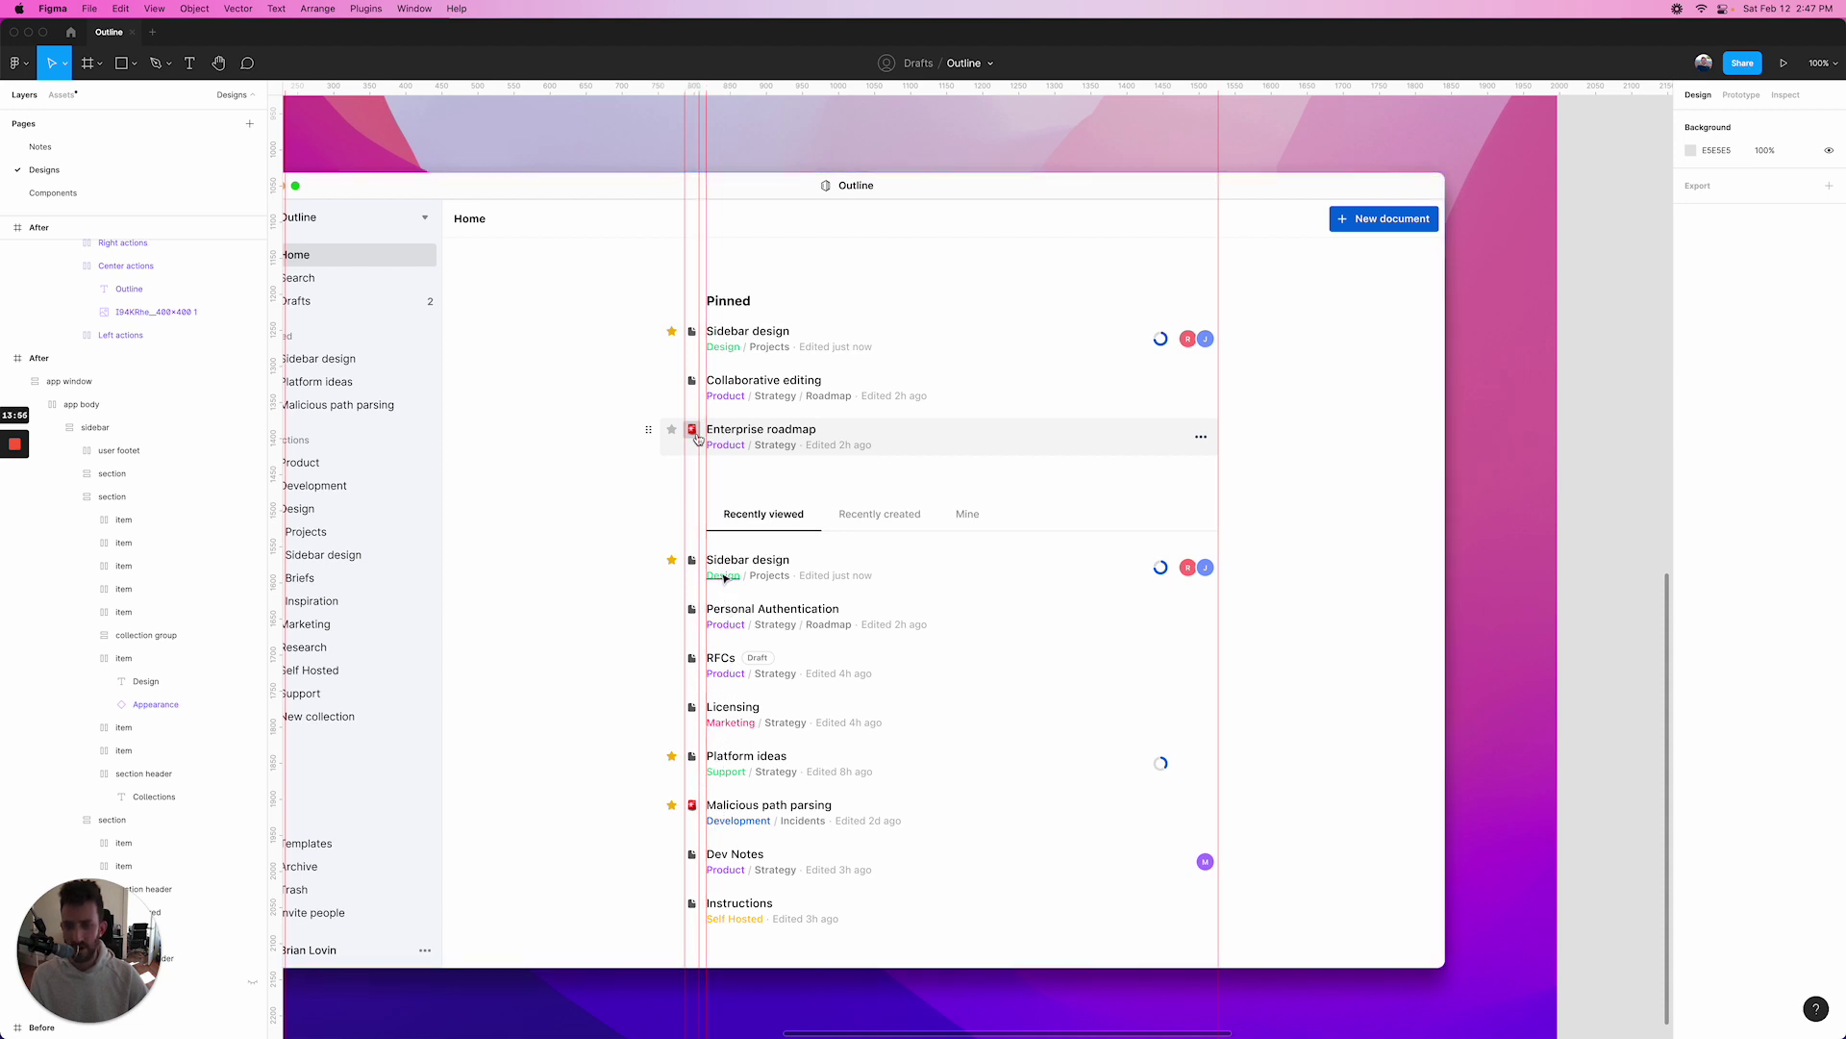
pyautogui.hscroll(-3, 577, 606)
pyautogui.scroll(-1, 577, 605)
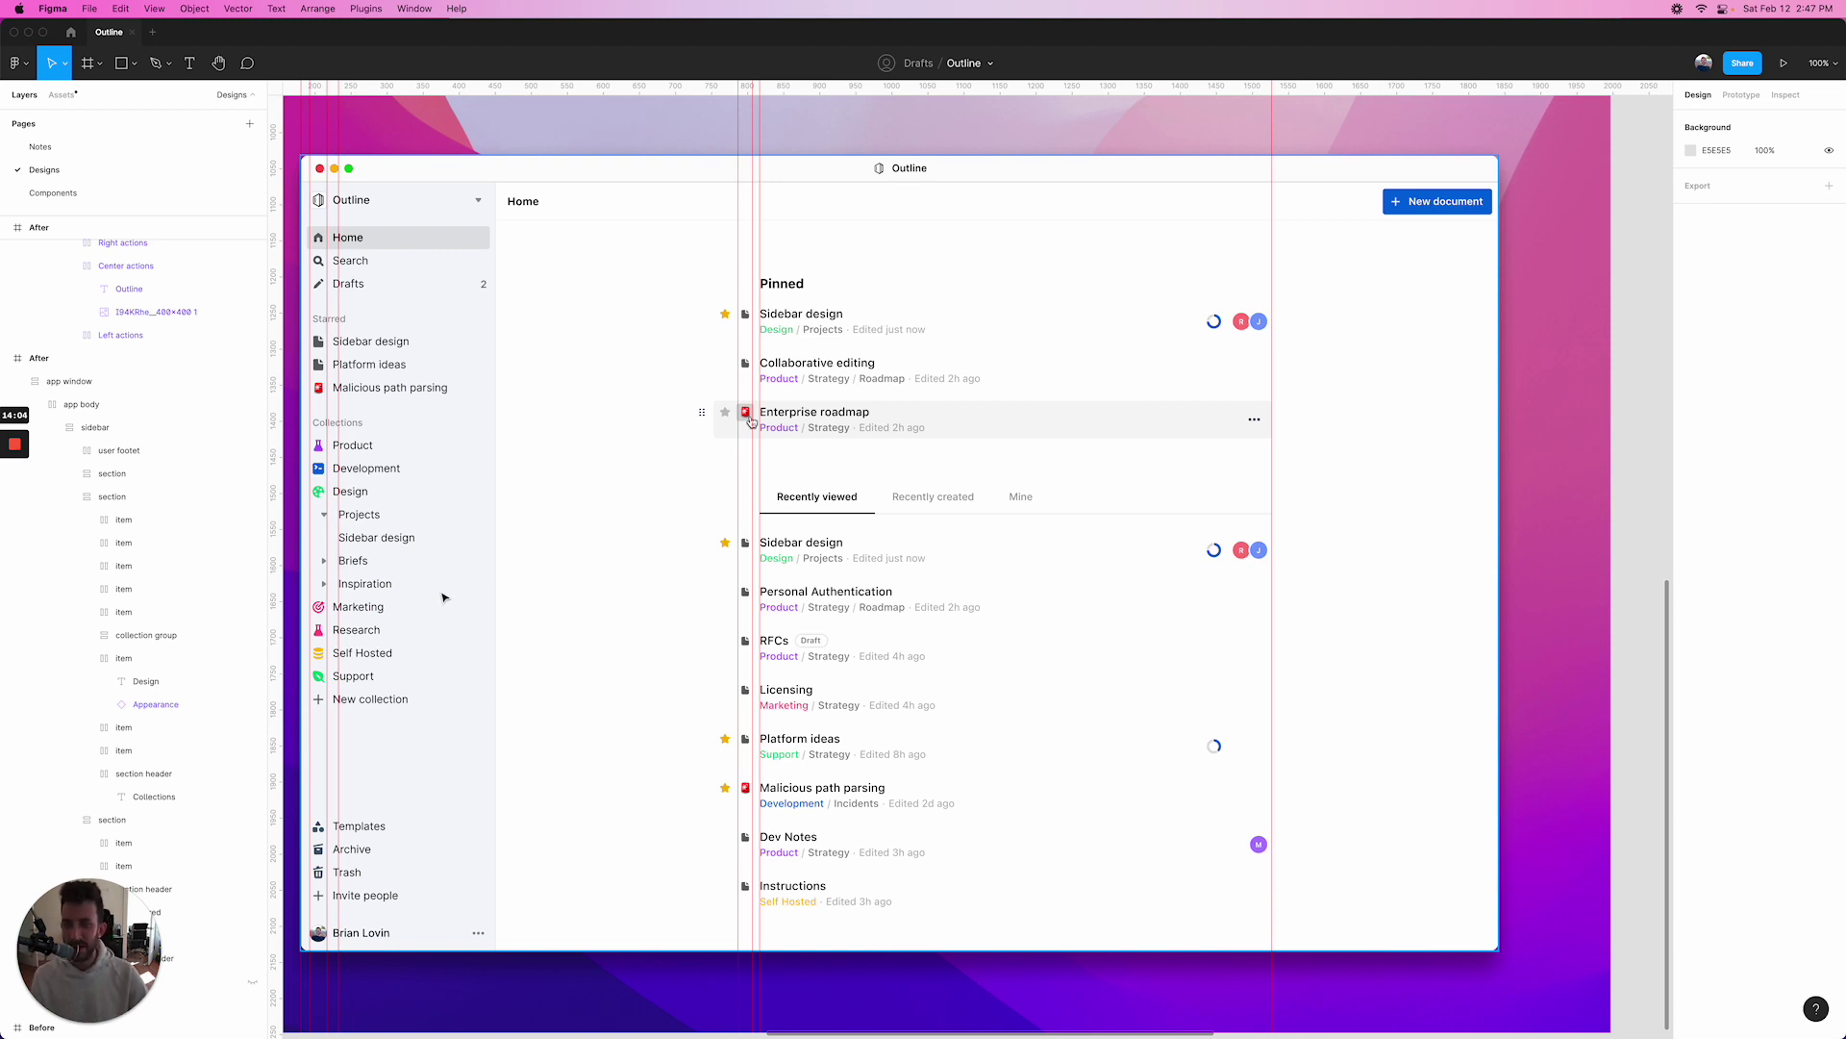
# Glance at live Outline in Safari, then select the 1660×1102 app window frame in Figma.
pyautogui.press('super+Tab')
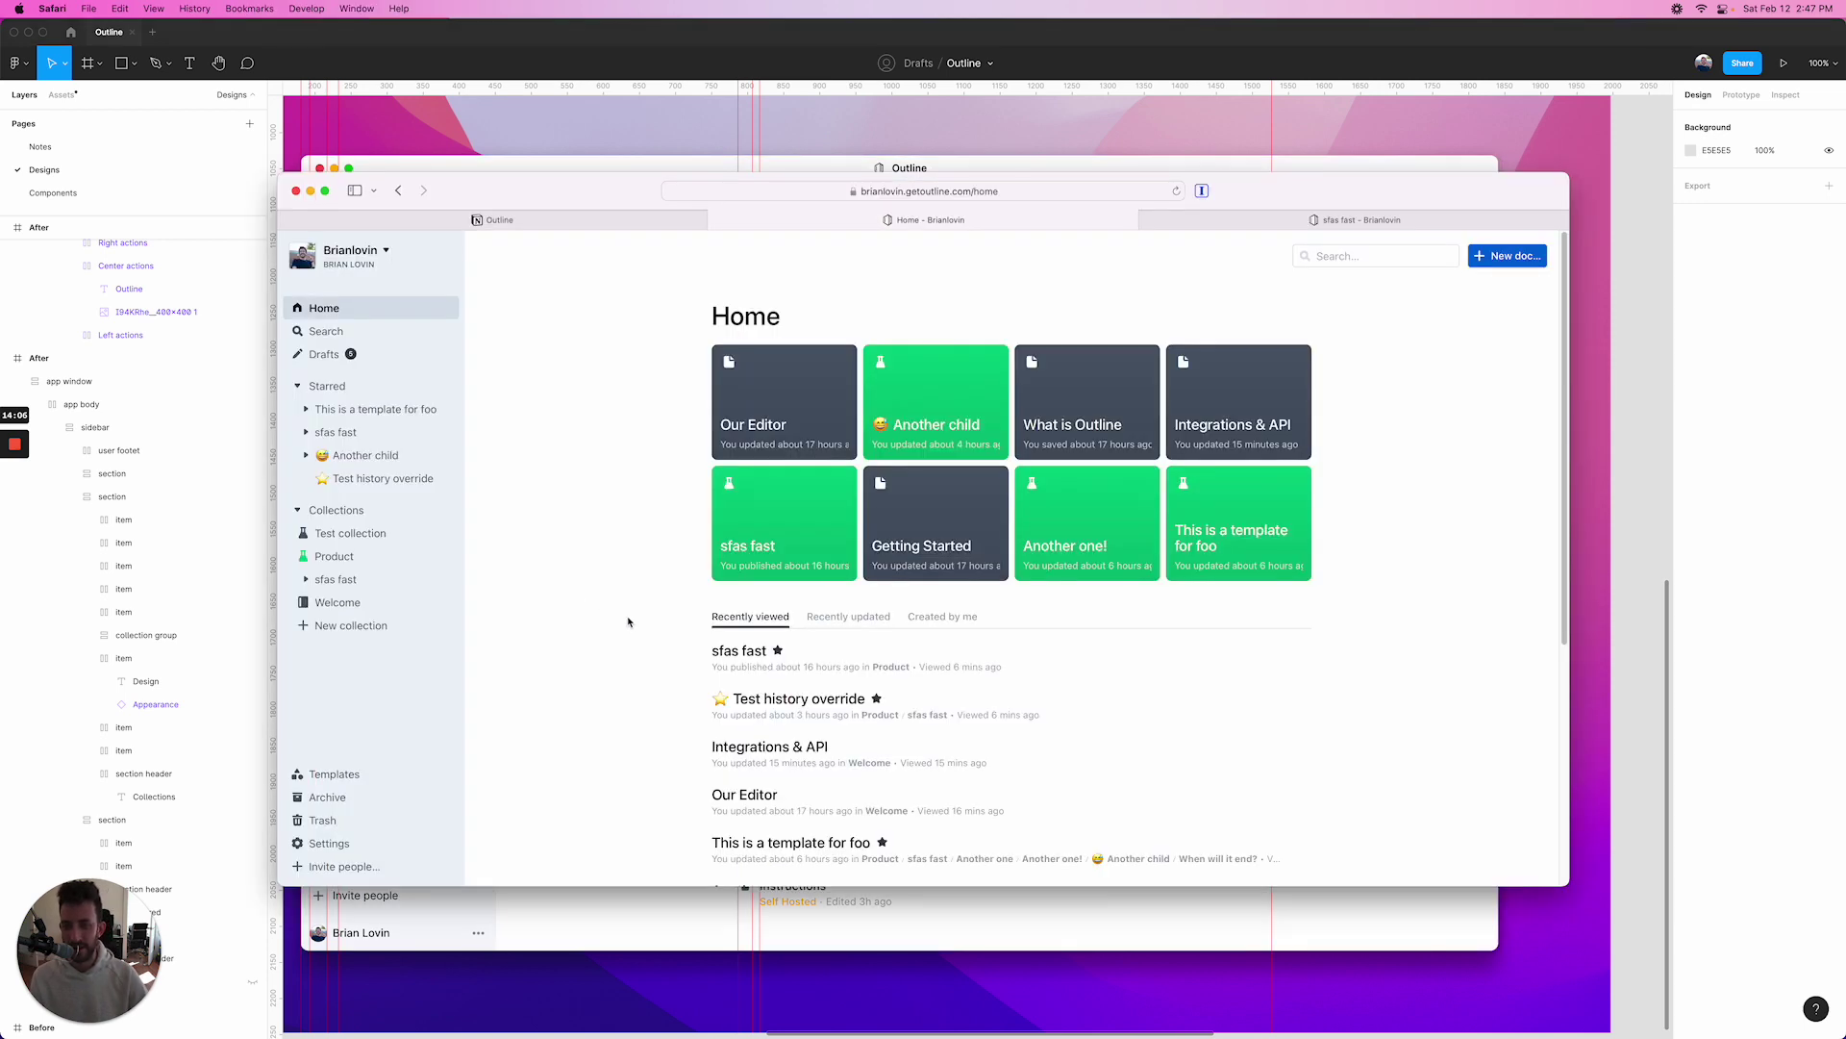
pyautogui.scroll(-5, 630, 620)
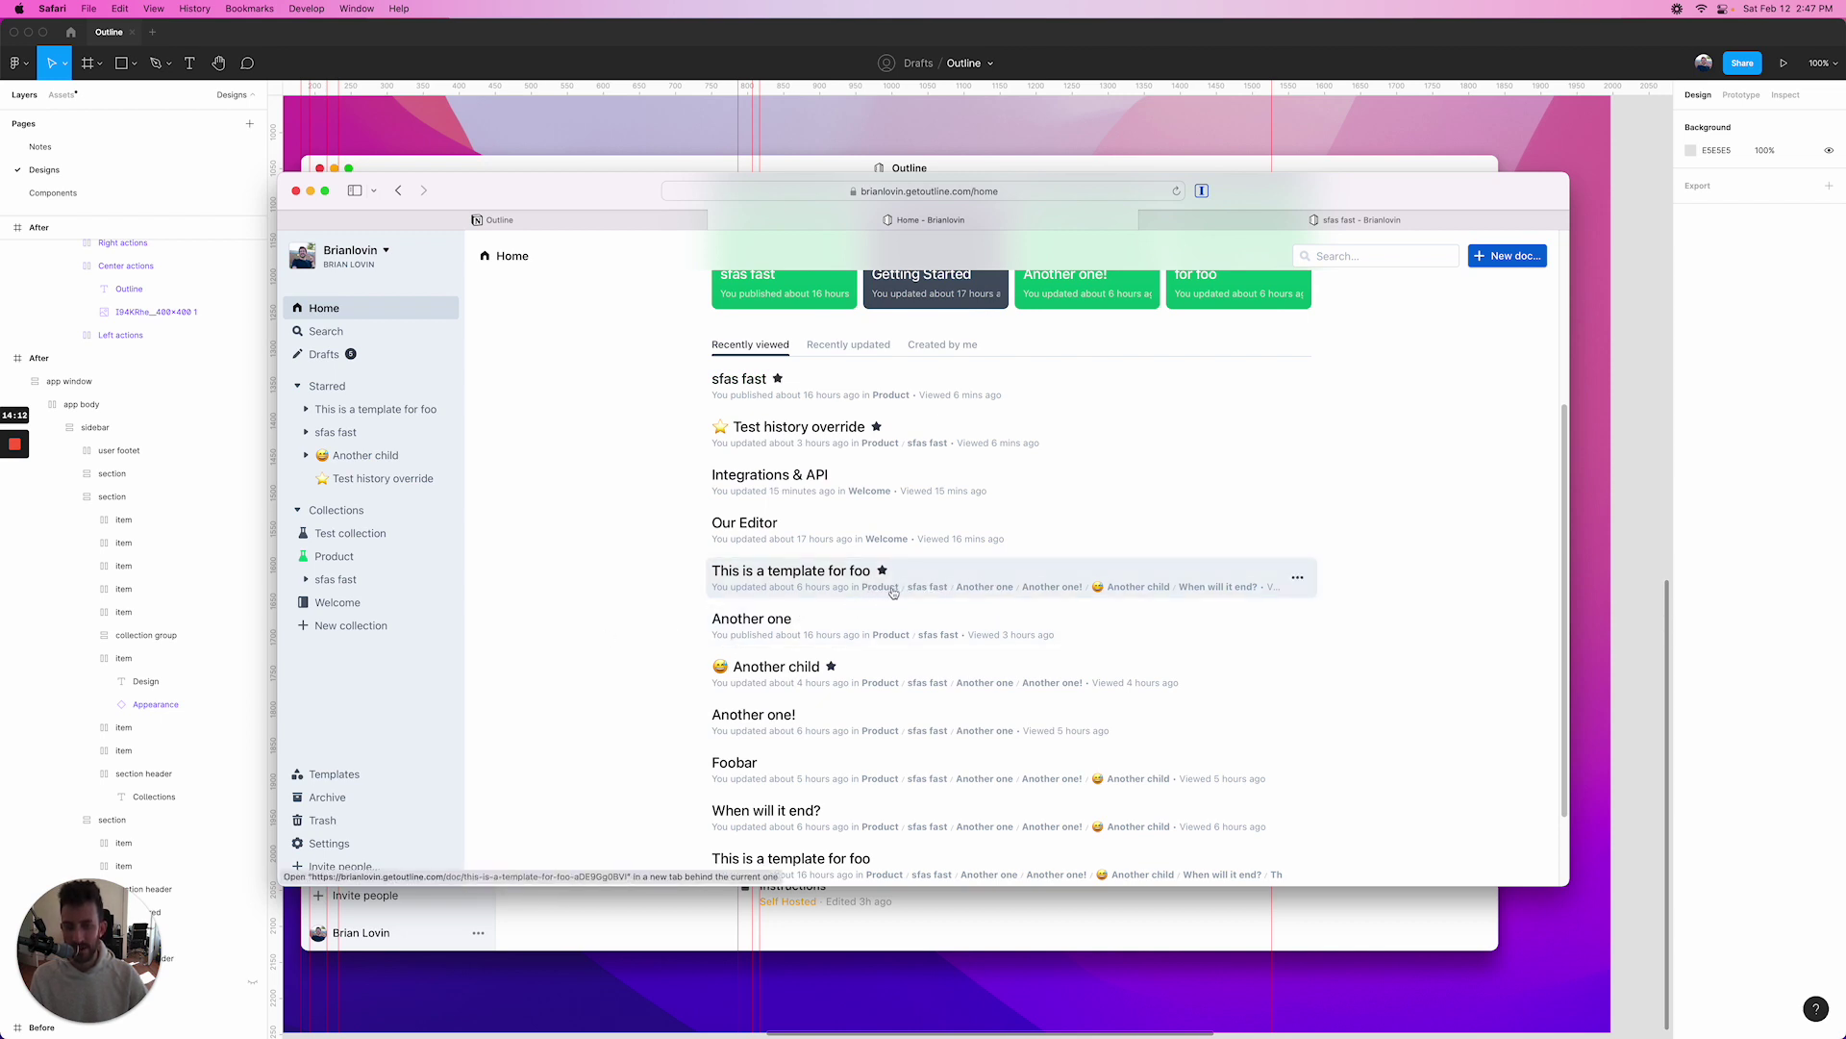
pyautogui.press('super+Tab')
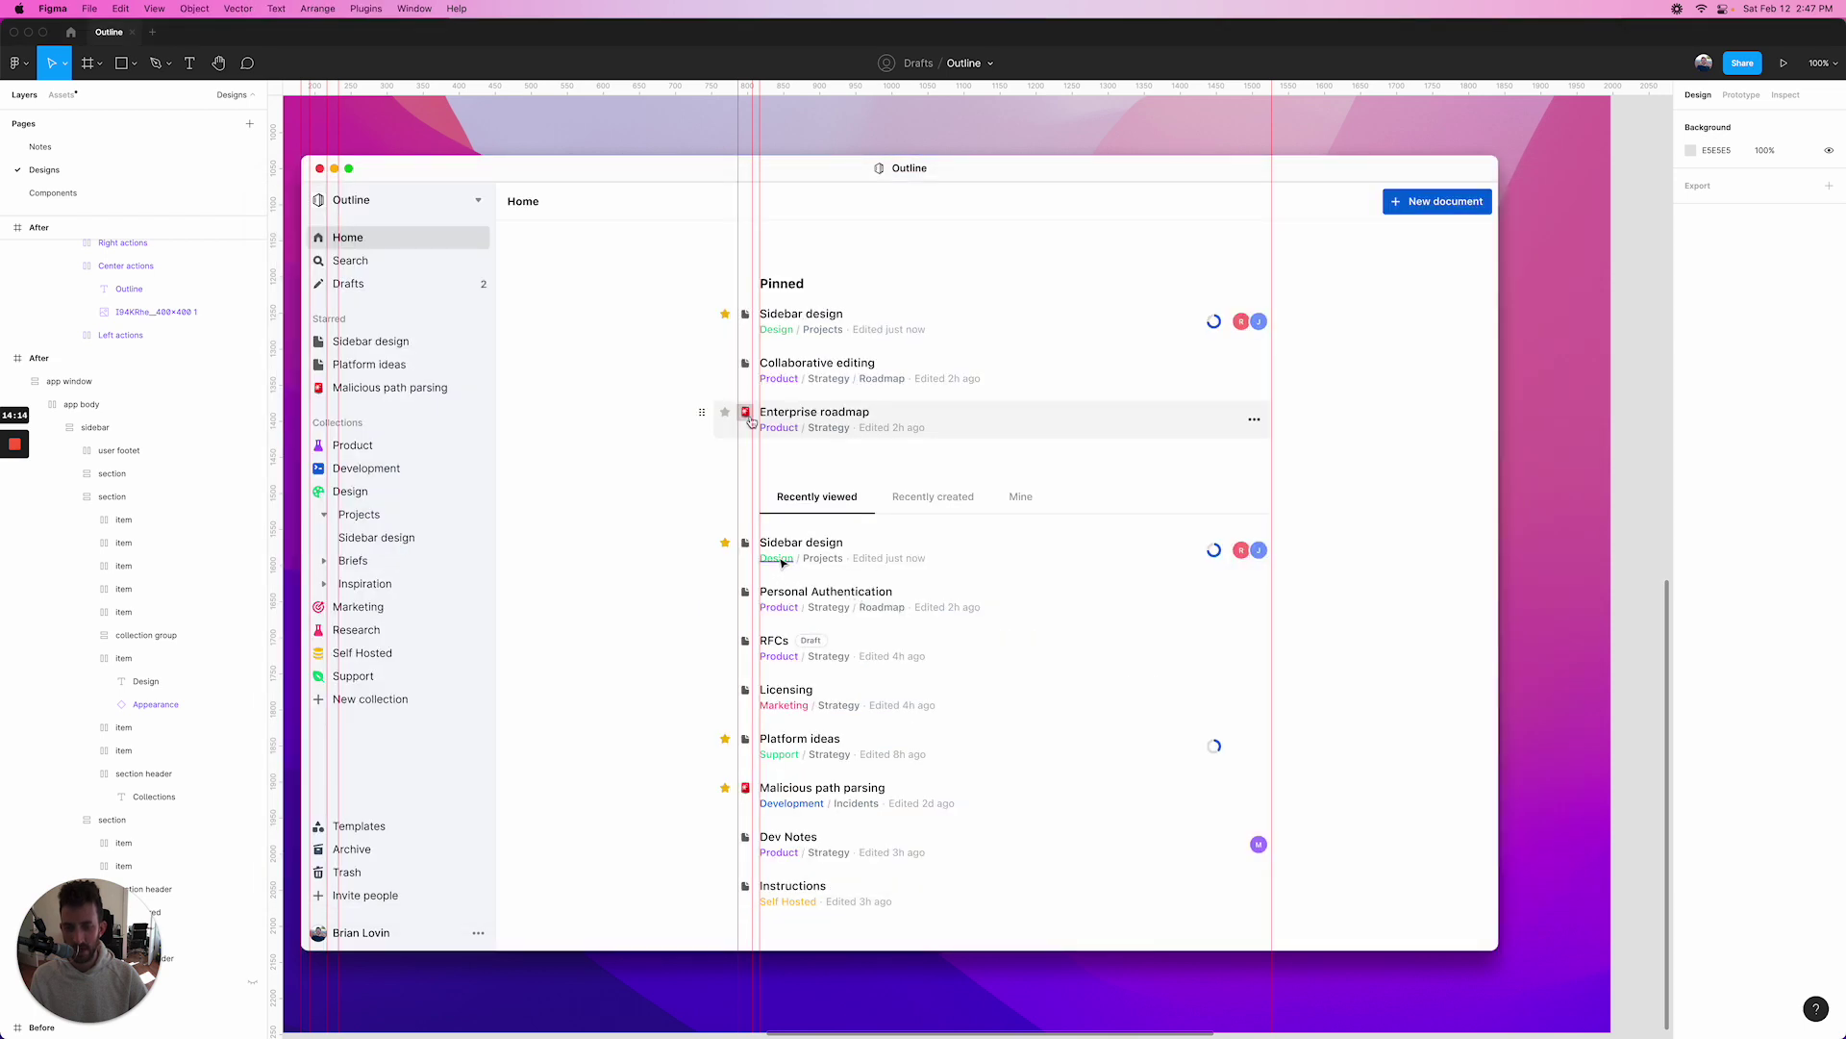
pyautogui.click(612, 561)
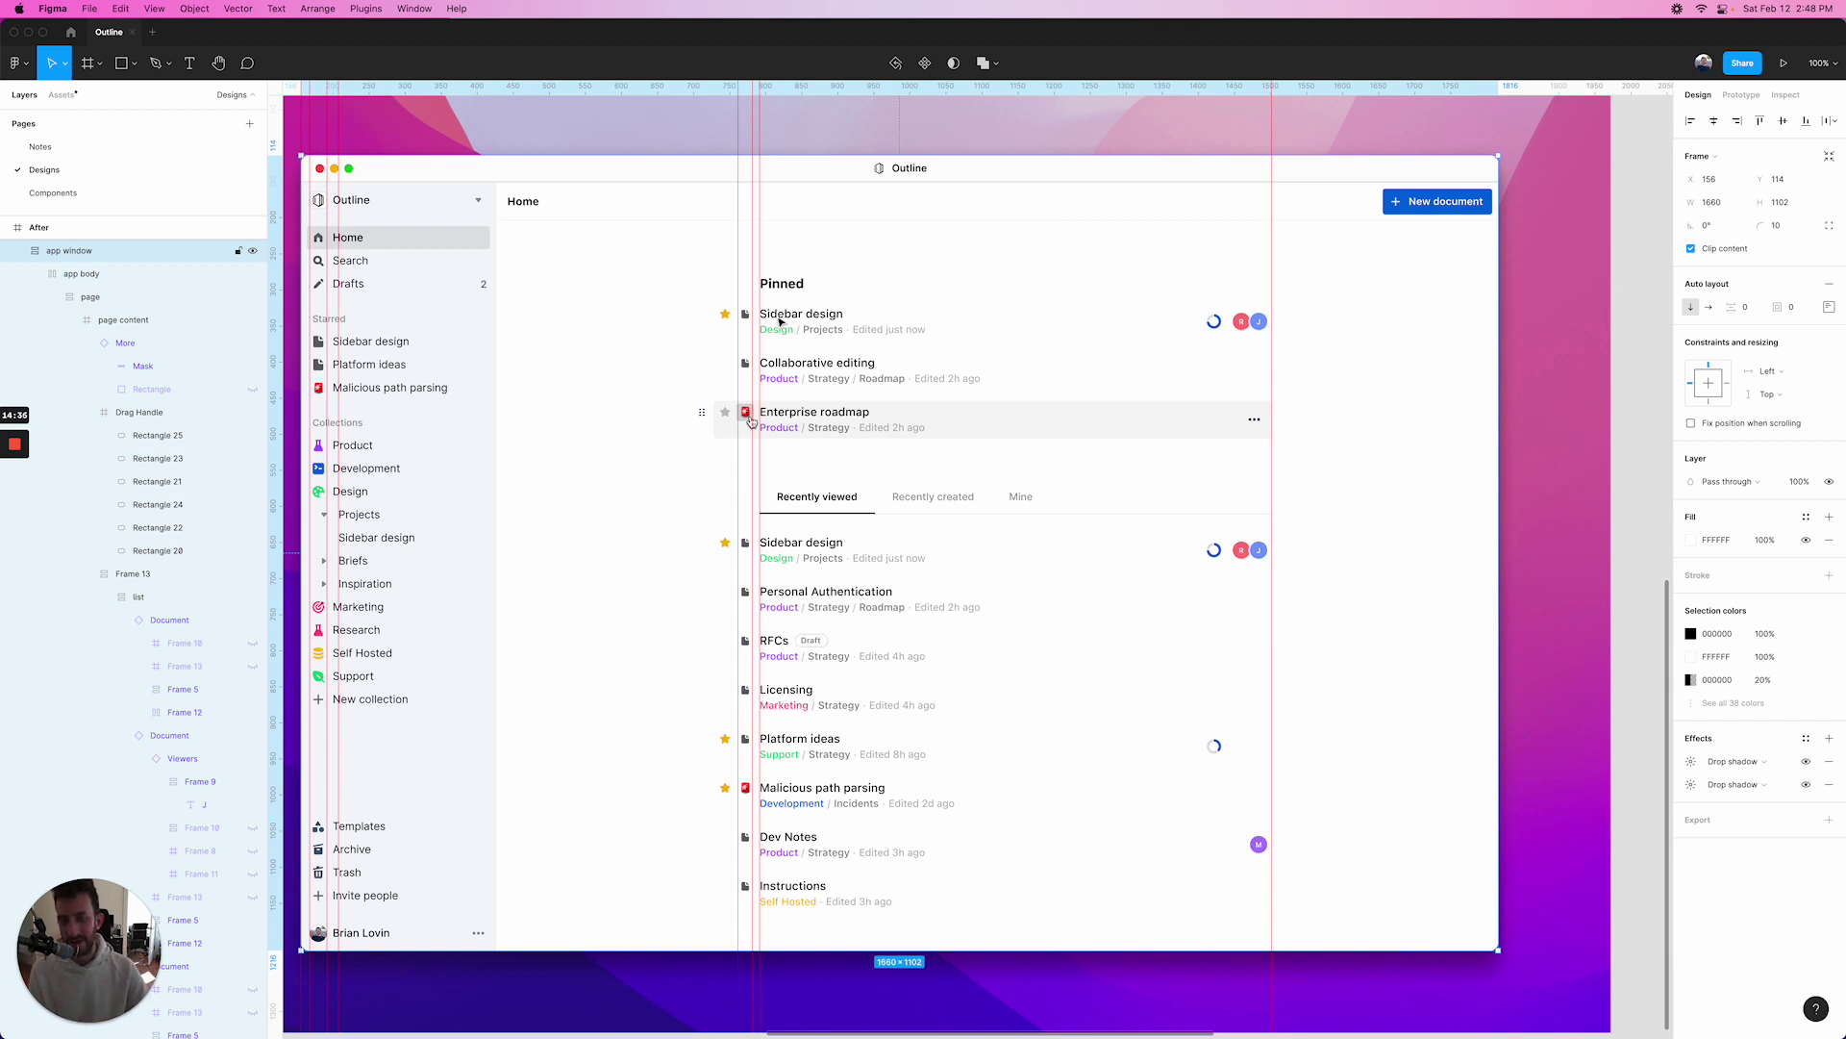
# Compare the live Outline page with the Figma redesign, then hide Figma's rulers.
pyautogui.press('super+Tab')
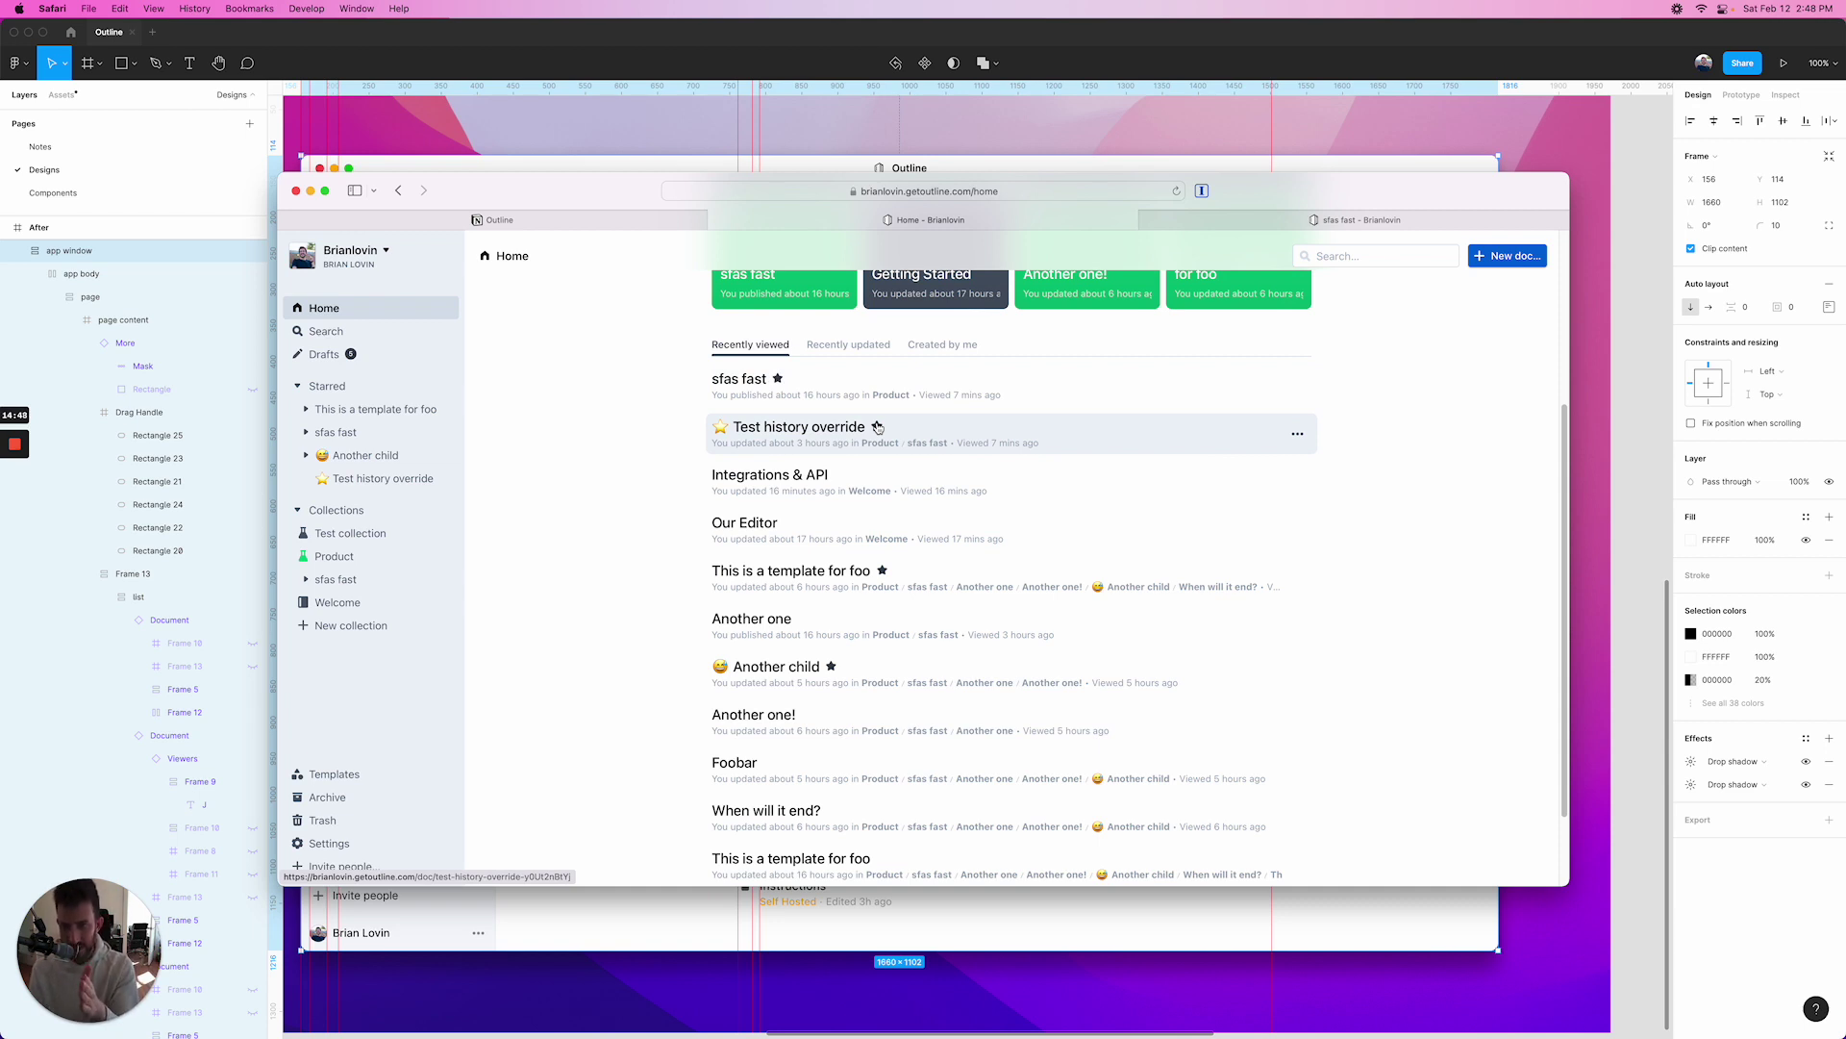
pyautogui.press('super+Tab')
pyautogui.hotkey('shift', 'r')
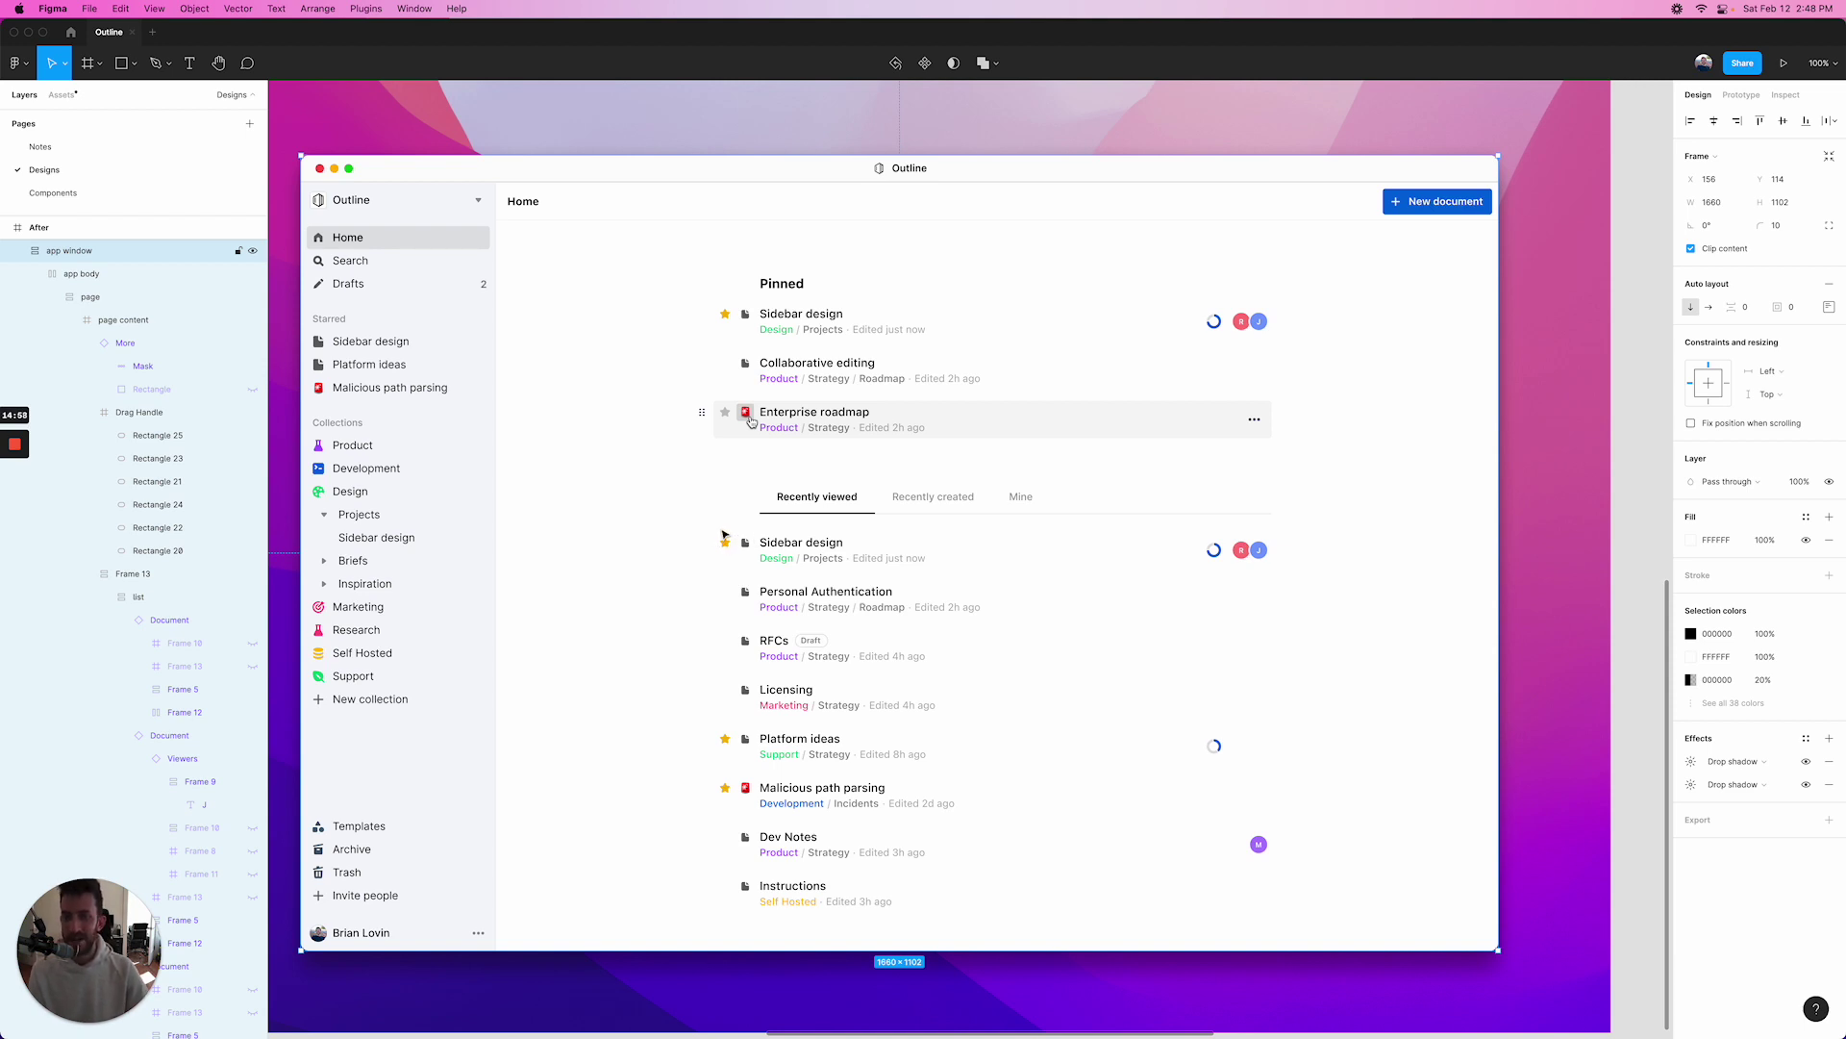
# Check the live page again, then zoom Figma to 445% on the Enterprise roadmap icon.
pyautogui.press('super+Tab')
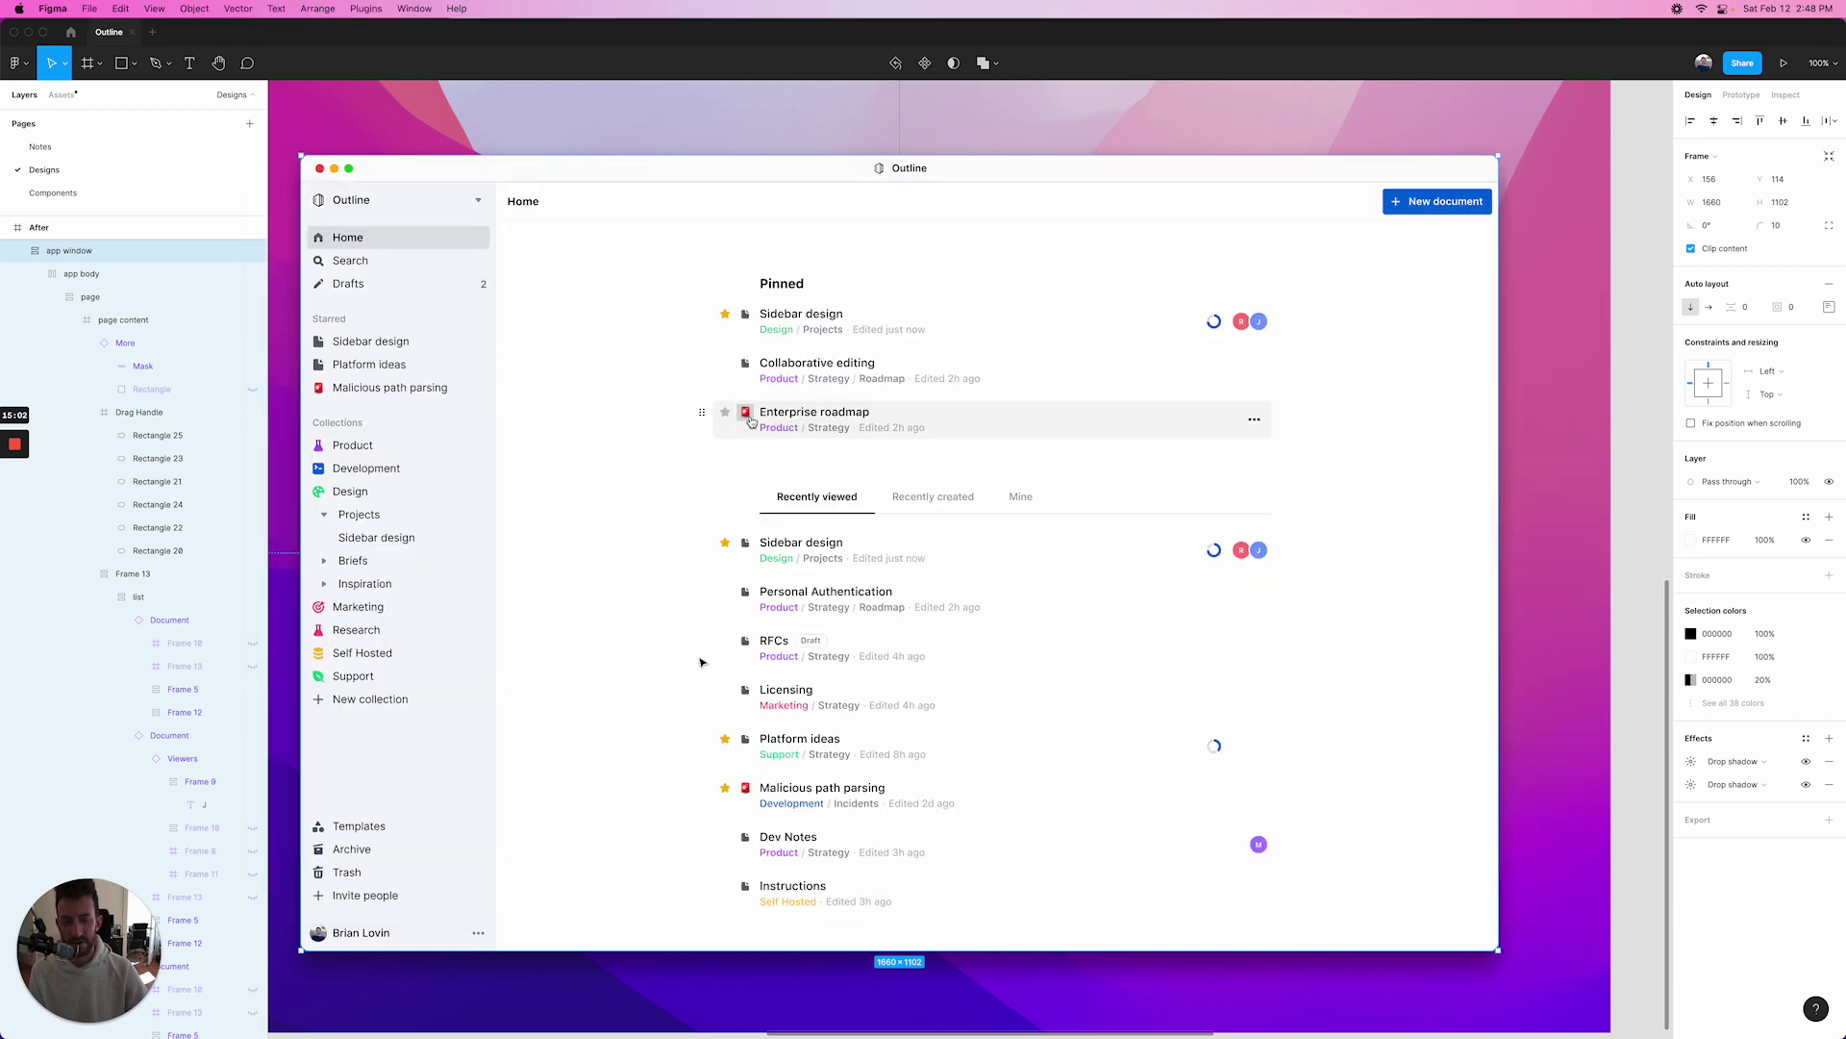
pyautogui.press('super+Tab')
pyautogui.hscroll(1, 721, 408)
pyautogui.hscroll(1, 580, 621)
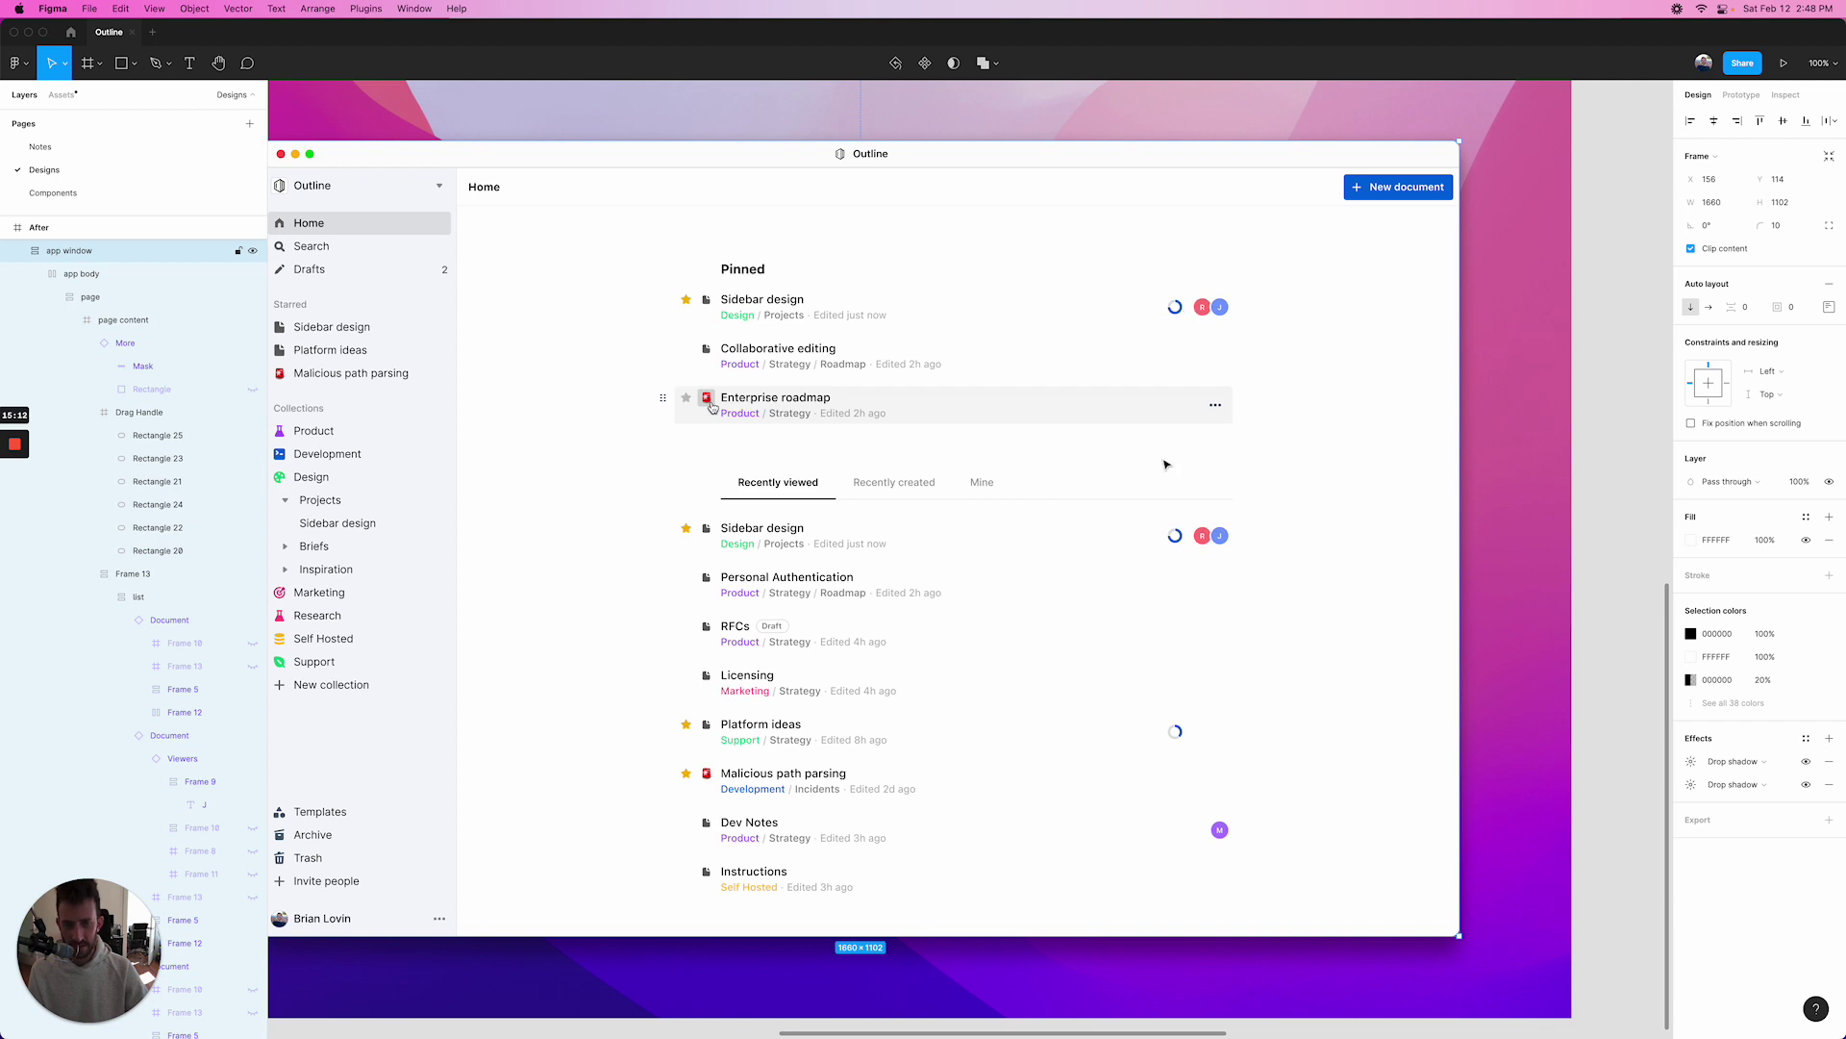
pyautogui.press('super+Tab')
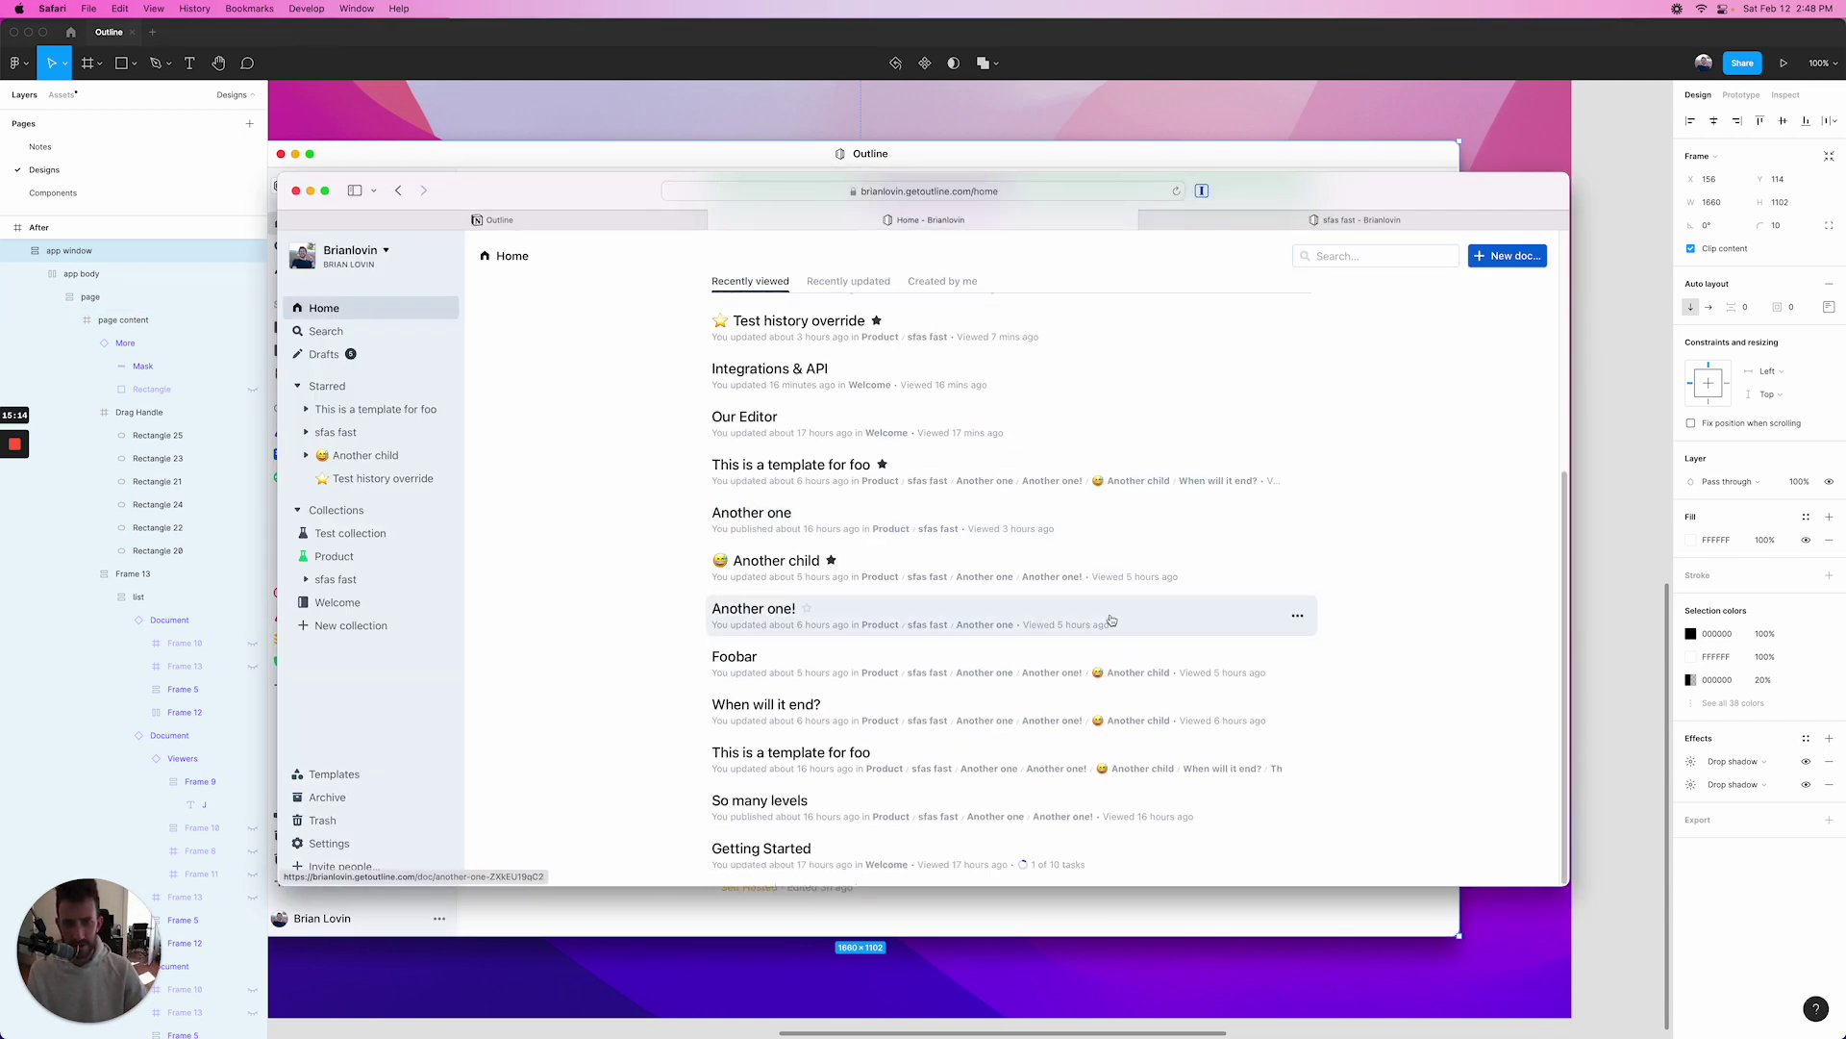
pyautogui.scroll(-5, 1112, 621)
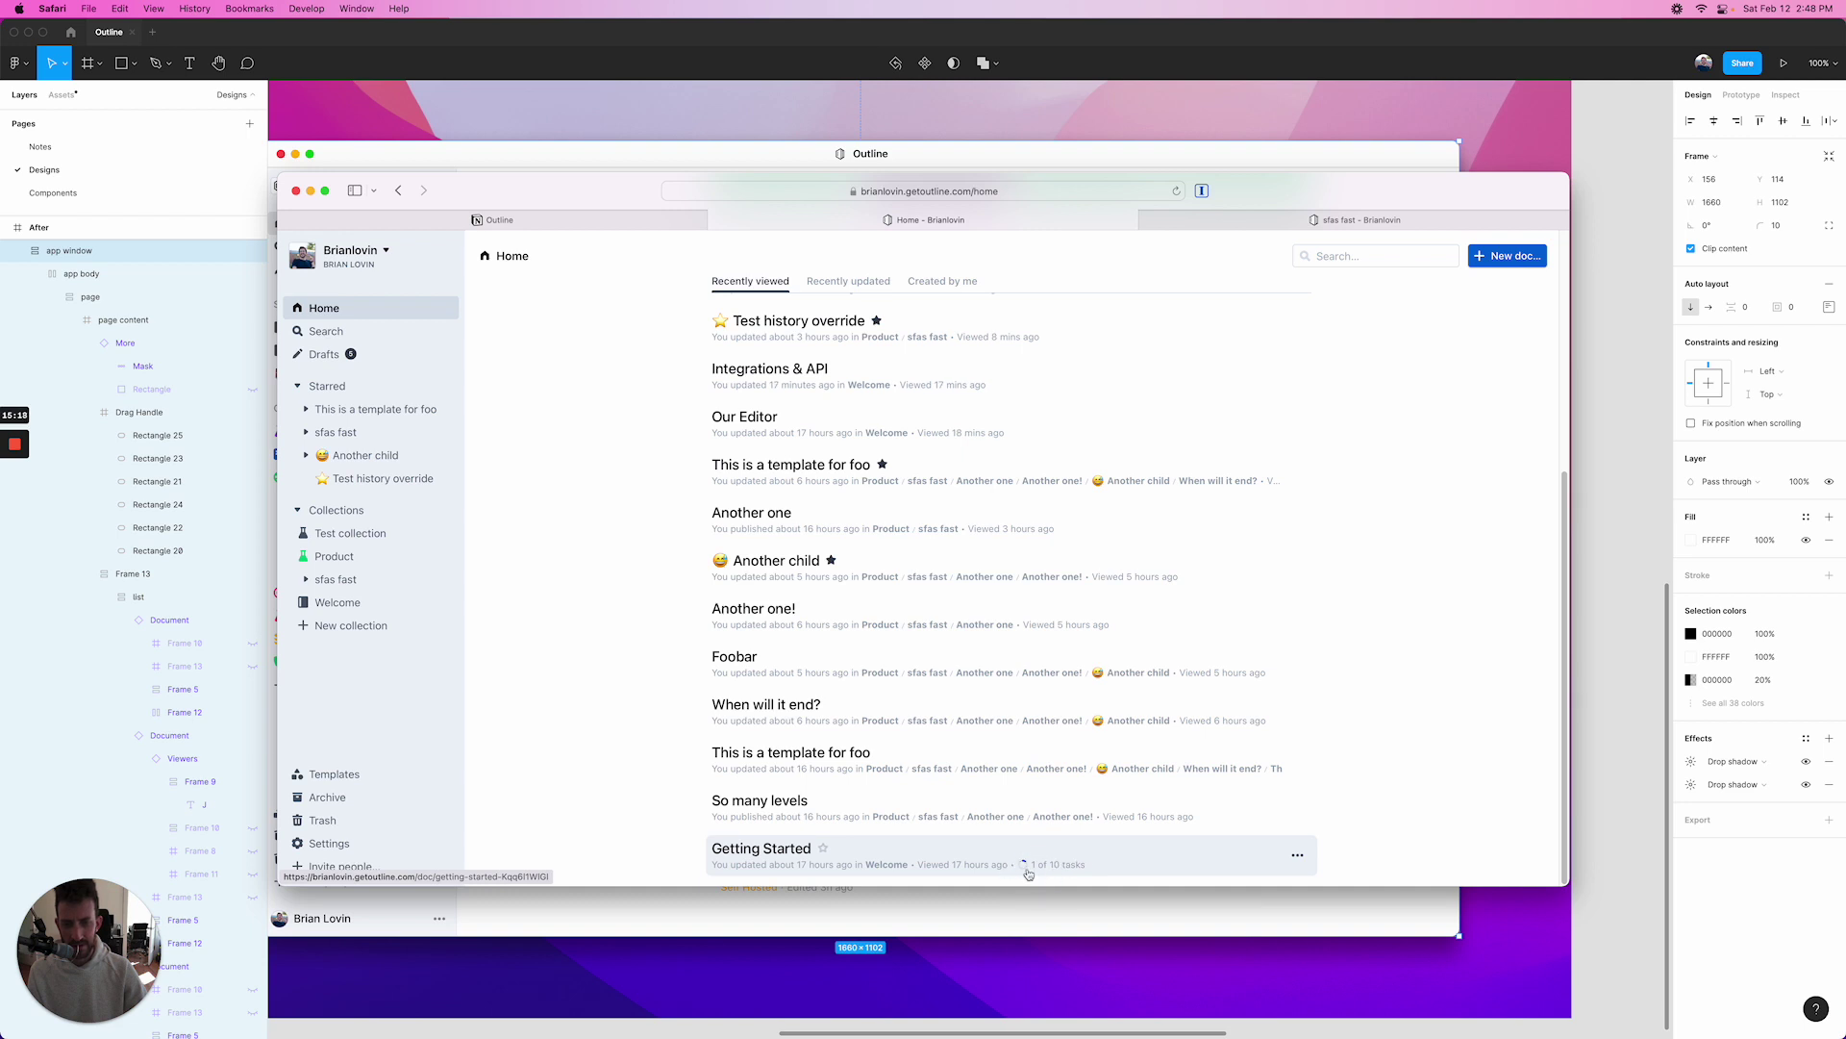
pyautogui.press('super+Tab')
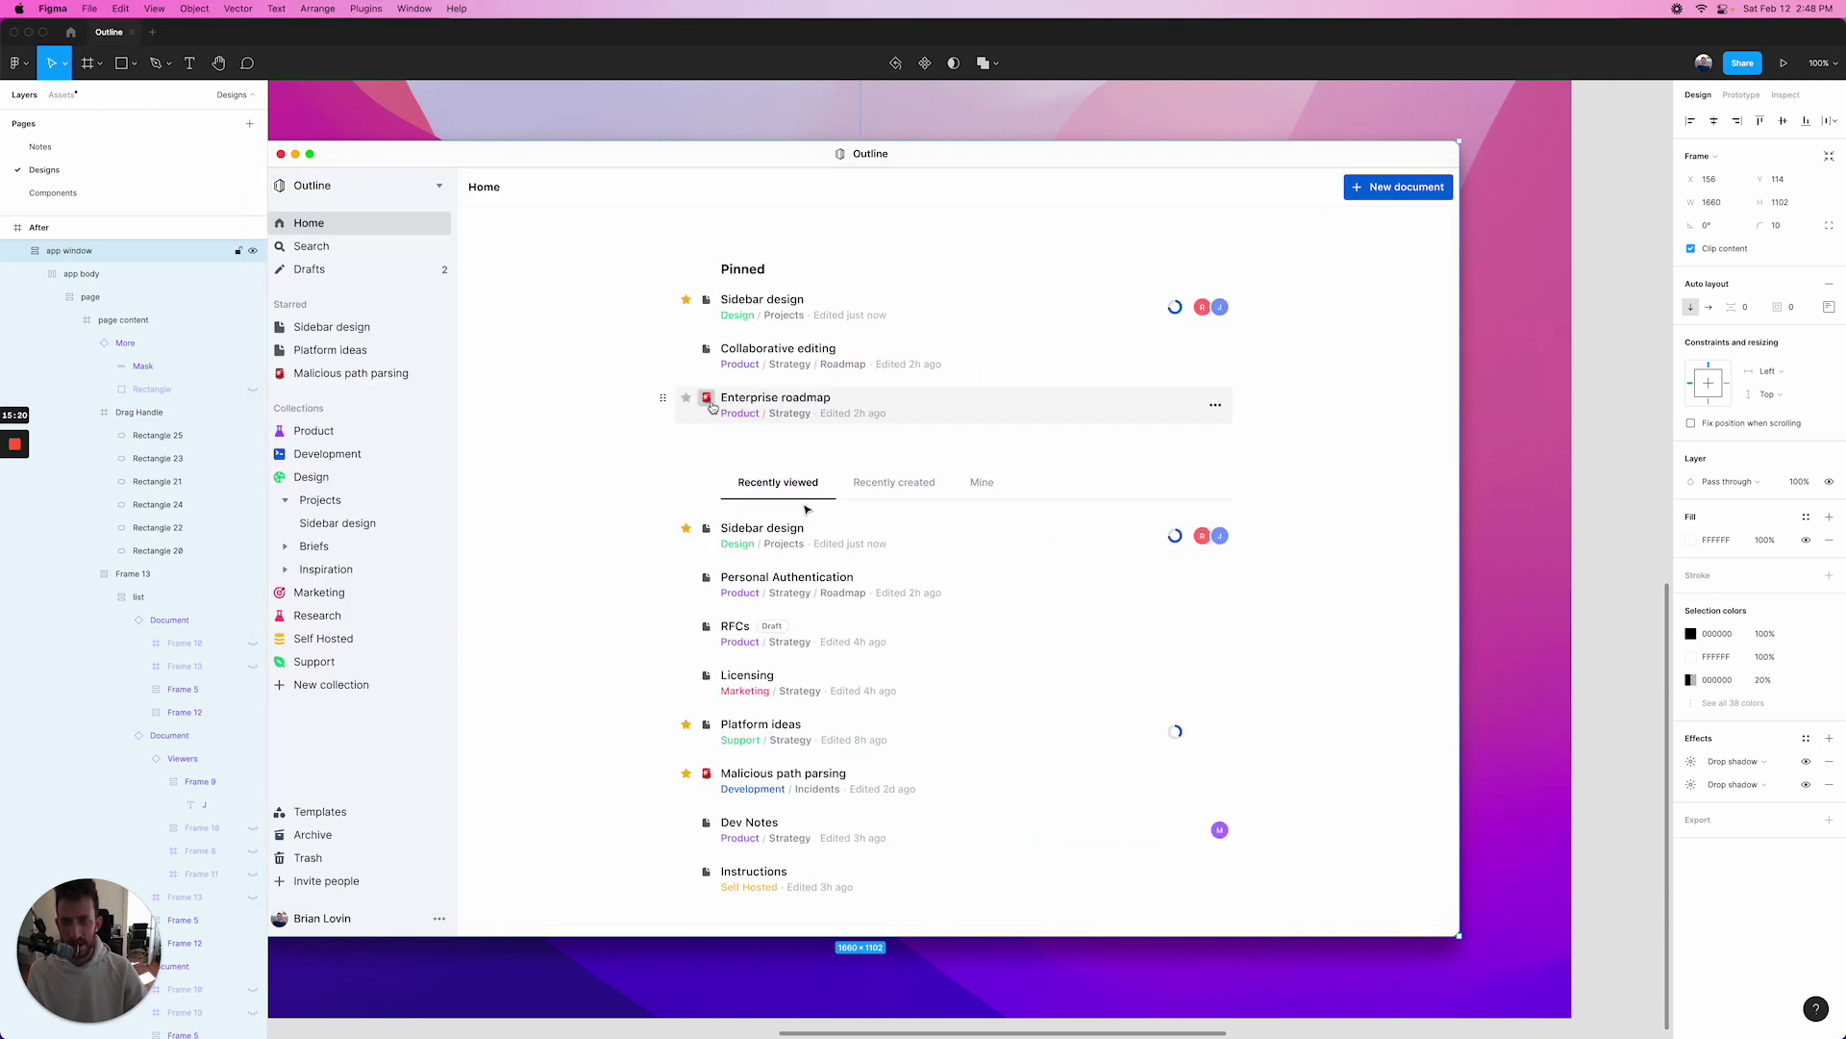
pyautogui.scroll(10, 706, 388)
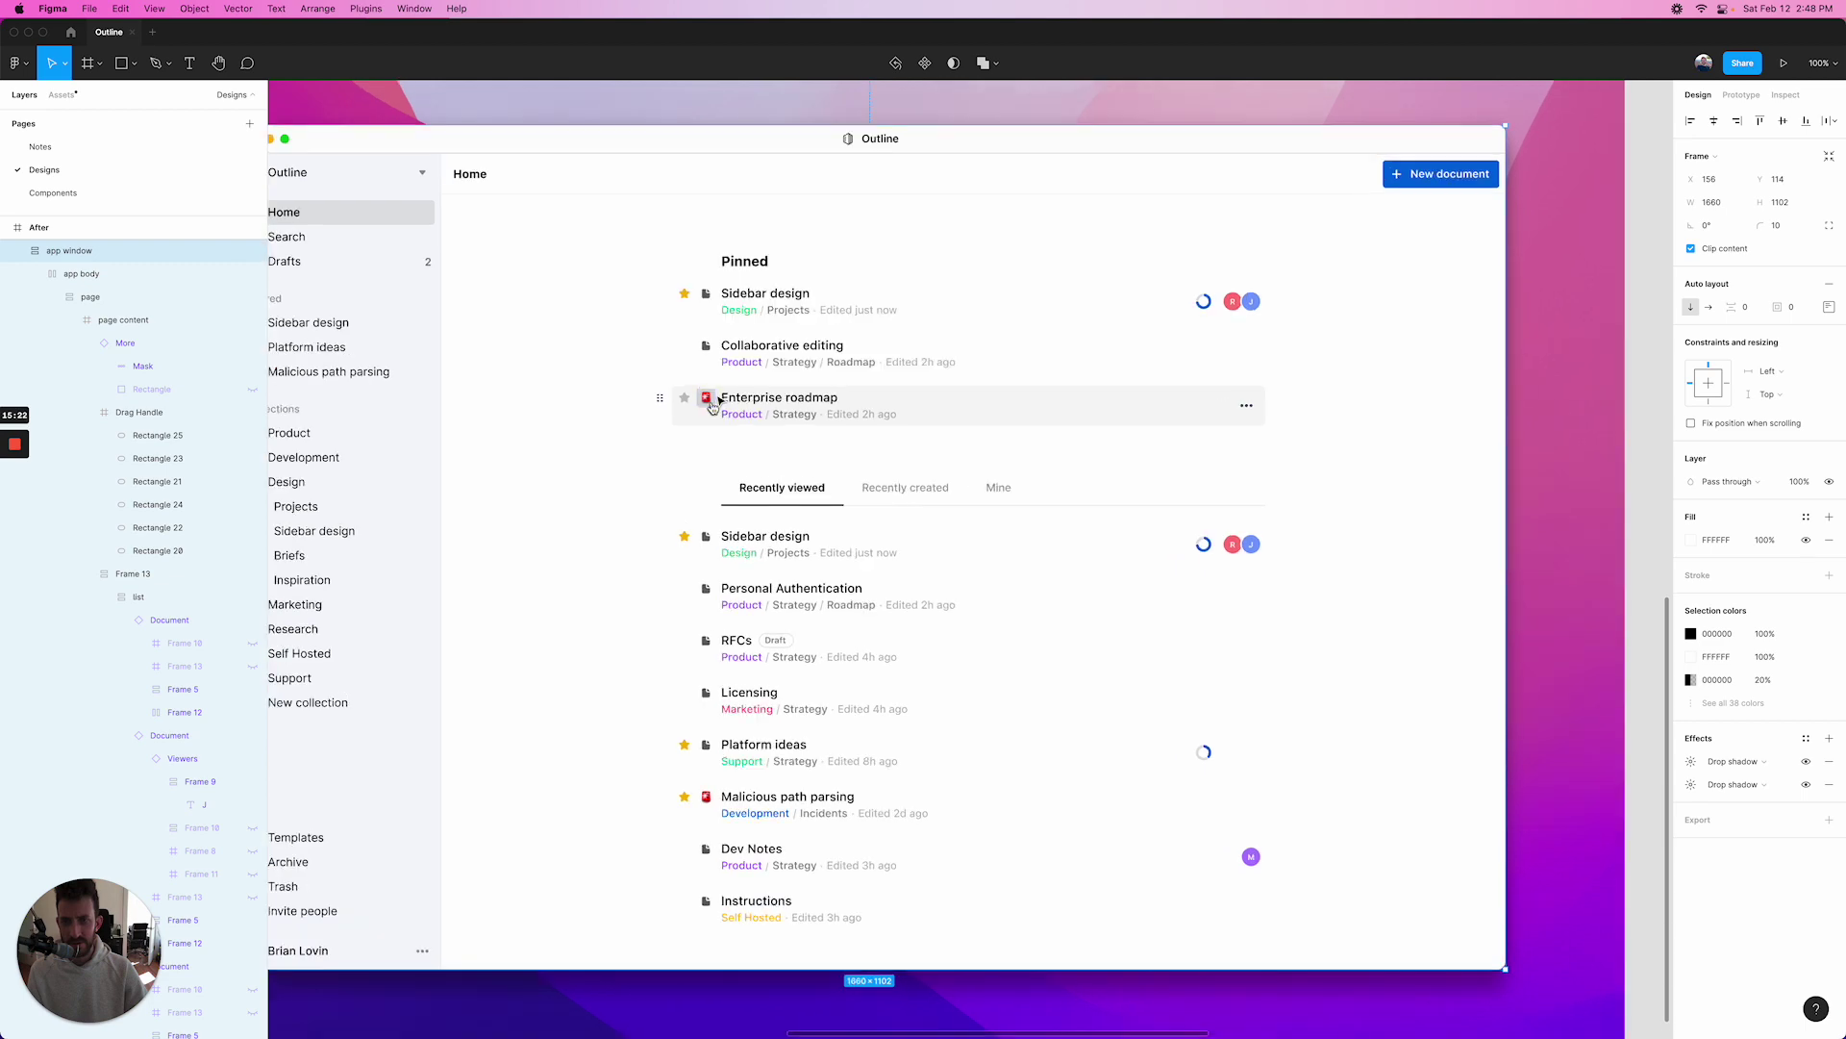
# Hide Figma's panels, inspect the pinned Enterprise roadmap row, then zoom out to the full frame.
pyautogui.scroll(2, 726, 663)
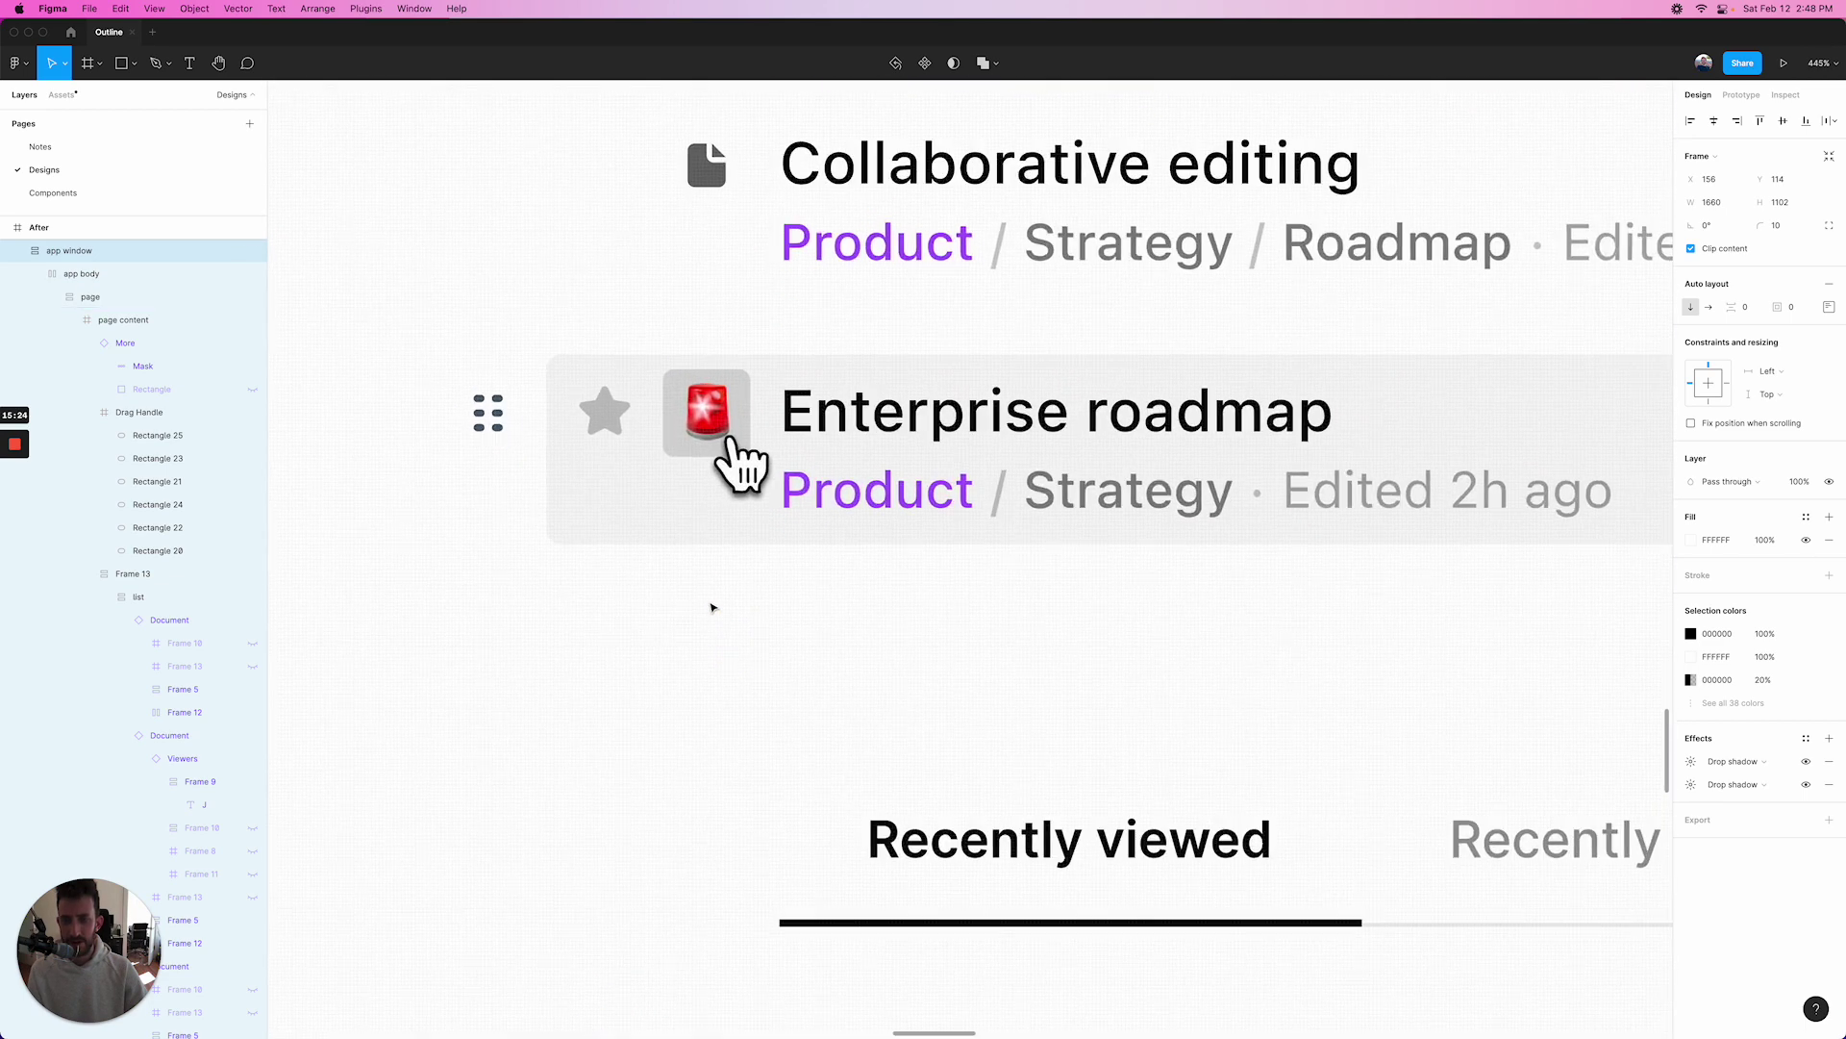
pyautogui.press('super+backslash')
pyautogui.scroll(2, 714, 606)
pyautogui.scroll(1, 699, 676)
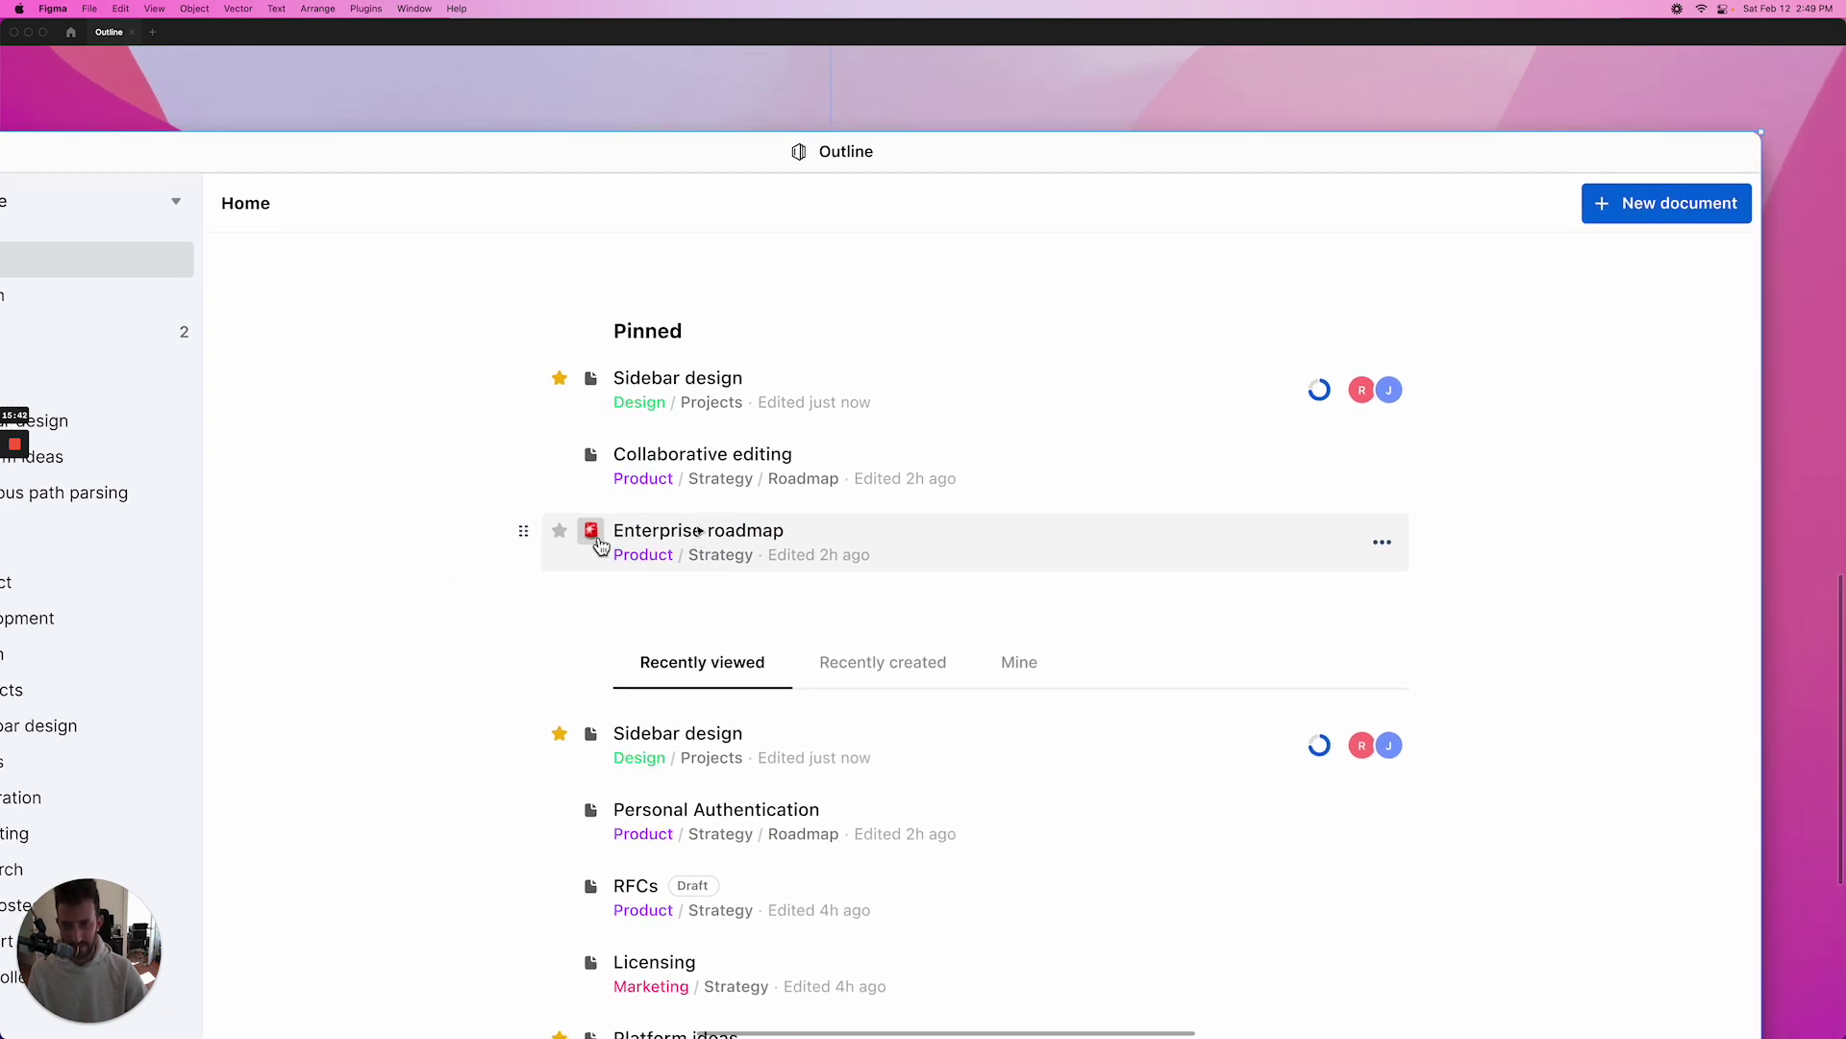
pyautogui.click(1157, 499)
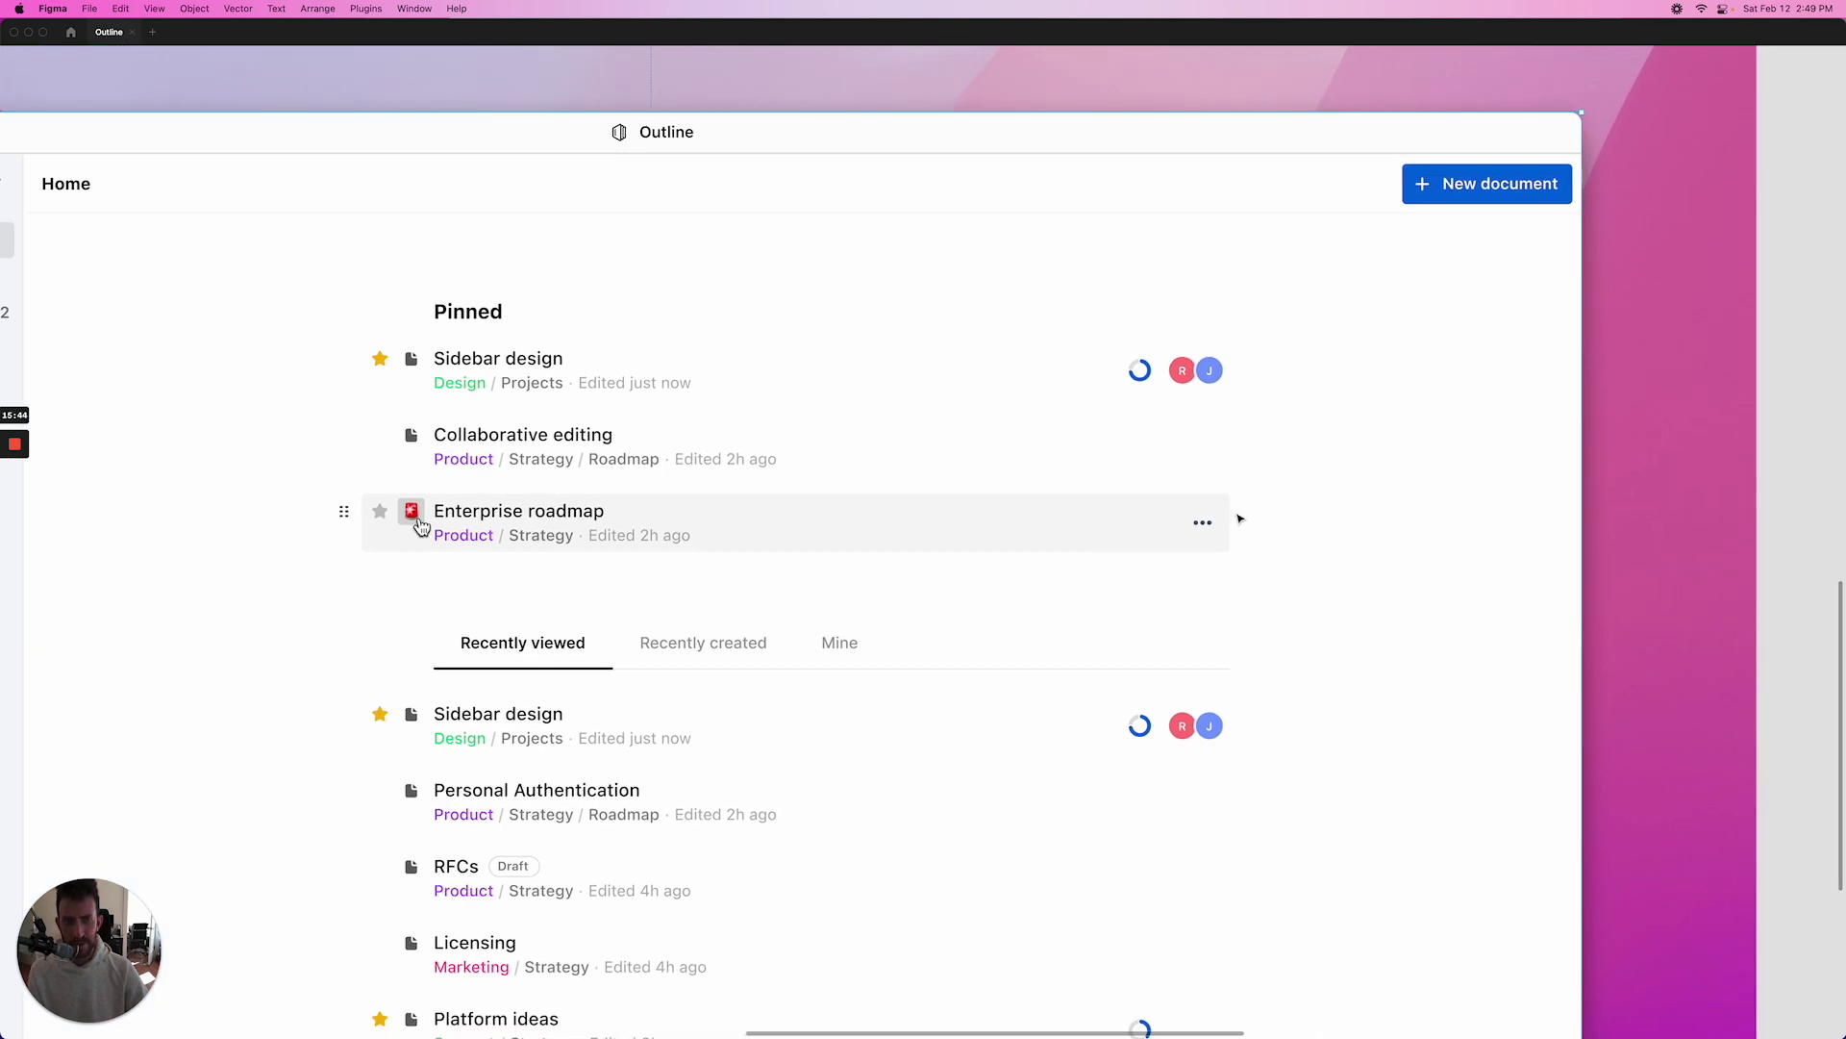
# Pan the Figma canvas and deselect the mockup frame.
pyautogui.scroll(-3, 1252, 529)
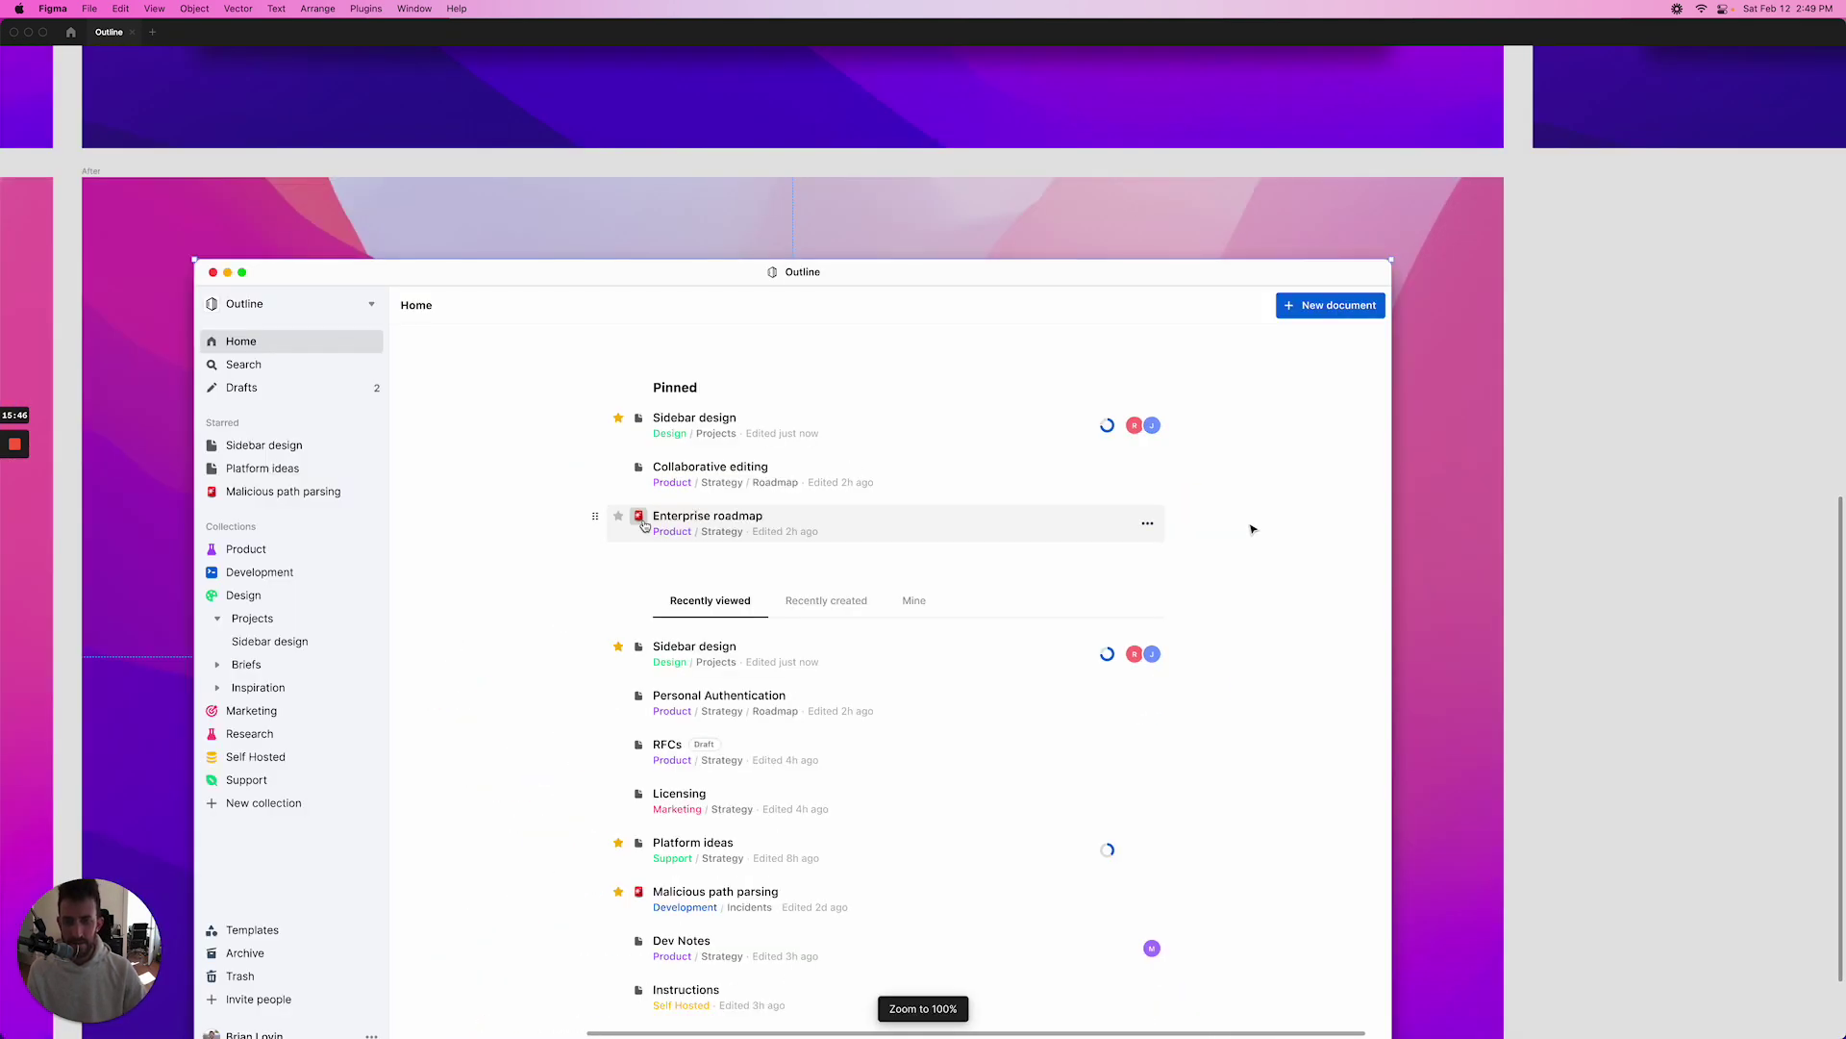
pyautogui.scroll(-2, 1255, 530)
pyautogui.scroll(-2, 1286, 491)
pyautogui.hscroll(-2, 1286, 490)
pyautogui.click(1327, 458)
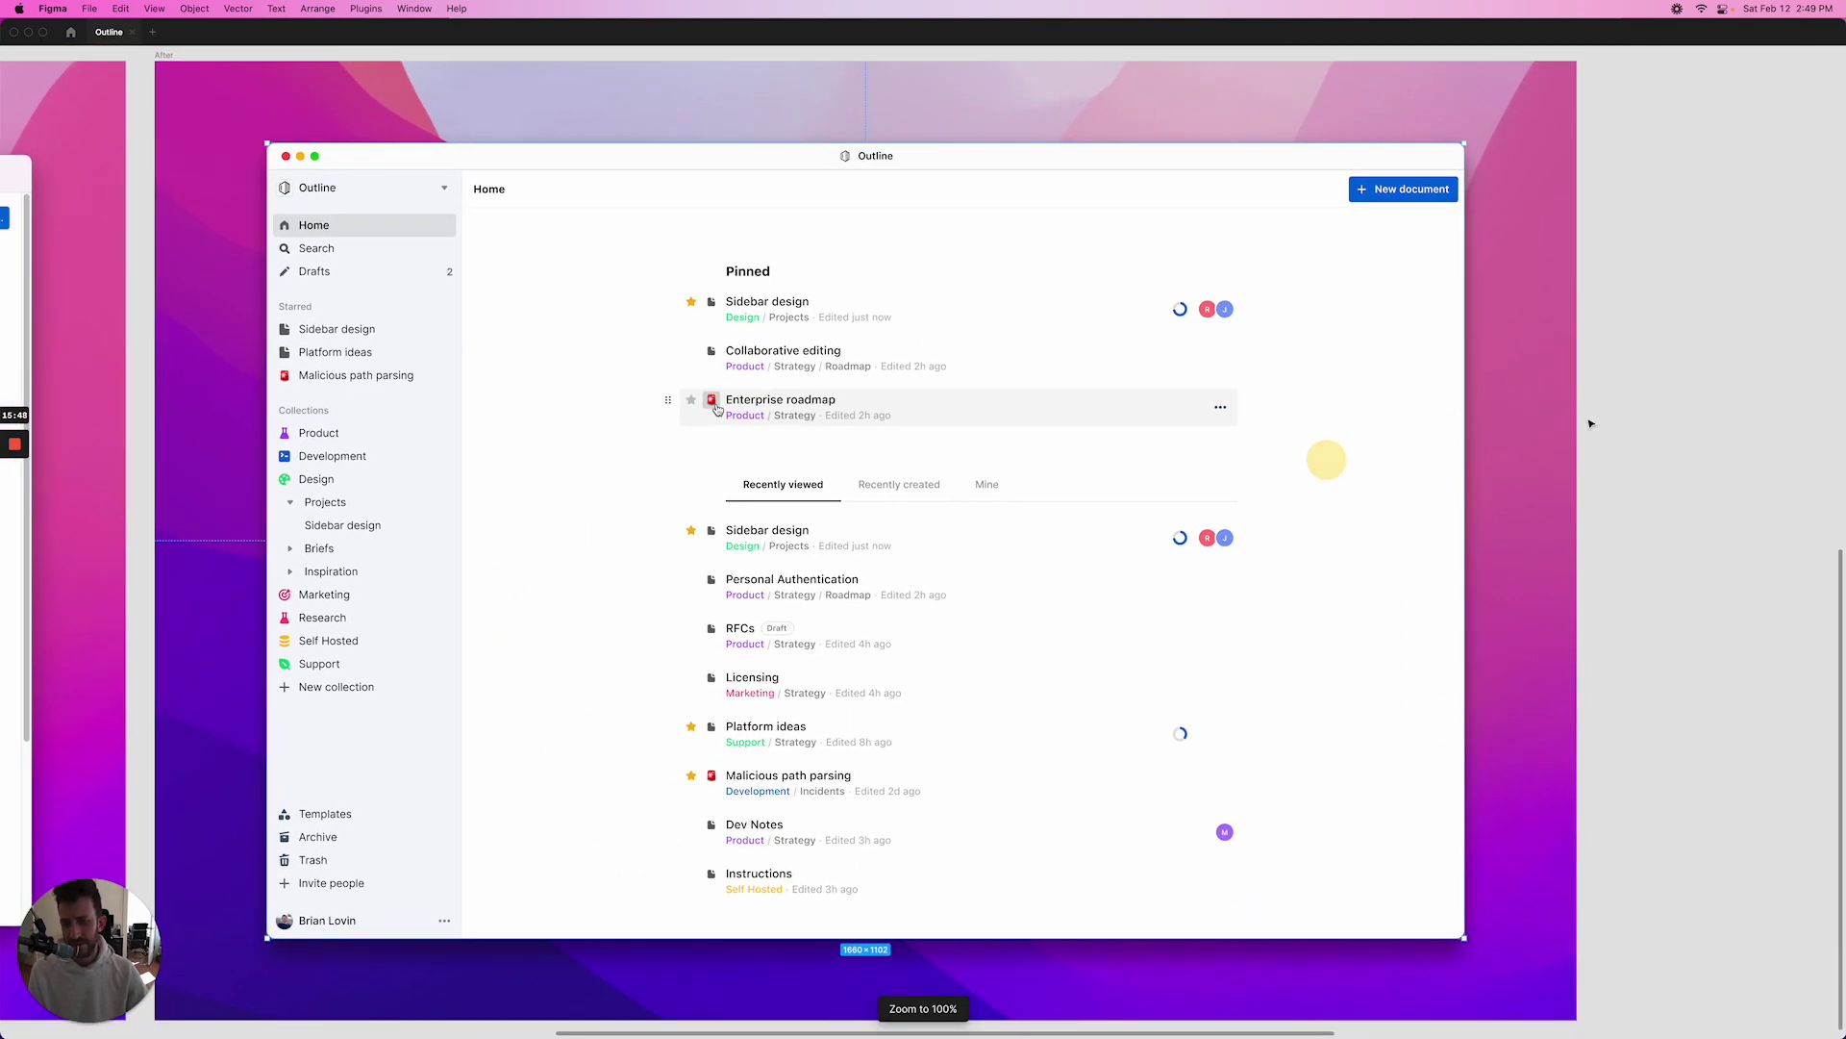
pyautogui.click(1592, 400)
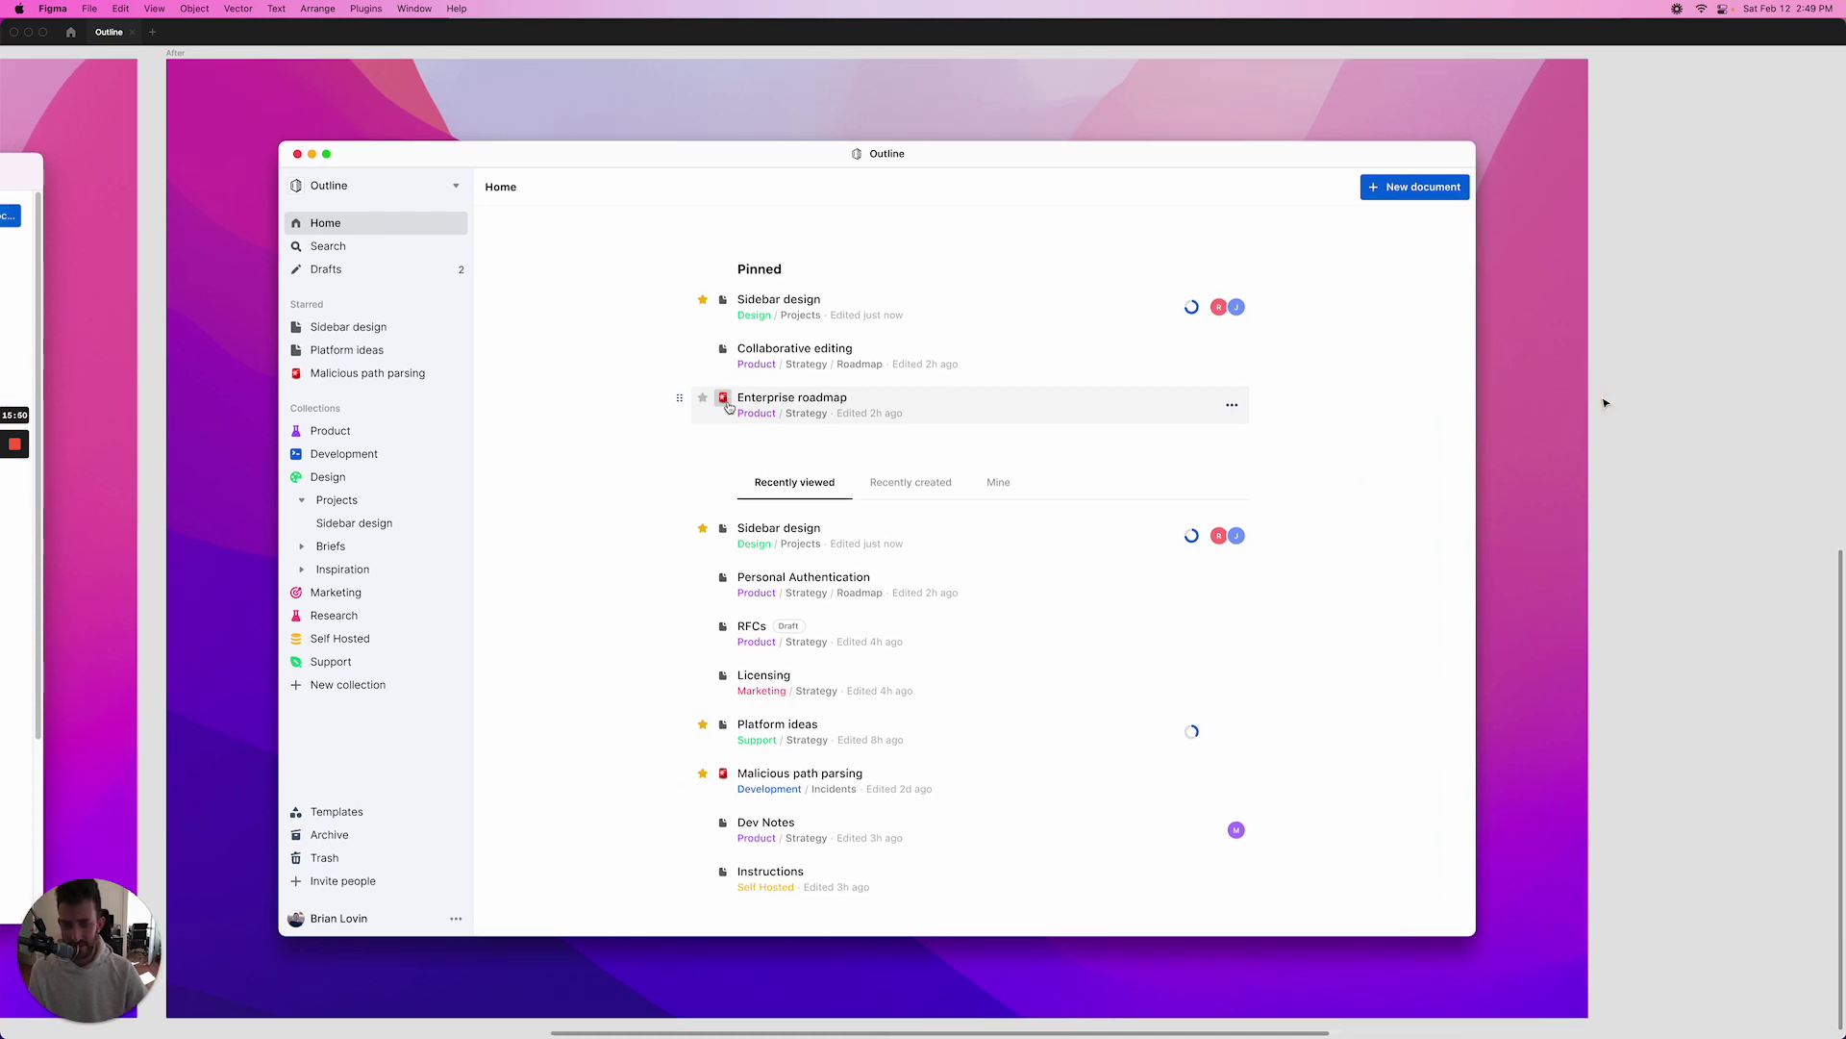
pyautogui.hscroll(-2, 1597, 404)
# Snap the Safari window with the live Outline page to the left half, beside Figma.
pyautogui.press('super+Tab')
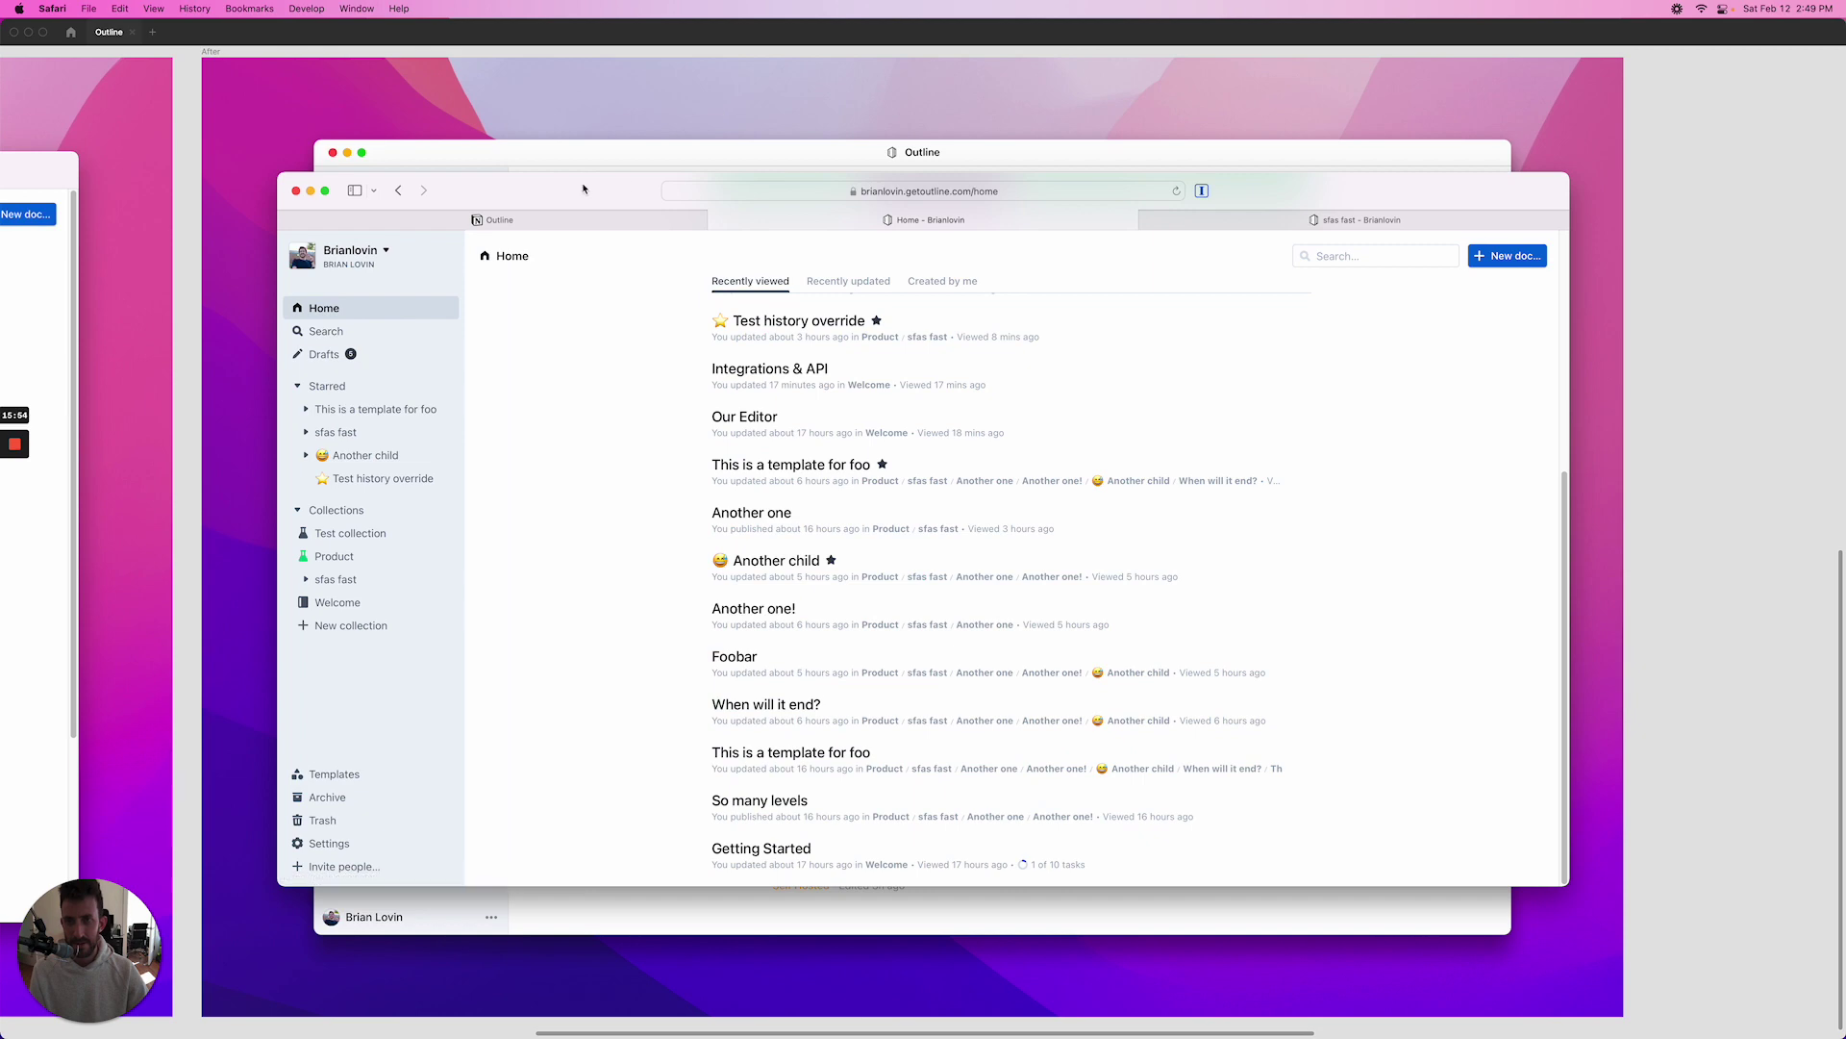
pyautogui.moveTo(579, 188); pyautogui.dragTo(502, 189)
pyautogui.hotkey('ctrl', 'alt', 'Left')
pyautogui.click(1236, 303)
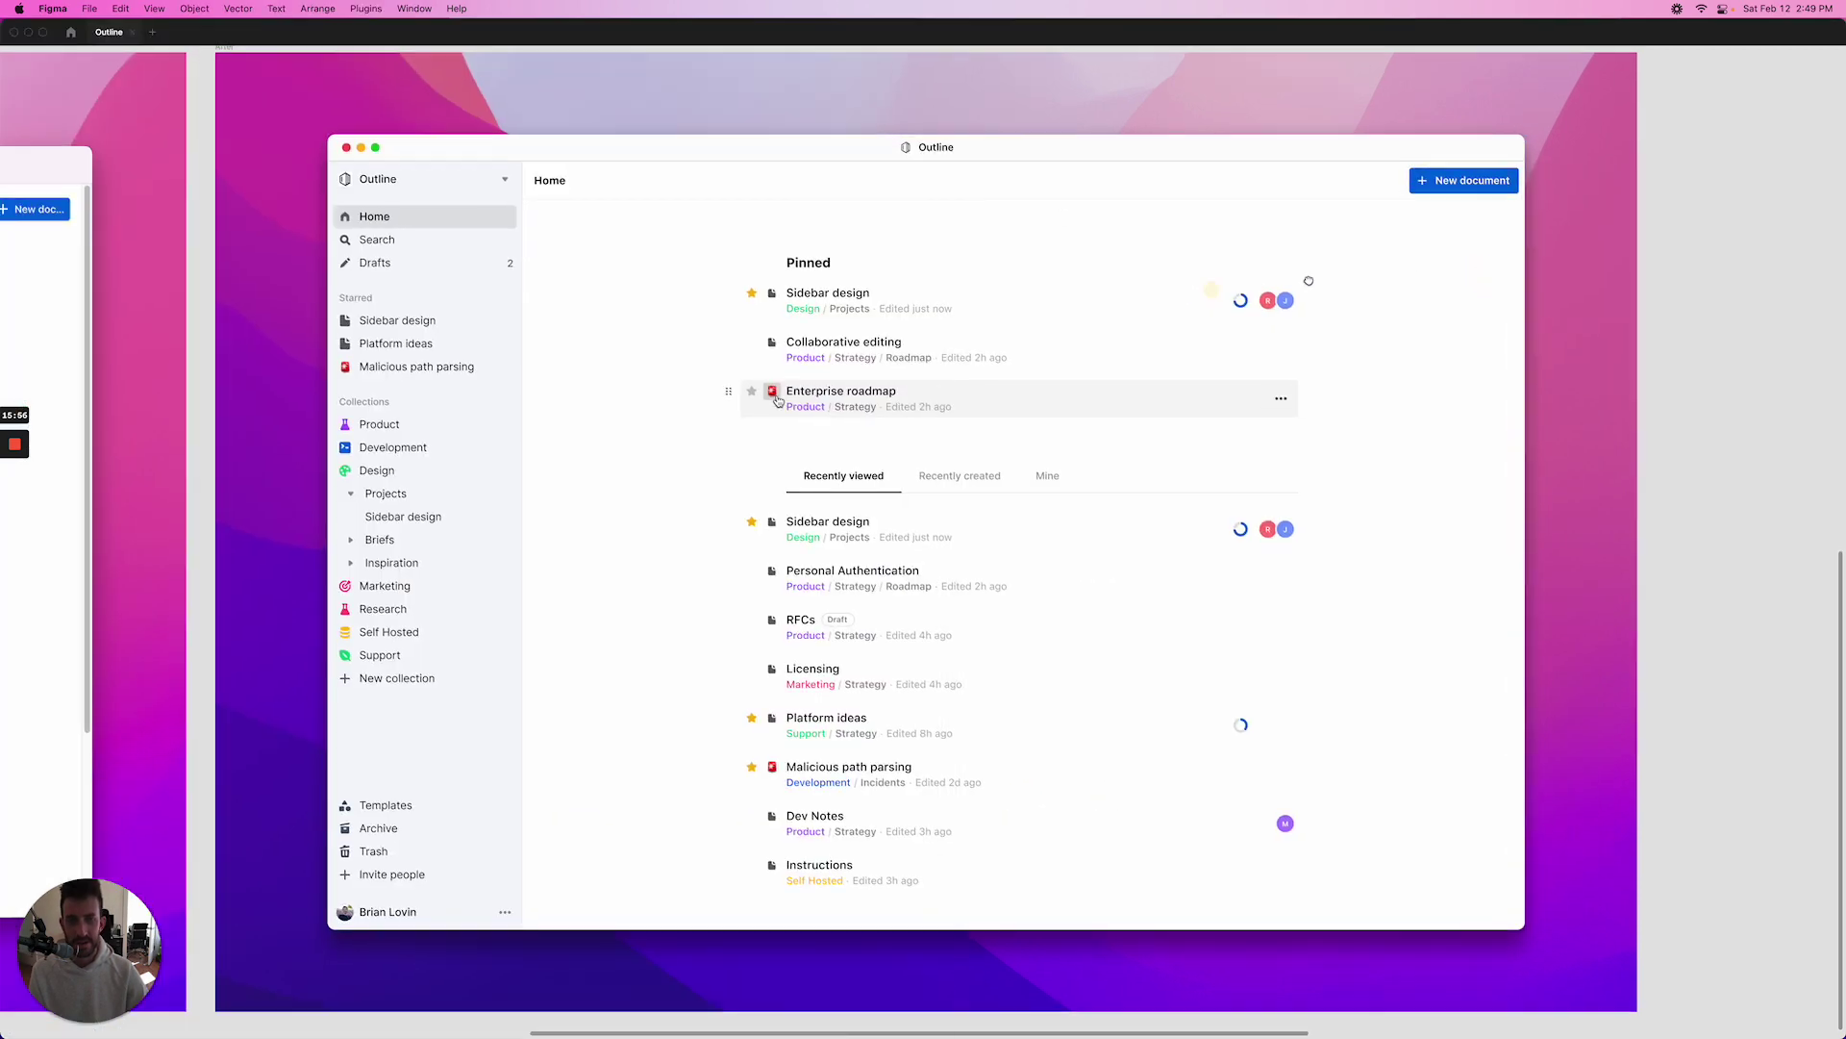
pyautogui.hscroll(-5, 1166, 368)
pyautogui.hscroll(-3, 1166, 368)
pyautogui.press('super+Tab')
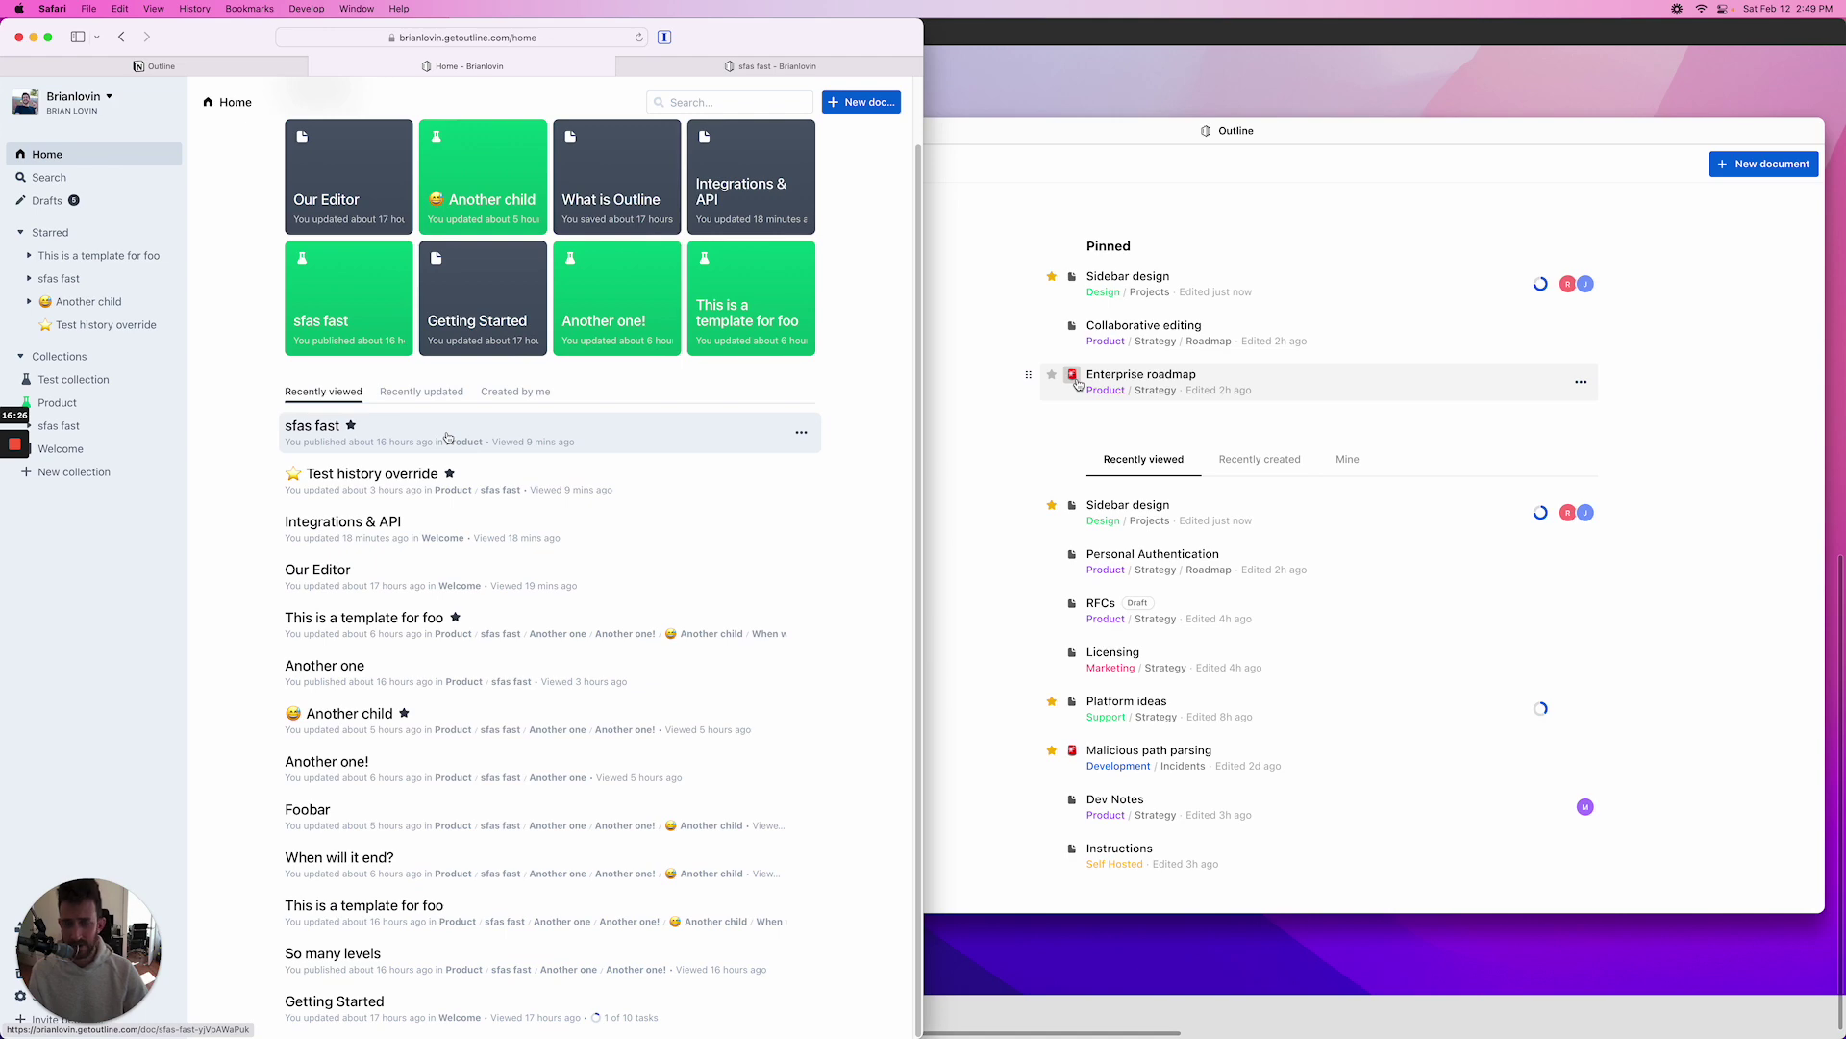
pyautogui.moveTo(14, 448)
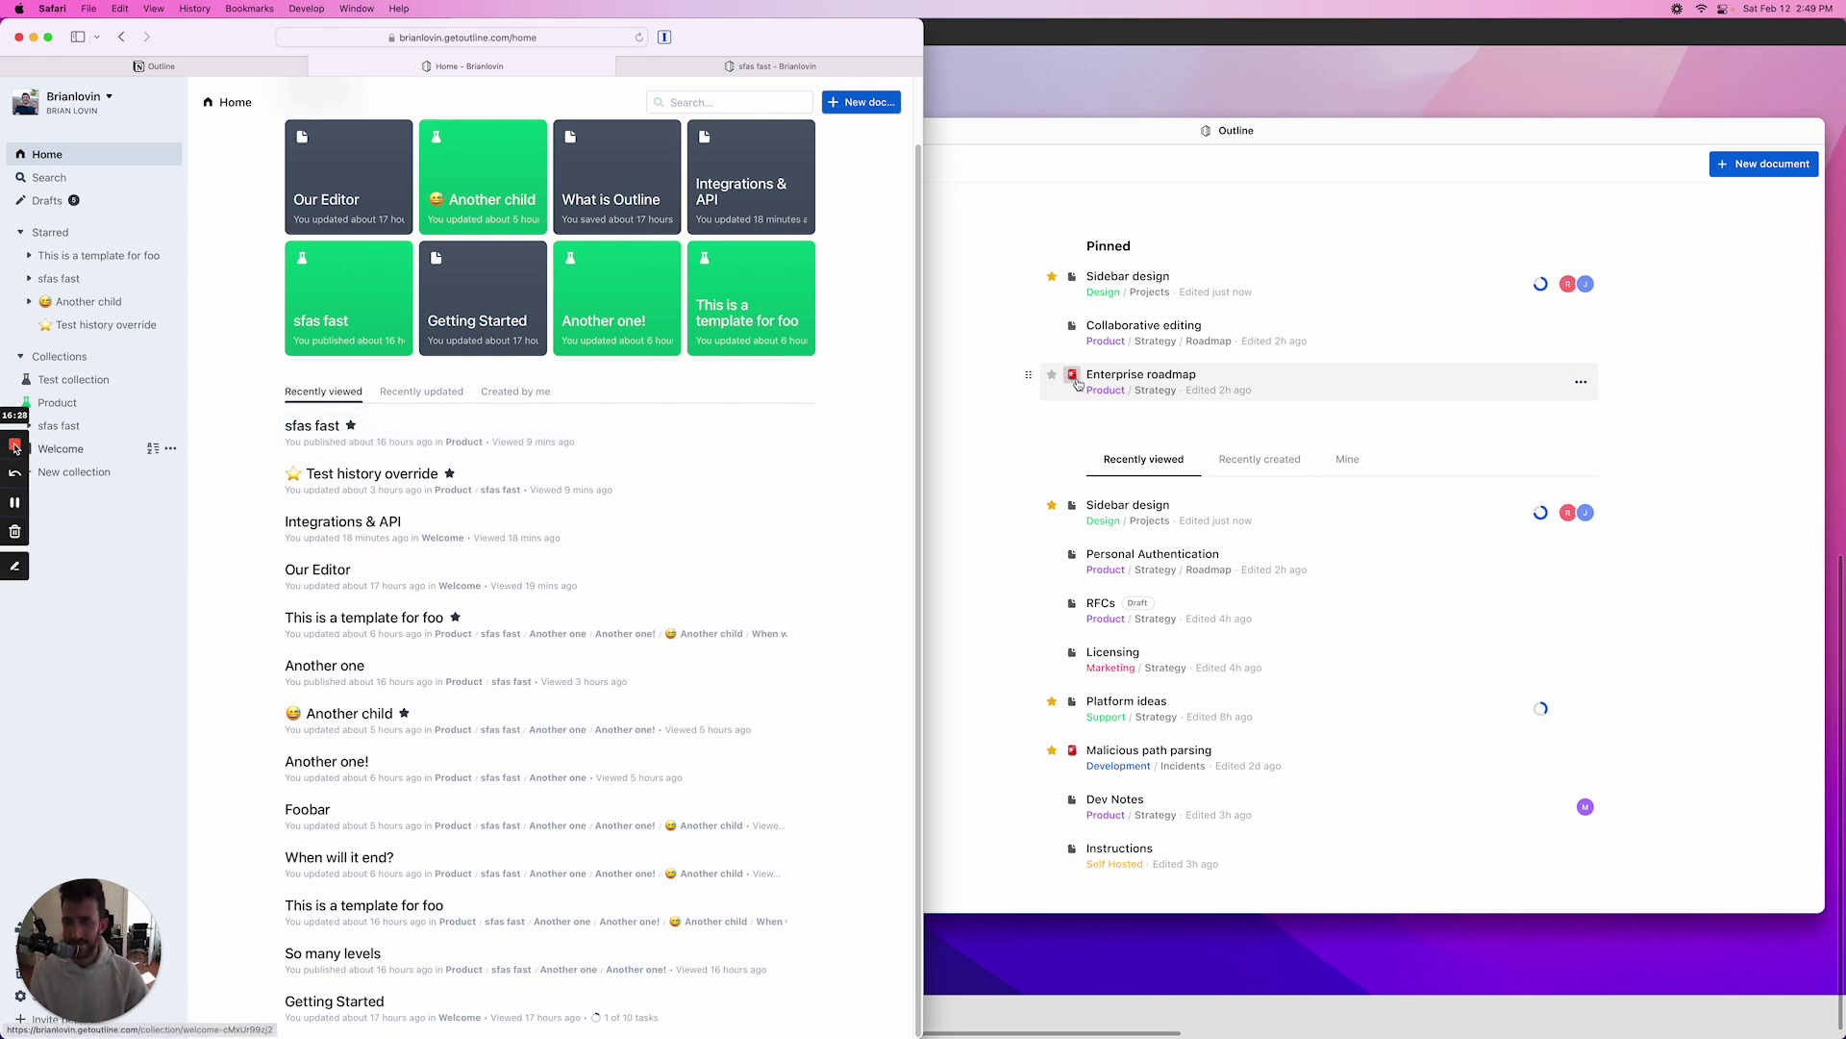